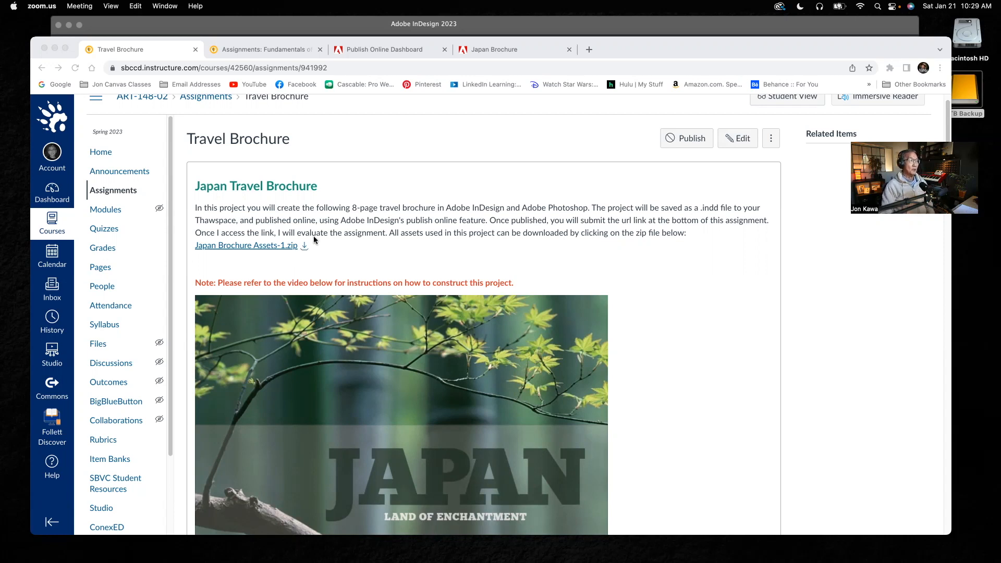
Review the Travel Brochure assignment's instructions and the sample images of the Japan cover and the Tokyo spread.
scroll(349, 296, "up", 1)
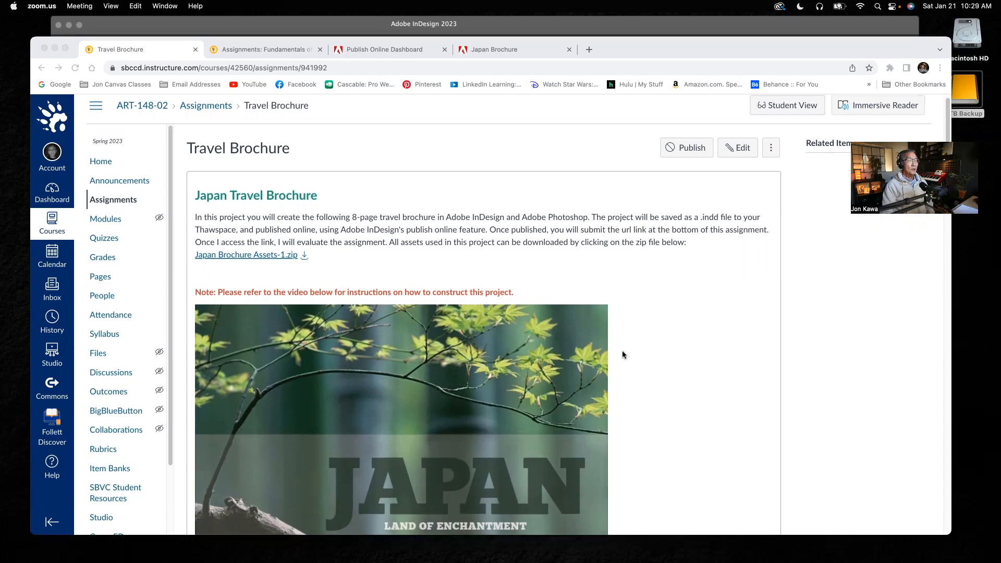
scroll(621, 350, "down", 3)
scroll(622, 353, "down", 1)
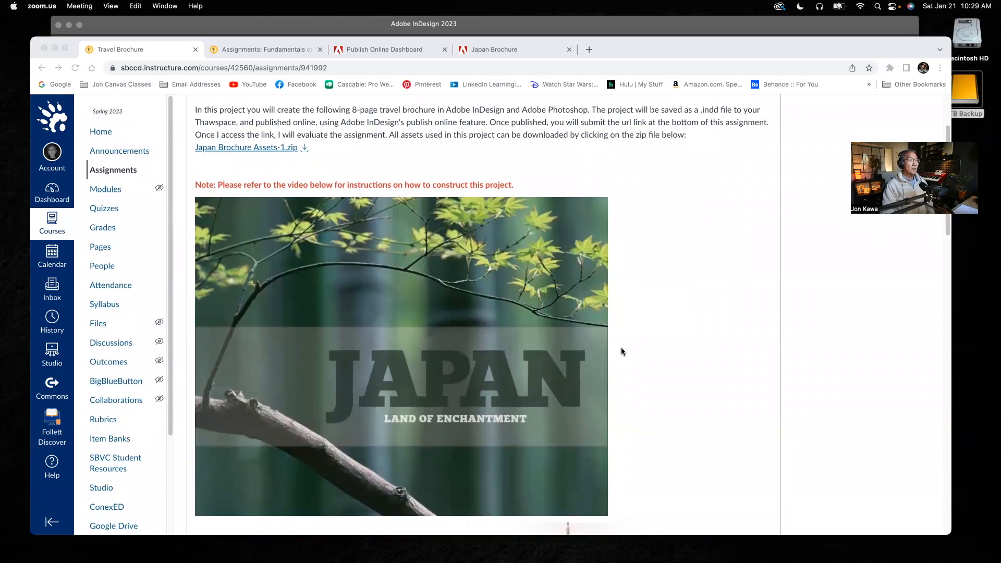
scroll(562, 342, "down", 5)
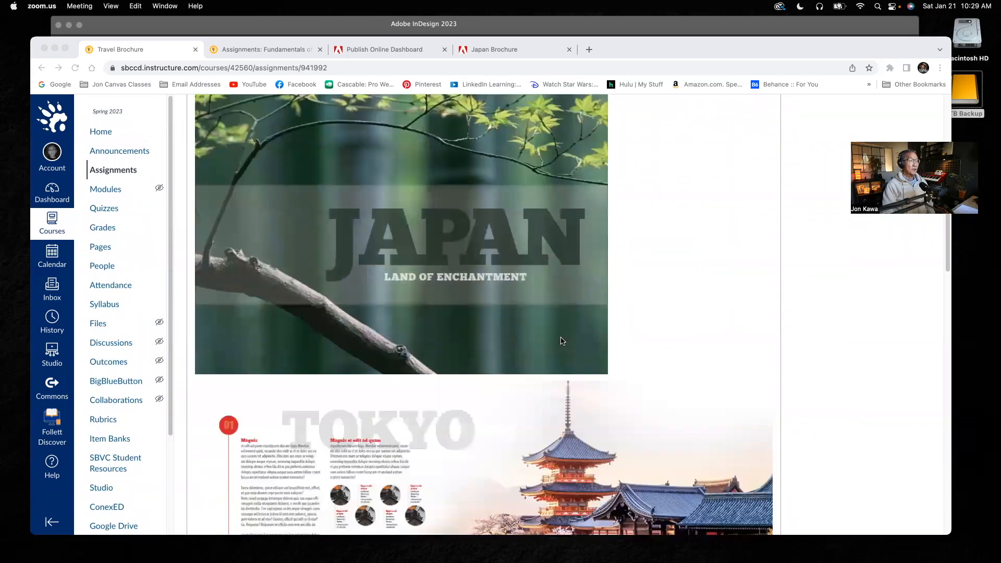
scroll(562, 341, "down", 6)
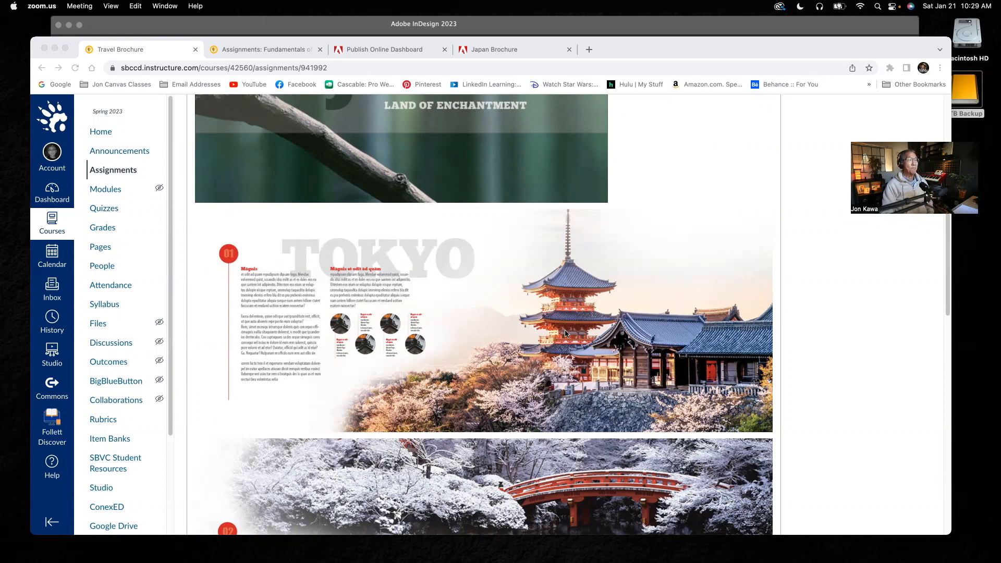
scroll(552, 361, "down", 3)
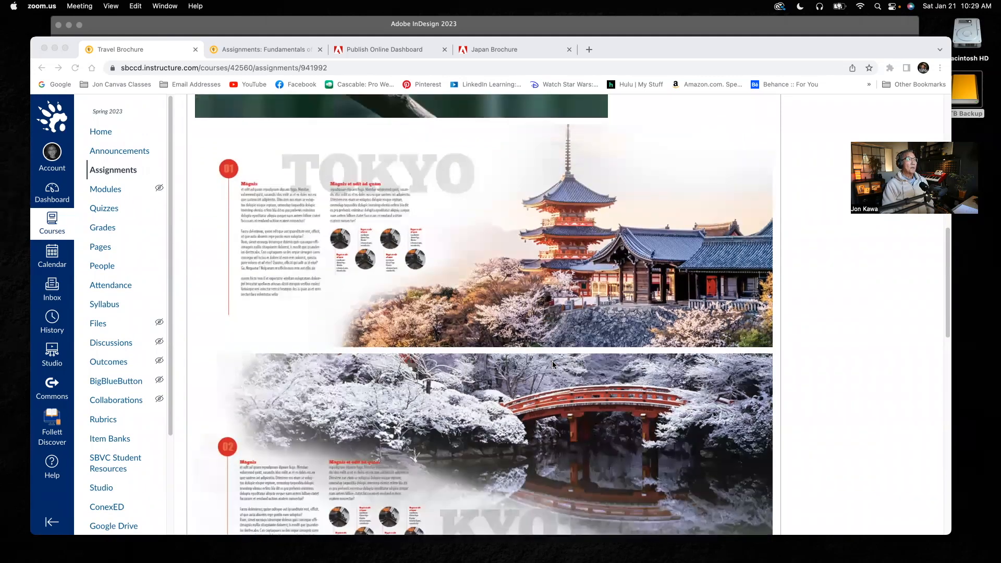
scroll(552, 361, "down", 3)
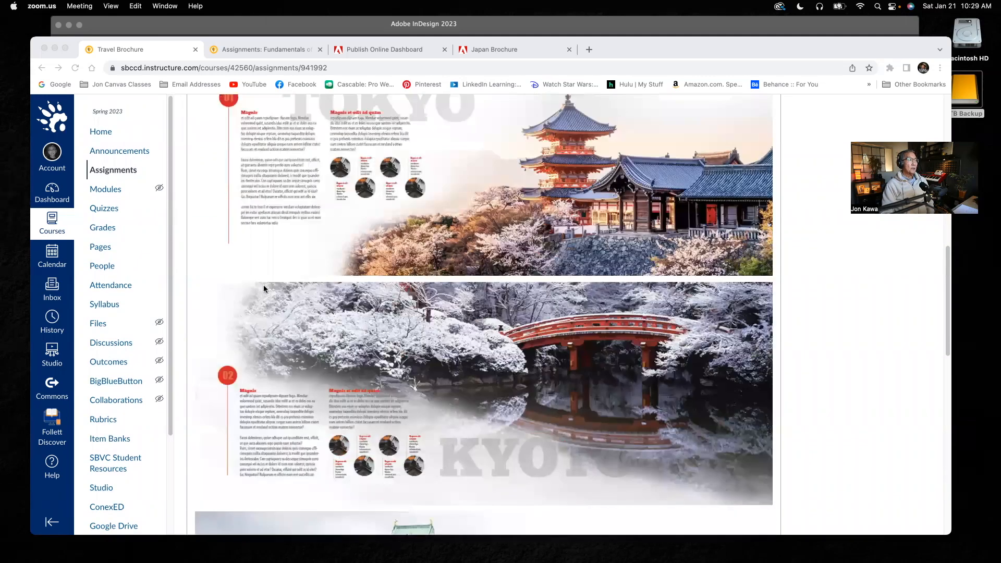
scroll(705, 258, "down", 1)
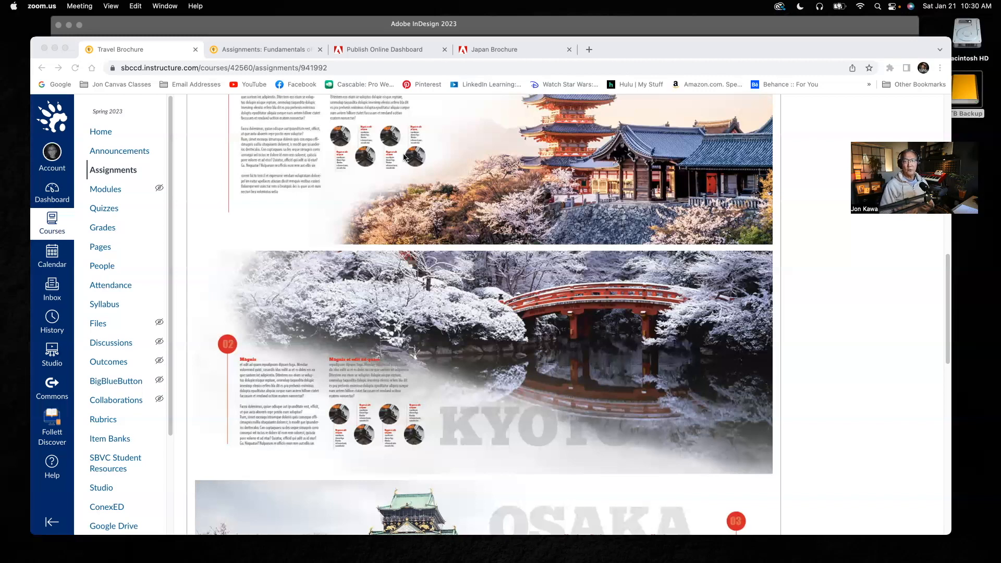
scroll(514, 387, "down", 1)
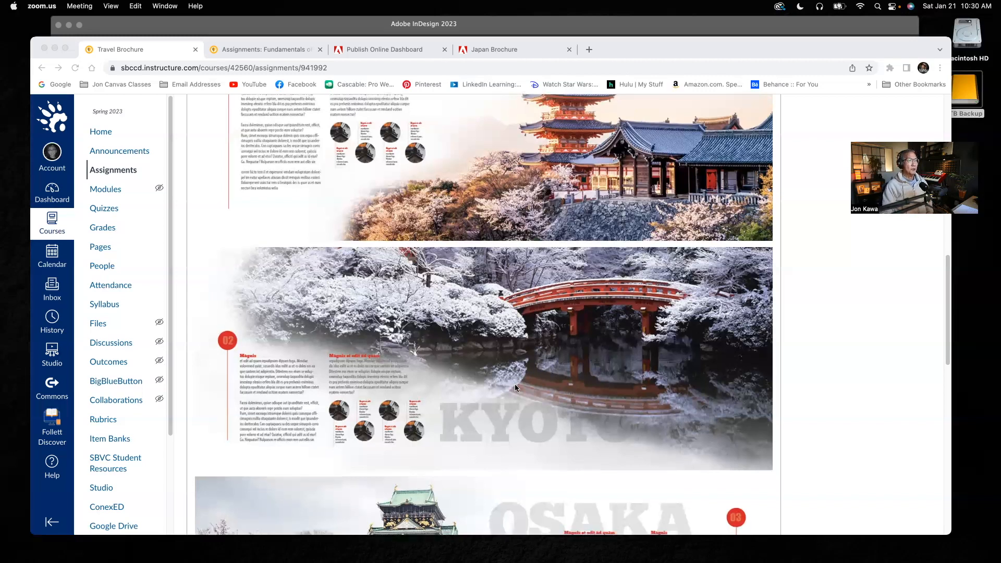
Examine the sample Kyoto and Osaka spreads and the brochure's back cover on the assignment page.
scroll(514, 383, "down", 1)
scroll(374, 347, "down", 2)
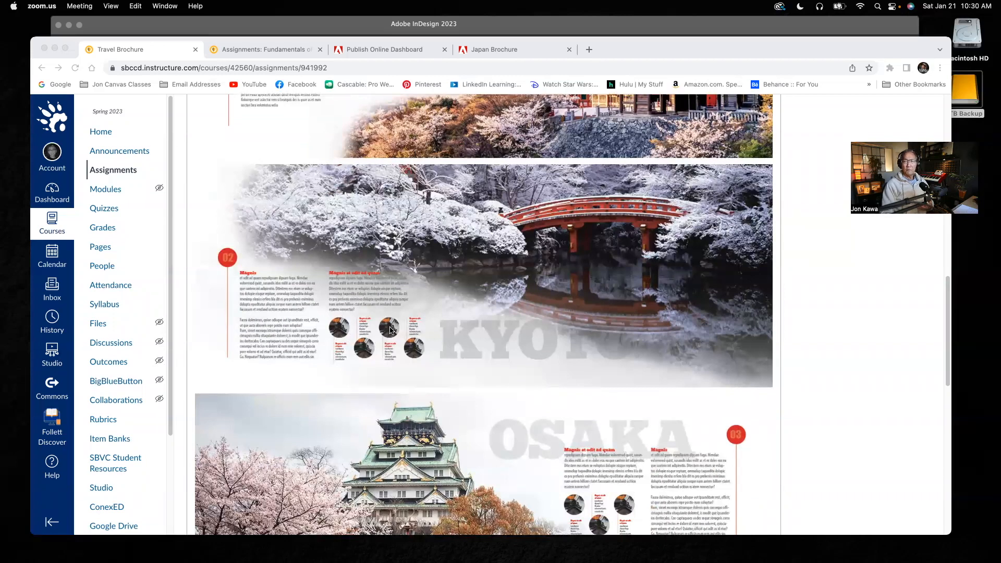
scroll(472, 333, "down", 1)
scroll(471, 332, "down", 4)
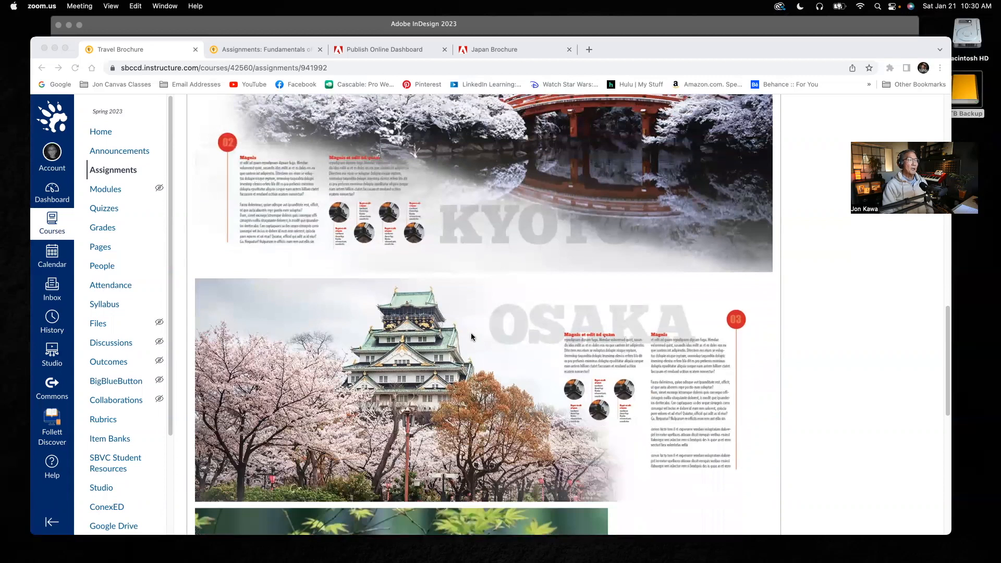
scroll(471, 337, "down", 3)
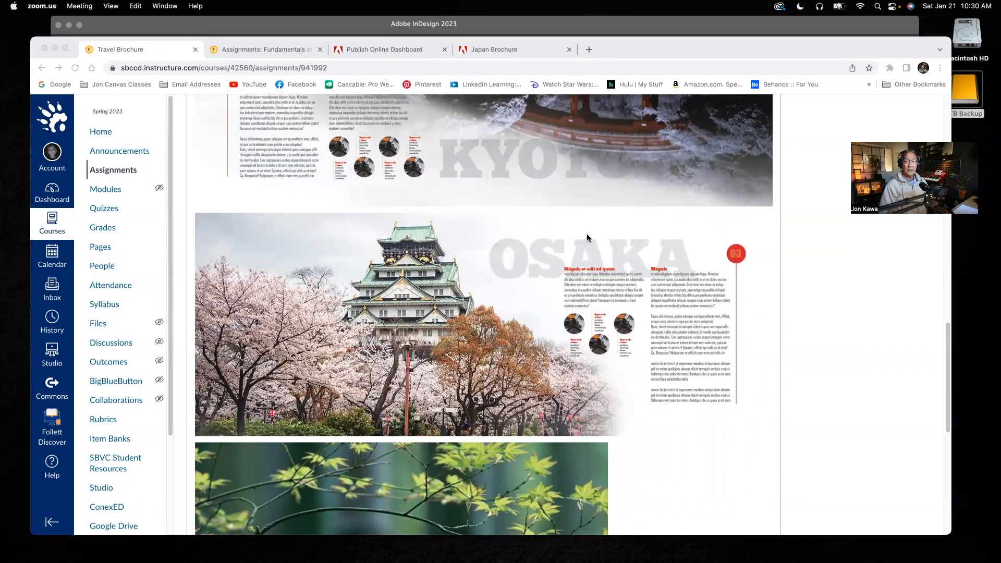
scroll(613, 290, "up", 1)
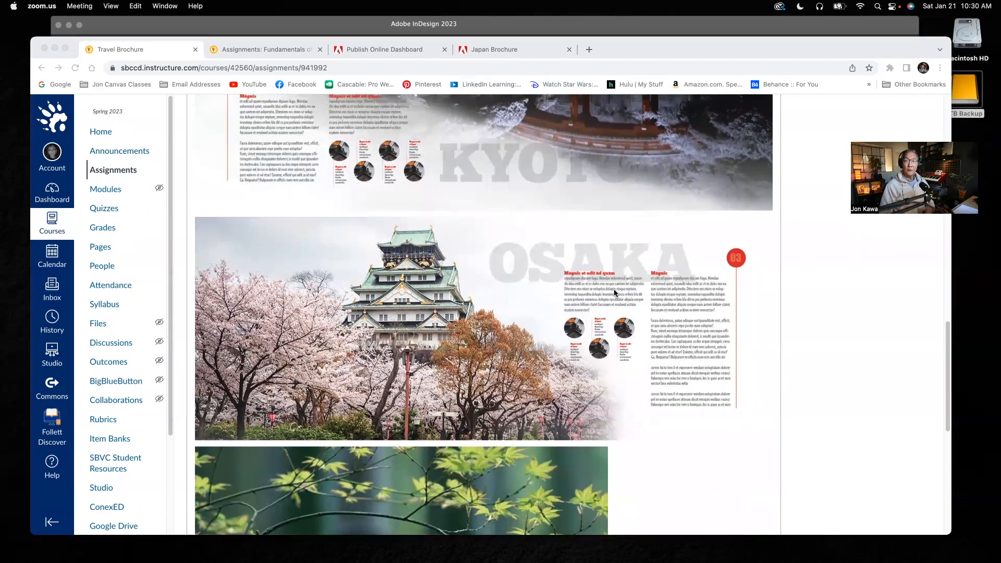
scroll(614, 293, "down", 2)
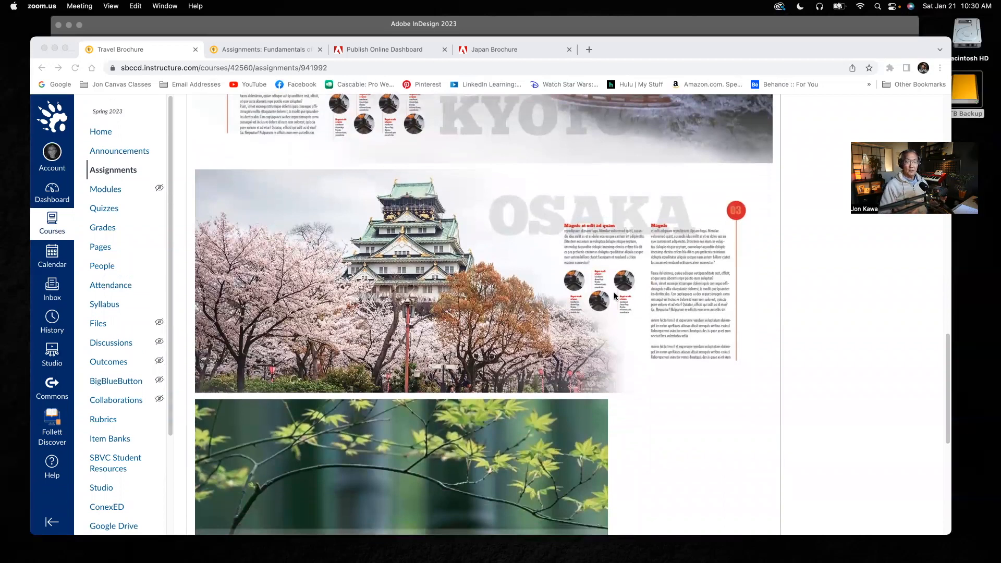
scroll(608, 289, "down", 4)
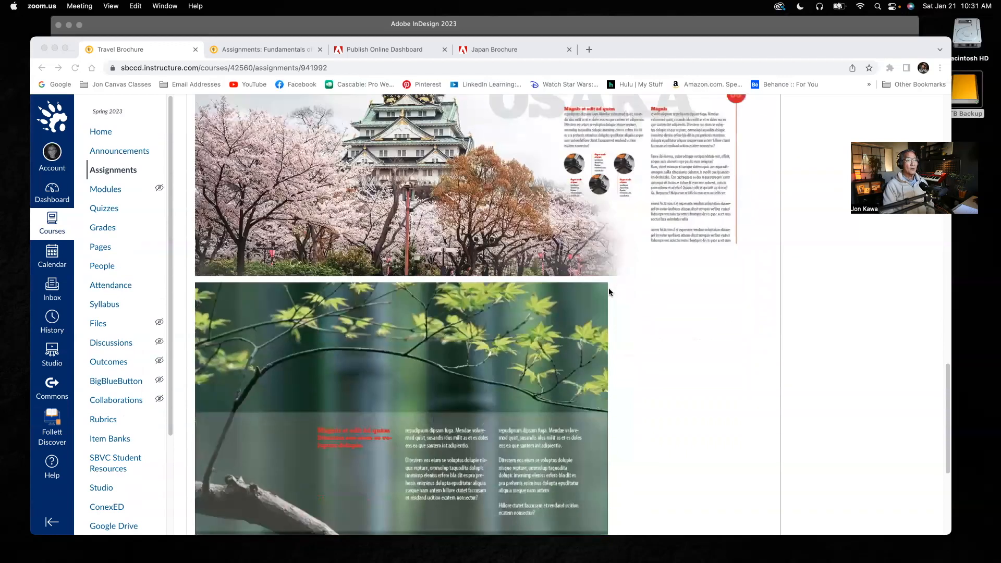
scroll(499, 426, "down", 4)
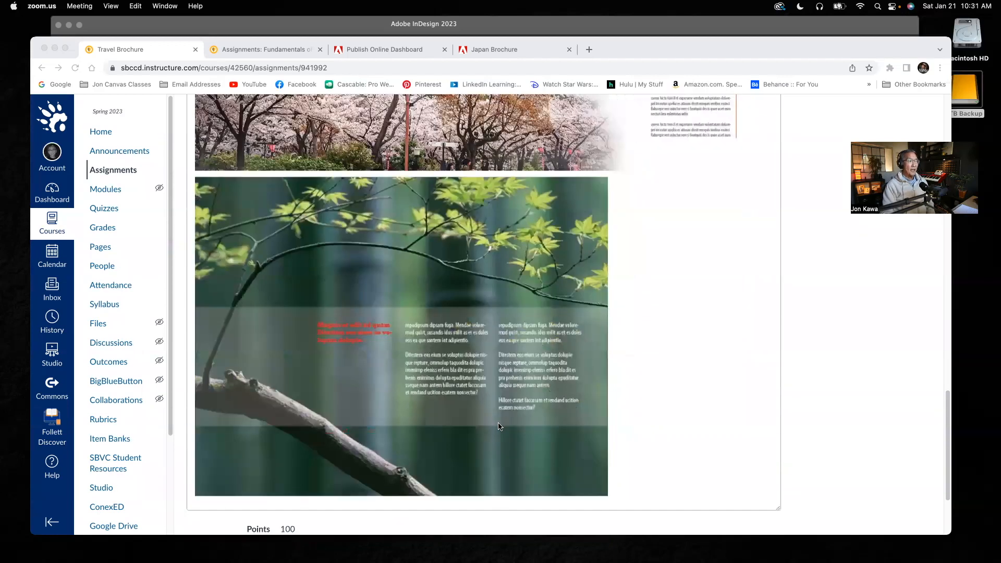
Return to the sample cover, open the published Japan Brochure online, and reload it to replay its cover page.
scroll(527, 415, "up", 3)
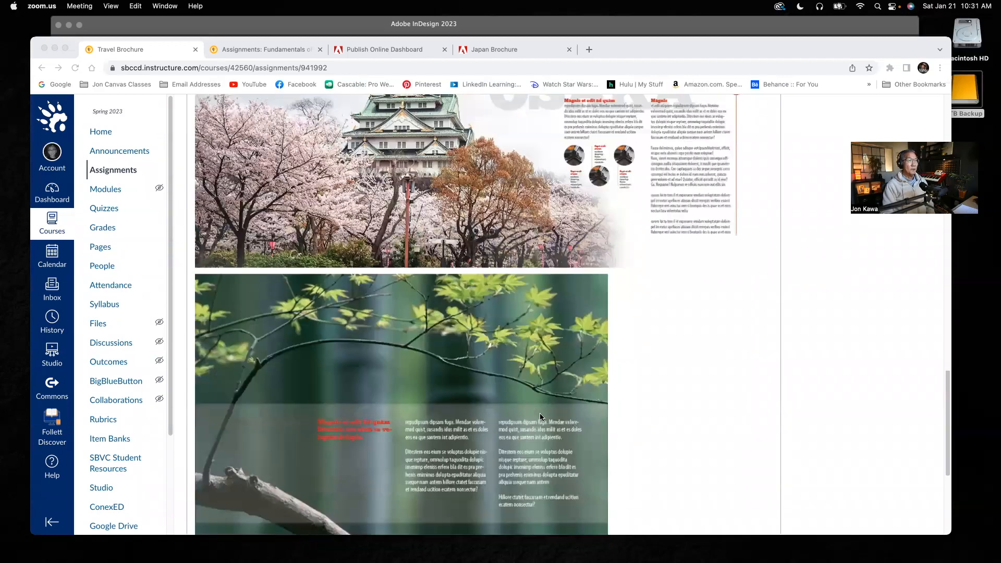
scroll(540, 415, "up", 10)
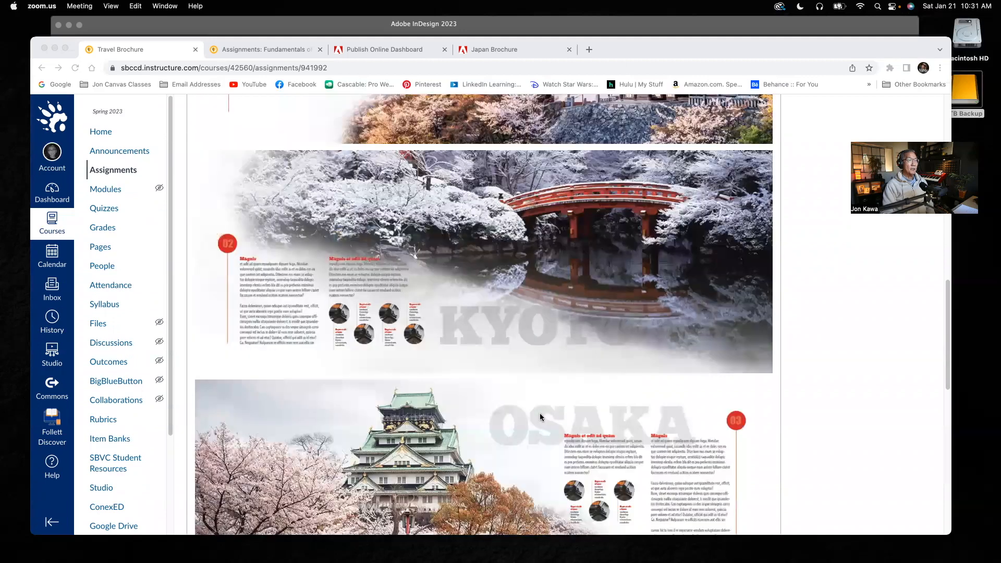
scroll(540, 413, "up", 15)
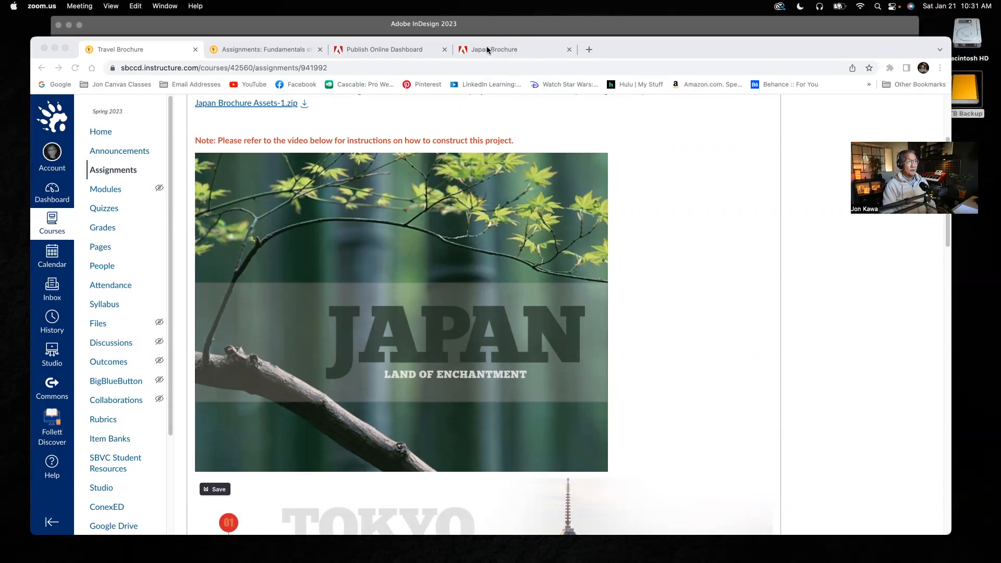
left_click(516, 50)
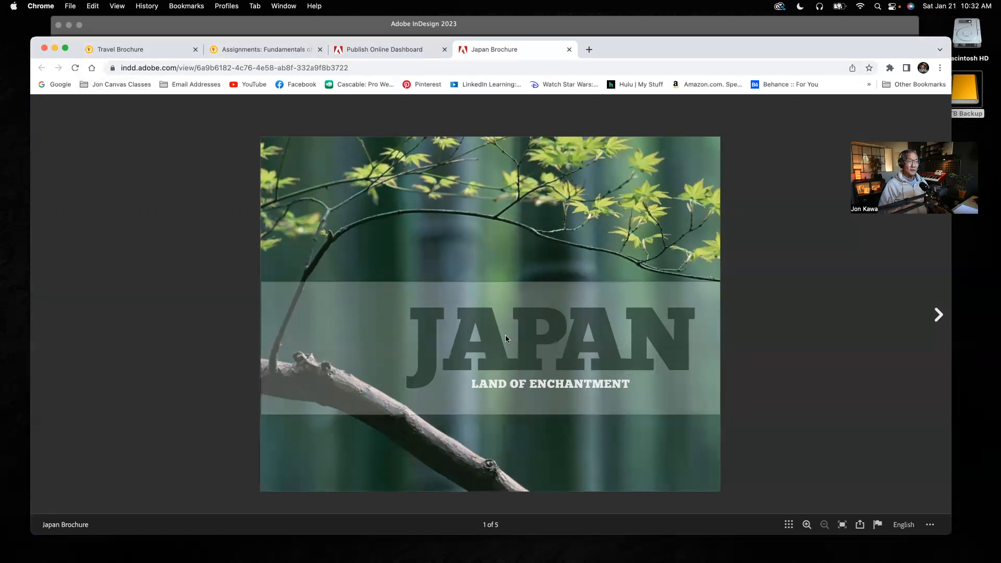
left_click(75, 69)
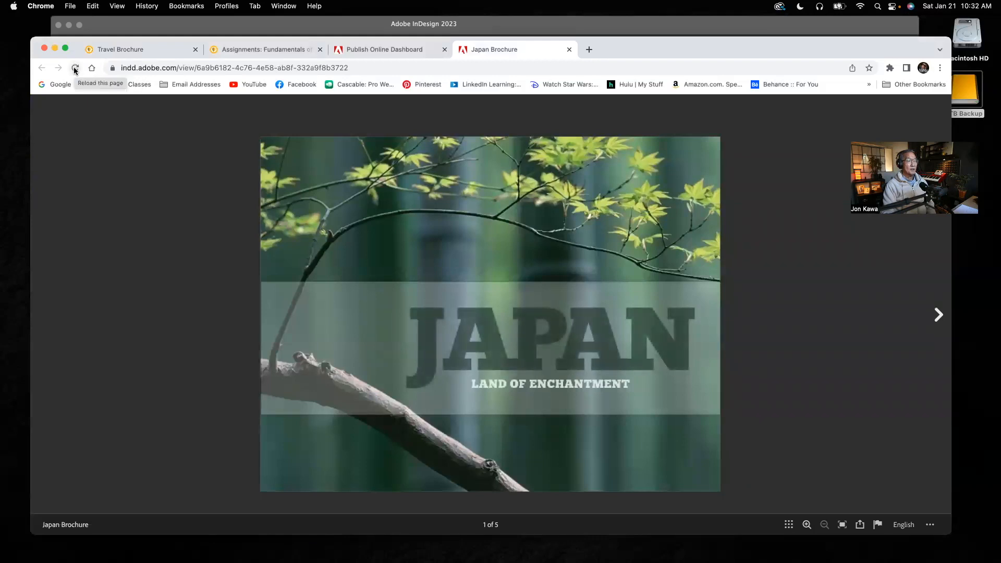
left_click(75, 70)
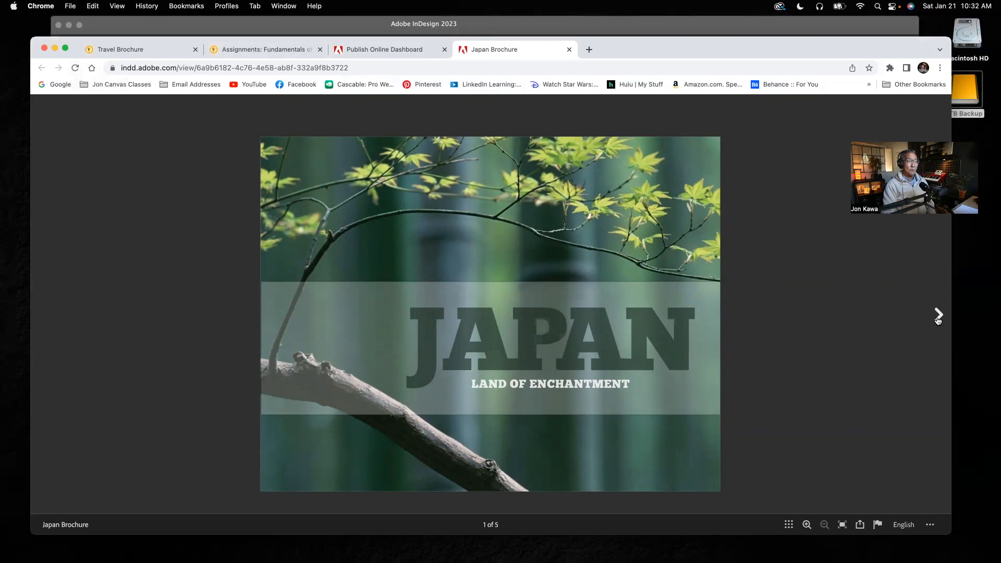
Page through the published brochure to its back cover, playing the audio on the first inside spread.
left_click(938, 315)
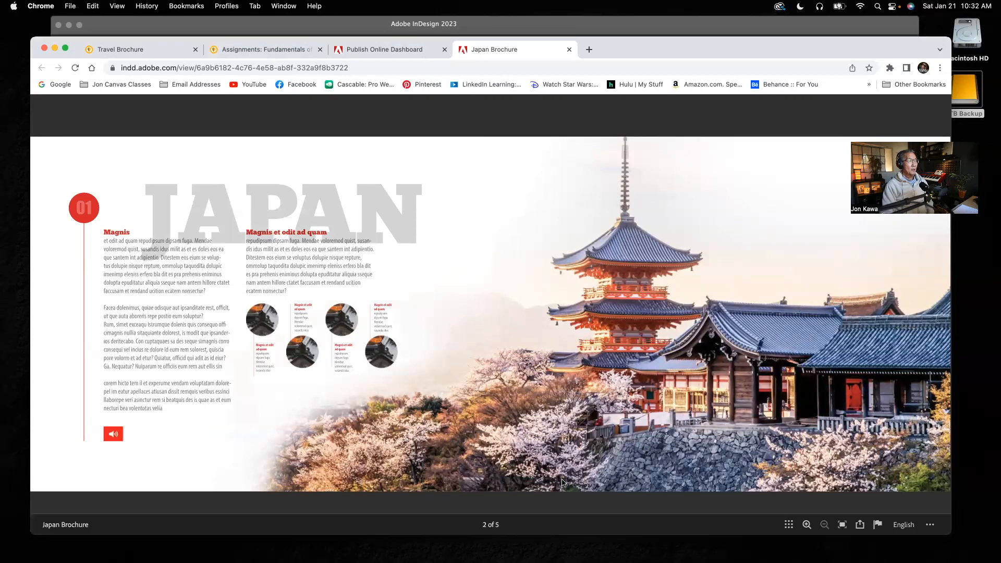
left_click(115, 435)
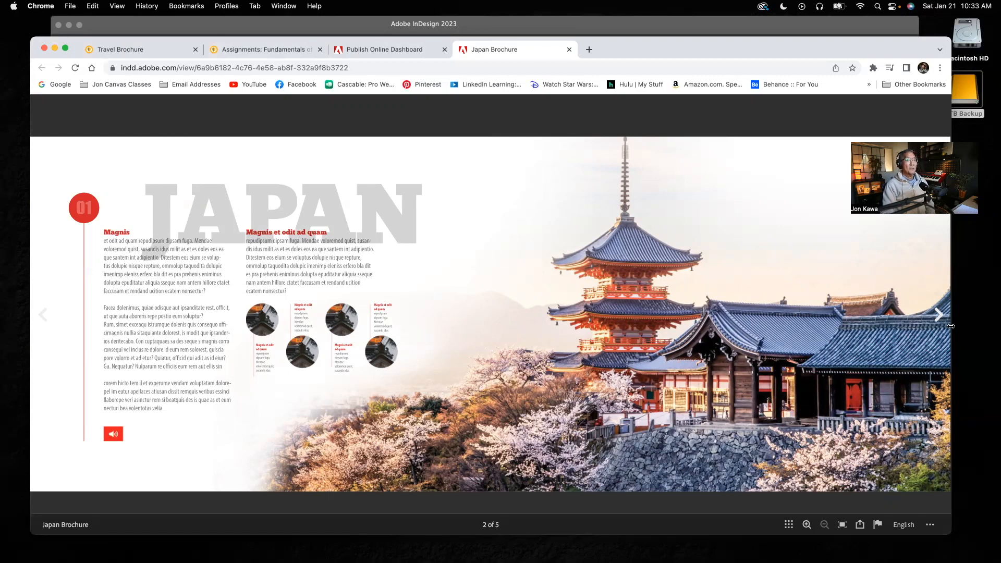
left_click(936, 315)
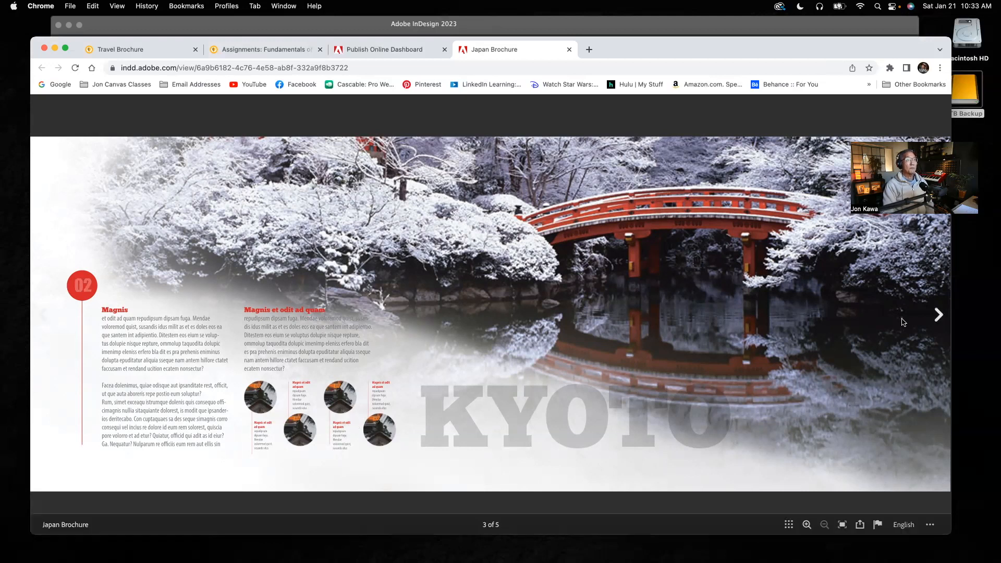
left_click(937, 316)
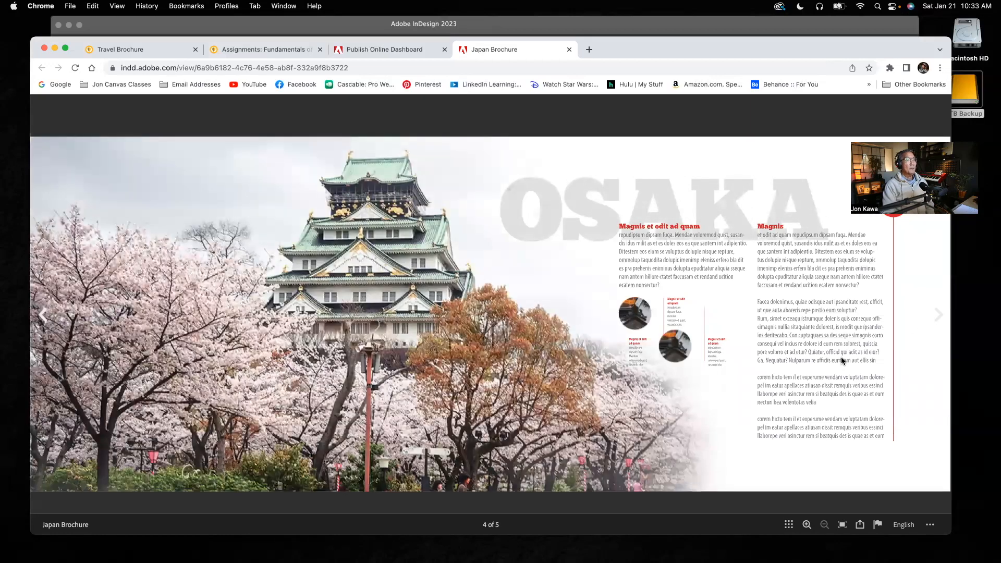
left_click(935, 315)
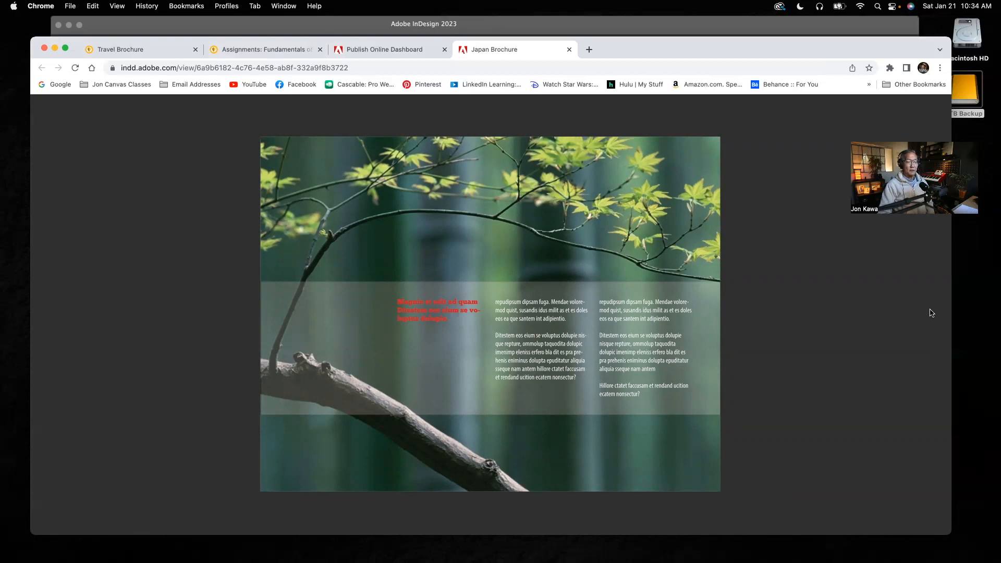
mouse_move(931, 312)
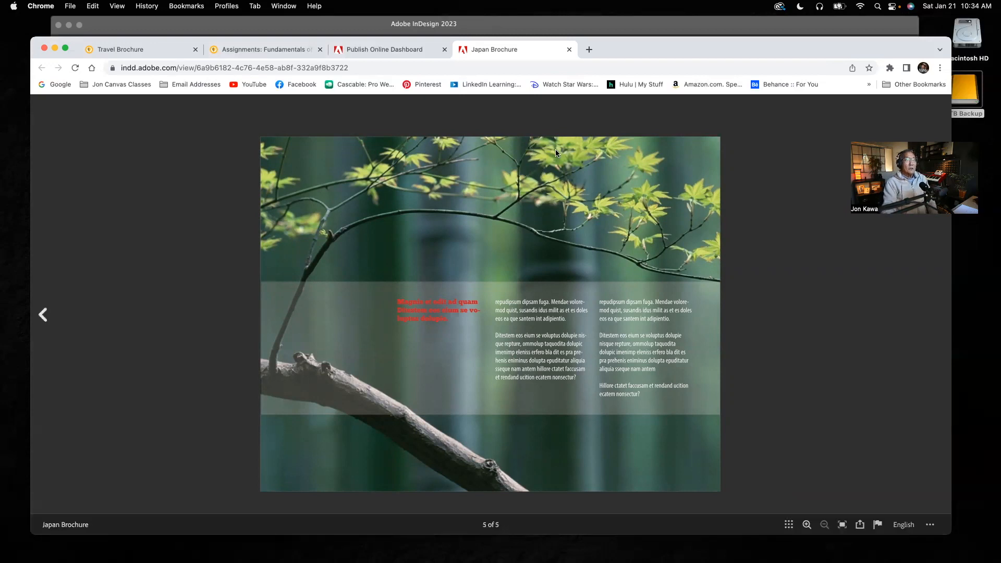
Switch to Adobe InDesign and open the most recent Japan Brochure.indd, continuing past the media playback notice.
left_click(531, 28)
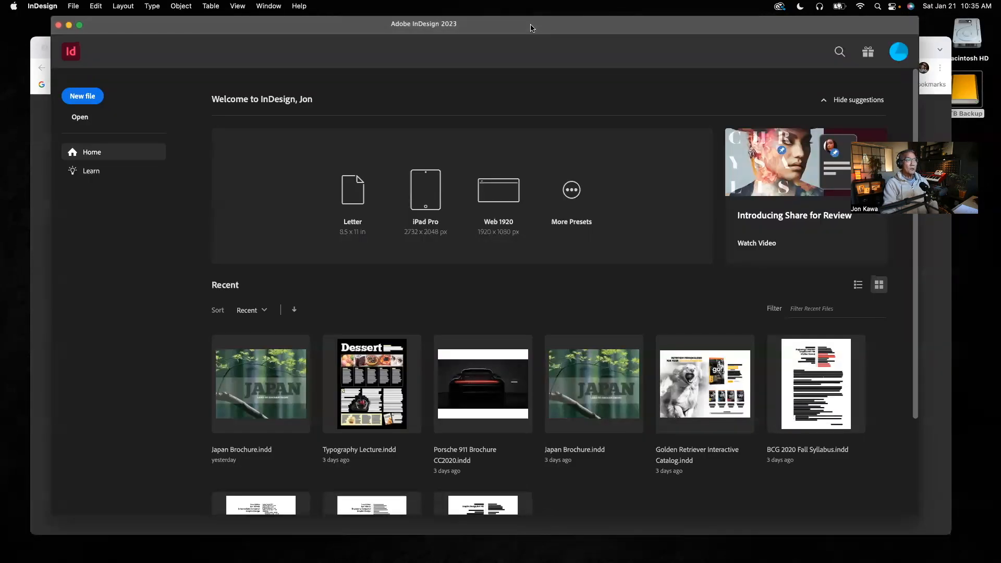
left_click(270, 379)
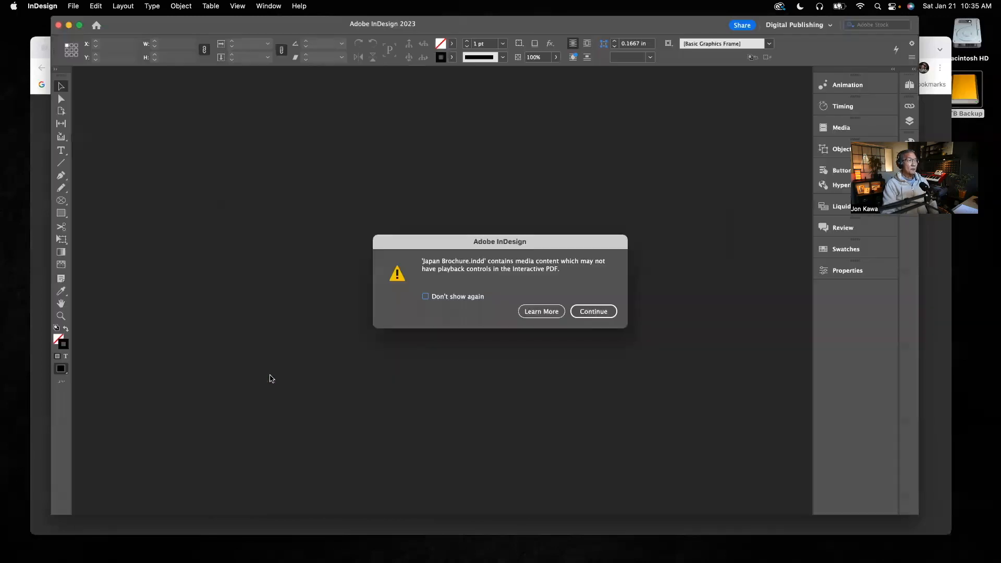
left_click(593, 311)
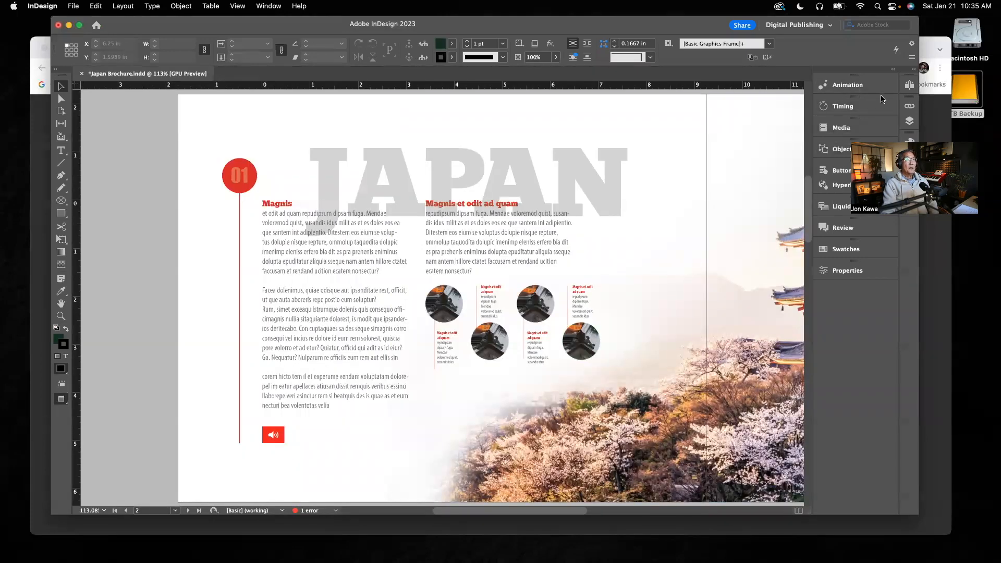
Display the cover on page 1, and bring the whole spread of pages 2–3 into view.
left_click(909, 85)
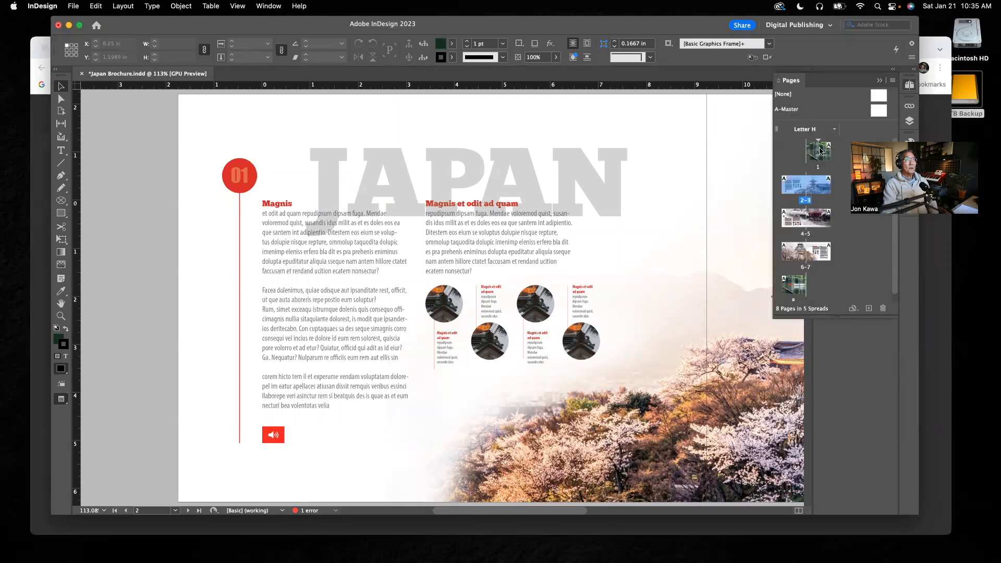
double_click(819, 152)
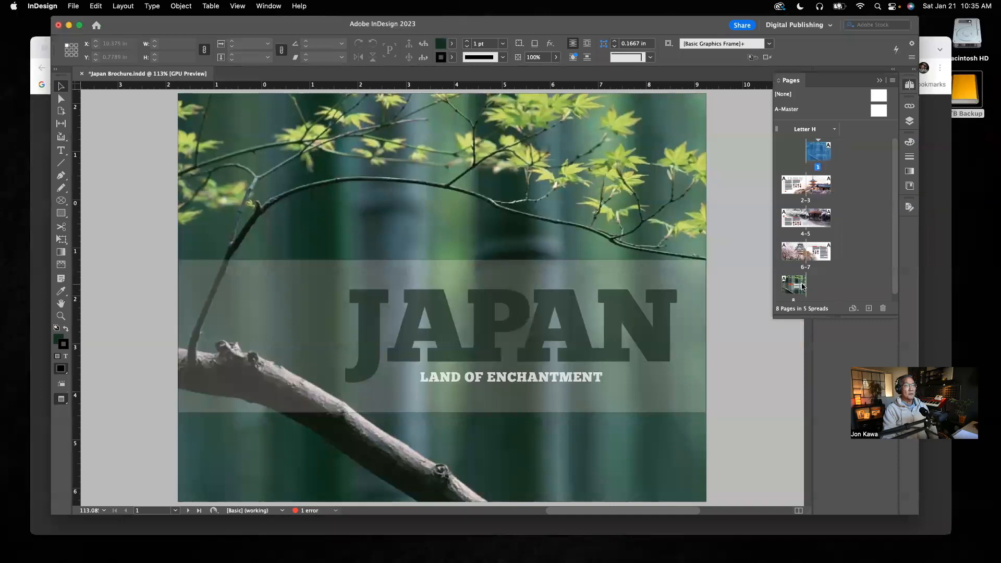
double_click(806, 200)
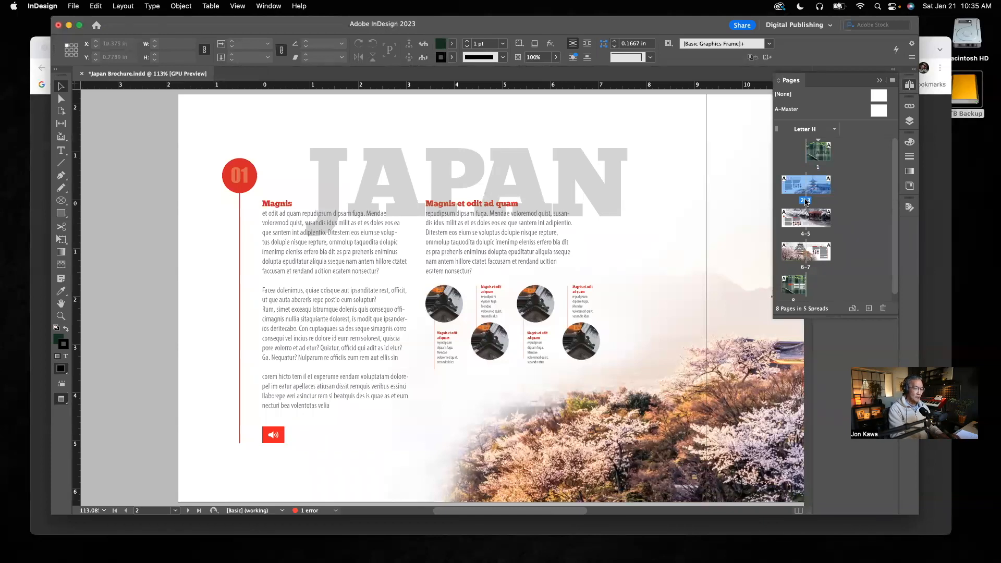
double_click(805, 200)
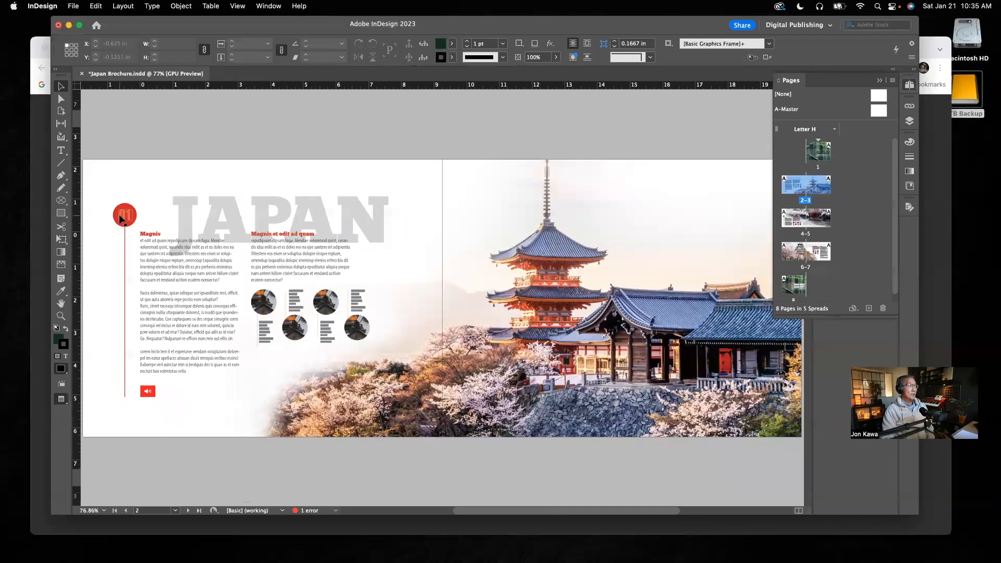
Try moving the first body text column upward on the spread of pages 2–3, and undo the move.
left_click_drag(182, 268, 180, 211)
key("super+z")
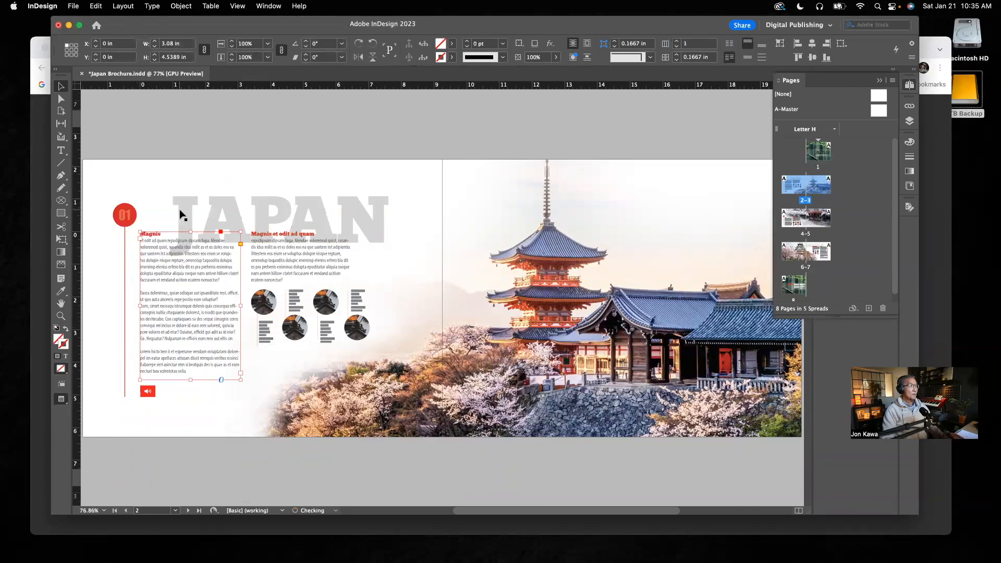
Try moving the large pagoda photo up and to the left on pages 2–3, and undo the move.
left_click(586, 311)
left_click_drag(587, 310, 532, 265)
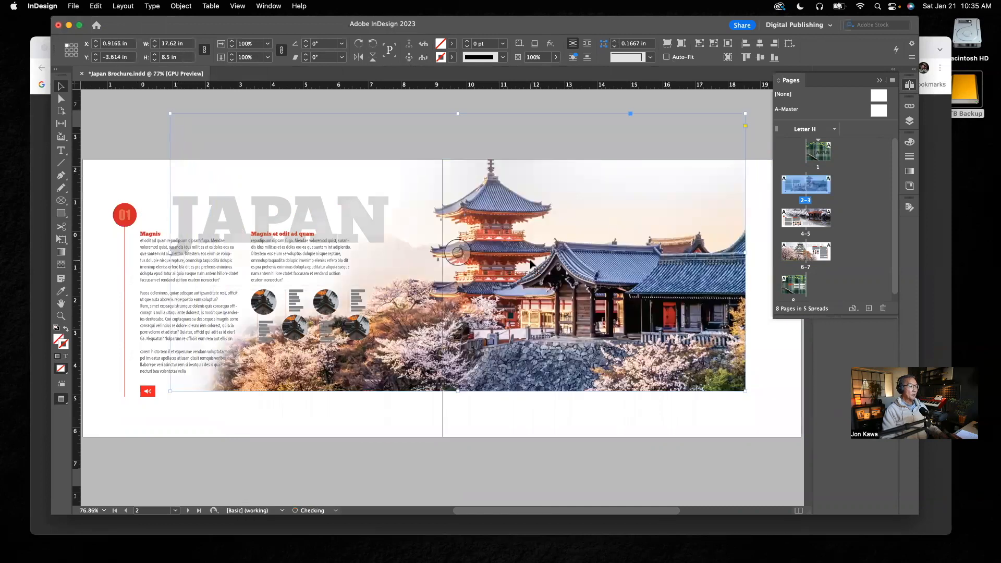
key("super+z")
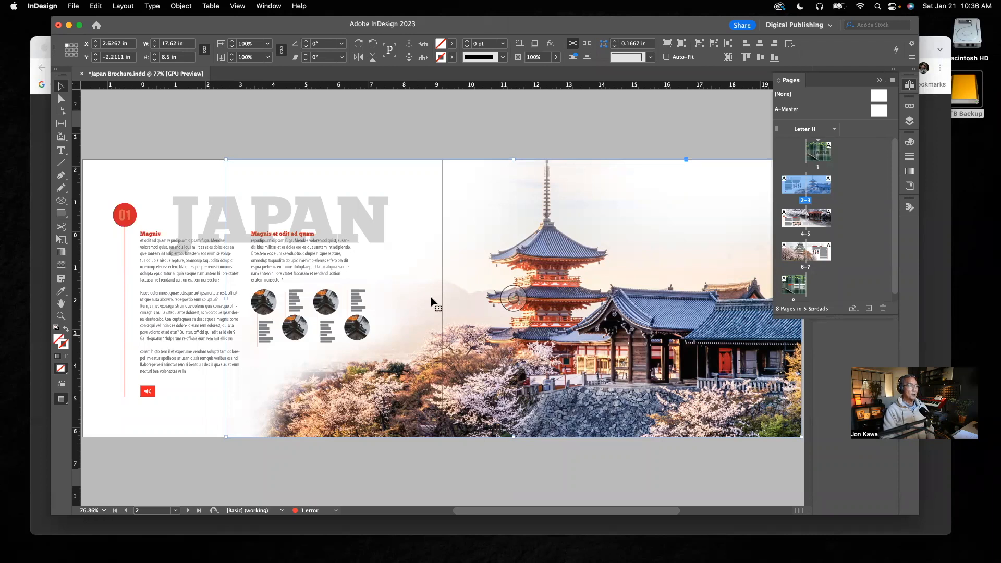
Try moving the first round photo and the second body text column on pages 2–3 toward the spine, undoing each move.
left_click_drag(264, 302, 425, 227)
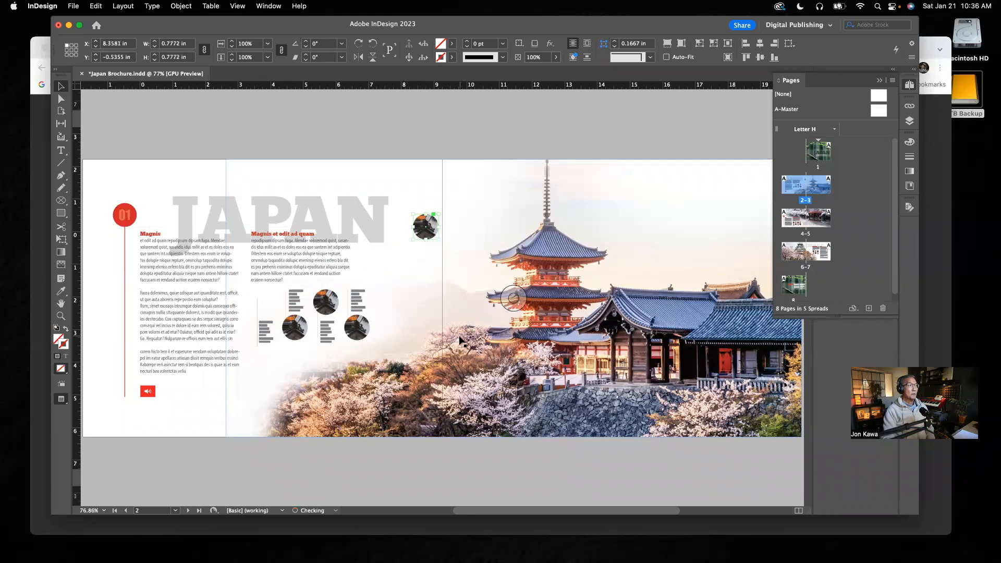
key("super+z")
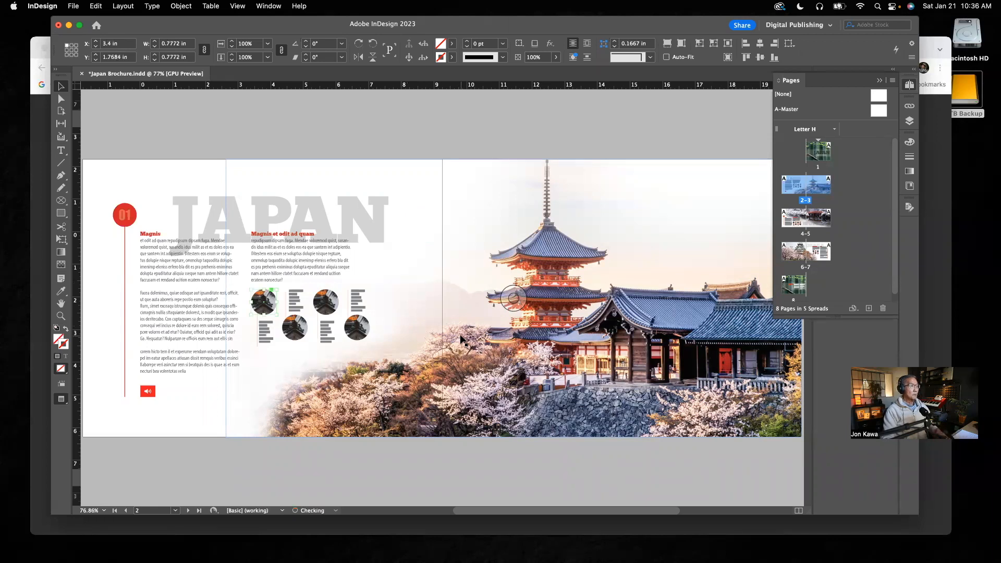
left_click_drag(287, 269, 427, 253)
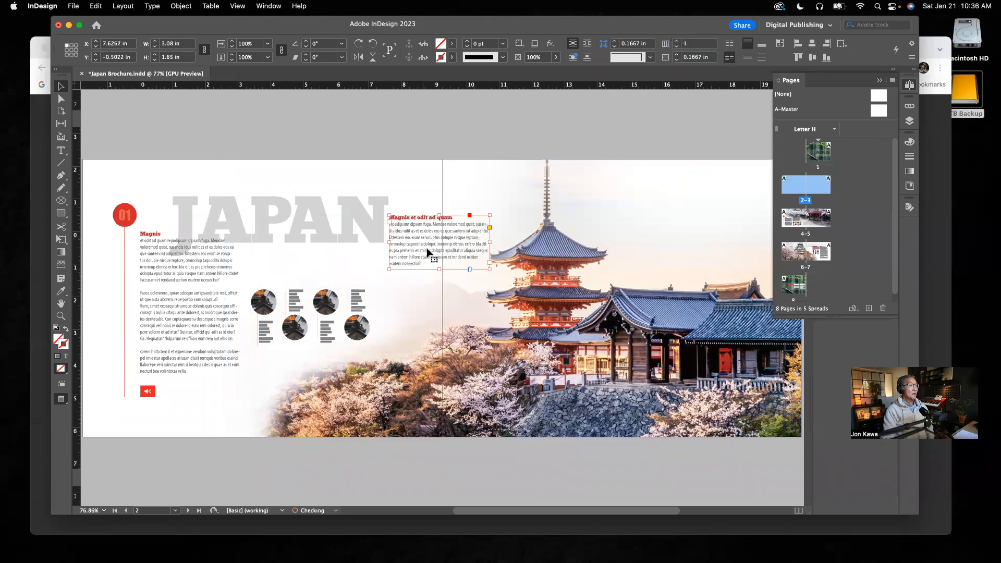
key("super+z")
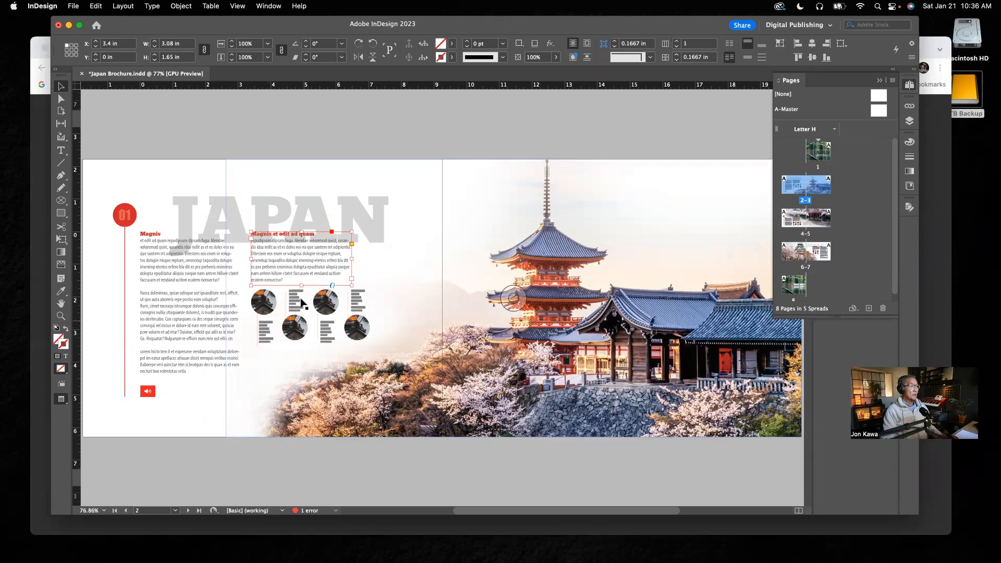
Examine the round photos with their captions and the body text columns on pages 2–3 up close, and return to the whole spread.
key("super+space")
left_click_drag(270, 334, 490, 455)
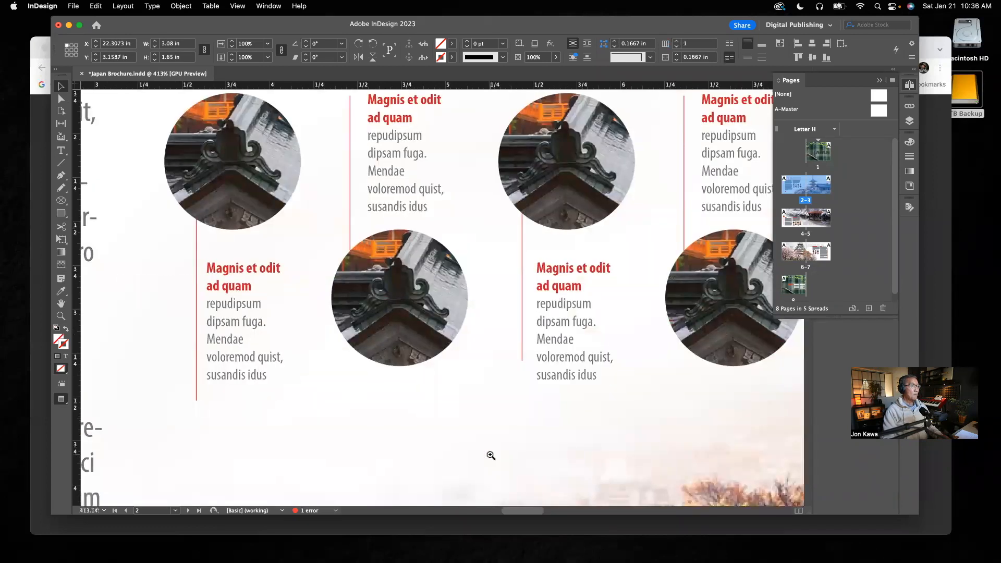
left_click_drag(491, 455, 325, 227)
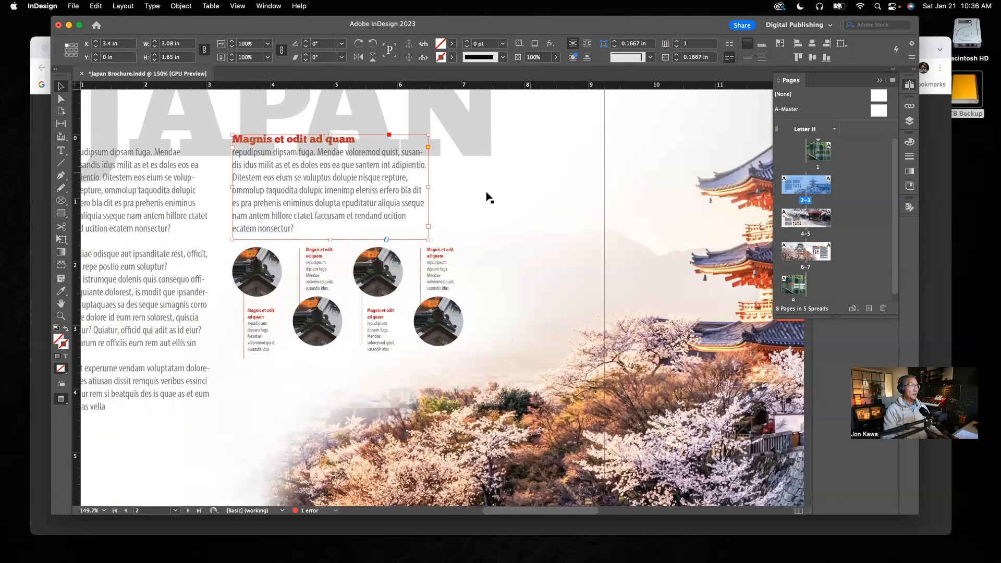
scroll(456, 218, "right", 1)
scroll(456, 218, "left", 5)
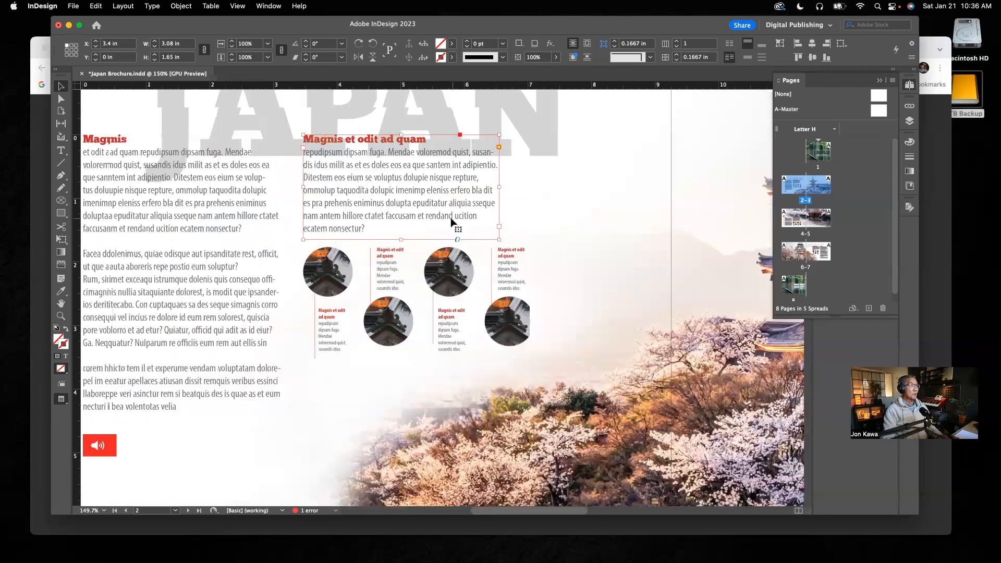
scroll(452, 222, "left", 4)
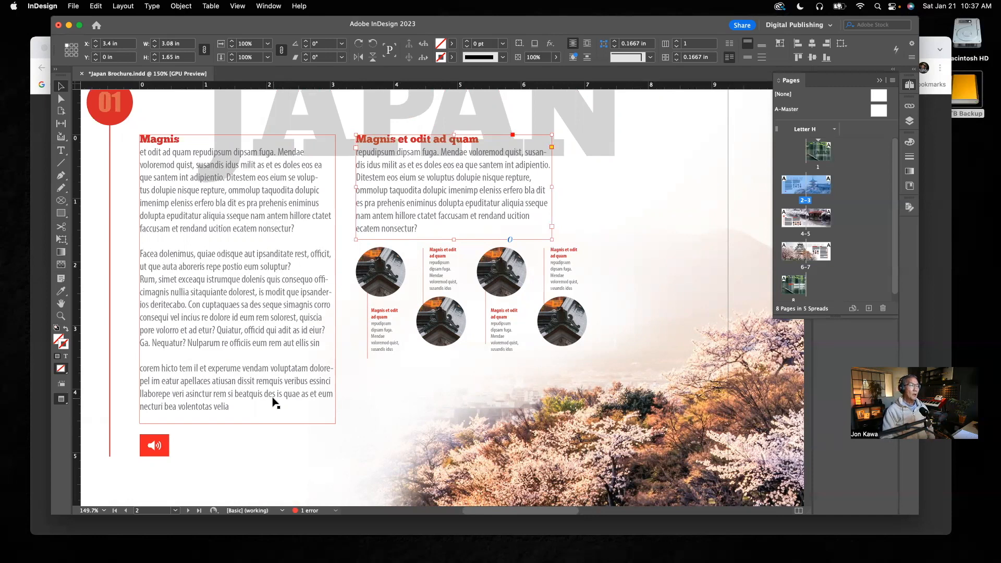
key("super+0")
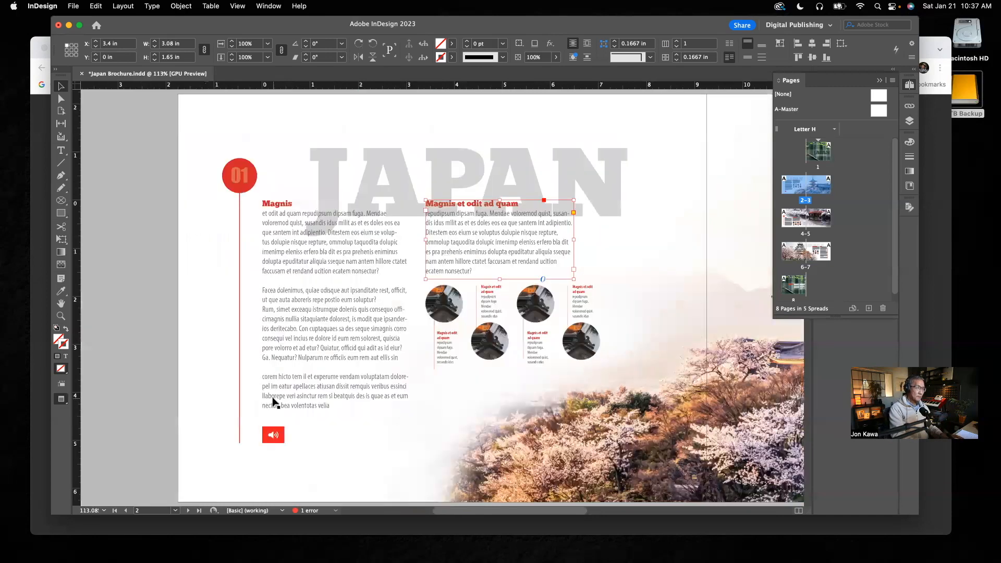
key("alt+super+0")
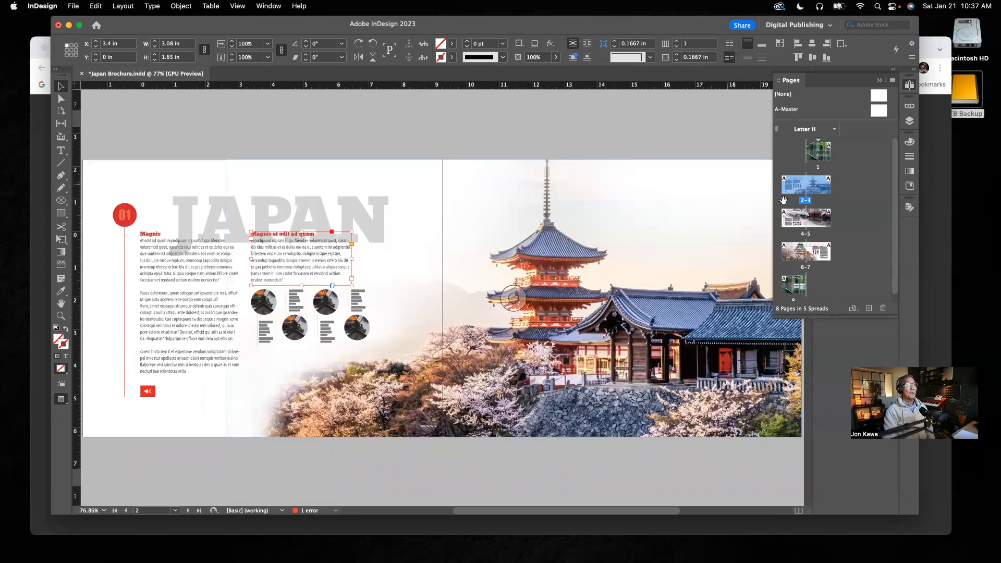
Display pages 4–5, try moving the KYOTO title down past the page edge, and undo the move.
double_click(806, 235)
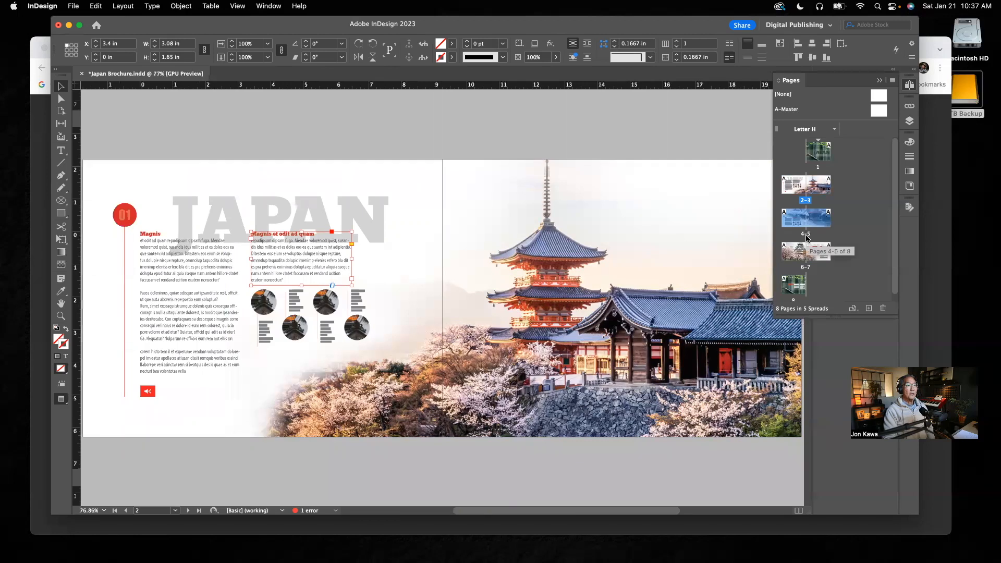
left_click(442, 298)
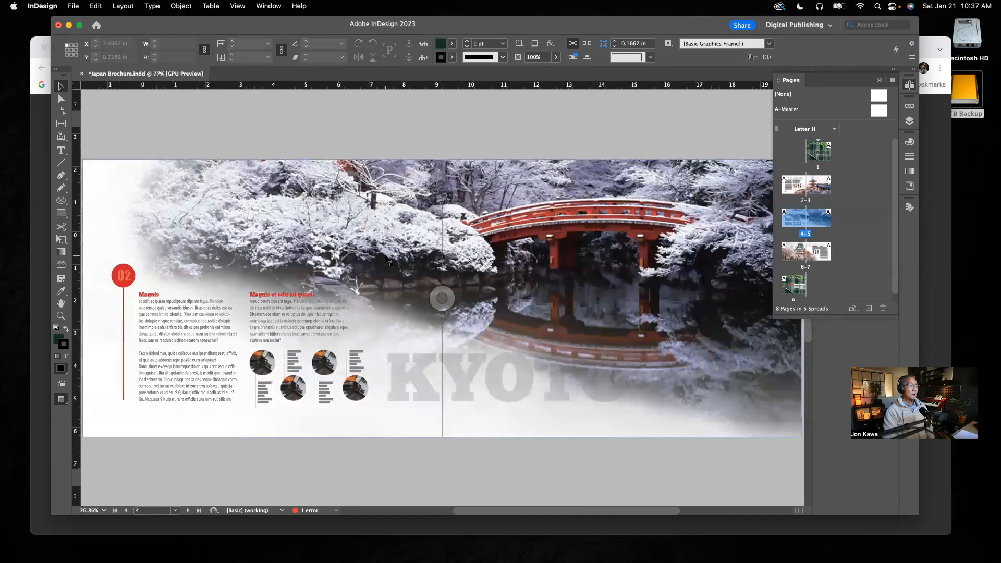
left_click(472, 208)
mouse_move(468, 205)
left_mouse_down()
mouse_move(498, 141)
mouse_move(487, 123)
mouse_move(431, 95)
mouse_move(374, 141)
mouse_move(363, 213)
mouse_move(483, 198)
mouse_move(452, 196)
left_mouse_up()
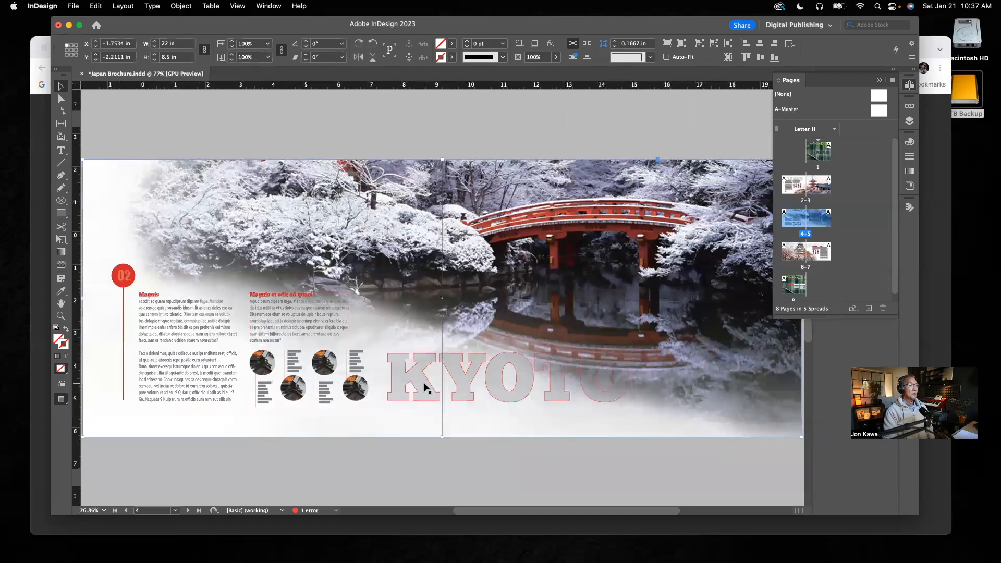
left_click_drag(424, 385, 398, 445)
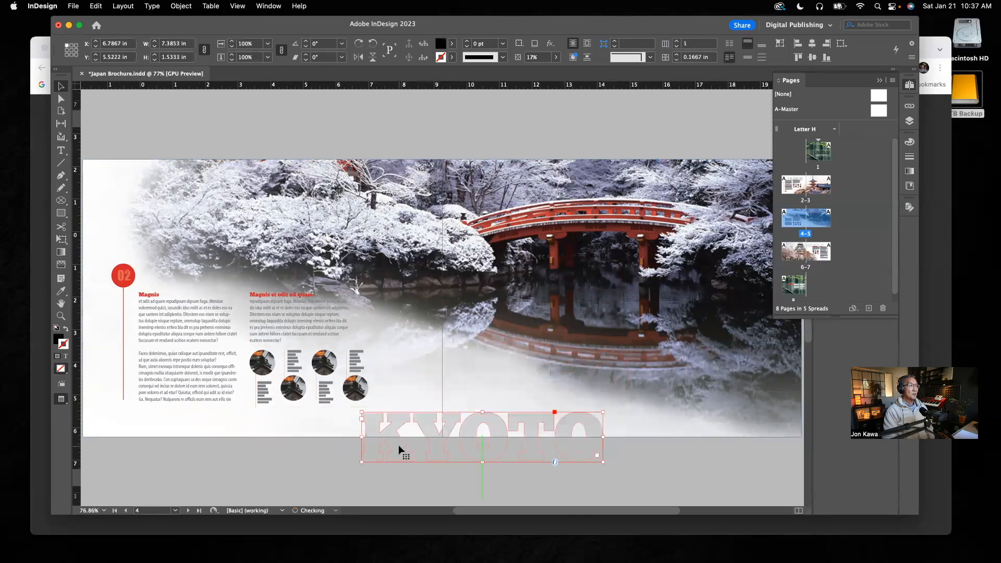
key("super+z")
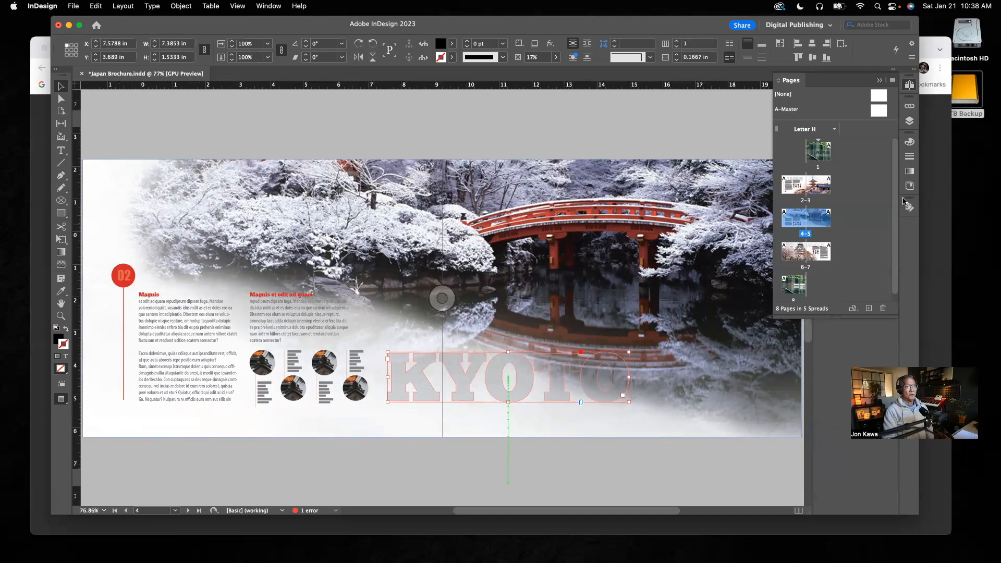
Review the inside spreads in order: pages 2–3, 4–5 and 6–7.
double_click(805, 202)
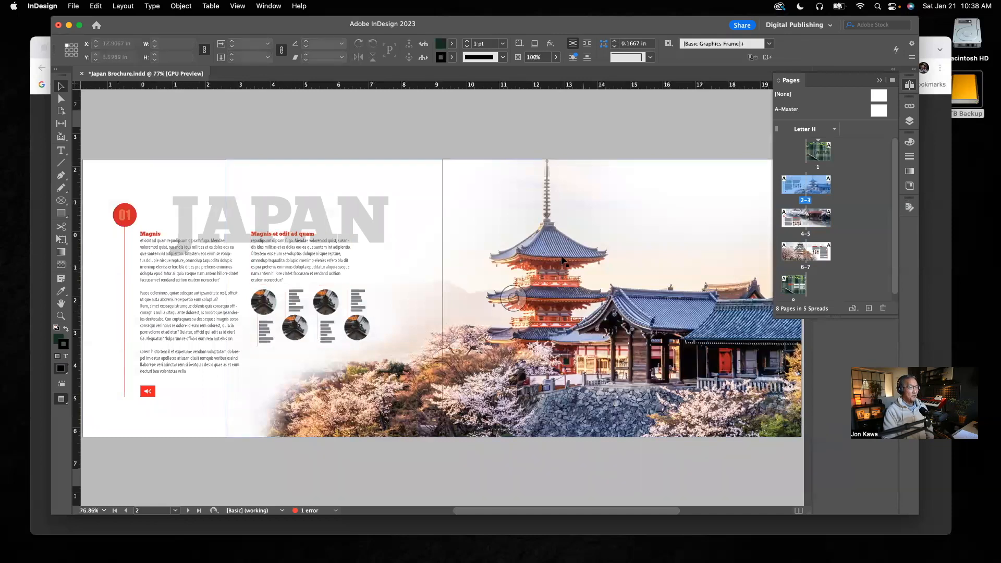
double_click(805, 235)
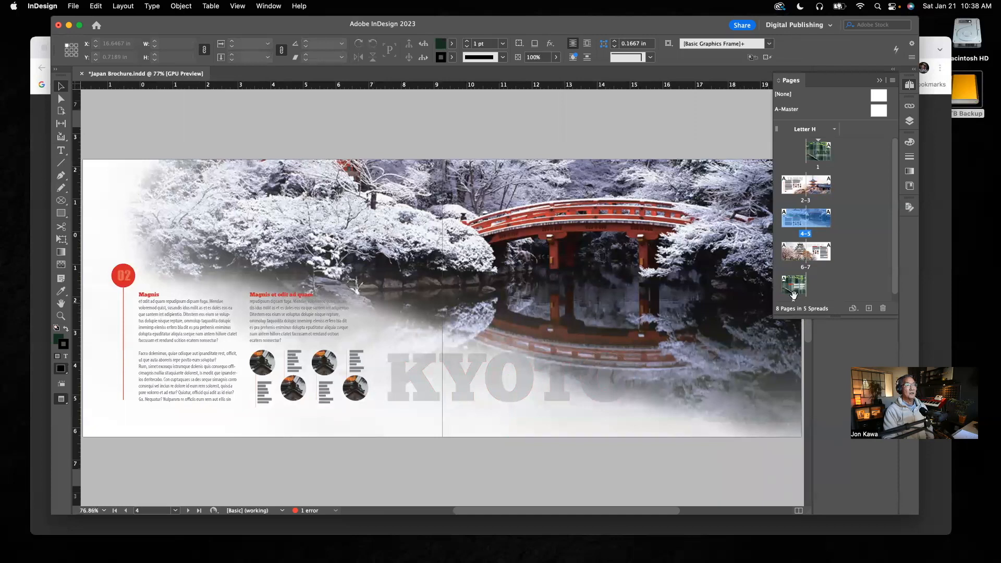
double_click(805, 269)
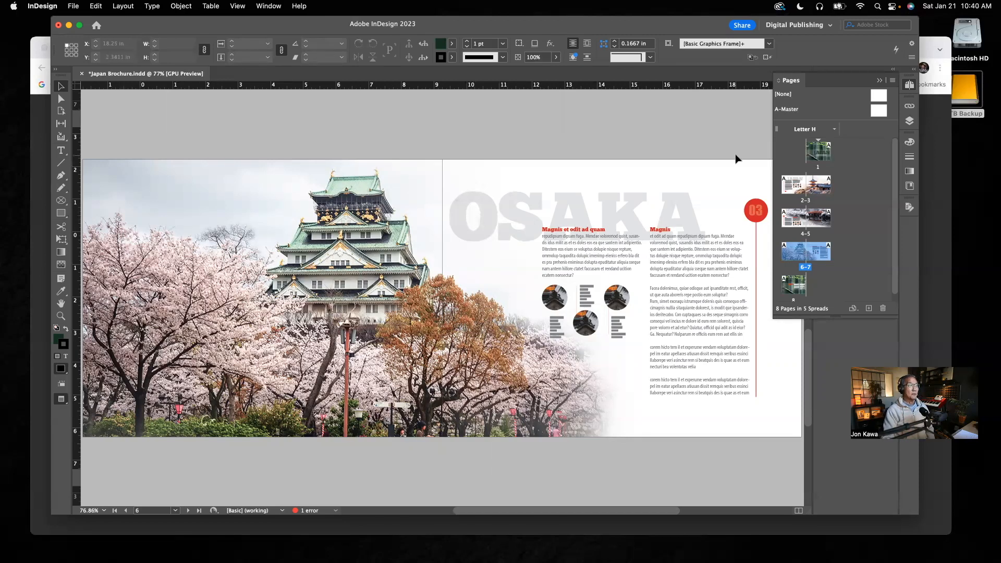
Switch to the published brochure in Chrome, page back to the OSAKA spread, and return to InDesign.
left_click(37, 132)
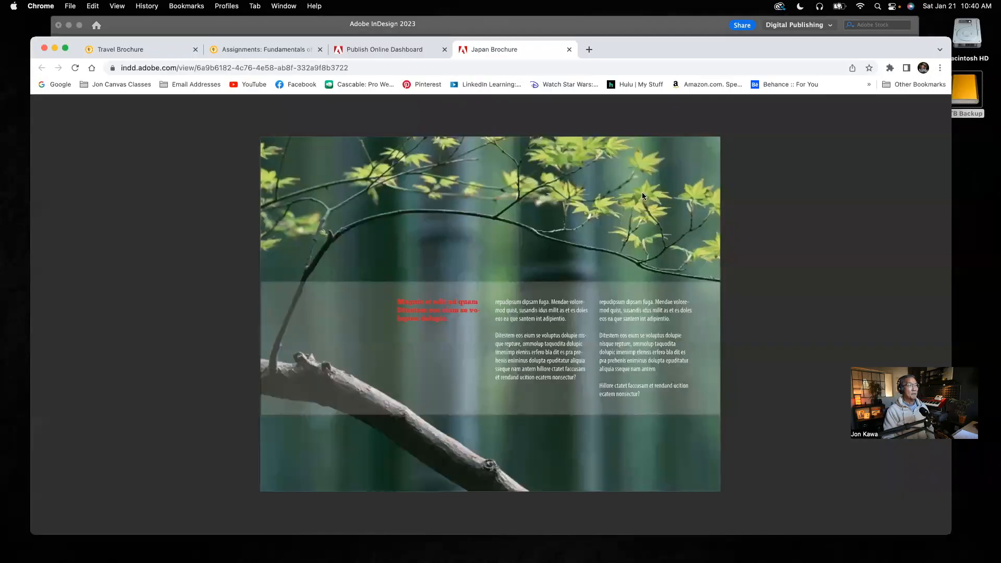
left_click(44, 315)
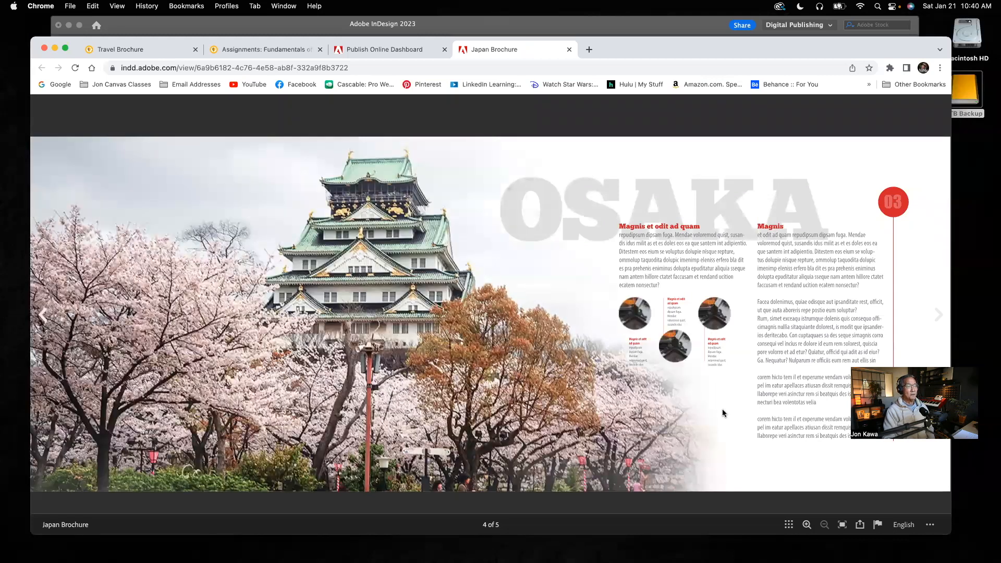
left_click(549, 30)
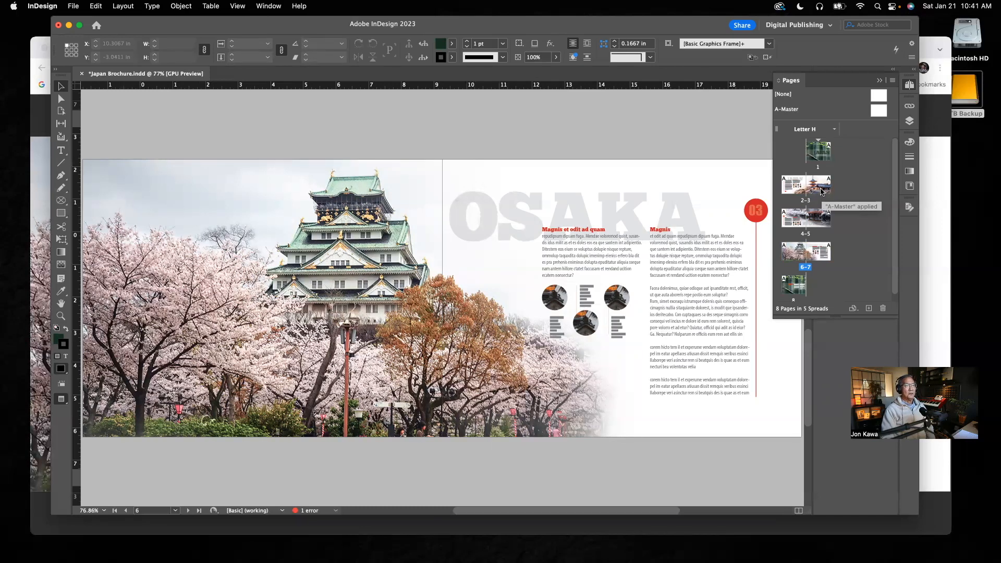
Display the cover on page 1, turn off Preview mode, and try moving the bamboo background photo off the page, undoing the move.
double_click(818, 152)
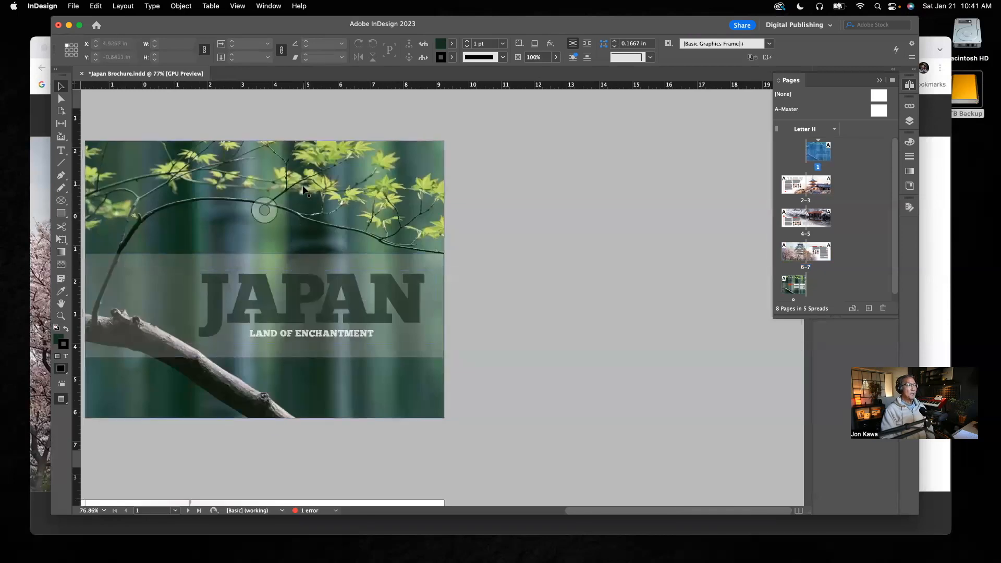
left_click_drag(354, 192, 553, 223)
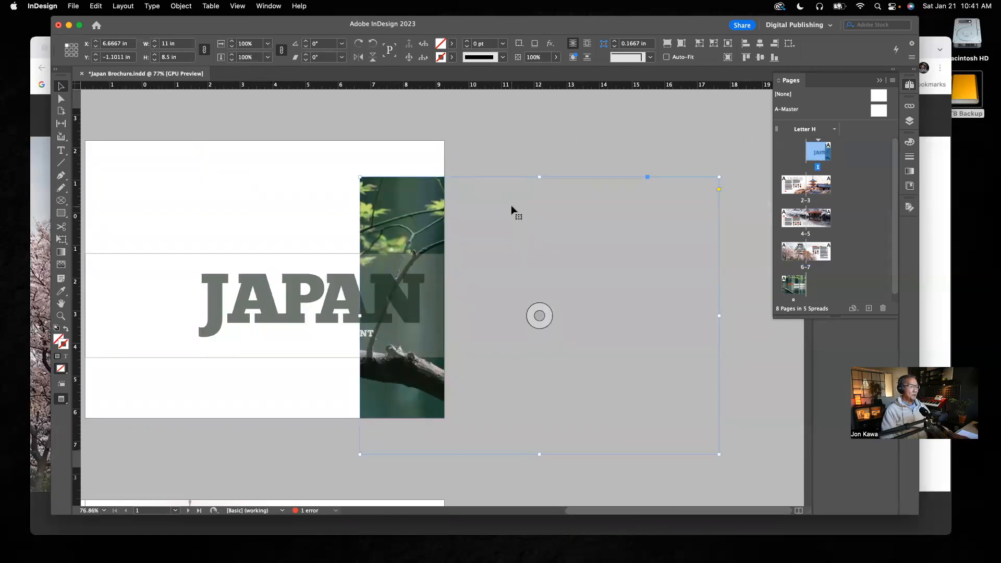
key("w")
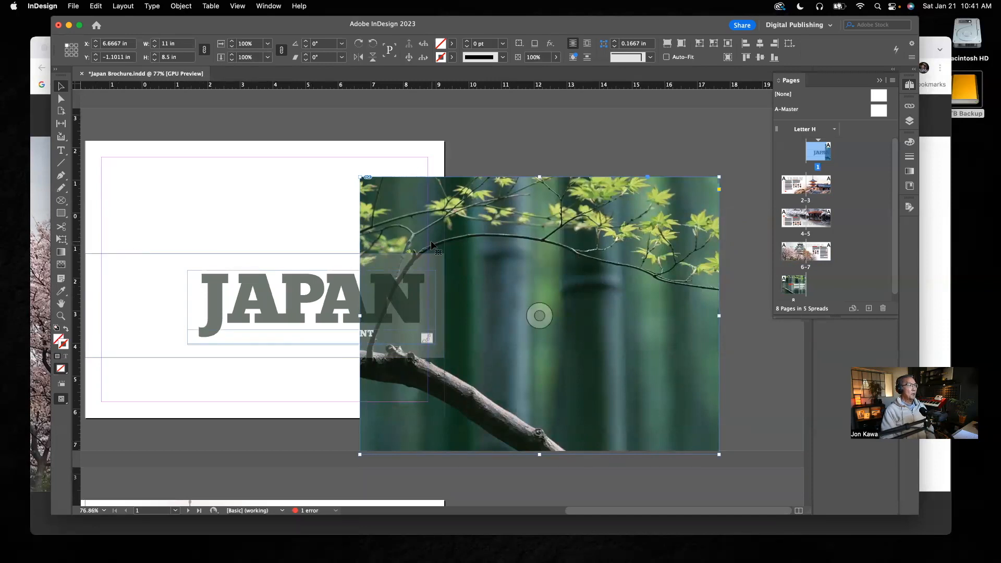
key("super+z")
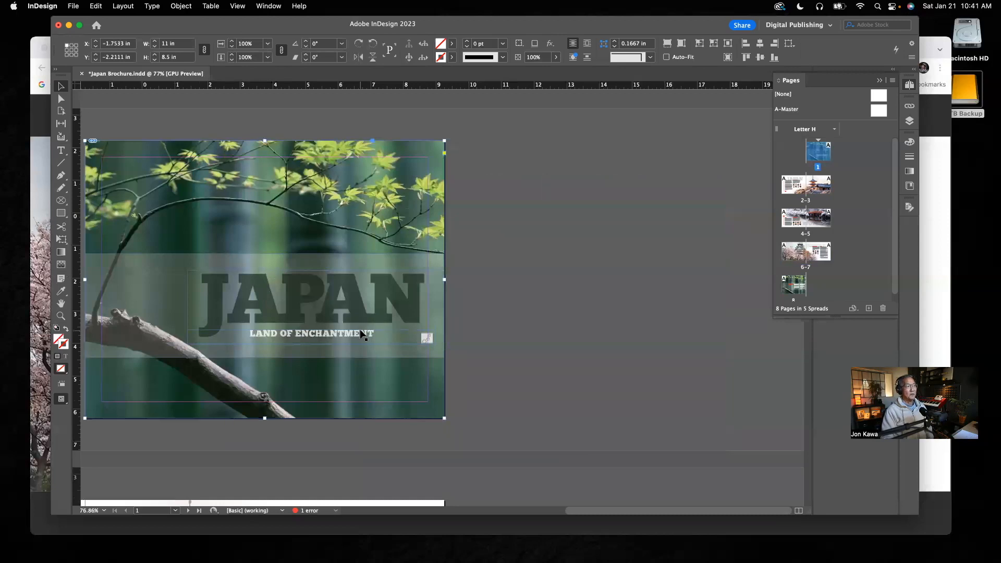
On pages 2–3, move the pagoda photo to about X 4.94 in, Y -0.5 in and the JAPAN title to about X 2.72 in, Y -2.64 in.
double_click(806, 202)
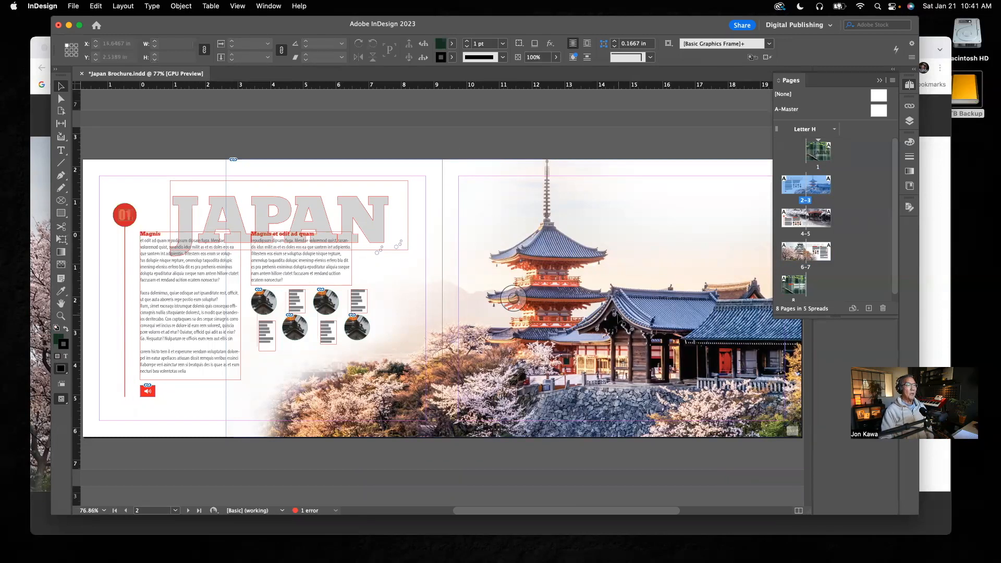
left_click_drag(618, 314, 693, 370)
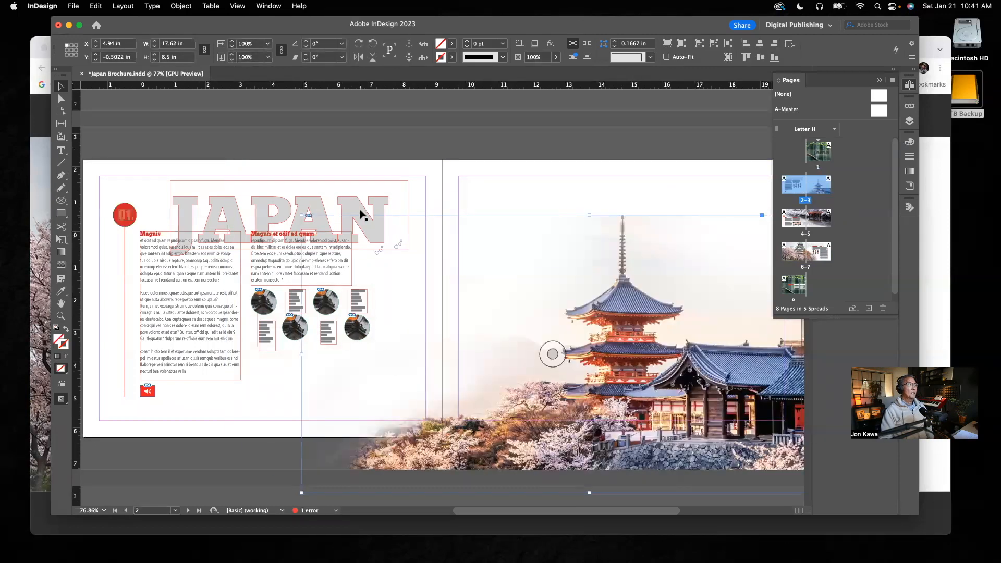
left_click_drag(360, 209, 394, 160)
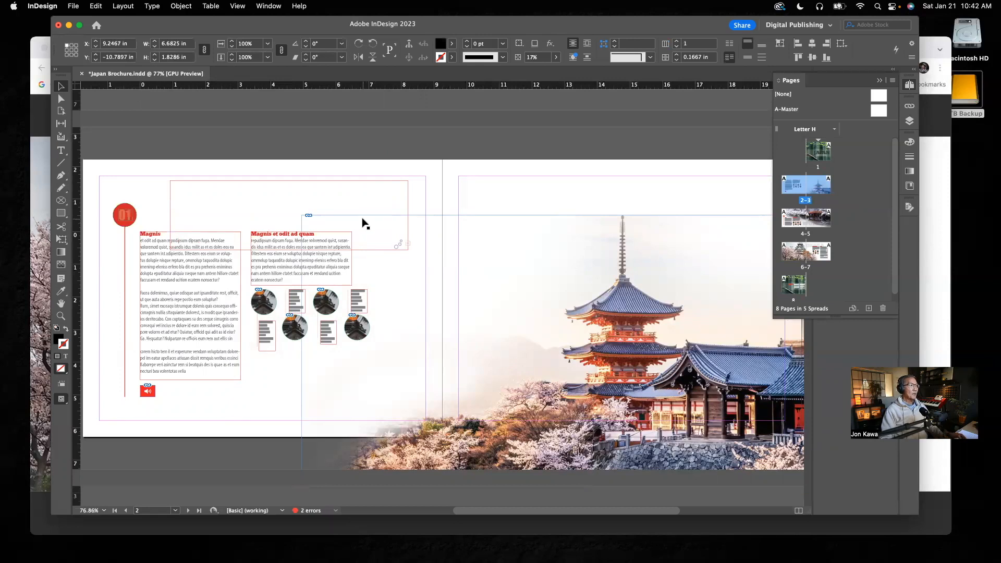
left_click_drag(410, 207, 465, 173)
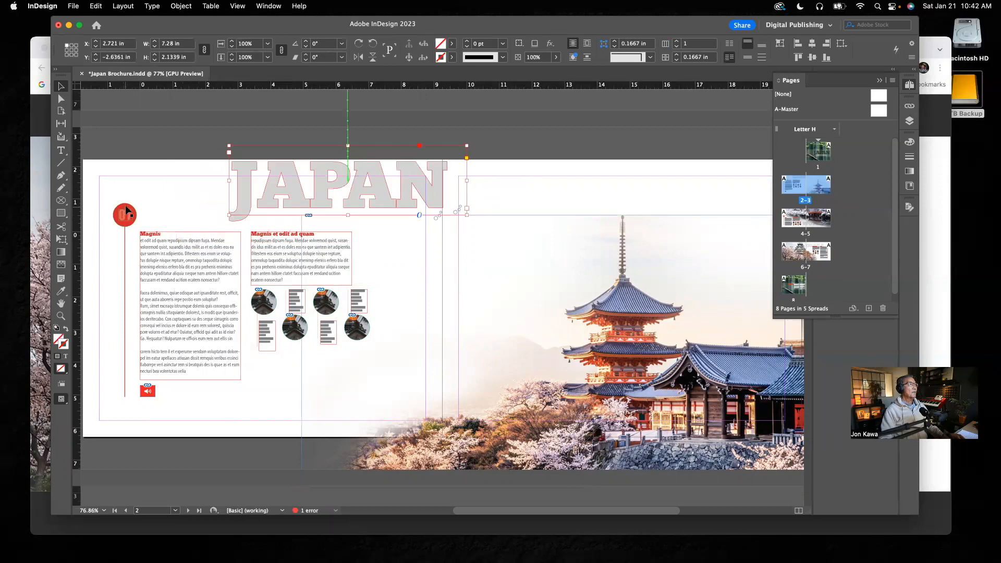
Try moving the red circle, vertical line and both body text frames on pages 2–3, then select the small round photos individually.
left_click_drag(128, 203, 141, 181)
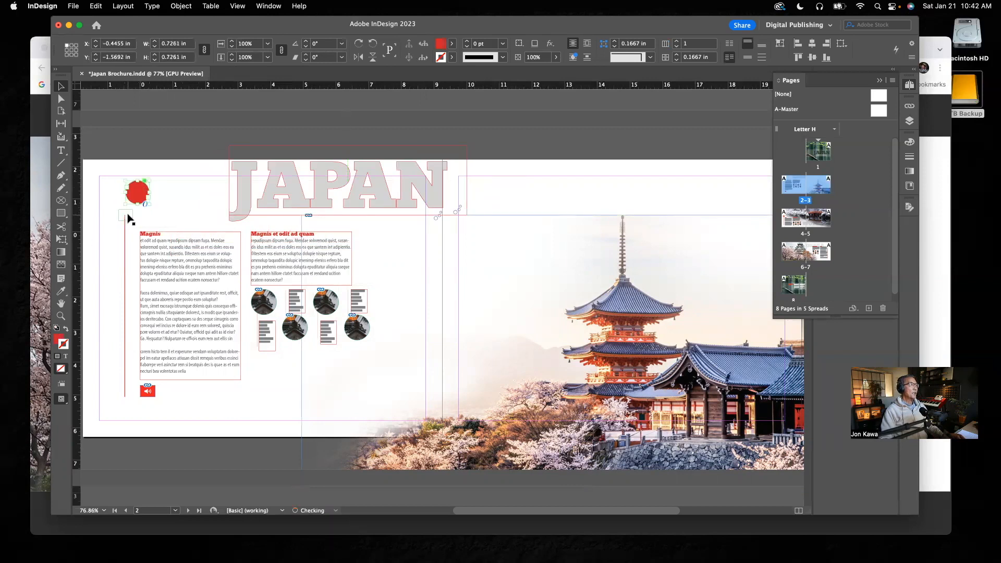
key("super+z")
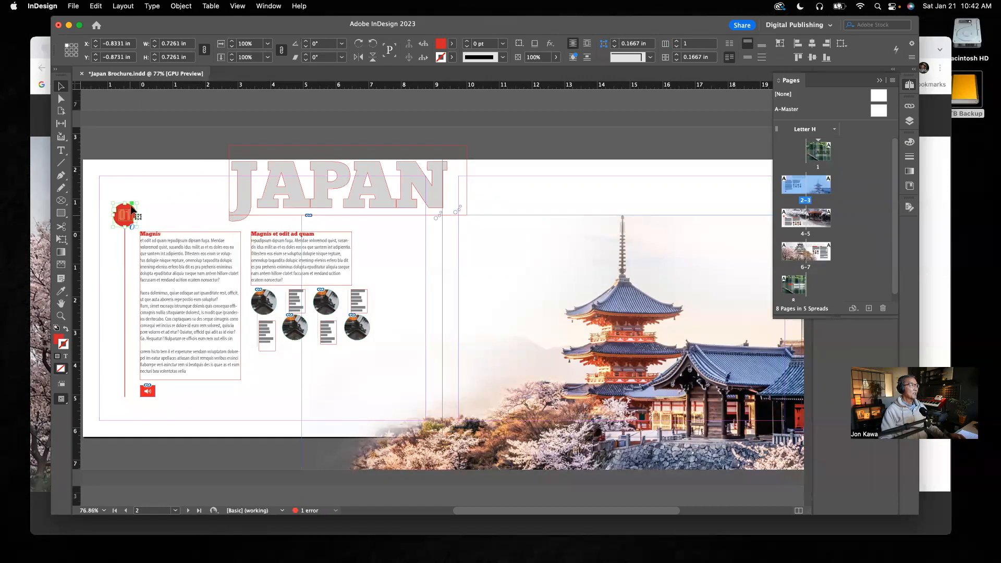
left_click_drag(125, 245, 104, 260)
left_click_drag(168, 252, 178, 213)
left_click_drag(330, 254, 408, 258)
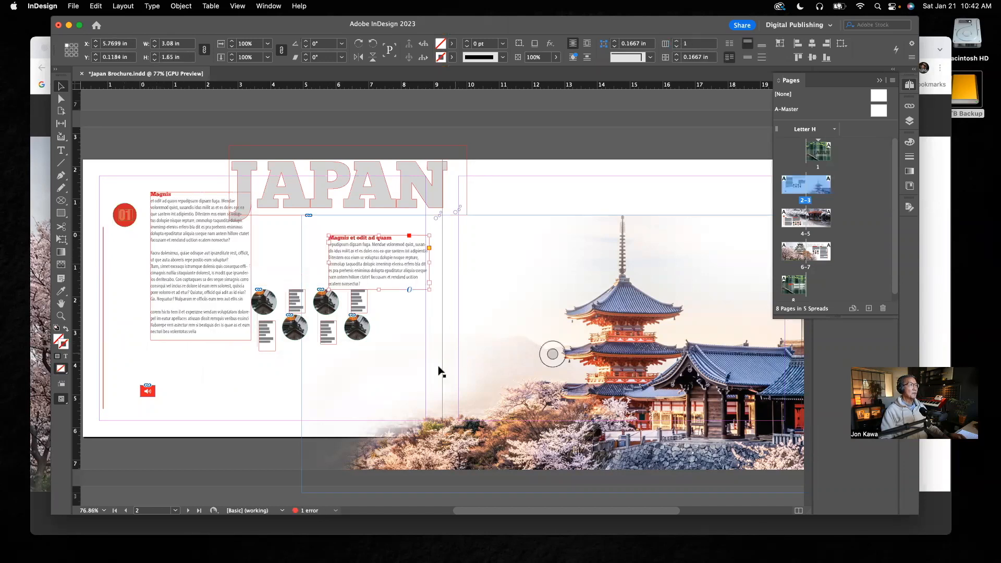
left_click(298, 333)
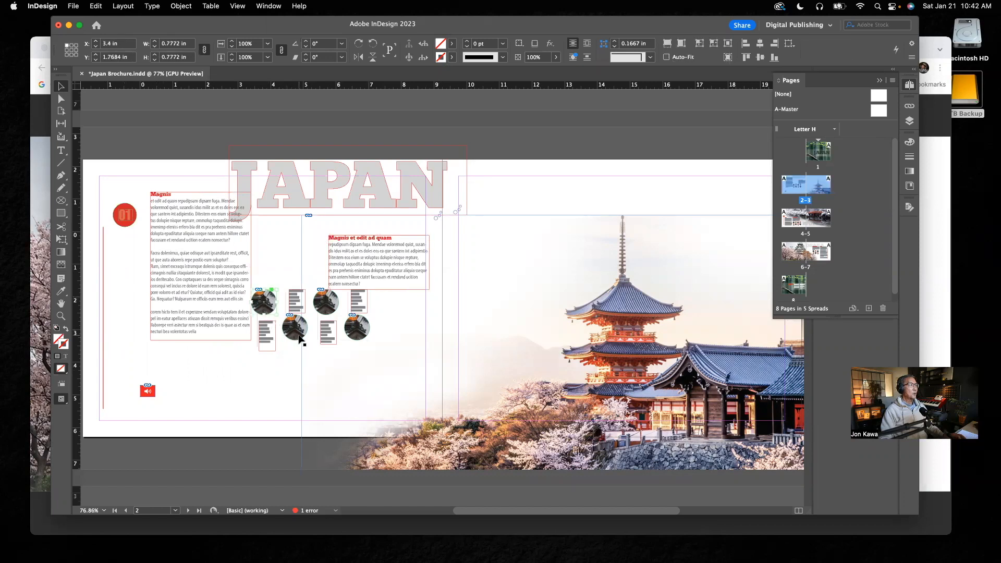
left_click(323, 311)
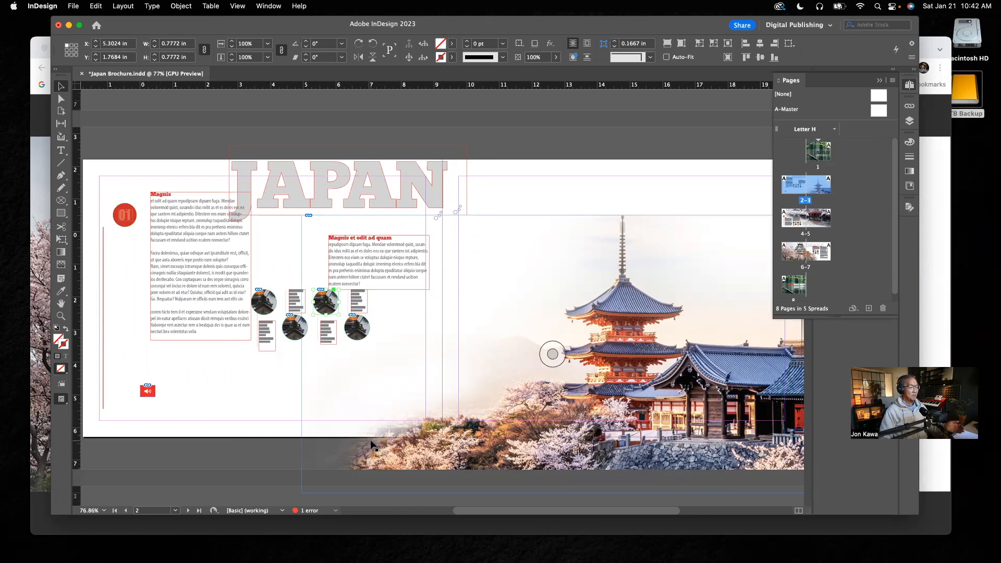
Undo the element moves on pages 2–3 back through the JAPAN title and pagoda photo, and clear the selection.
key("super+z")
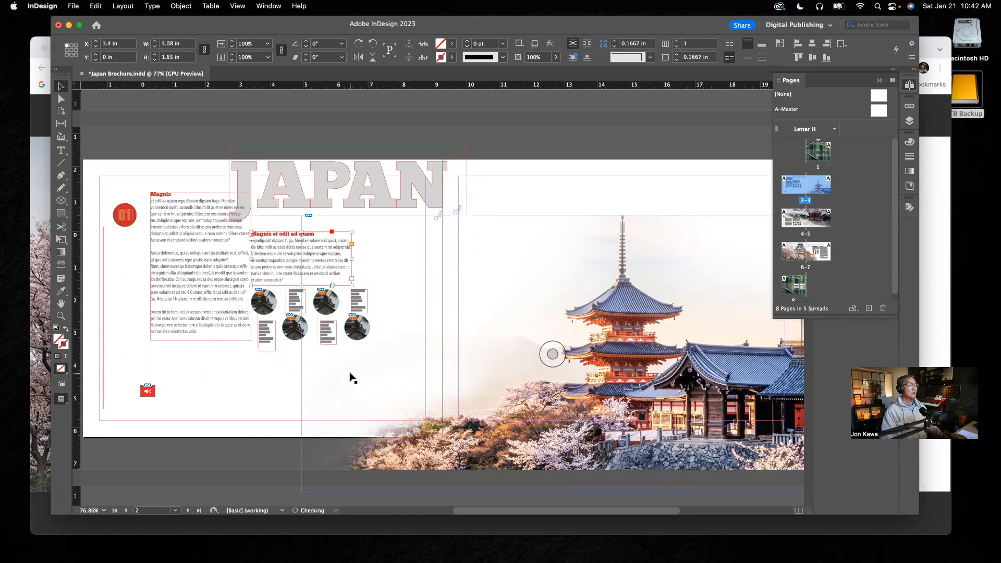
key("super+z")
key("super+z")
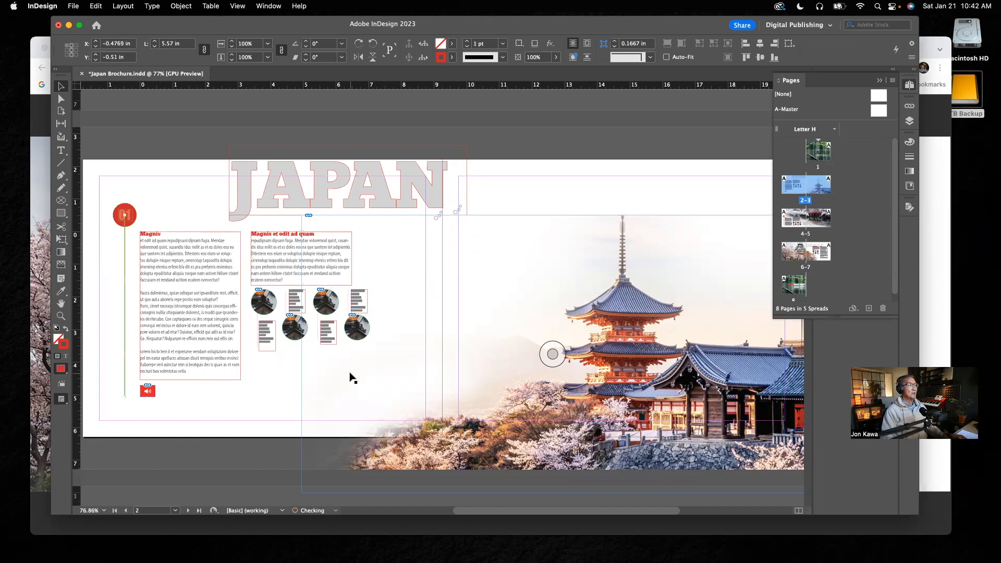
key("super+z")
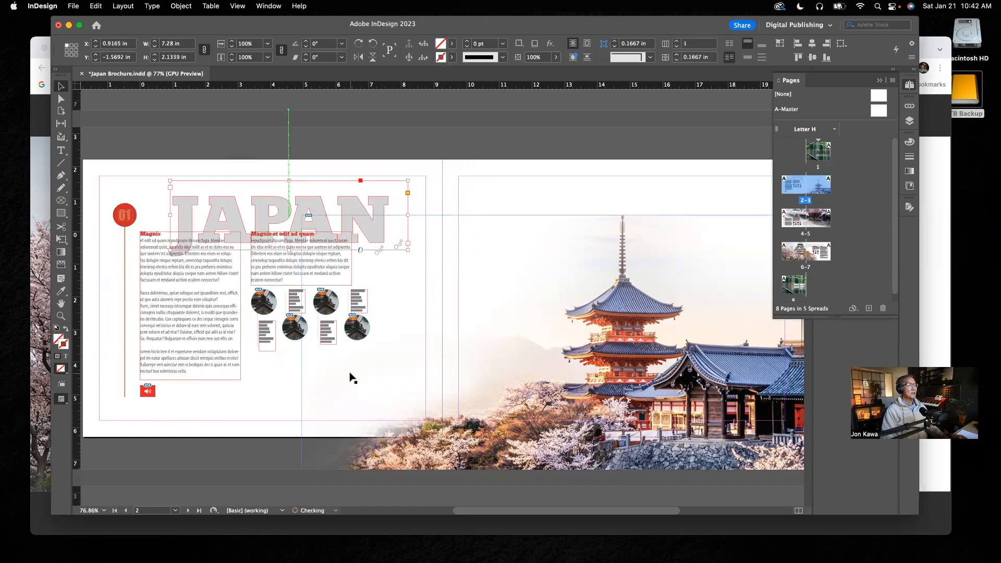
key("super+z")
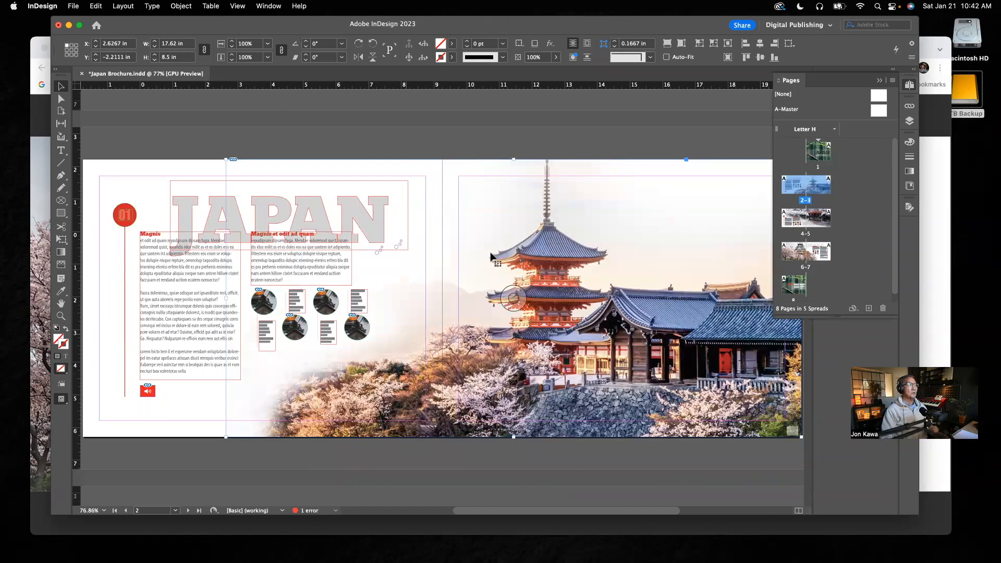
left_click(628, 135)
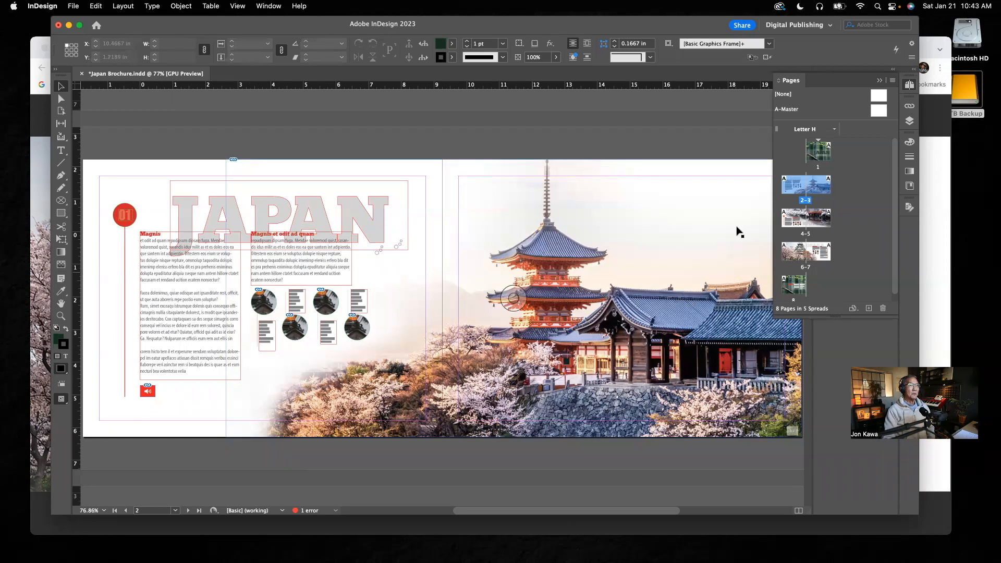
Review pages 4–5 and 6–7, the back cover on page 8, and the front cover on page 1.
double_click(805, 235)
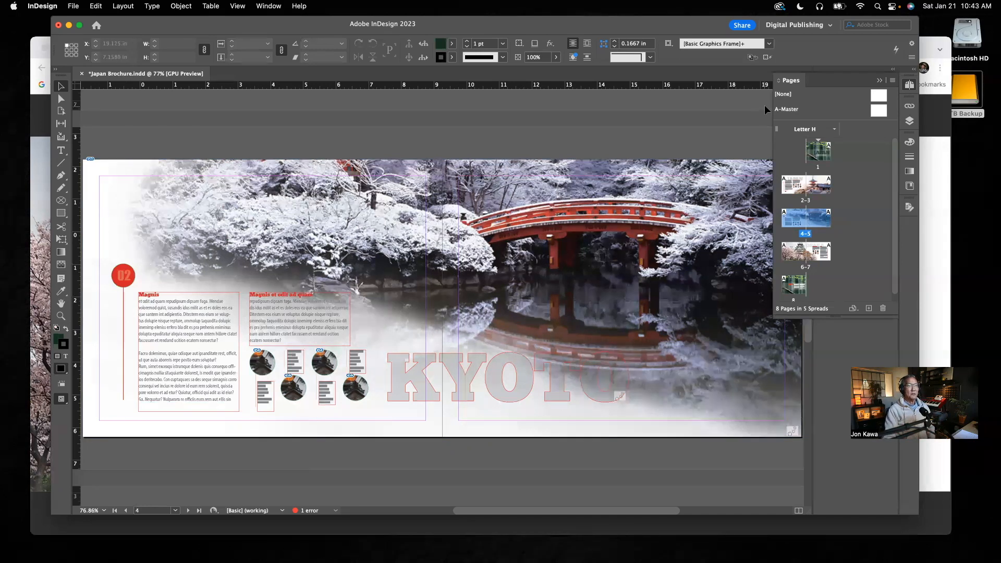
double_click(806, 269)
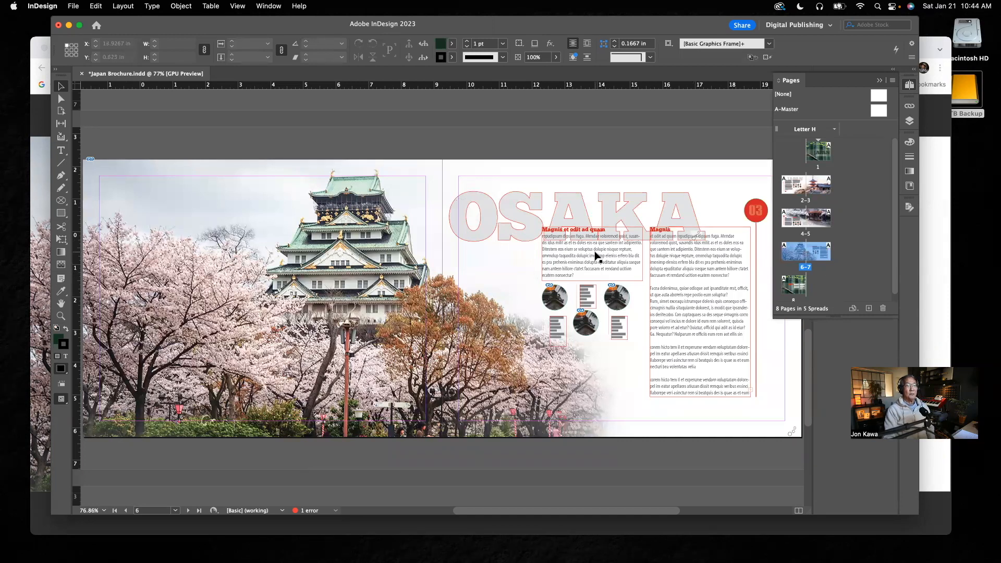
double_click(793, 291)
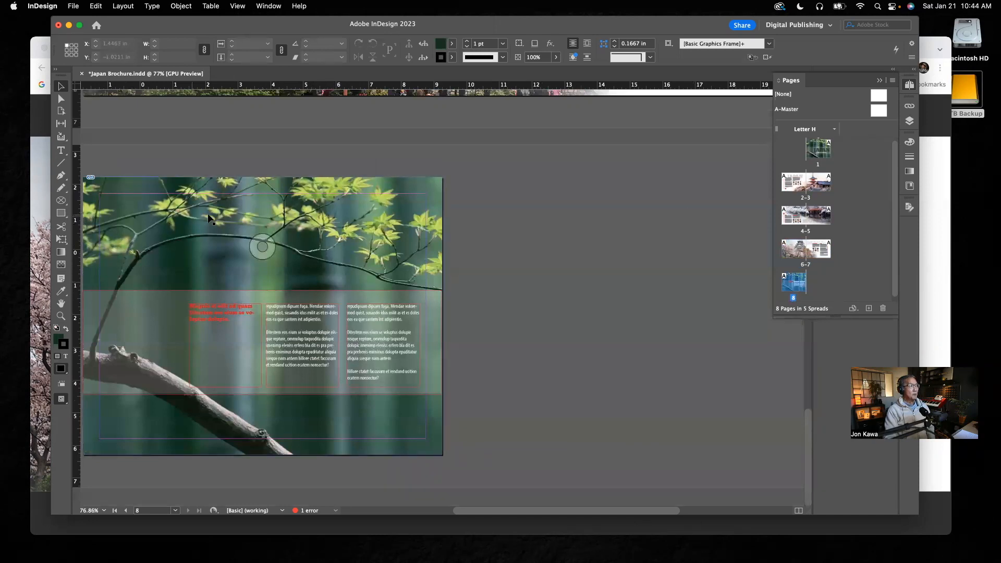
double_click(822, 154)
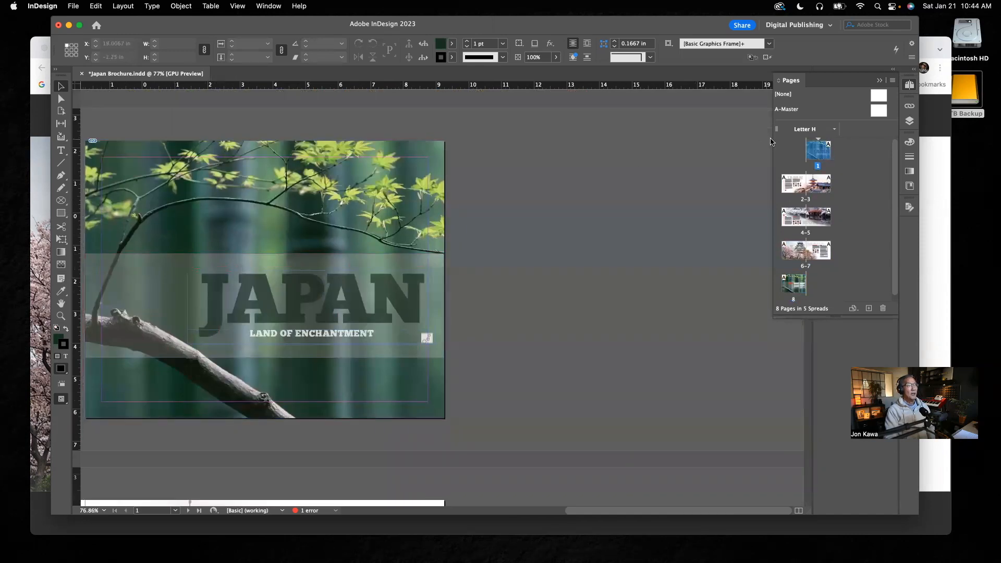
Return to the back cover on page 8 and select each of its three text columns in turn.
double_click(793, 287)
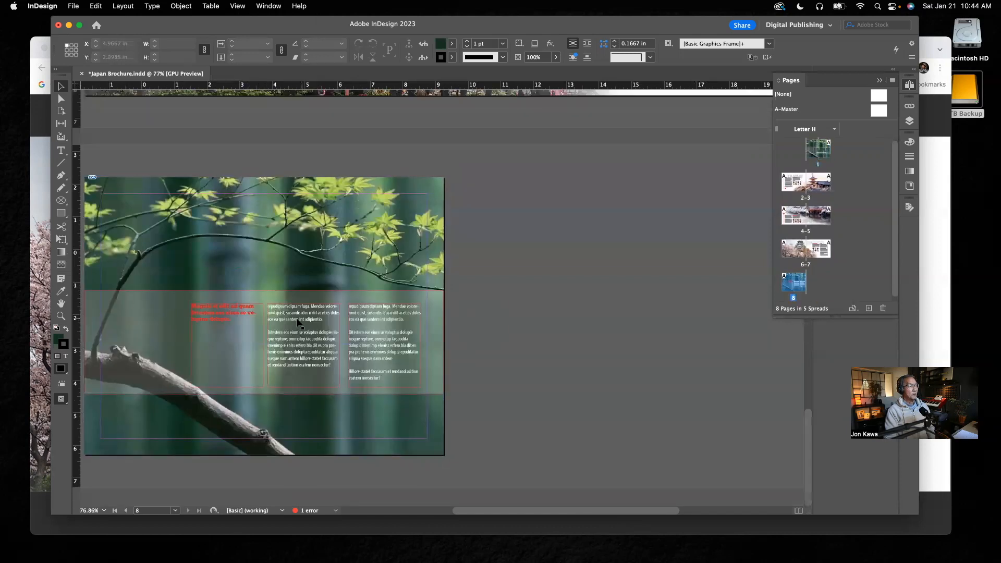
left_click(235, 339)
left_click(300, 336)
left_click(401, 332)
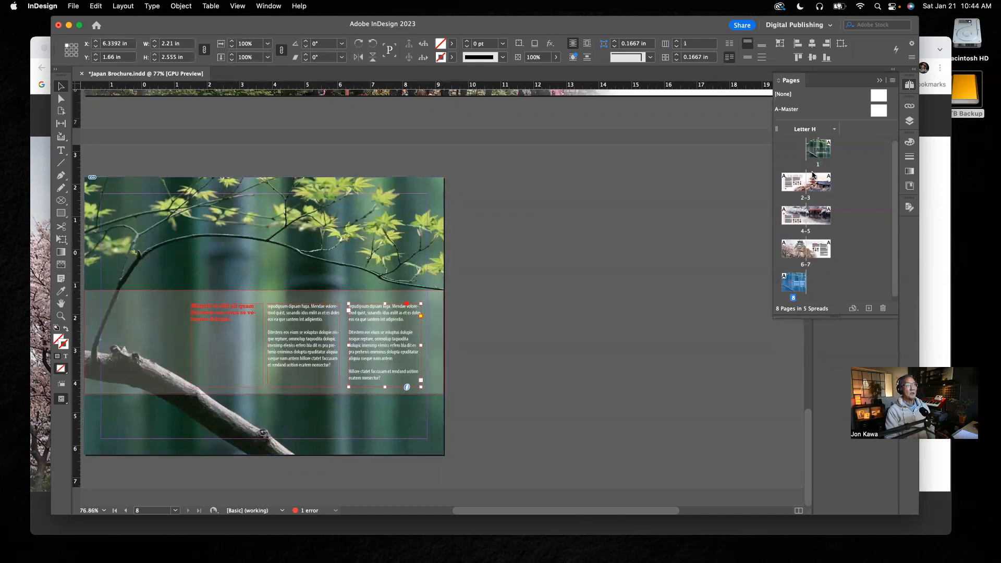
Display the front cover, try moving the translucent band to about X 0.41 in, Y 0.38 in, and undo the move.
double_click(820, 146)
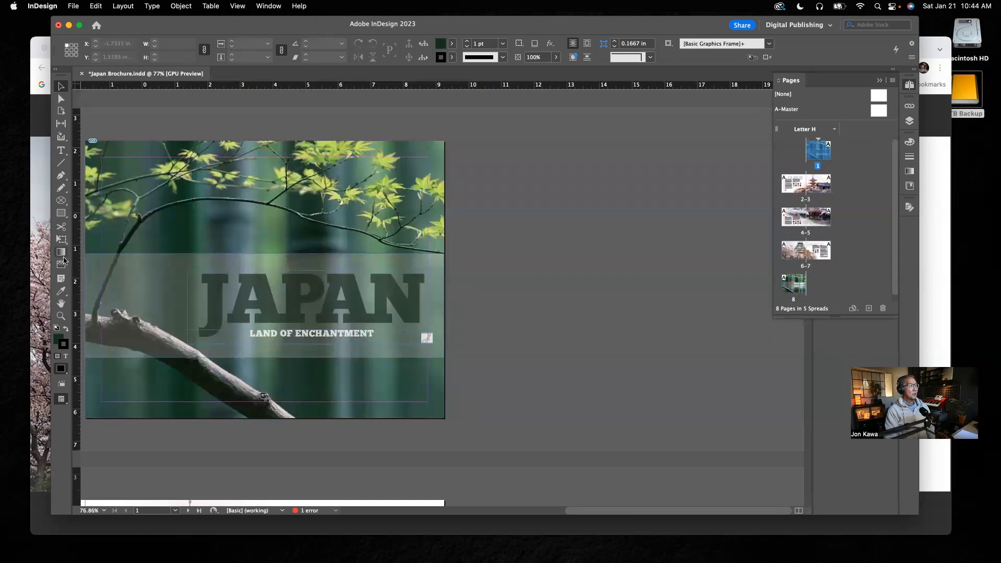
left_click_drag(301, 262, 372, 233)
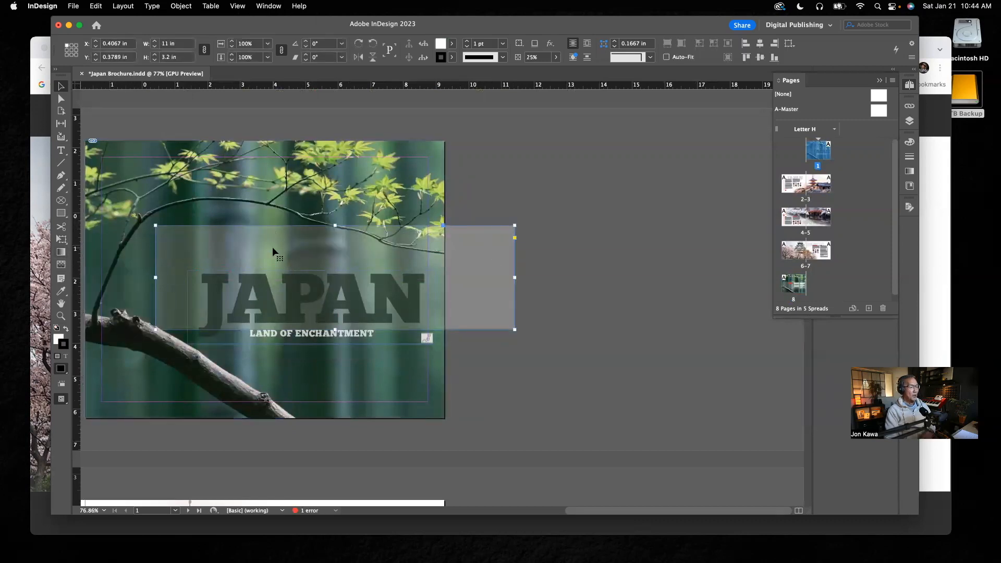
key("super+z")
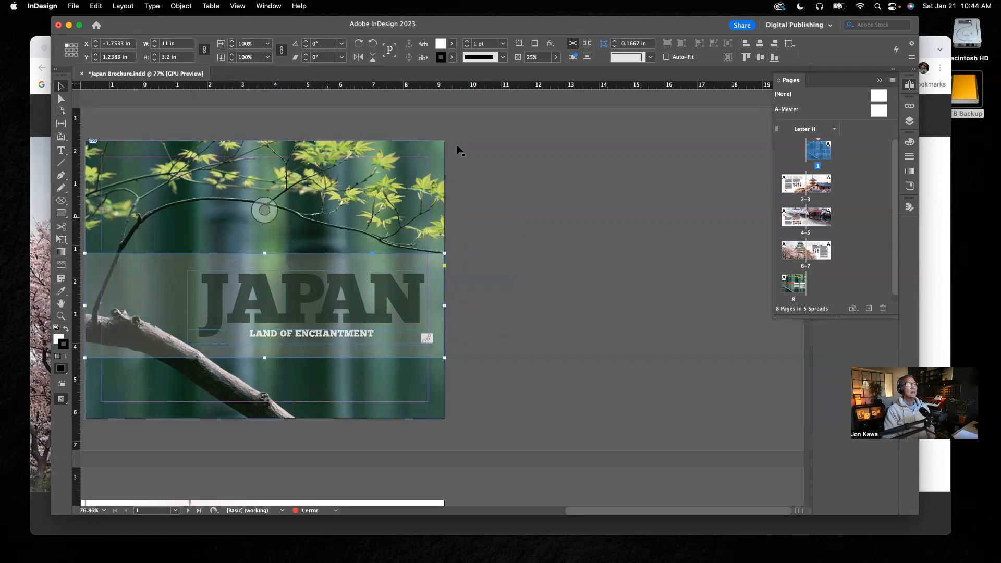
double_click(817, 157)
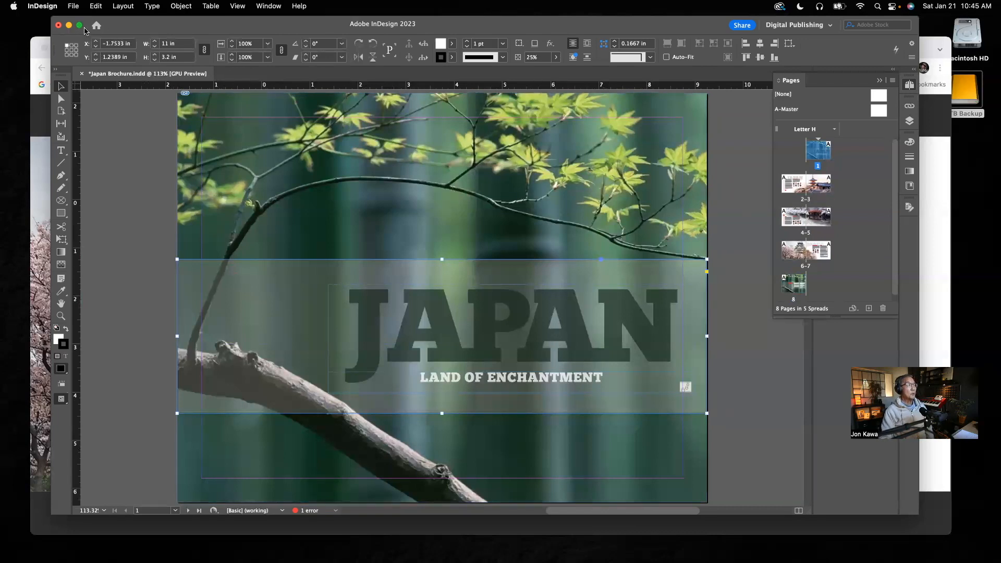
Minimize InDesign, switch to the Travel Brochure assignment page in Chrome, and download Japan Brochure Assets-1.zip.
left_click(70, 26)
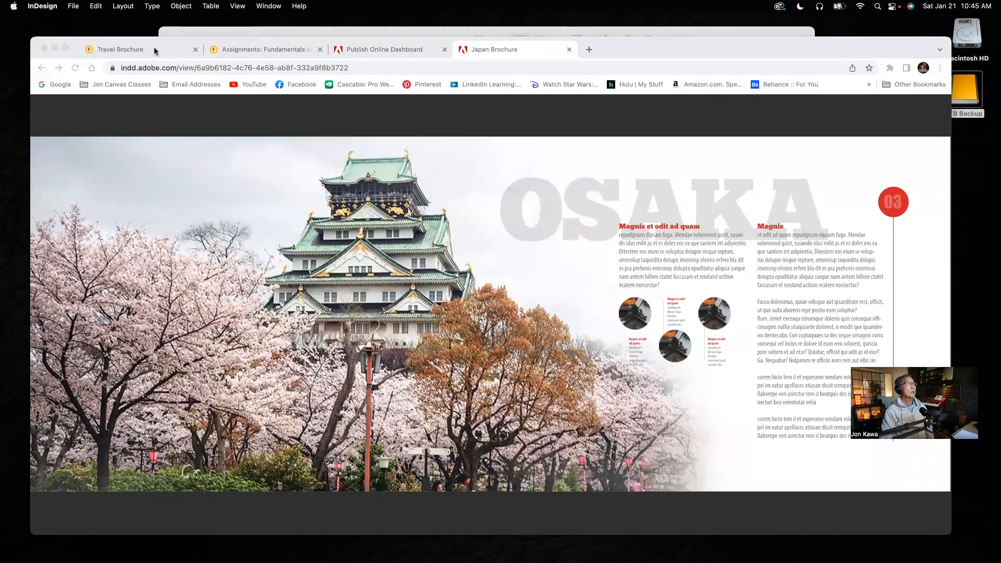
left_click(154, 51)
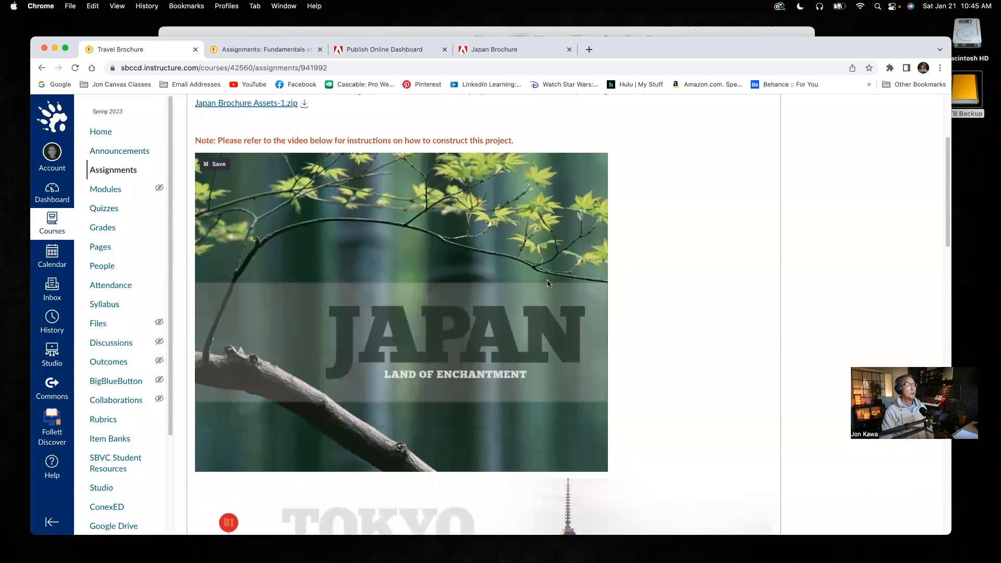
scroll(521, 276, "up", 5)
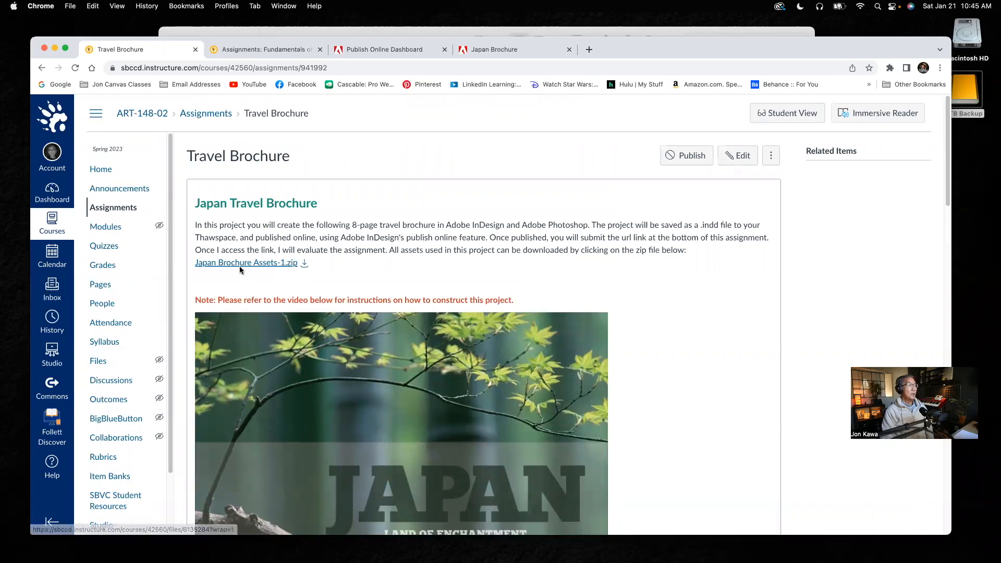
left_click_drag(617, 46, 613, 13)
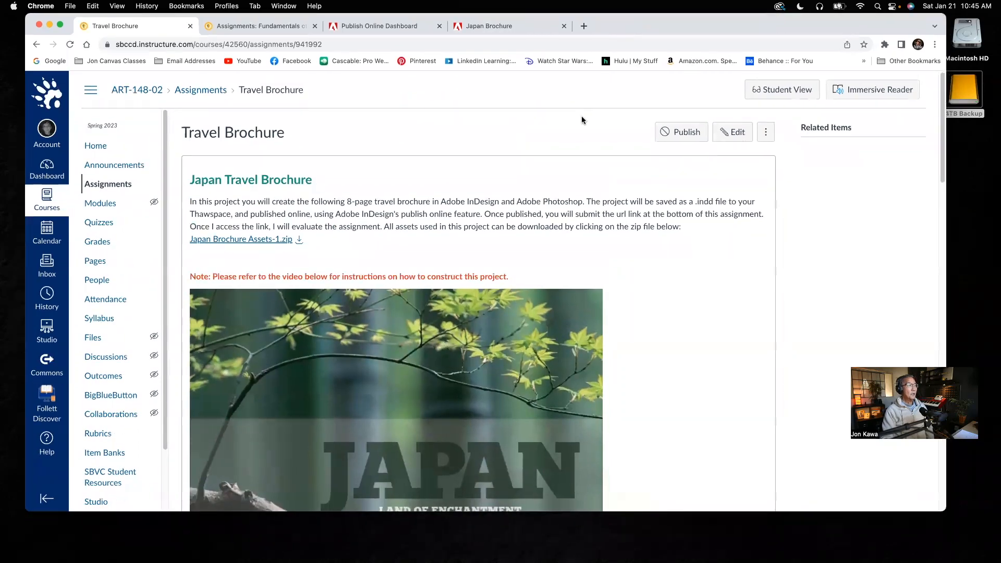
left_click(300, 241)
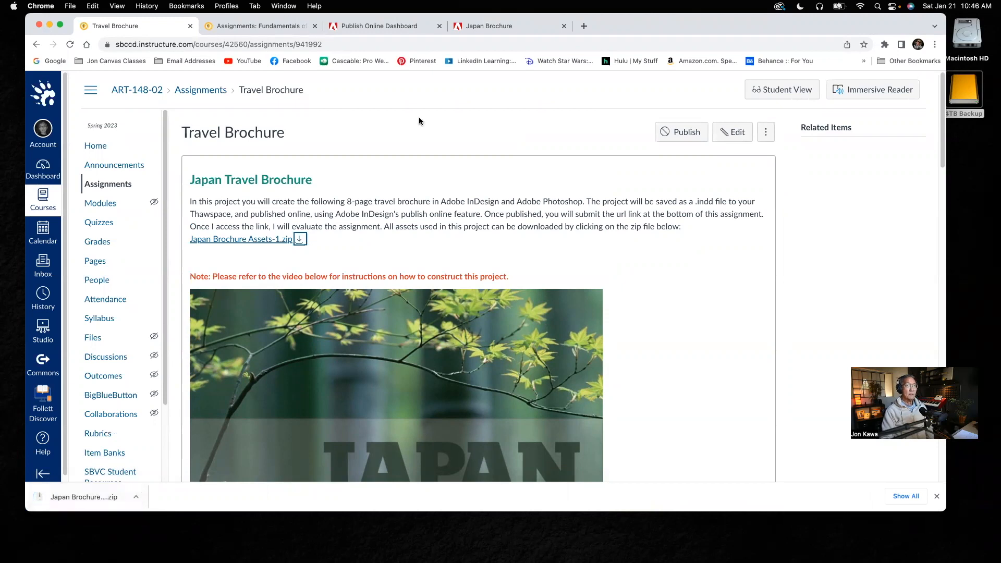
Place the downloaded zip file on the desktop, extract it, and open the Japan Brochure Assets folder.
left_click_drag(634, 23, 611, 25)
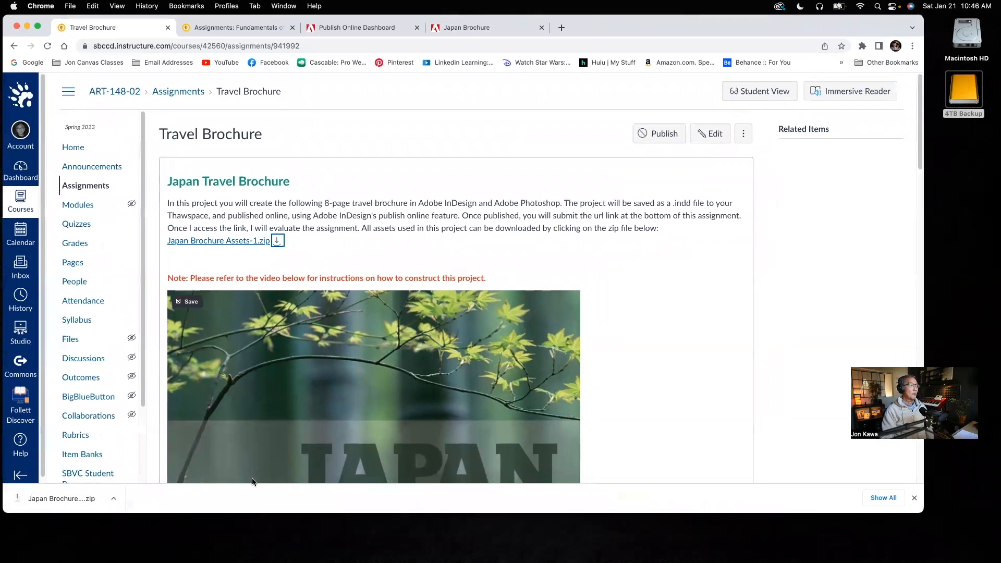
left_click_drag(72, 499, 937, 179)
left_click_drag(834, 33, 756, 53)
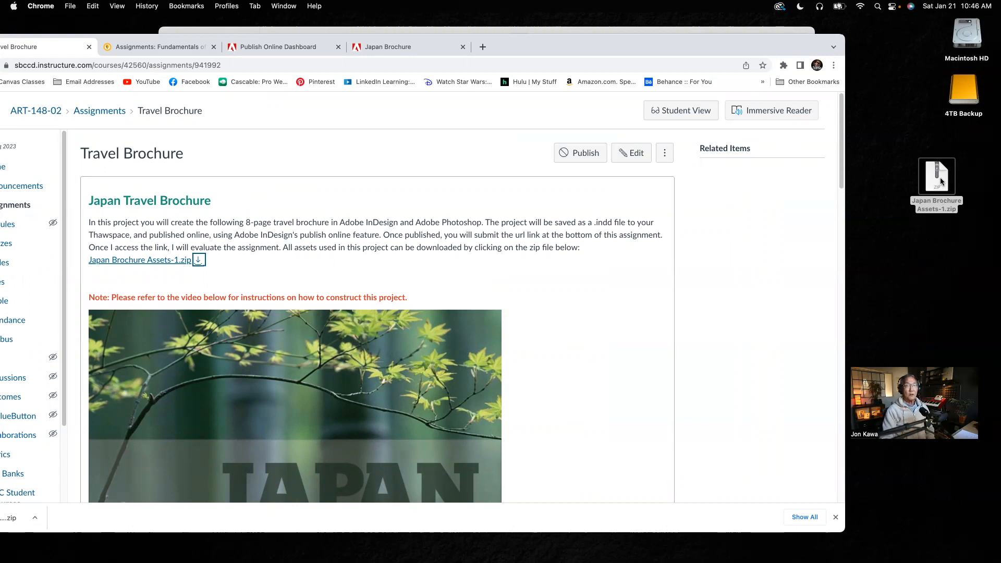
double_click(940, 182)
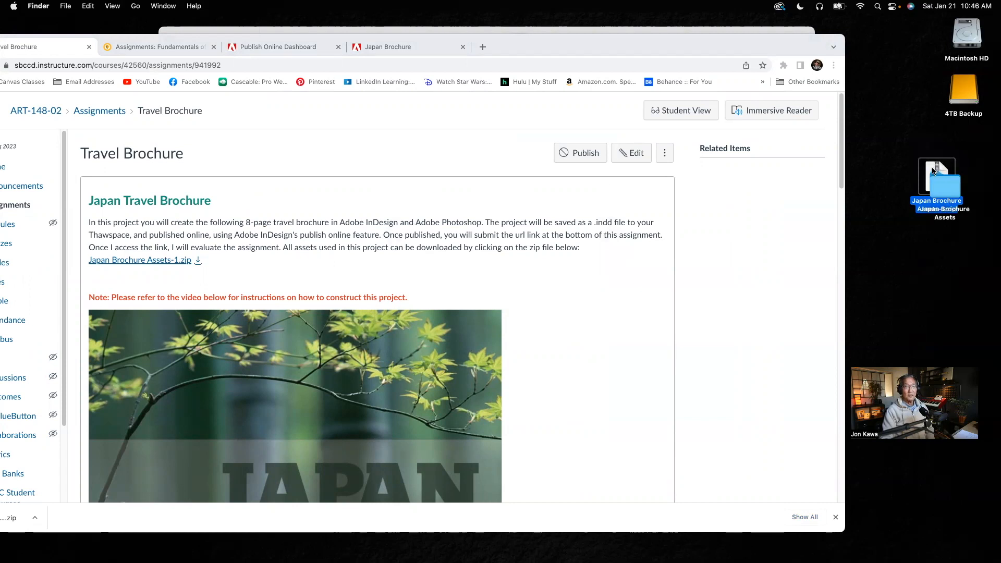
double_click(950, 190)
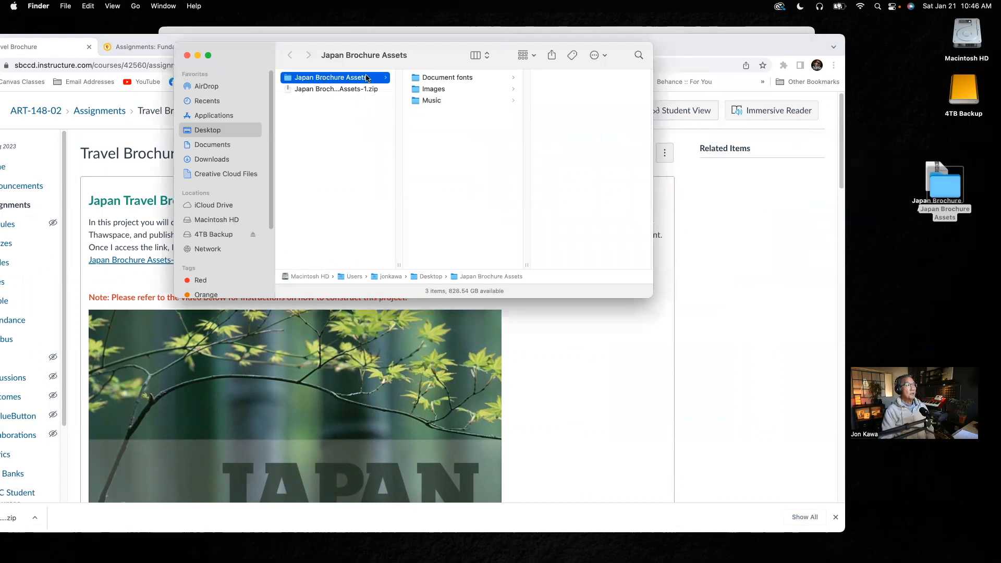
Review the Document fonts folder and preview Cover/Back.psd, Japan.jpg, Kyoto.jpg, Osaka.jpg and restaurants.jpeg in the Images folder.
left_click(452, 79)
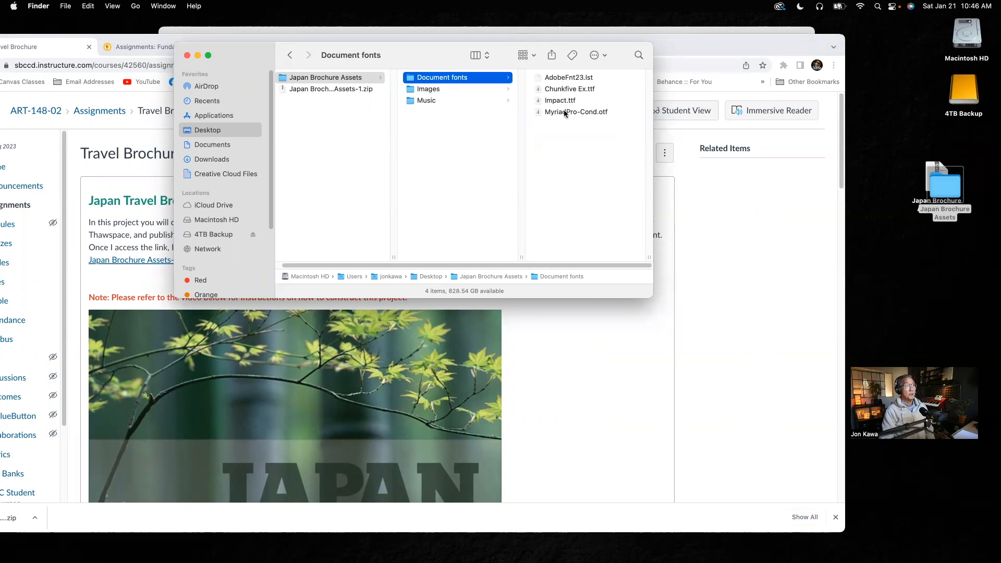
left_click(428, 90)
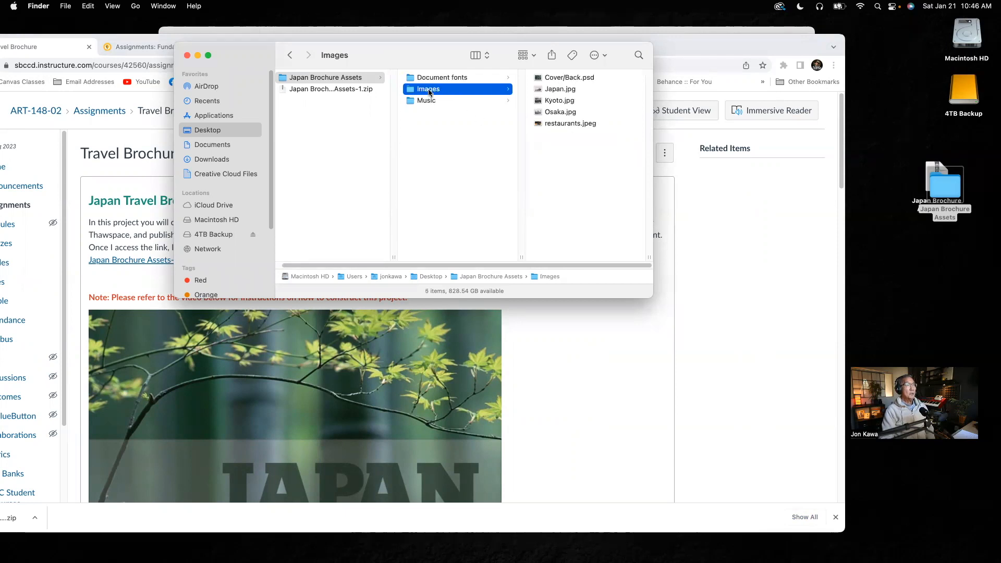
left_click(566, 79)
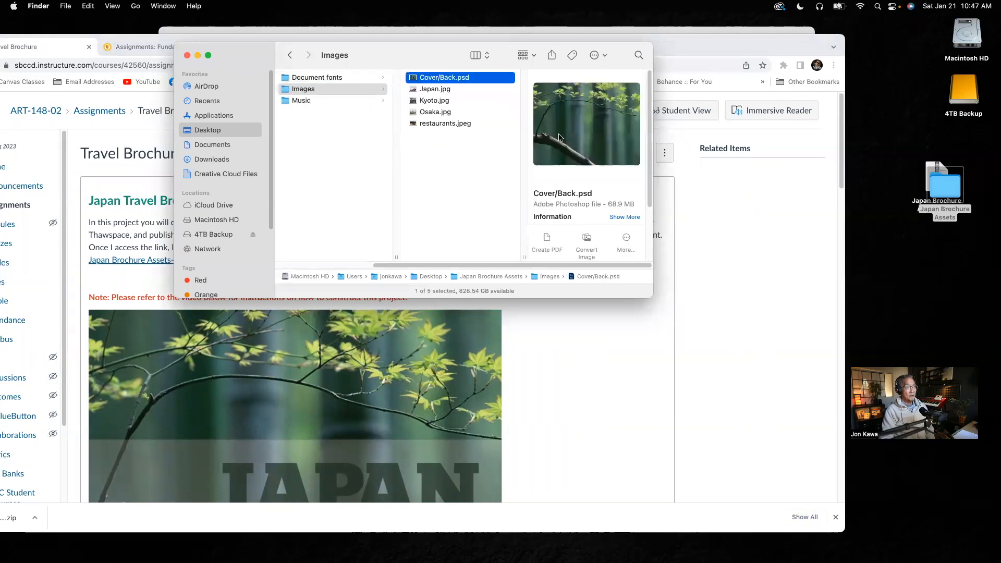
left_click(432, 89)
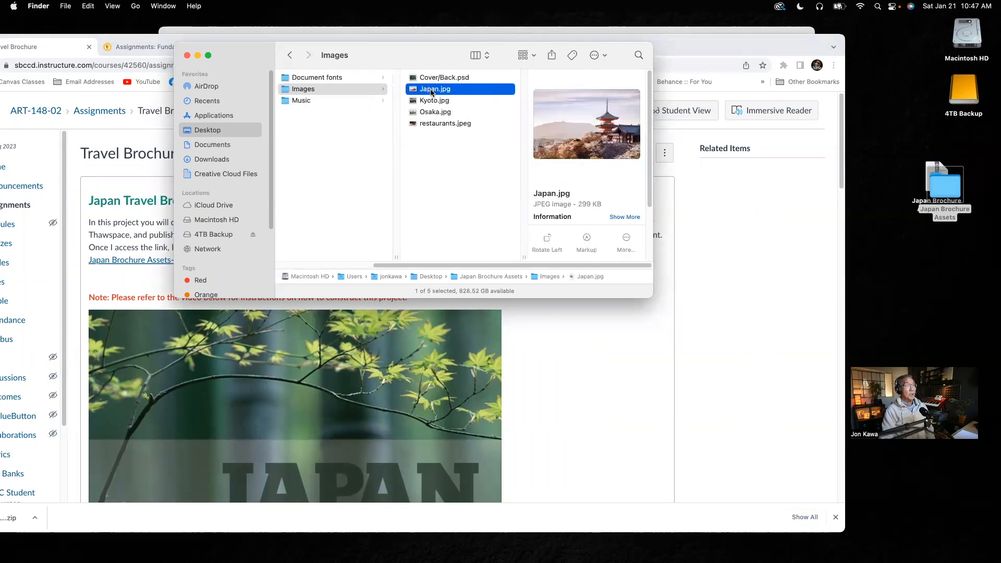
left_click(435, 101)
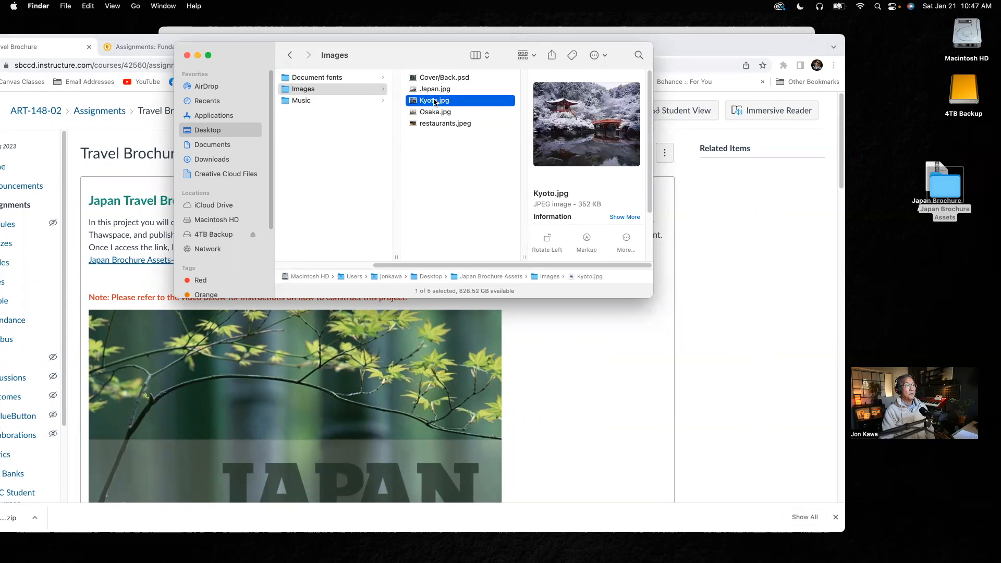
left_click(439, 113)
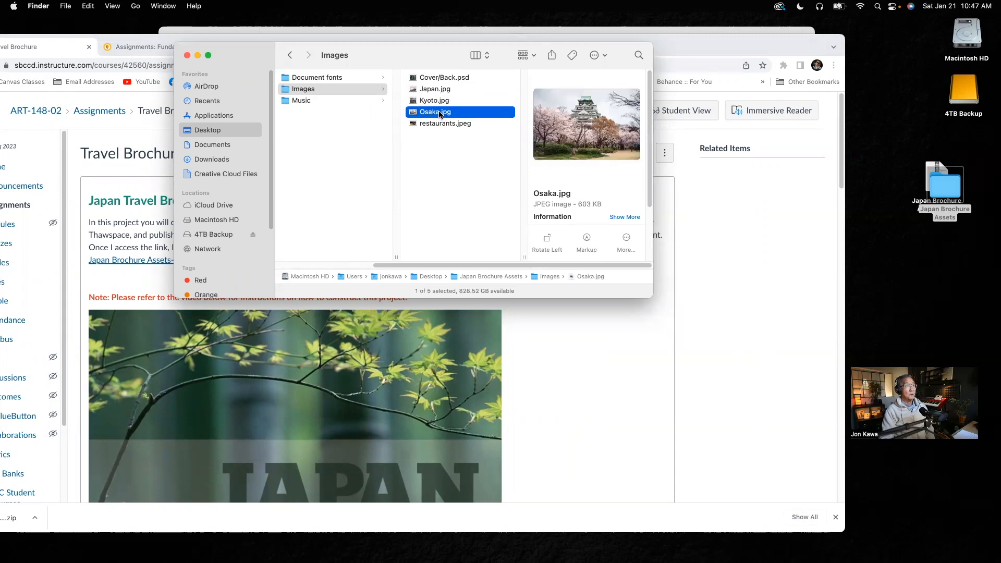
left_click(439, 125)
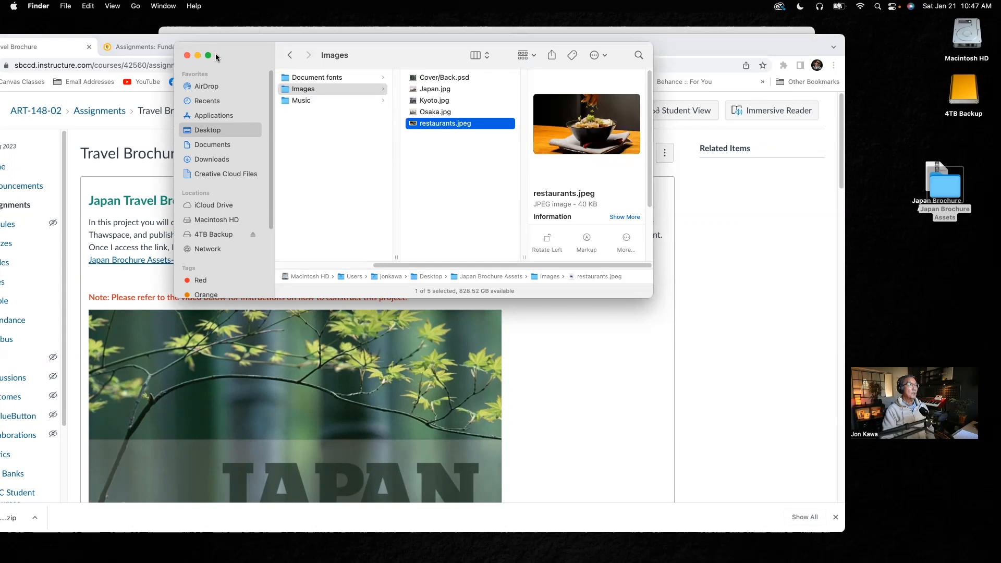
Uncover the Travel Brochure assignment page in Chrome and view the Tokyo spread where the supplied images are used.
left_click_drag(238, 58, 311, 48)
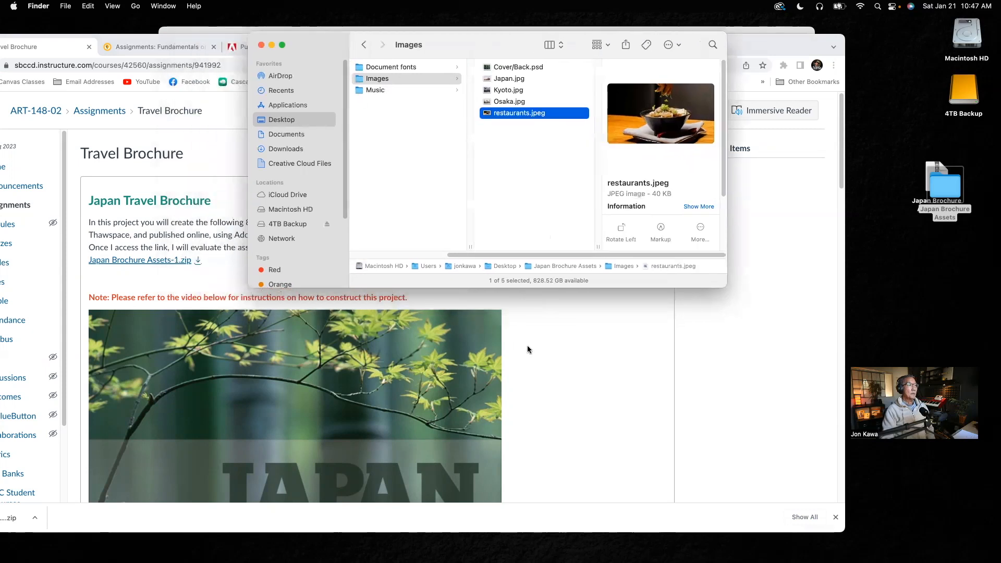
left_click(565, 350)
scroll(565, 352, "down", 10)
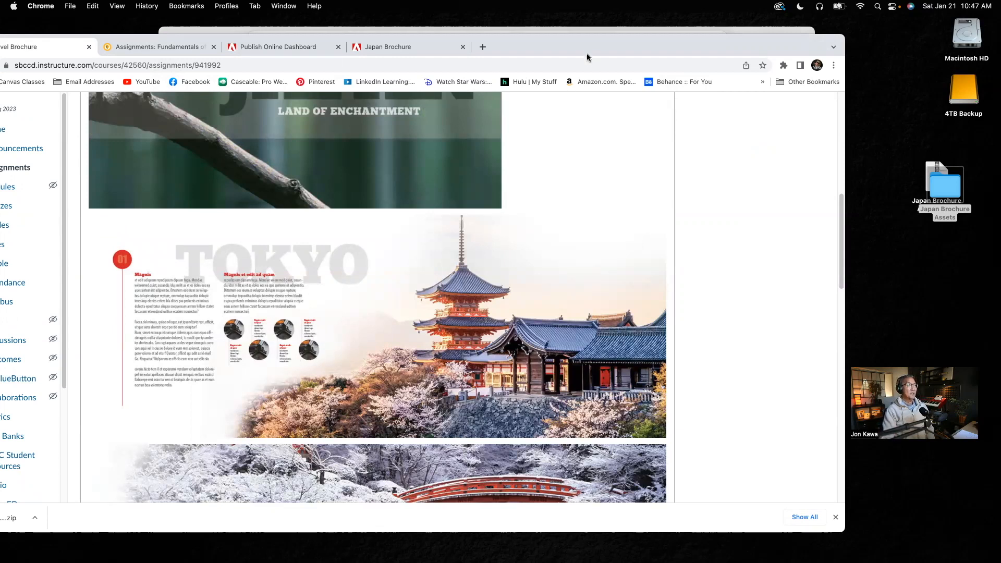
left_click_drag(588, 52, 590, 72)
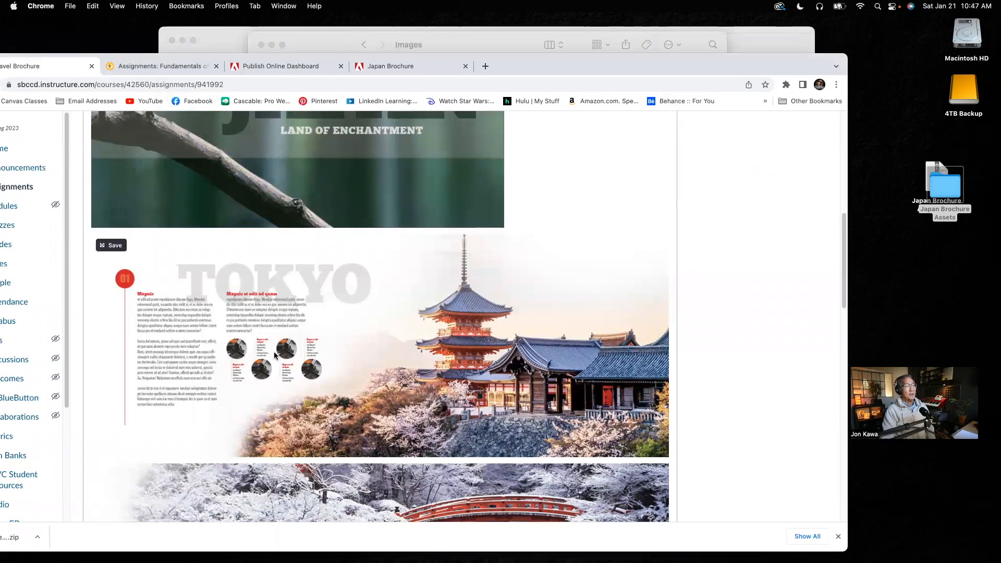
Return to Finder and preview 08 Sukiyaki.mp3 and sound button.jpg in the assets' Music folder.
left_click(484, 44)
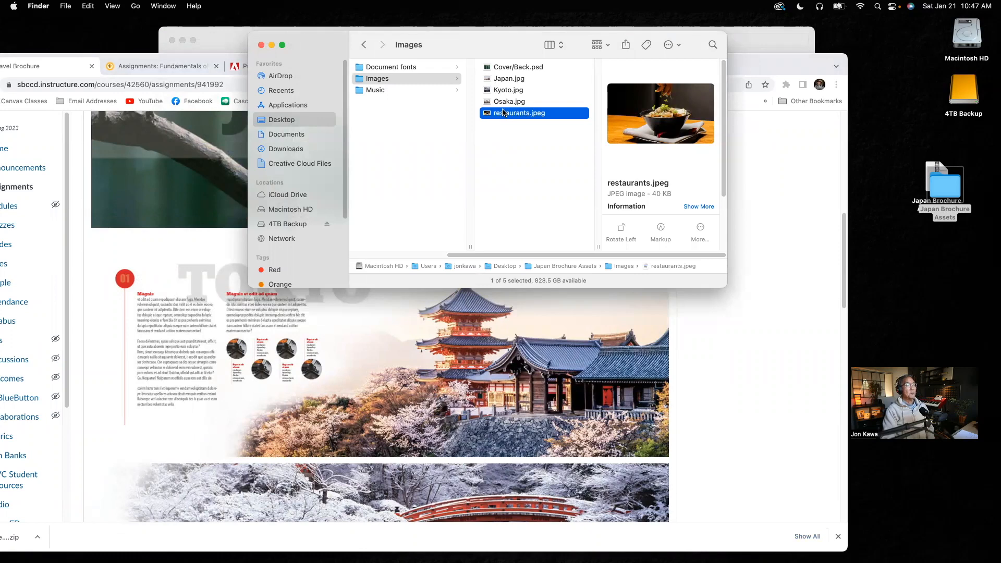
left_click(382, 91)
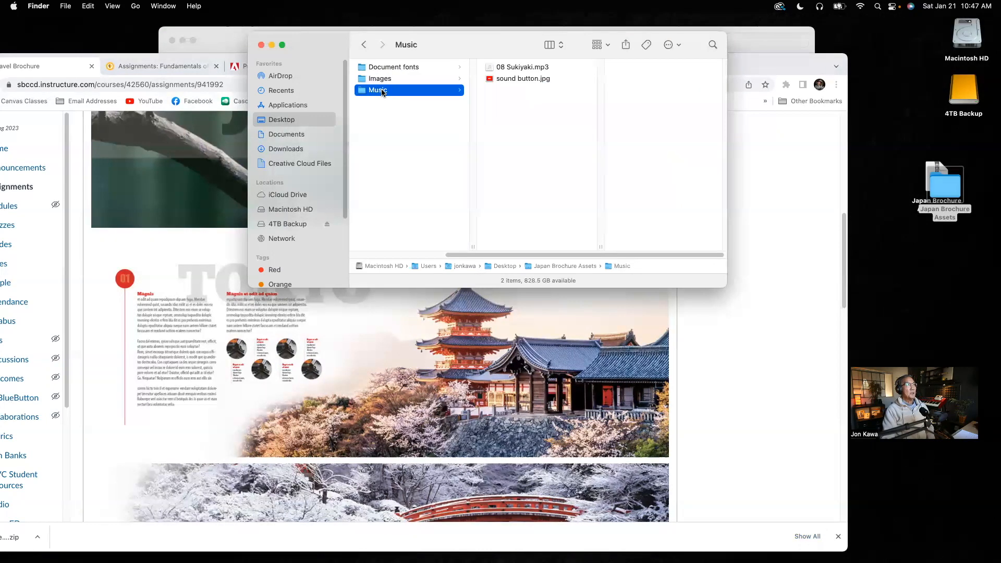
left_click(530, 66)
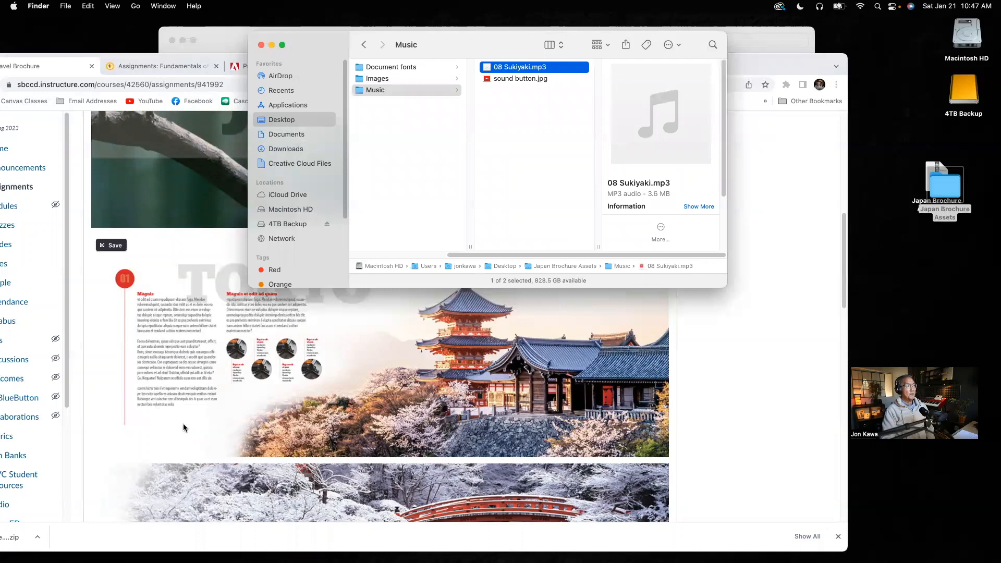
left_click(530, 79)
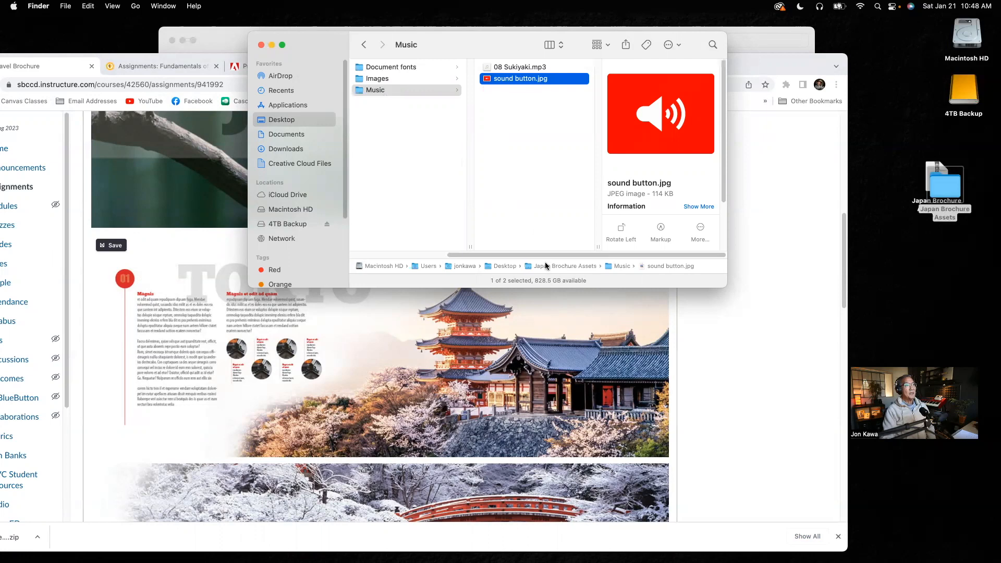
left_click_drag(542, 255, 436, 257)
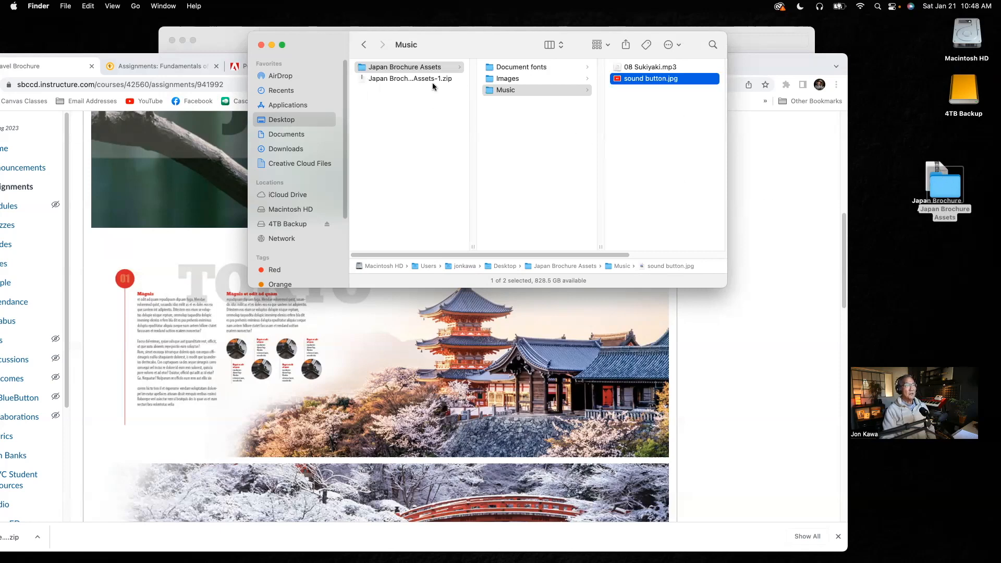
Open the 4TB Backup drive and create a top-level folder named with the student's full name.
double_click(957, 92)
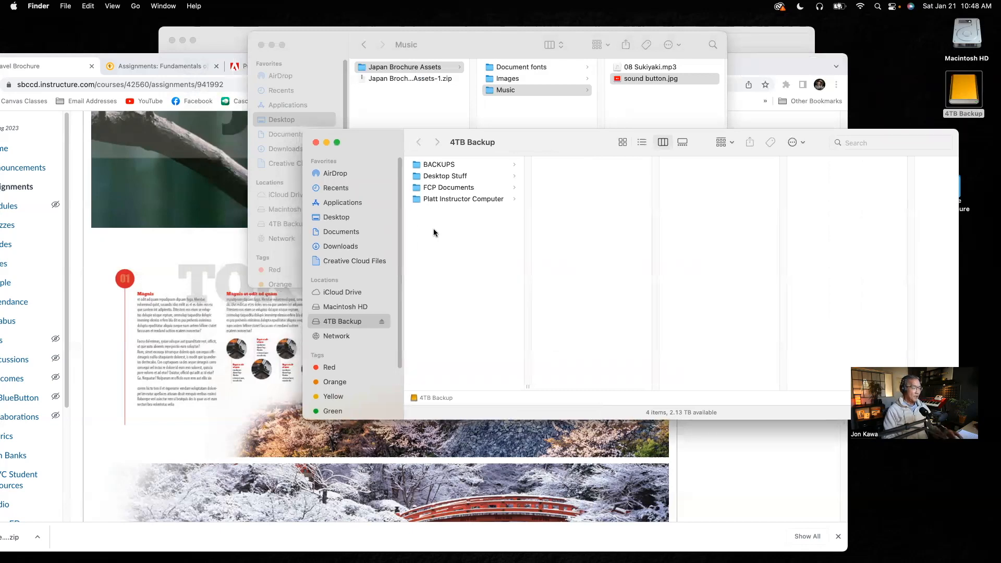
key("shift+super+n")
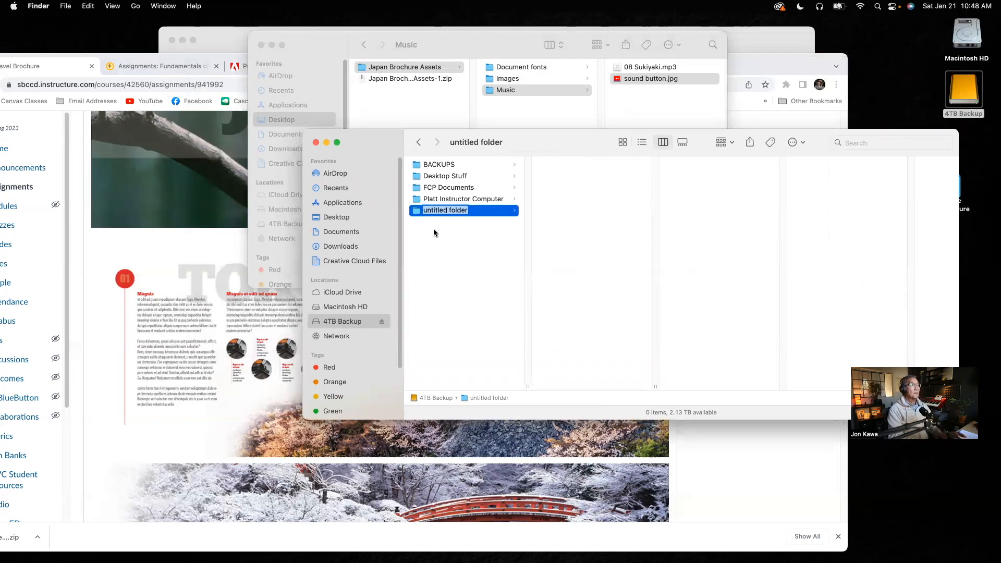
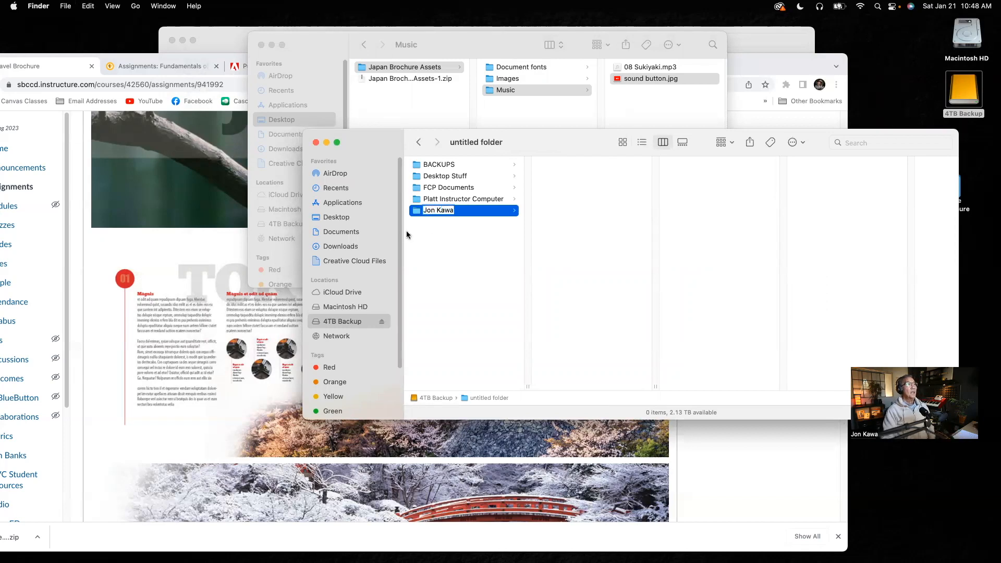
left_click(471, 214)
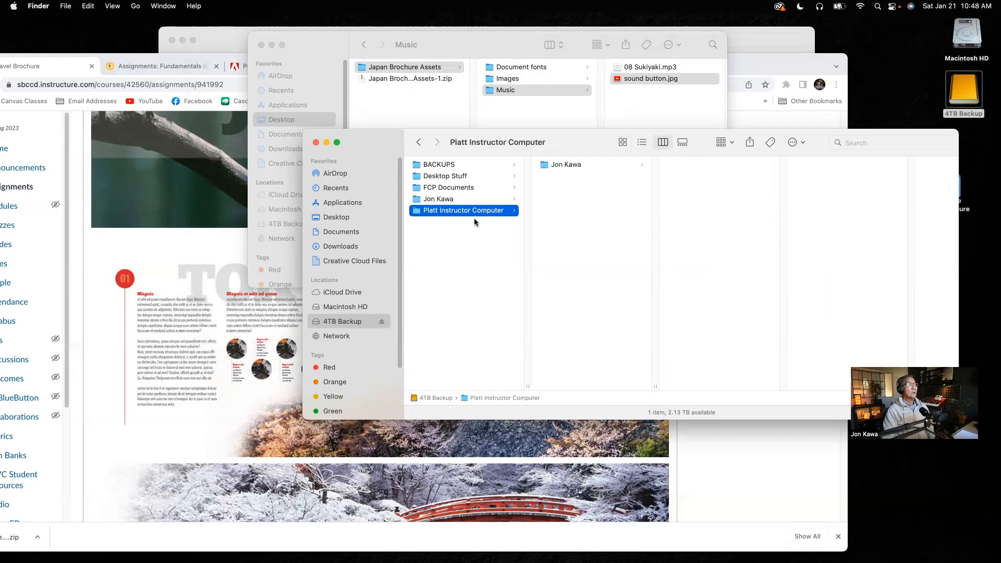
left_click(572, 166)
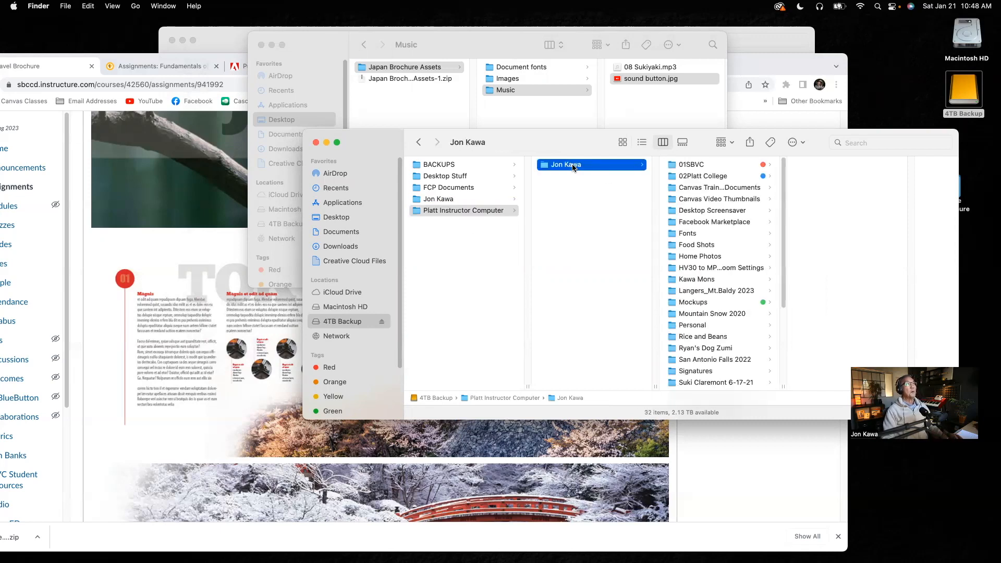
Create a subfolder named Japan Travel Brochure inside the new personal folder on 4TB Backup.
left_click(446, 199)
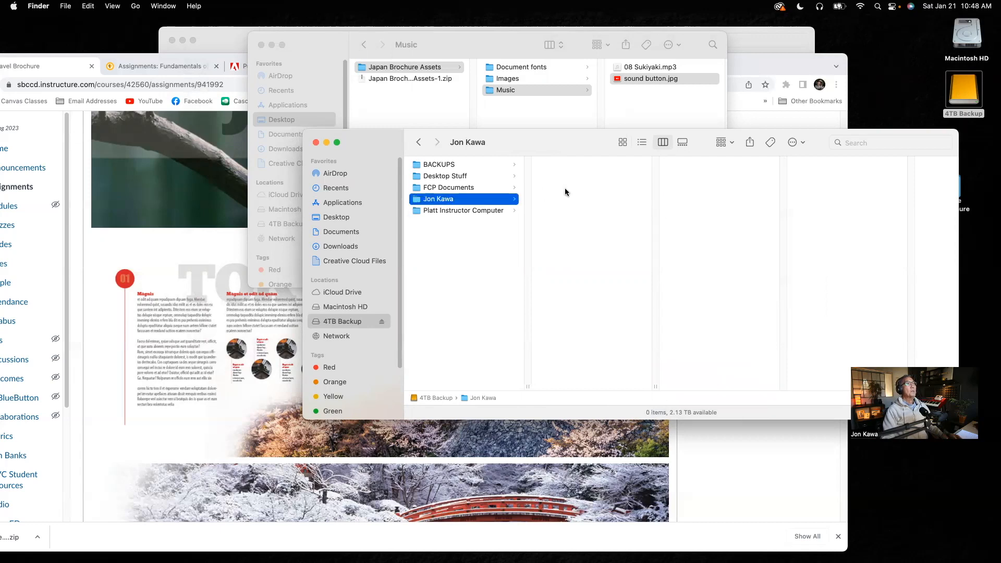
key("super+shift+n")
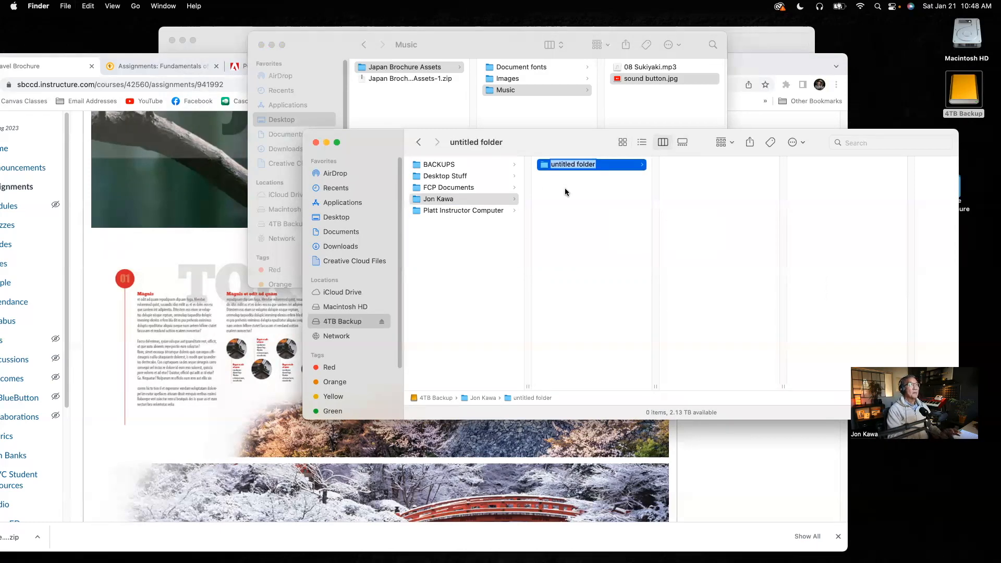
type("Japan Travel Brochure")
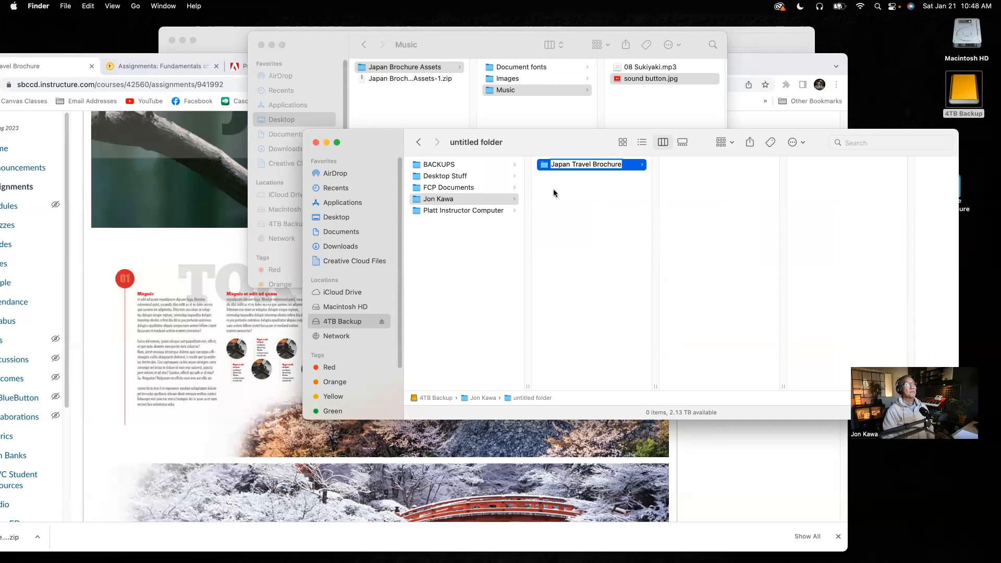
key("Return")
left_click(573, 214)
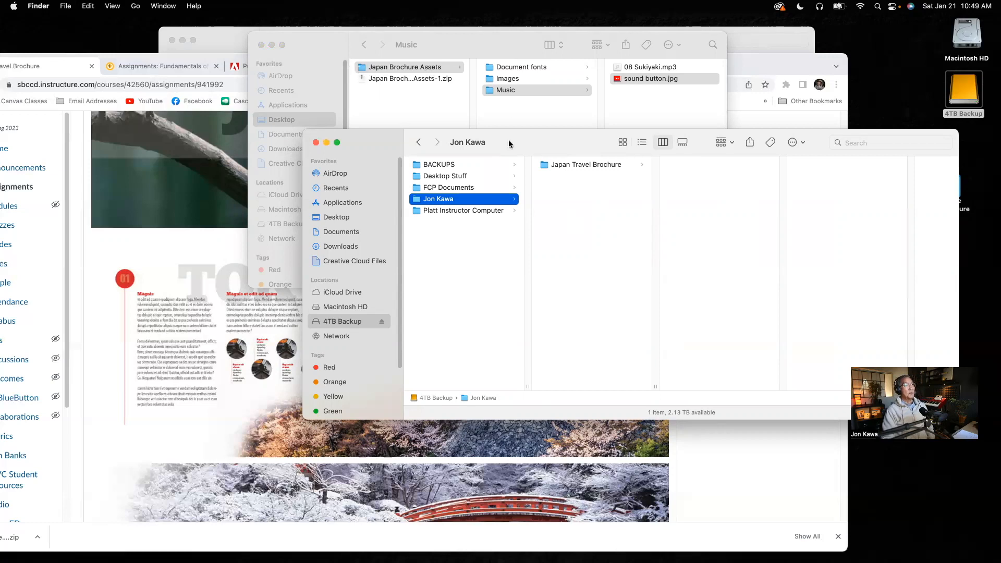
Copy the Japan Brochure Assets folder from the desktop into Japan Travel Brochure and check its Document fonts, Images and Music subfolders.
left_click(562, 165)
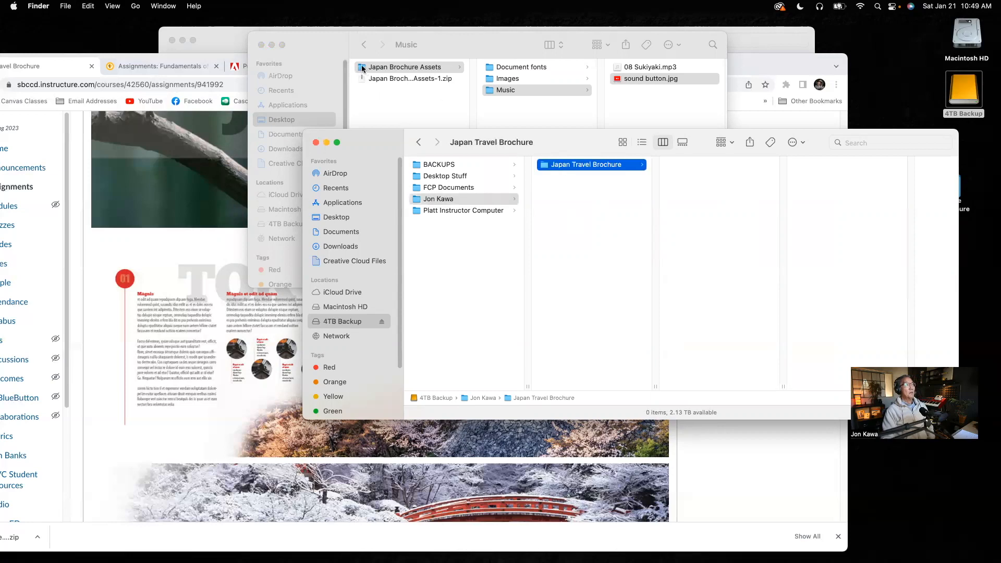
left_click_drag(362, 68, 710, 195)
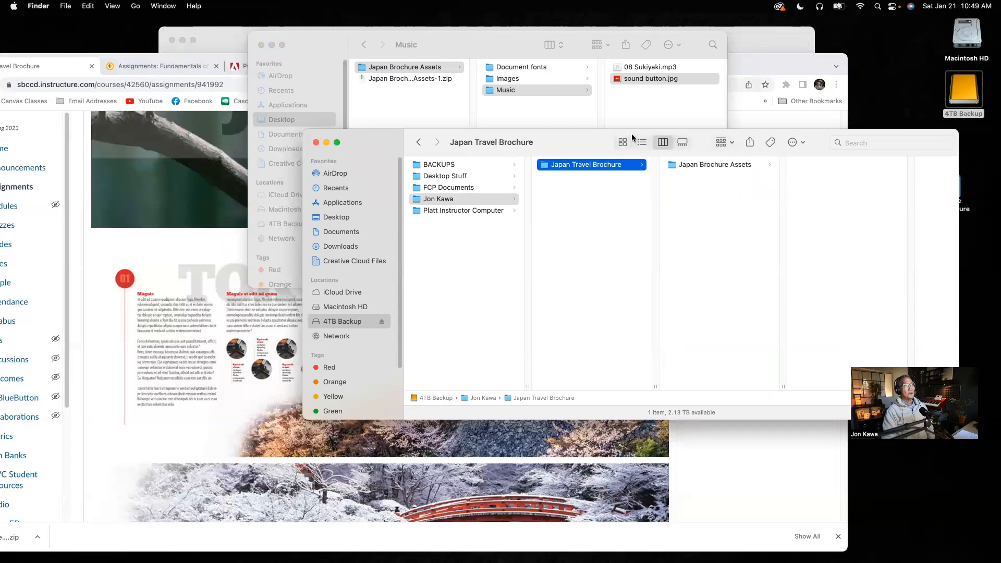
left_click(697, 164)
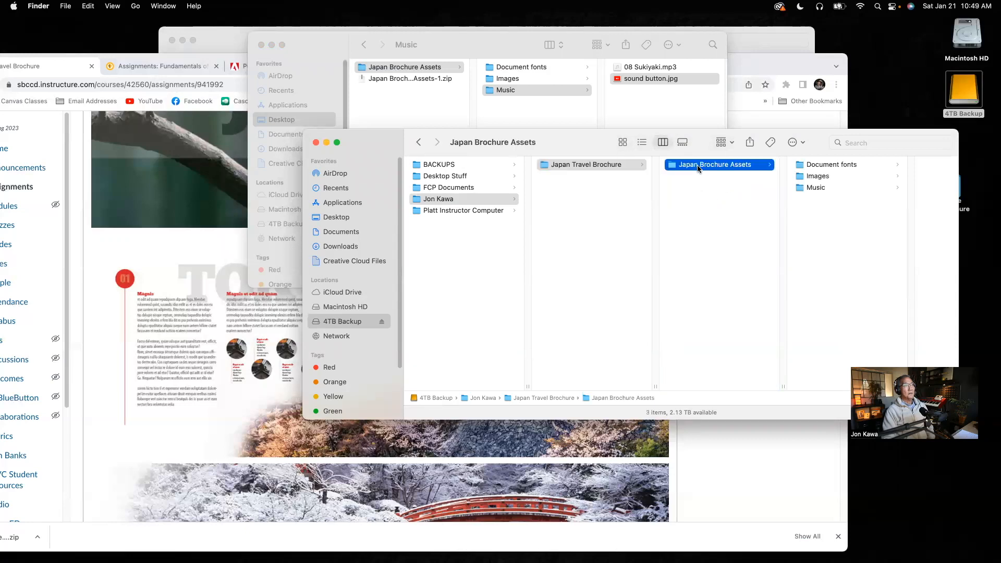
left_click(833, 166)
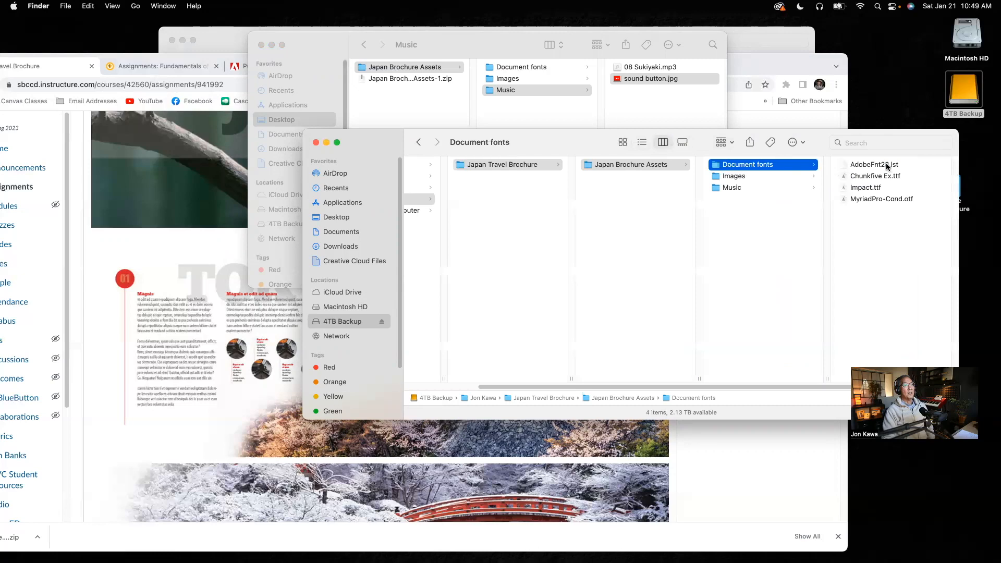
left_click(742, 177)
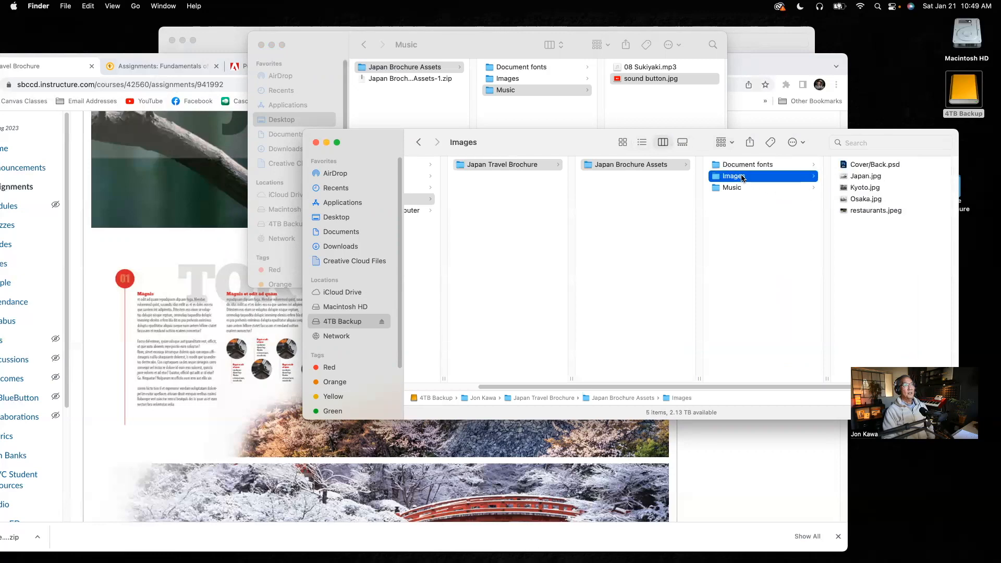
left_click(741, 188)
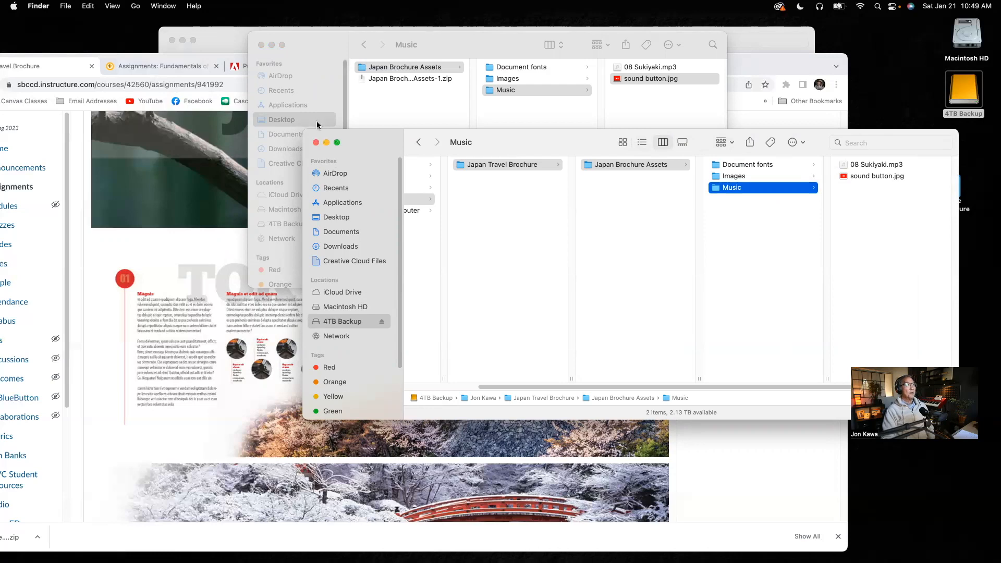
Close the 4TB Backup, Japan Brochure Assets and Japan Brochure Folder windows in Finder.
left_click(317, 142)
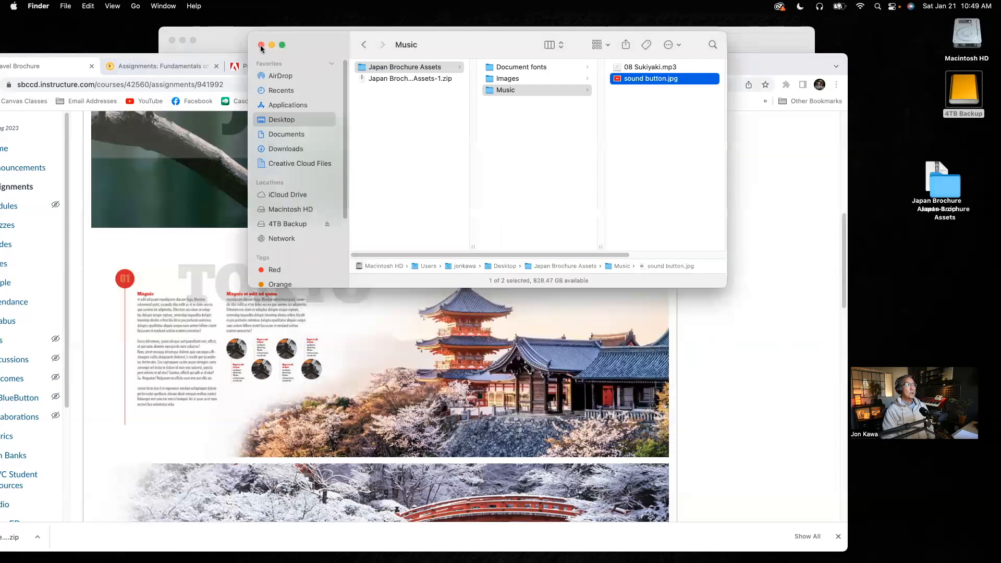
left_click(260, 49)
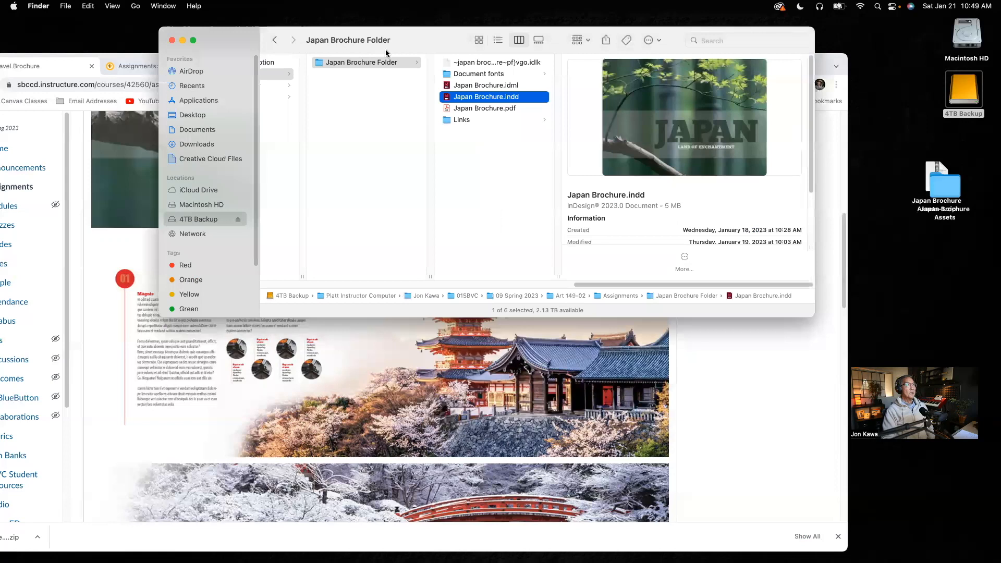
left_click(172, 42)
Switch to Chrome, bring its whole window into view, and look over the Tokyo and Kyoto spreads on the assignment page.
left_click(548, 60)
left_click_drag(579, 39, 639, 33)
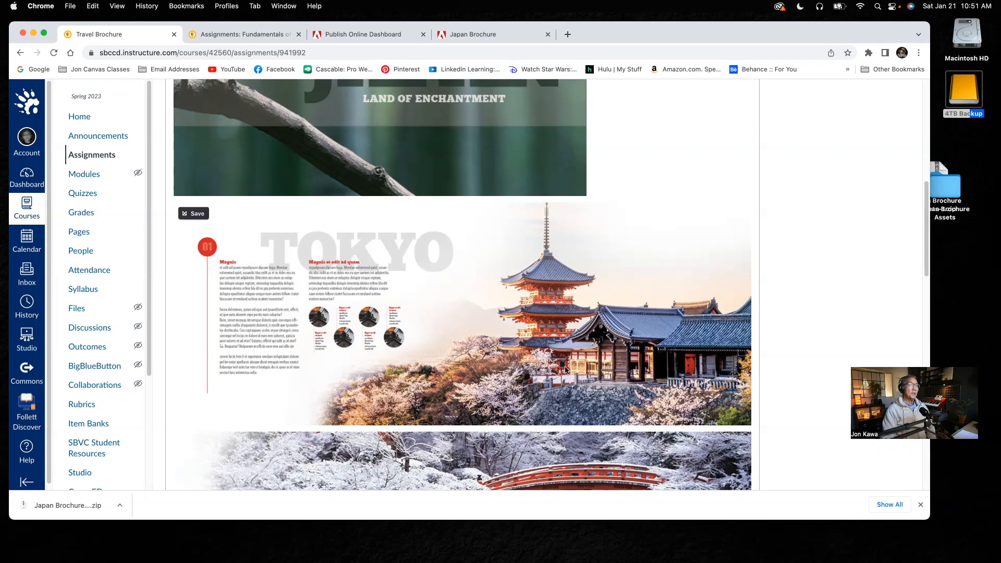
scroll(563, 413, "down", 3)
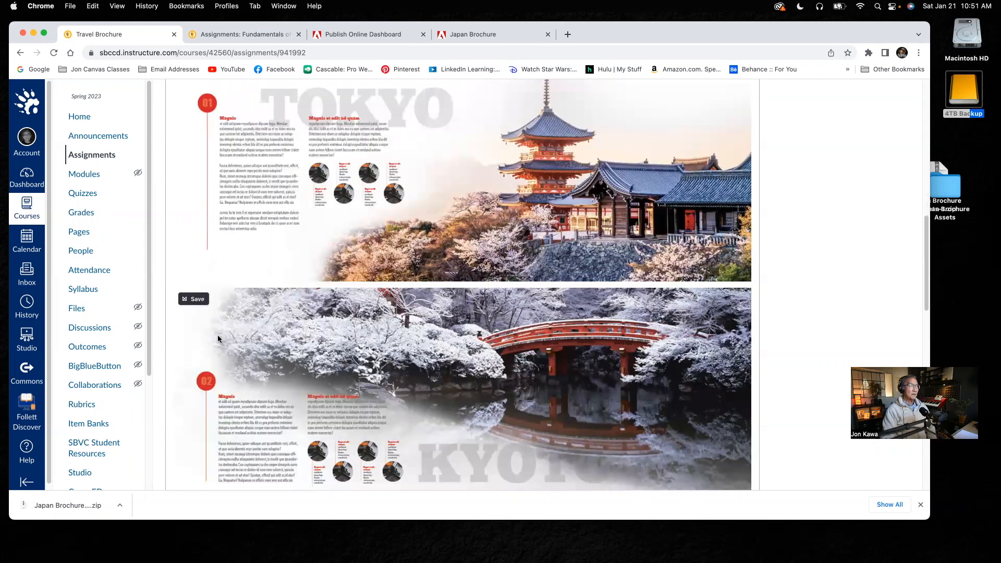
Minimize Chrome, switch to Japan Brochure.indd in InDesign, and display the pages 2-3 spread.
left_click(33, 33)
mouse_move(756, 550)
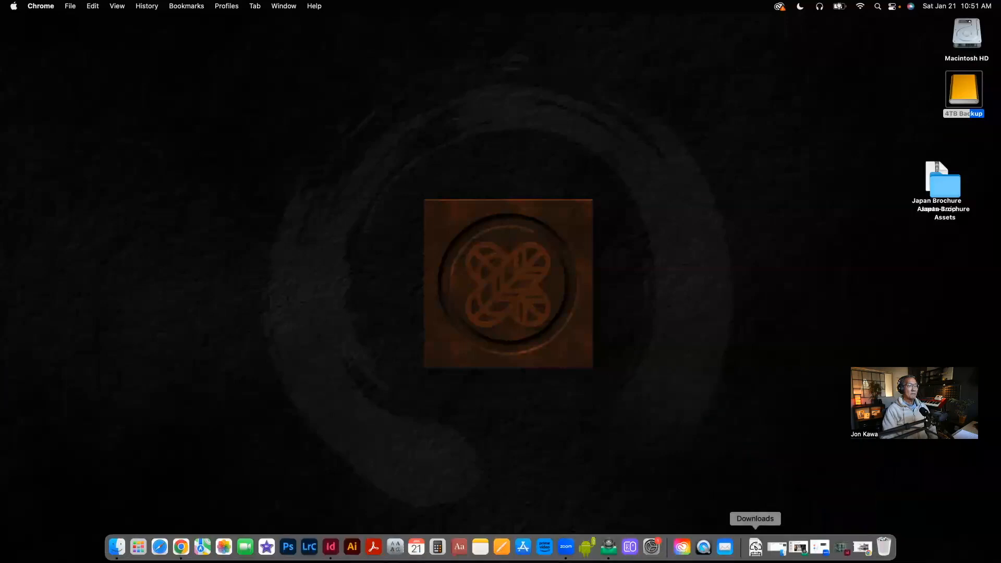
left_click(839, 548)
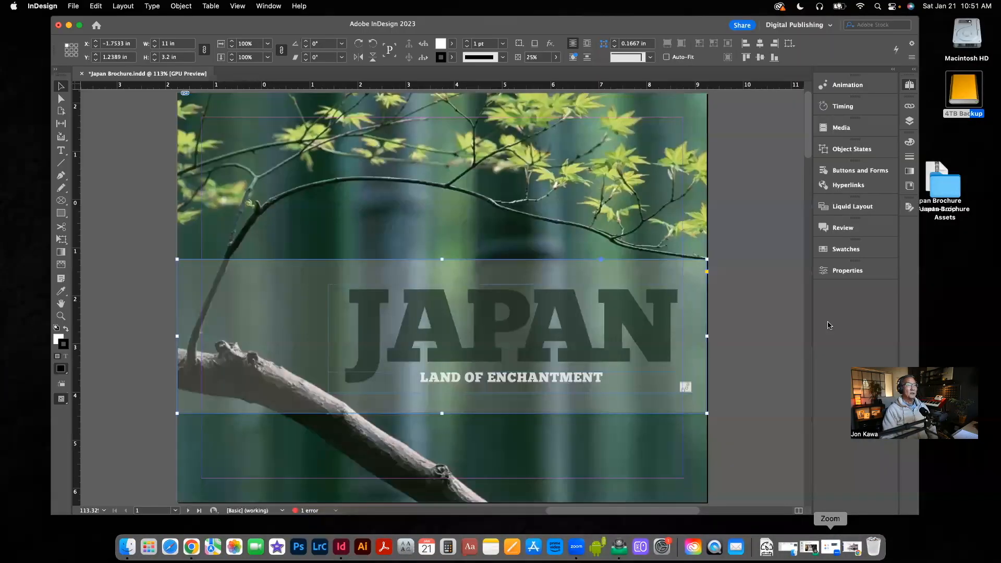
double_click(805, 201)
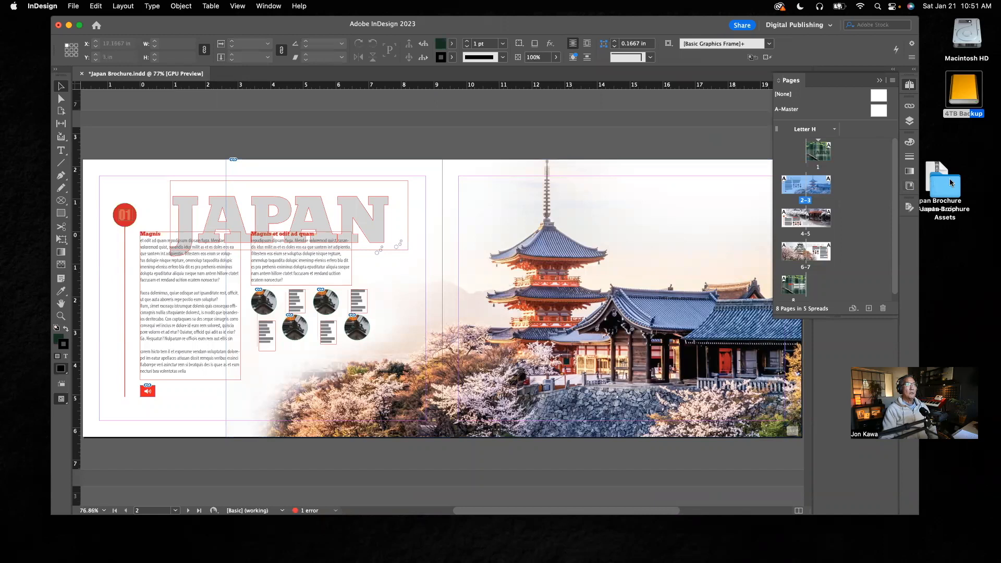
Open the Images subfolder of the desktop's Japan Brochure Assets folder and preview Japan.jpg alongside the pages 2-3 spread.
double_click(957, 189)
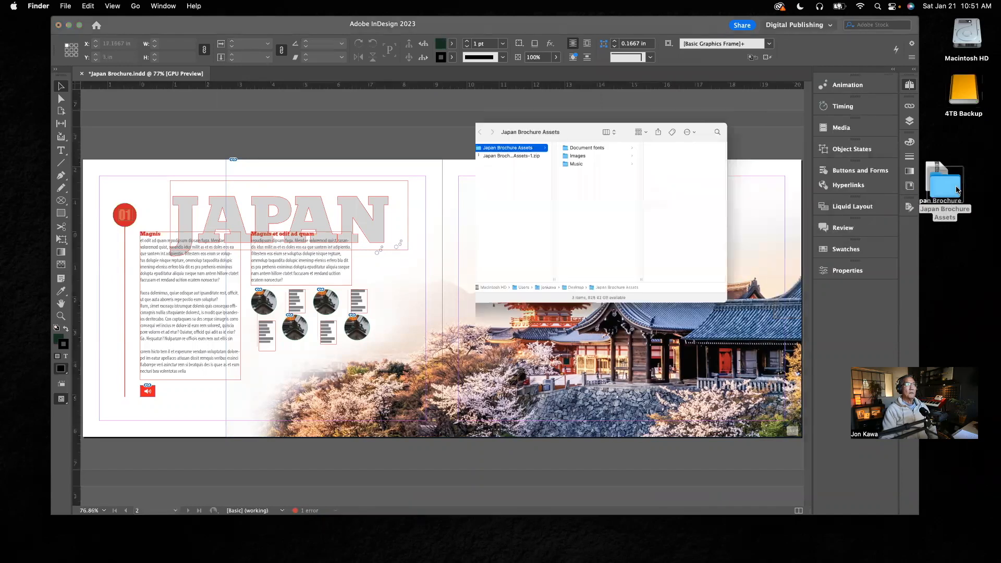
left_click(391, 146)
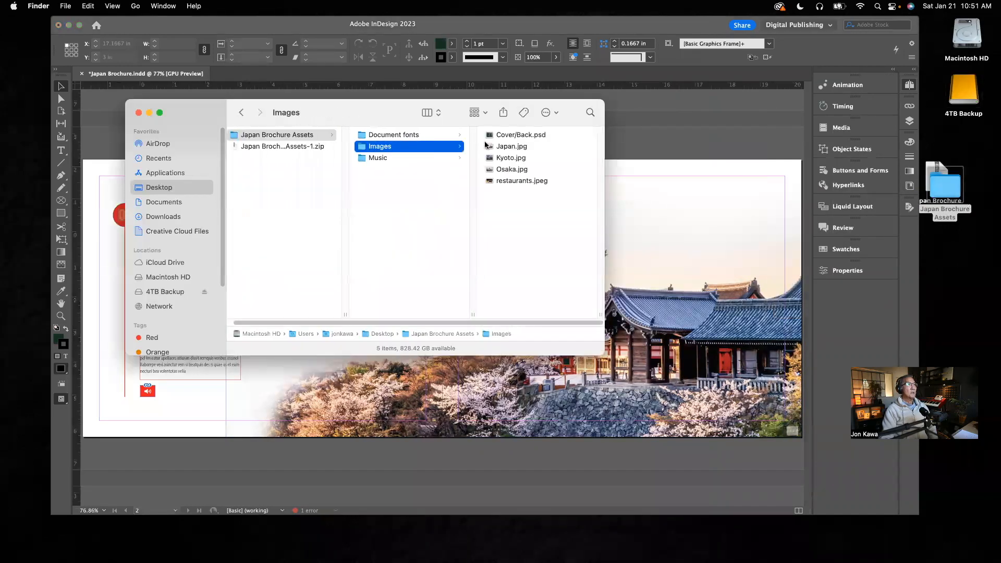
left_click_drag(398, 113, 233, 121)
left_click(349, 155)
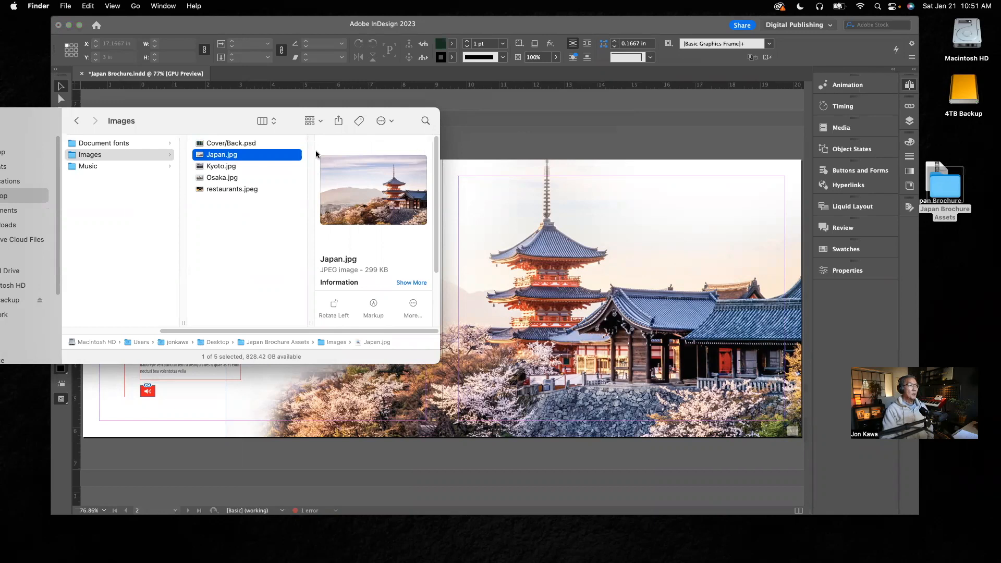
left_click_drag(218, 125, 137, 44)
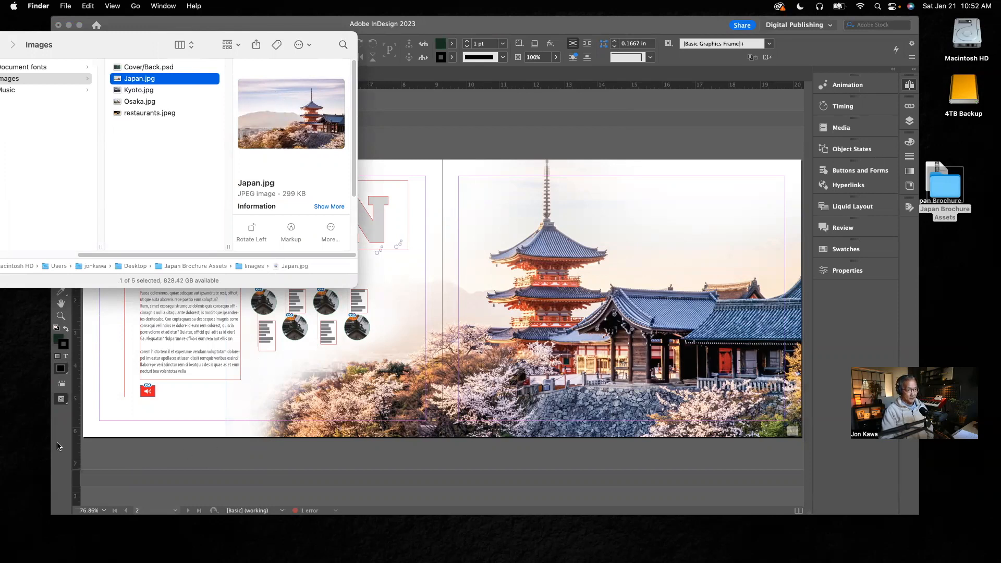
Compare the Kyoto.jpg and Osaka.jpg previews with the finished spreads on pages 4-5 and 6-7 of the brochure.
left_click(146, 94)
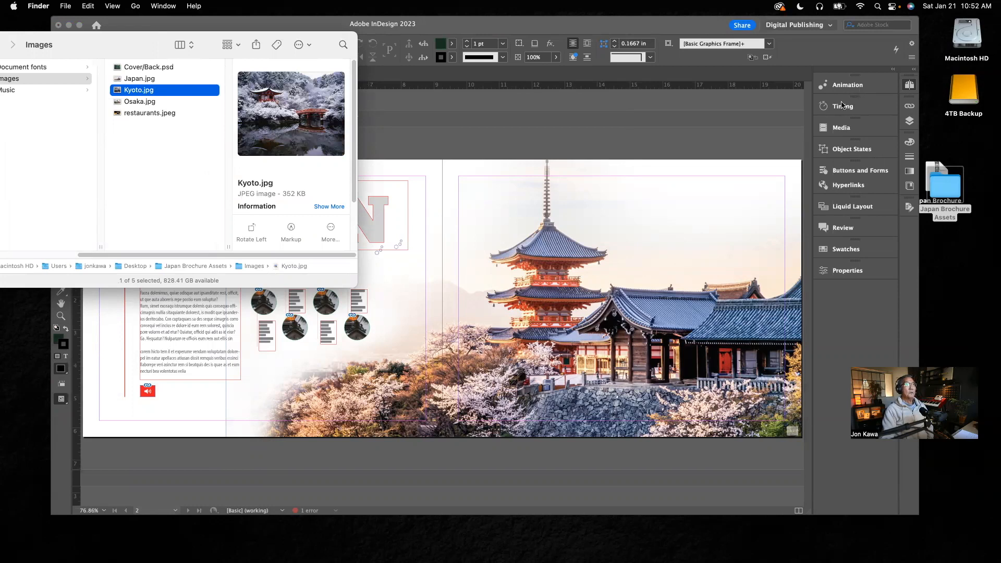
left_click(756, 145)
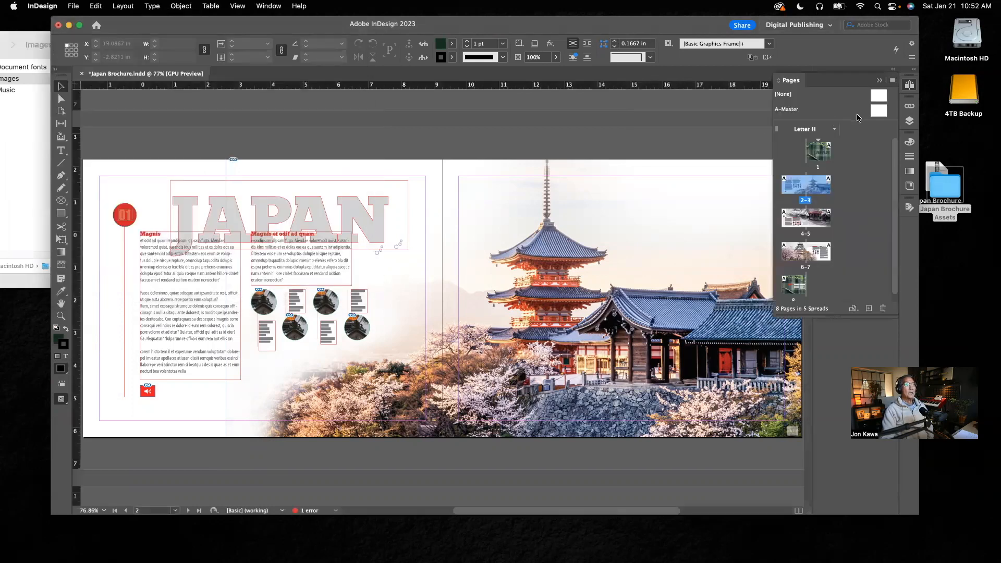
double_click(807, 235)
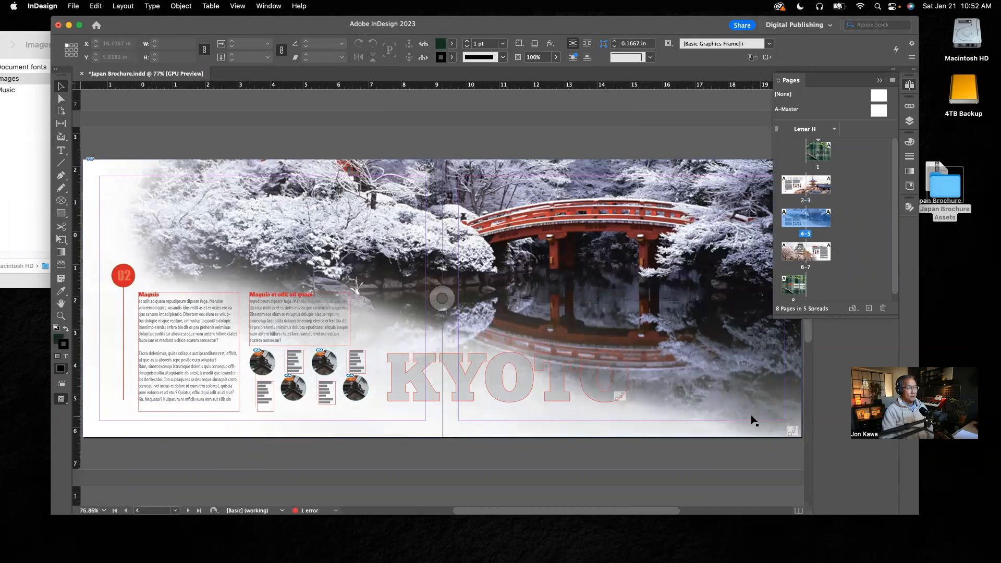
double_click(805, 268)
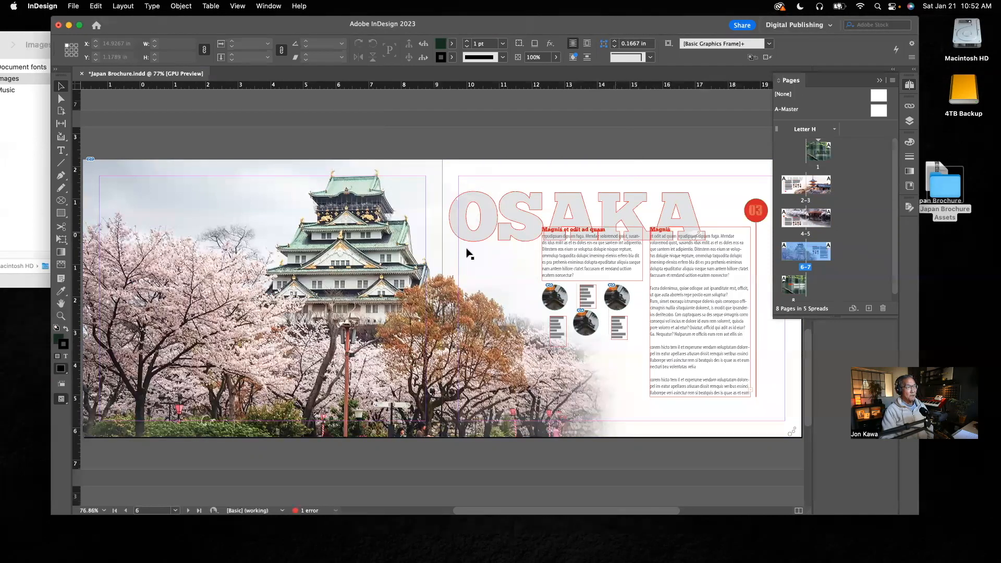
left_click(12, 111)
left_click(145, 102)
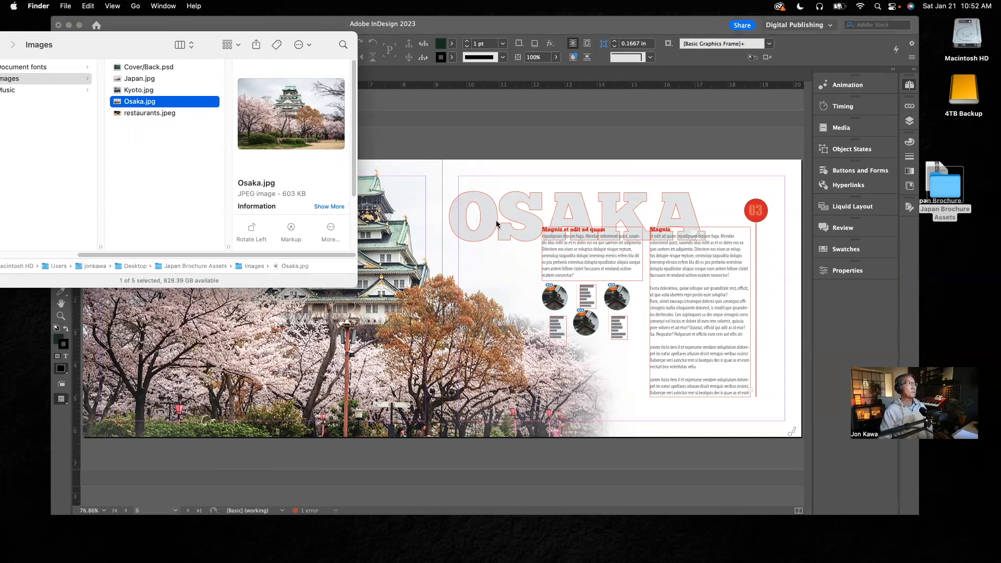
Minimize the InDesign window and bring the whole Images folder window into view on the desktop.
left_click_drag(148, 50, 399, 72)
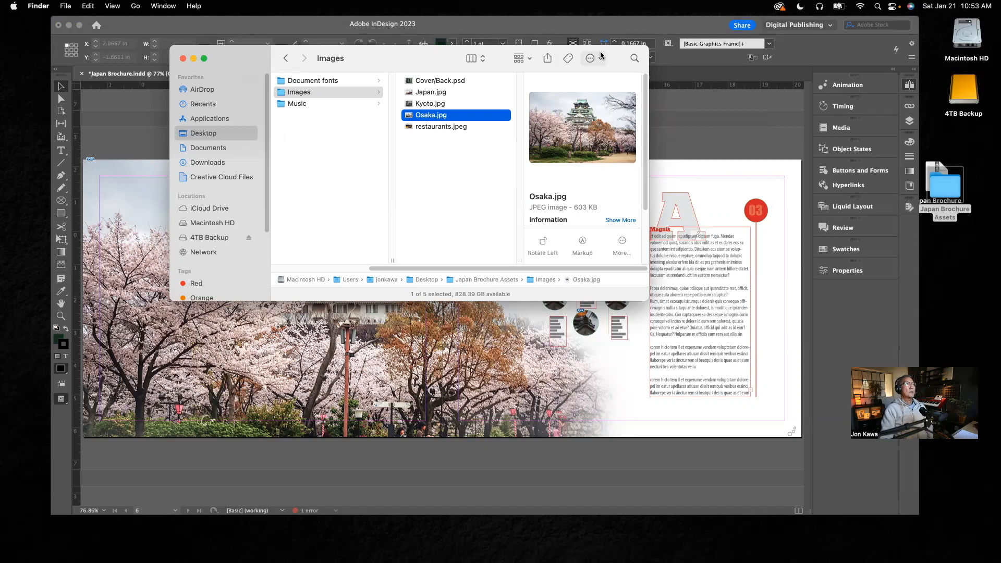
left_click(648, 28)
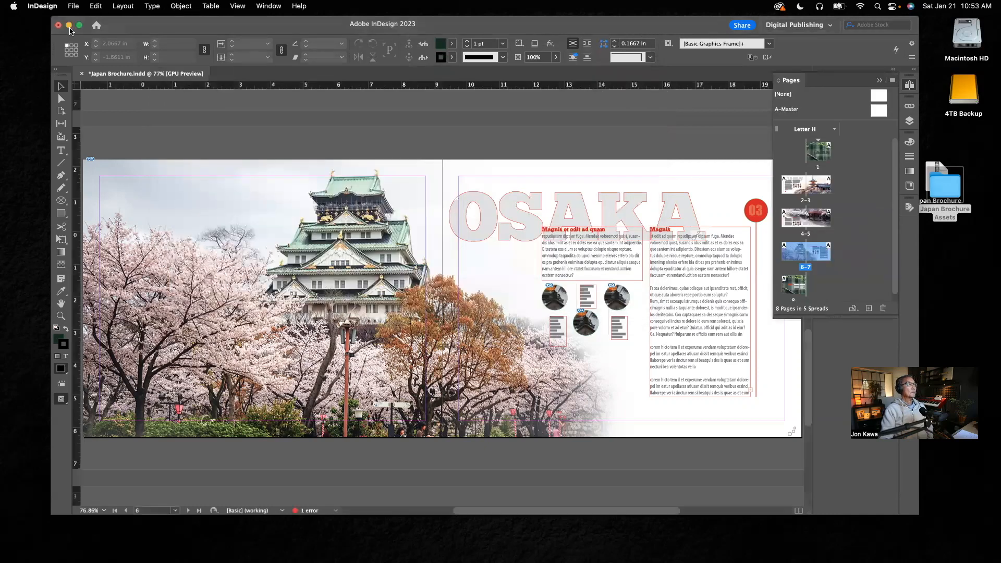
left_click(69, 25)
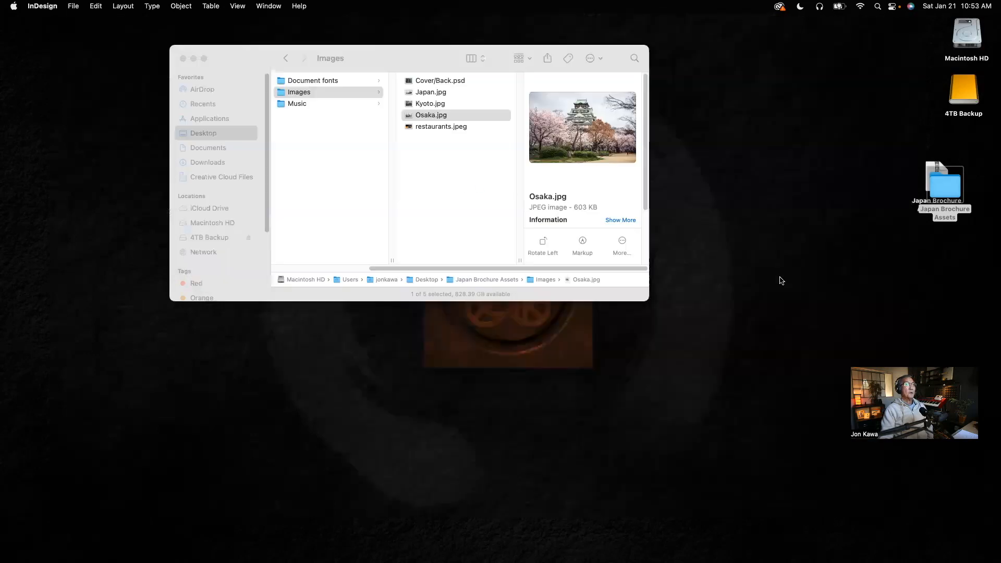
left_click_drag(436, 56, 580, 50)
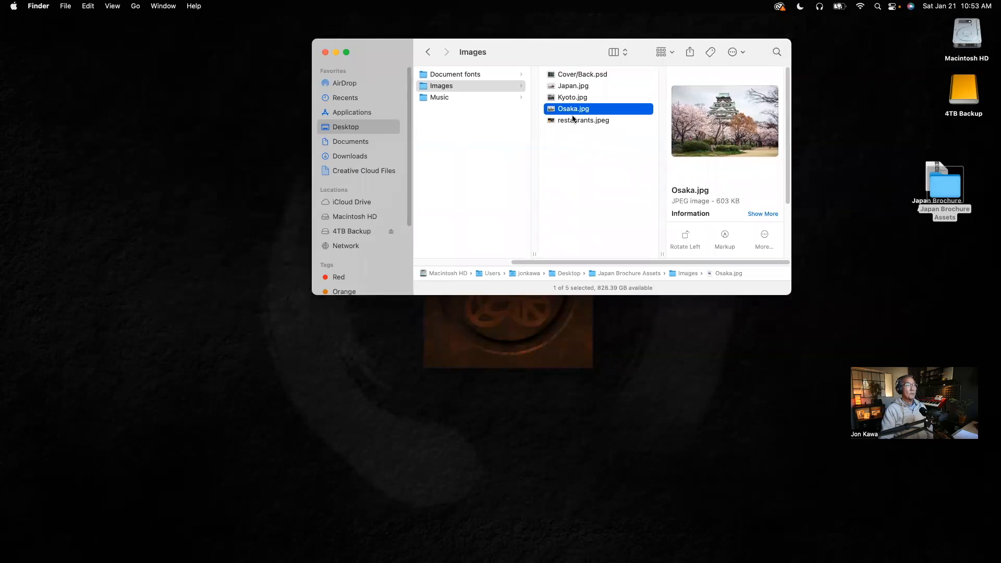
Open Japan.jpg, Kyoto.jpg and Osaka.jpg from the Images folder together in Photoshop.
left_click(568, 88)
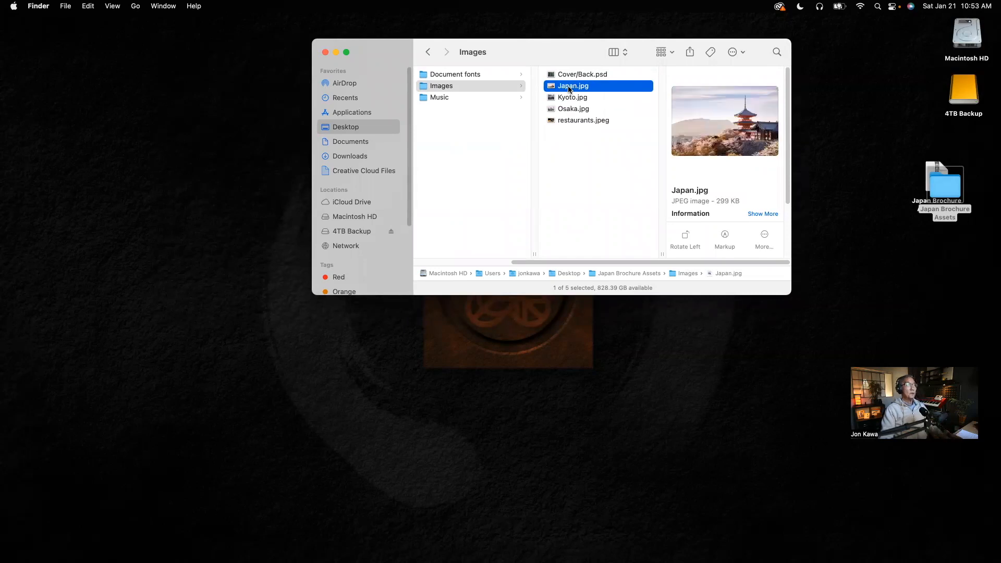
left_click(569, 111, "shift")
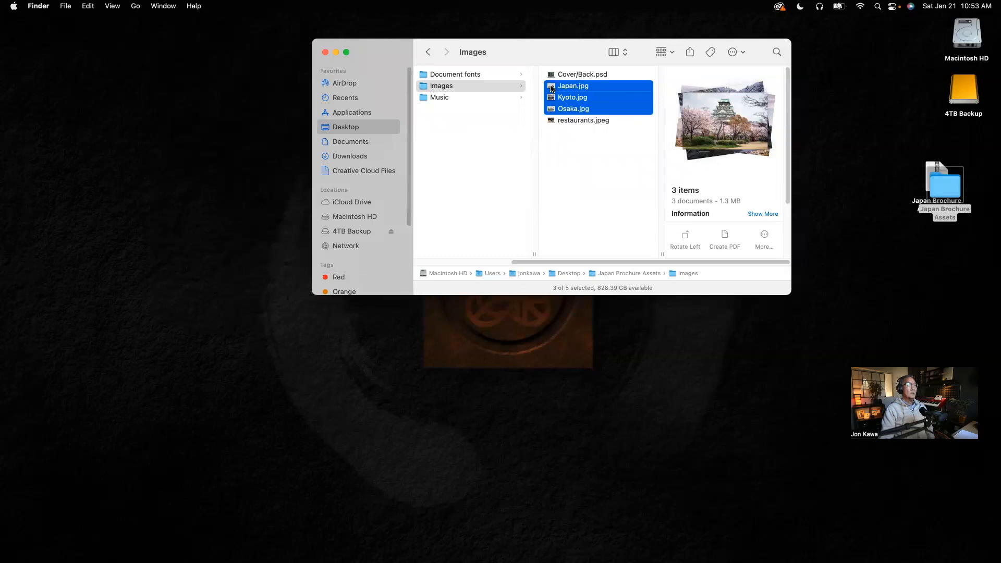
left_click_drag(552, 89, 286, 546)
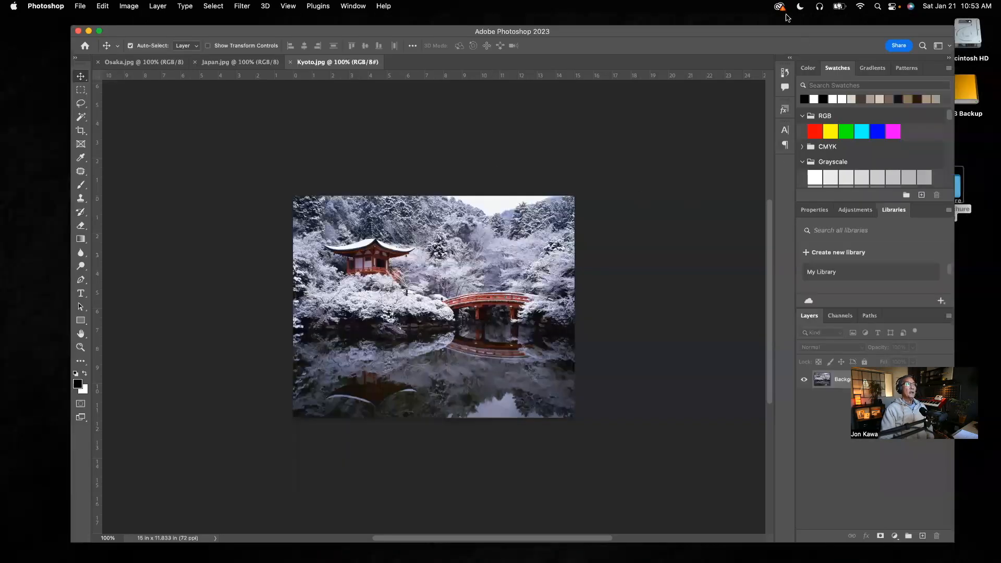
View the open Osaka, Japan and Kyoto images in Photoshop, ending on Kyoto.jpg, and reposition the application window.
left_click(144, 62)
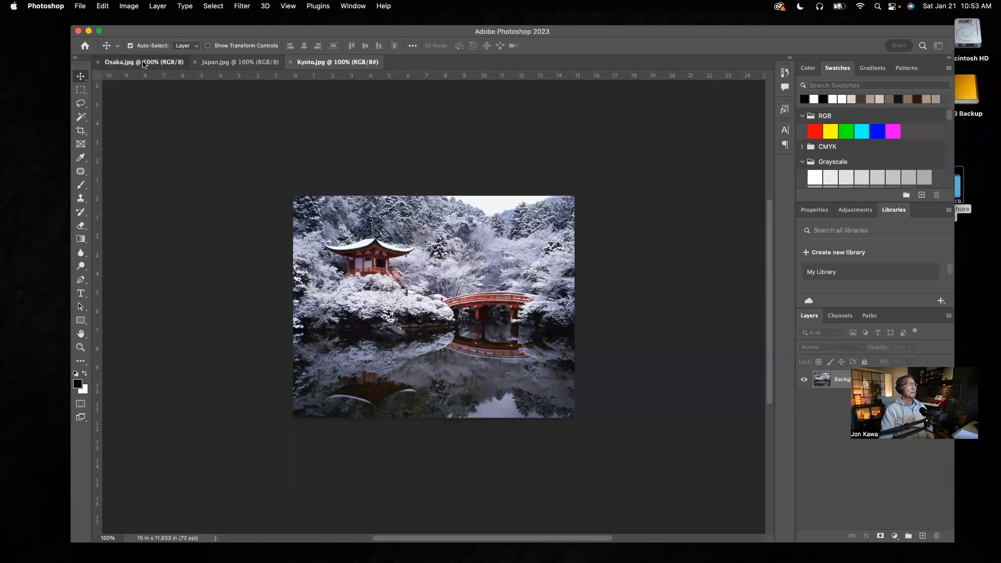
left_click(208, 63)
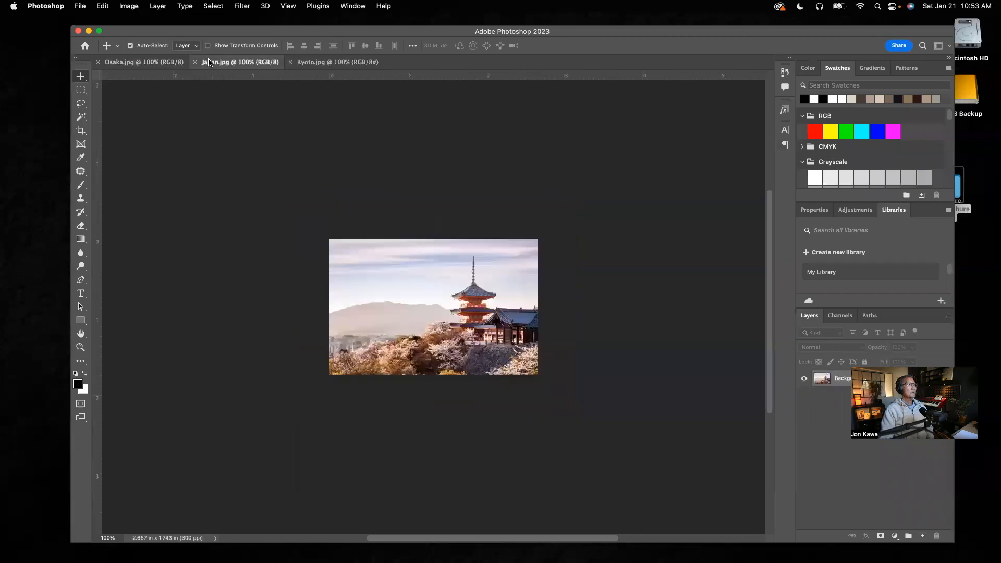
left_click(317, 64)
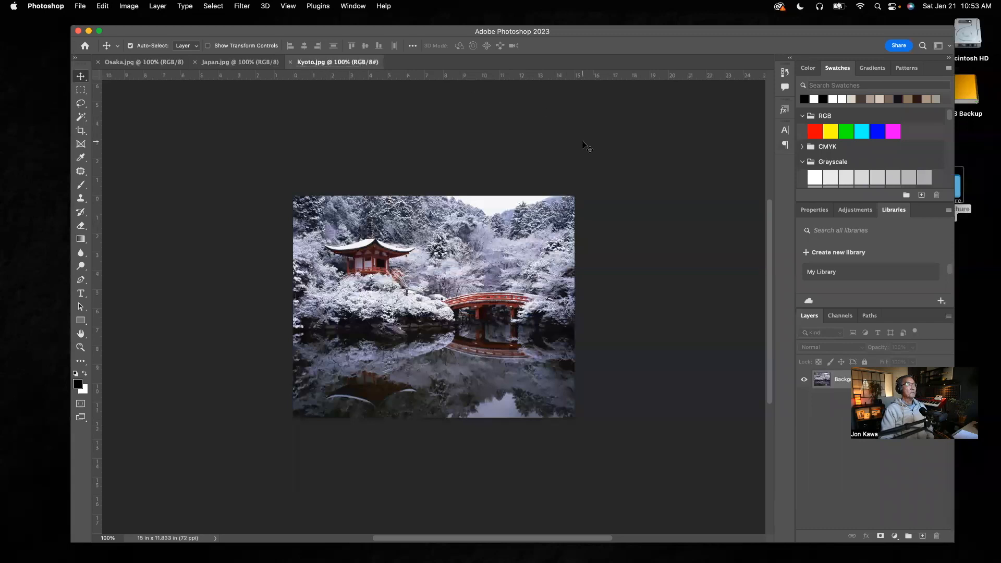
left_click_drag(431, 36, 399, 106)
left_click_drag(379, 66, 384, 59)
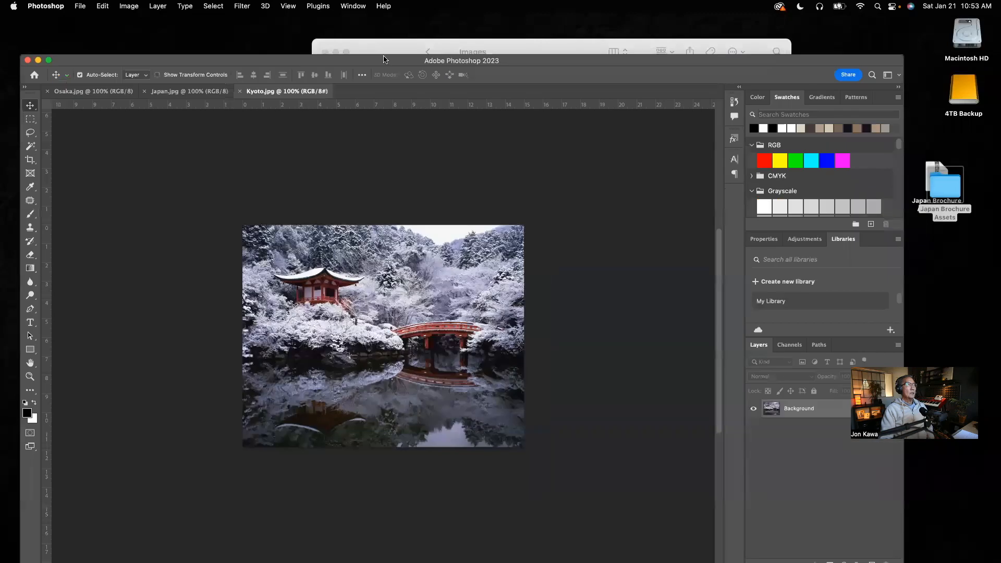
Switch to InDesign and check the brochure's page size in Document Setup, closing it without changes.
mouse_move(725, 558)
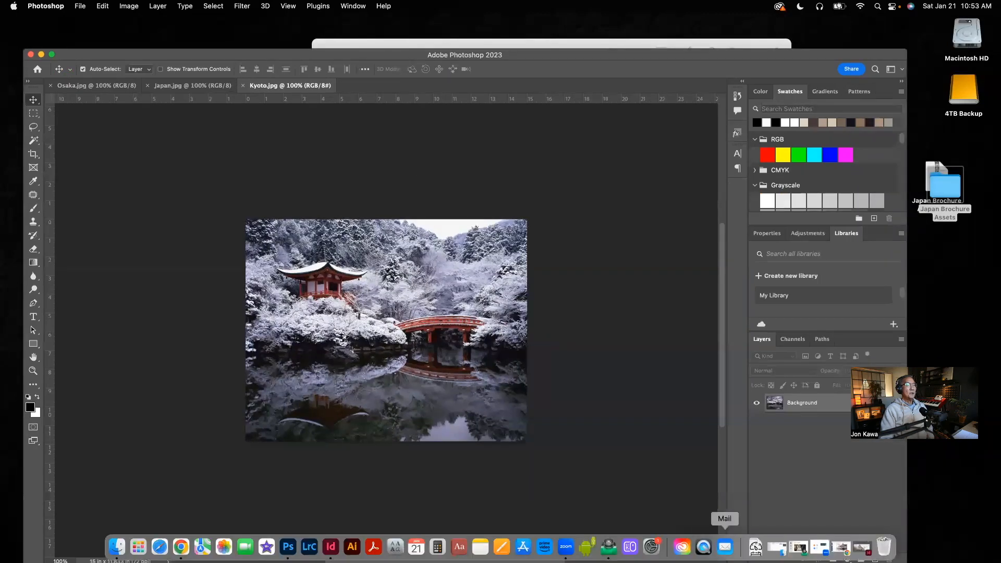
left_click(859, 550)
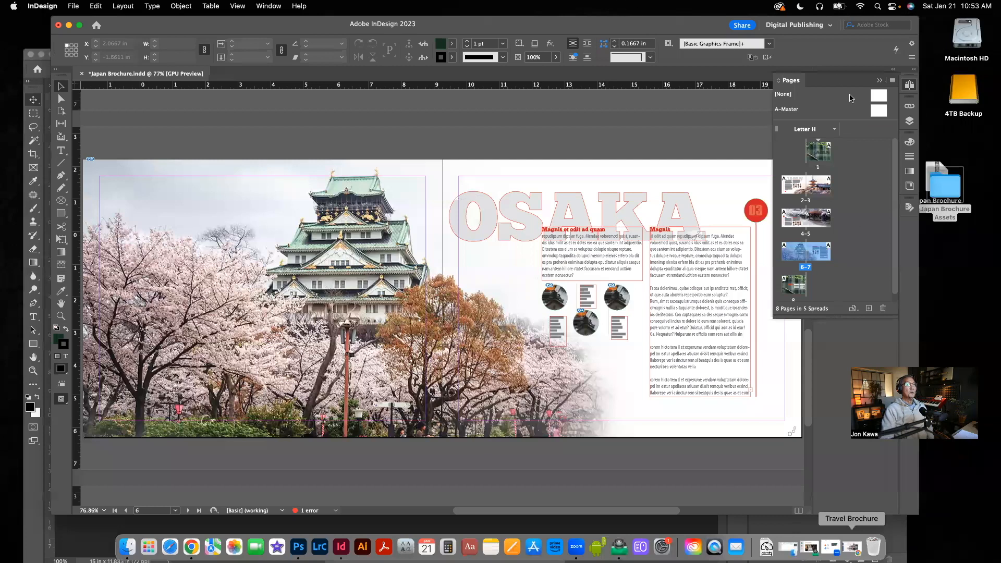
left_click(879, 80)
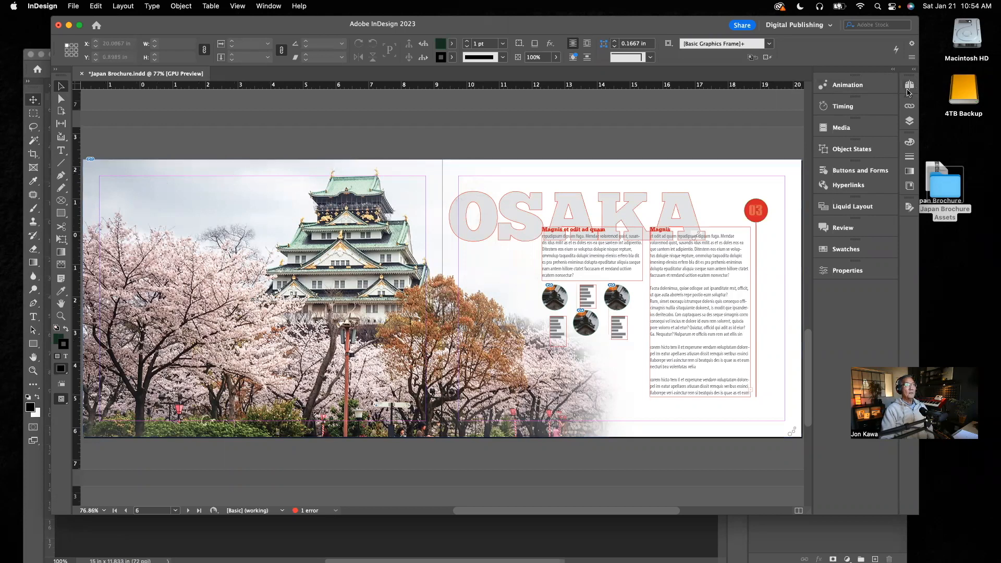
left_click(908, 87)
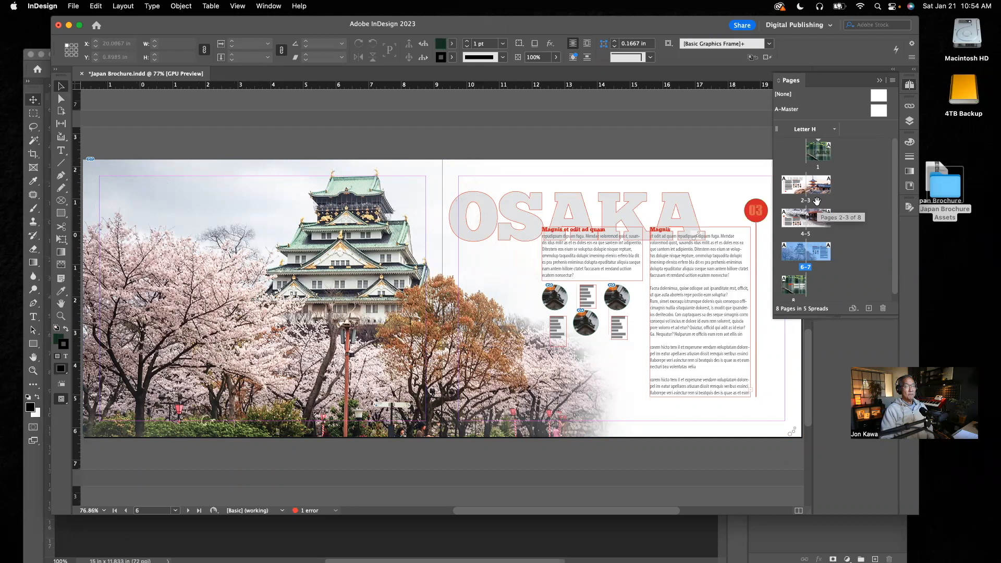
left_click(73, 7)
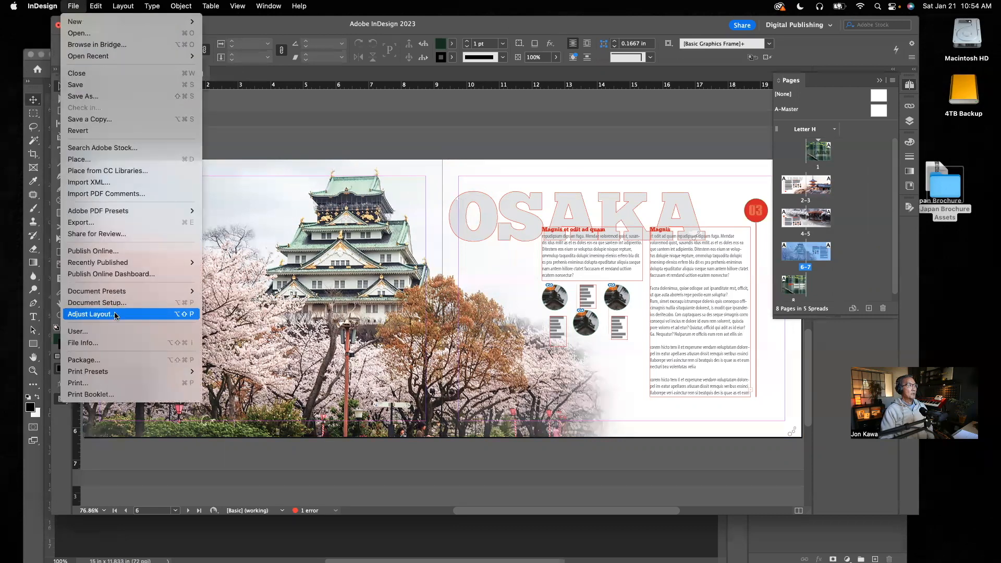
key("Return")
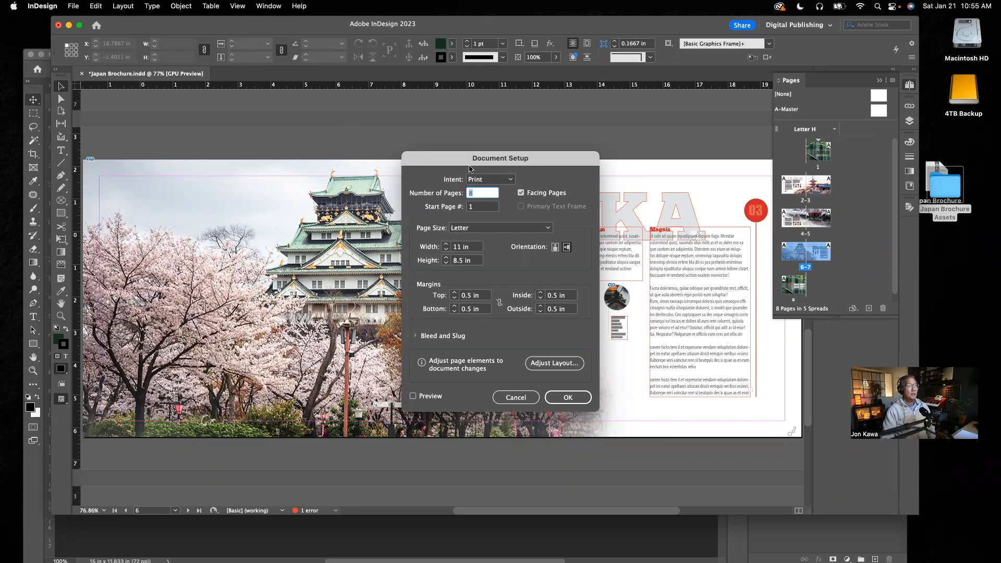
left_click(515, 397)
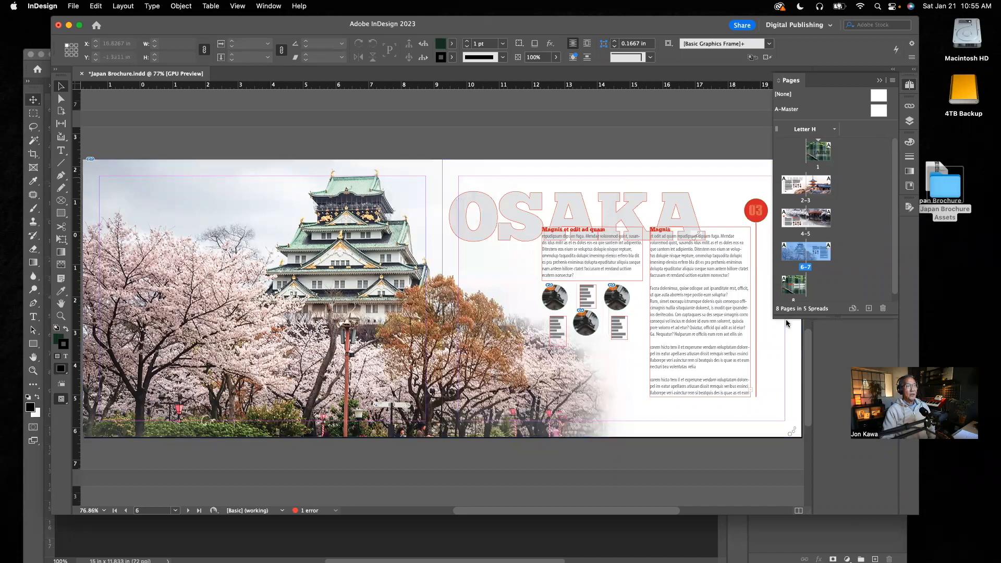
Switch to Photoshop and start a new document 22 inches wide and 8.5 inches high.
left_click(694, 547)
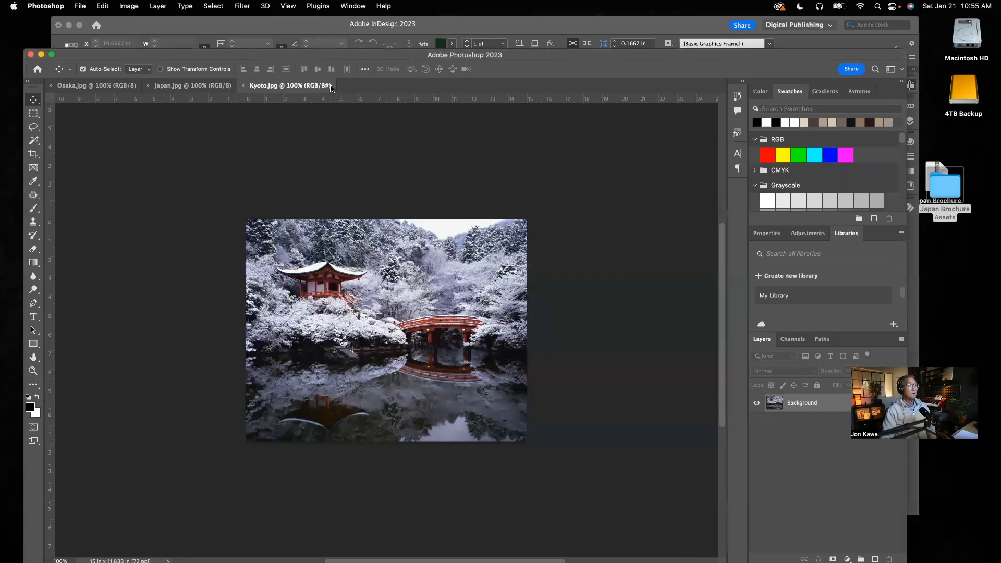
left_click(79, 6)
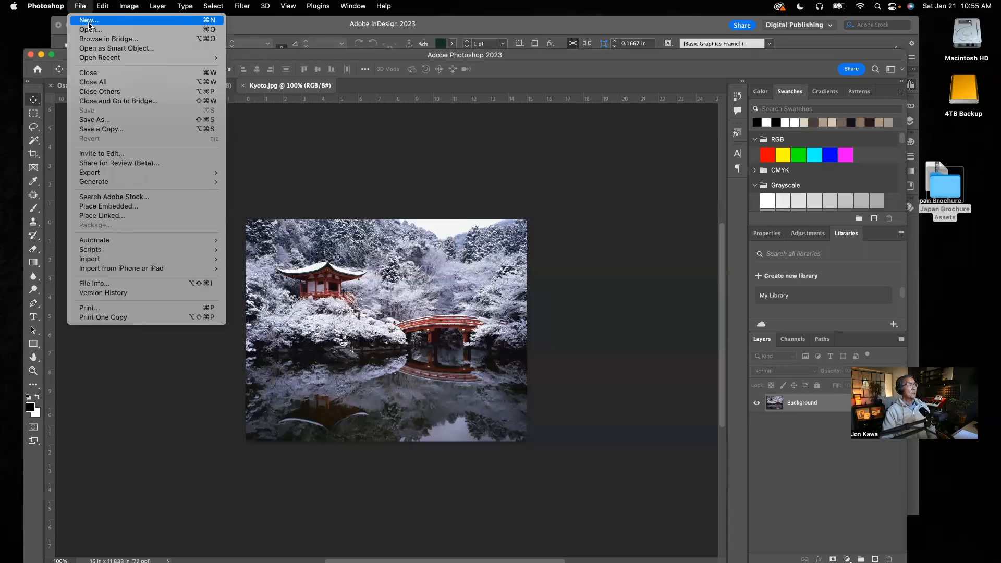
left_click(89, 20)
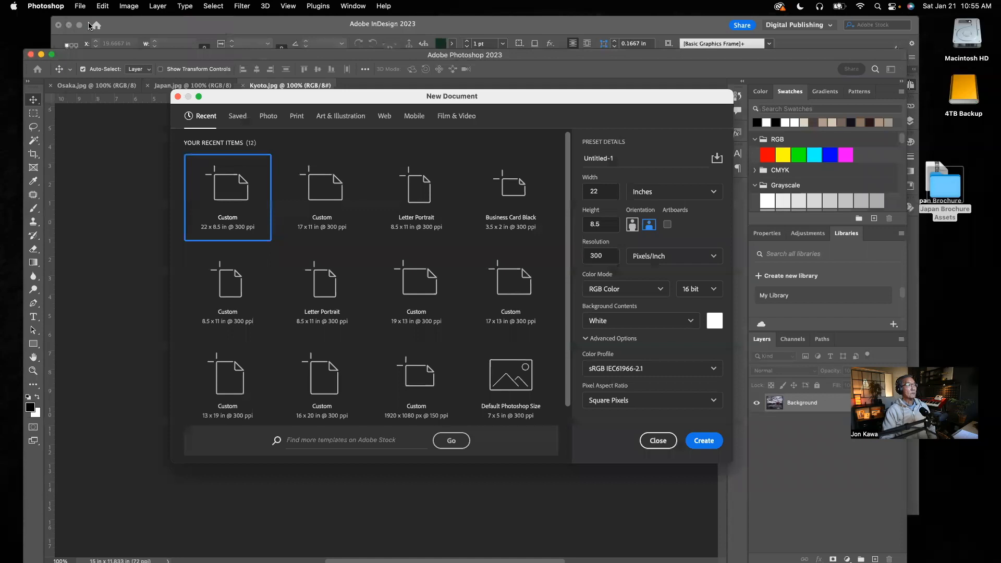
left_click(714, 192)
left_click(664, 225)
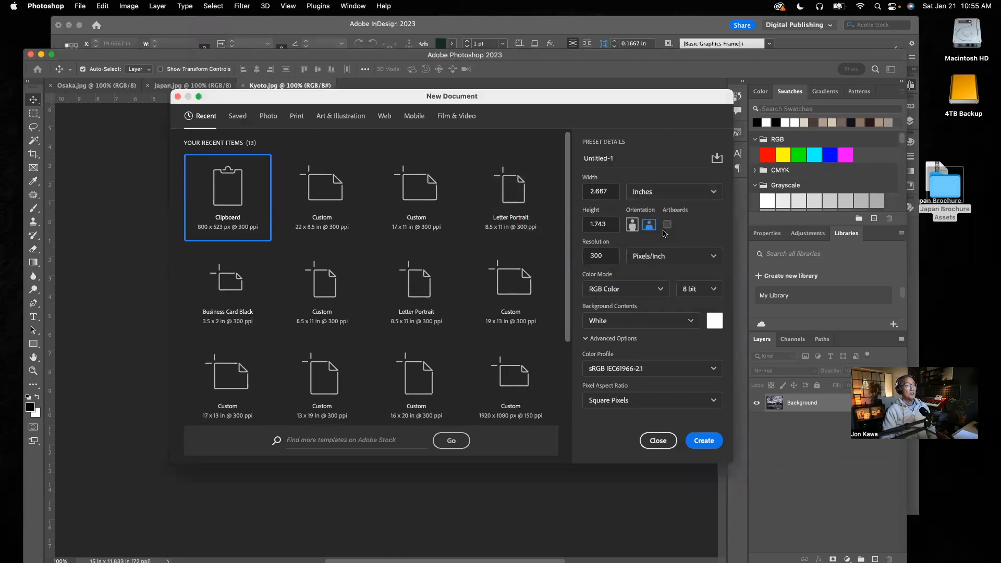
left_click_drag(609, 192, 562, 193)
type("22")
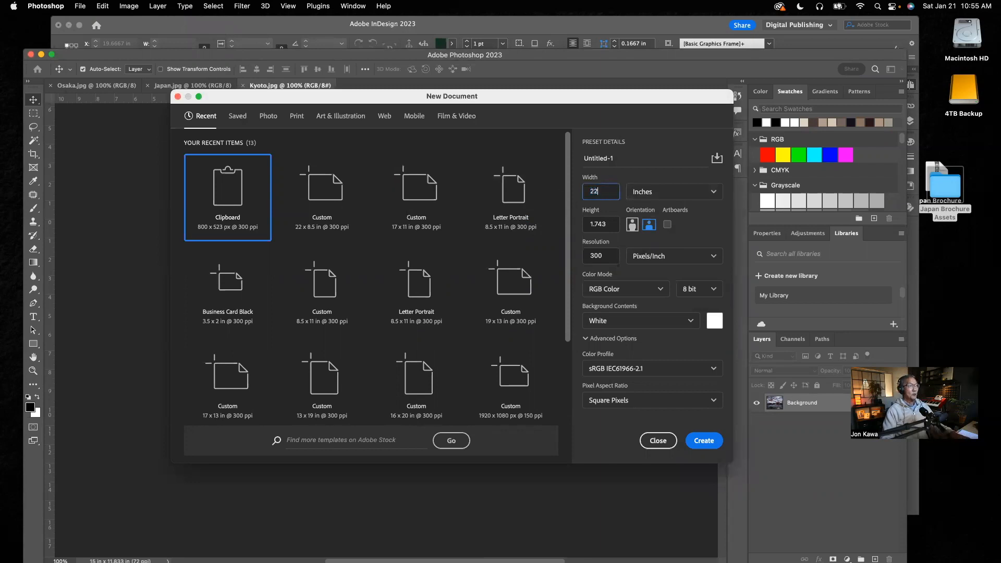
left_click_drag(610, 224, 564, 225)
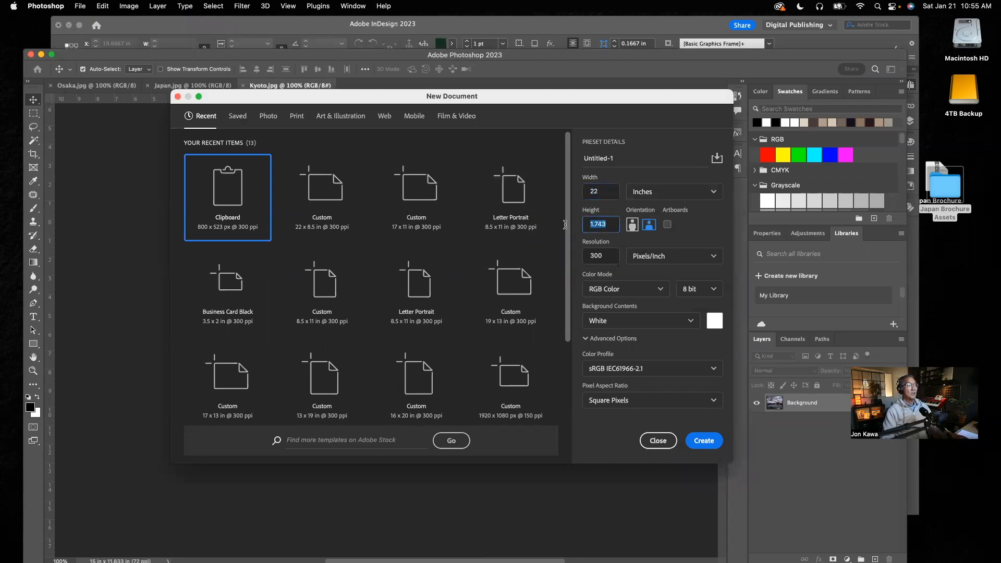
type("8.5")
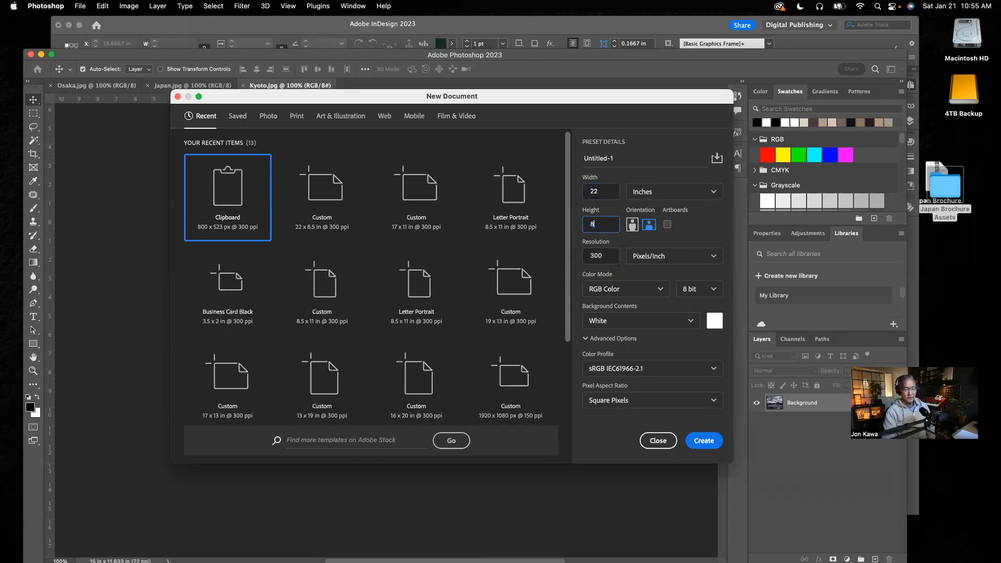
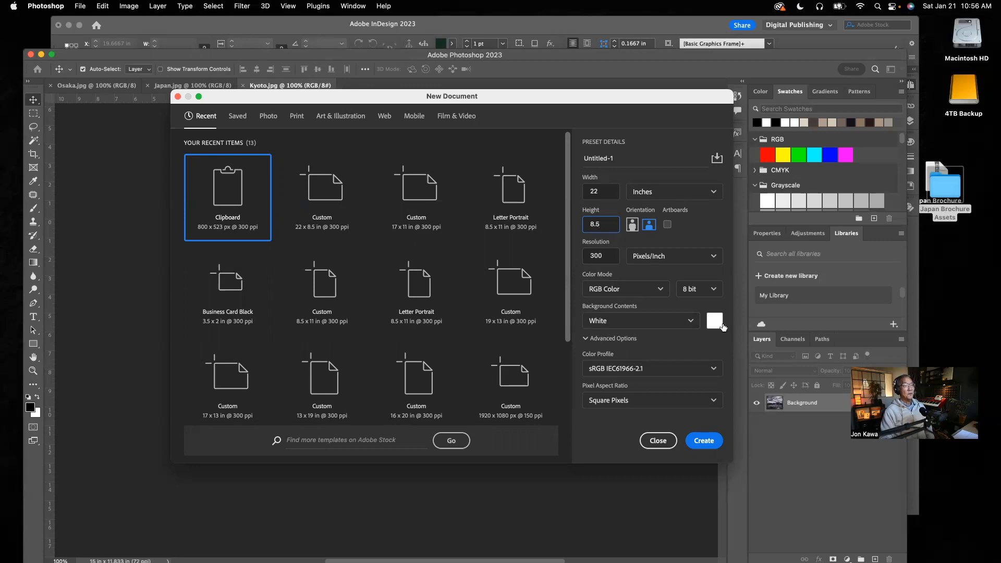
Create the 22 x 8.5 inch, 300 pixels/inch document, check the brochure's Osaka spread in InDesign, and return to Photoshop.
left_click(701, 442)
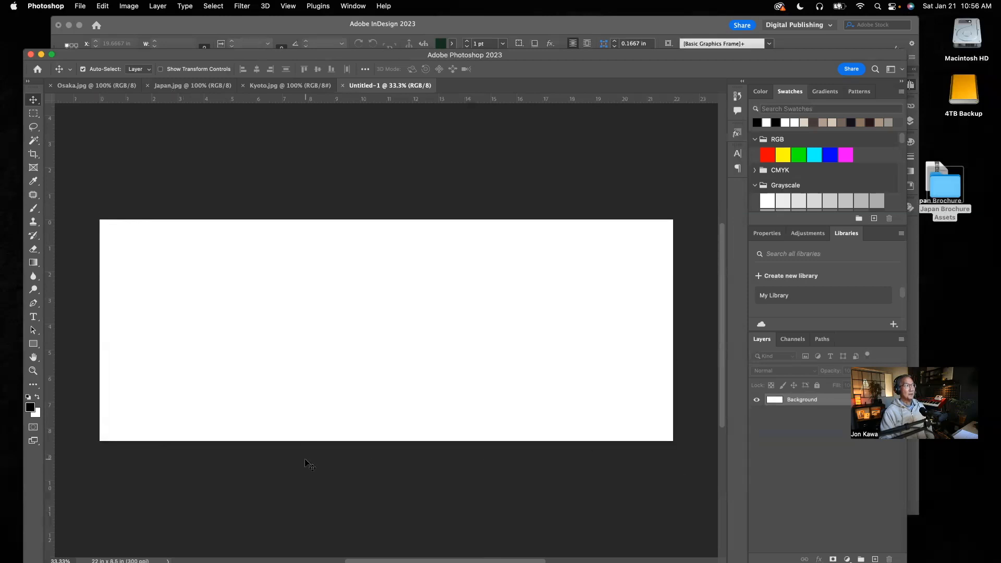
left_click(292, 29)
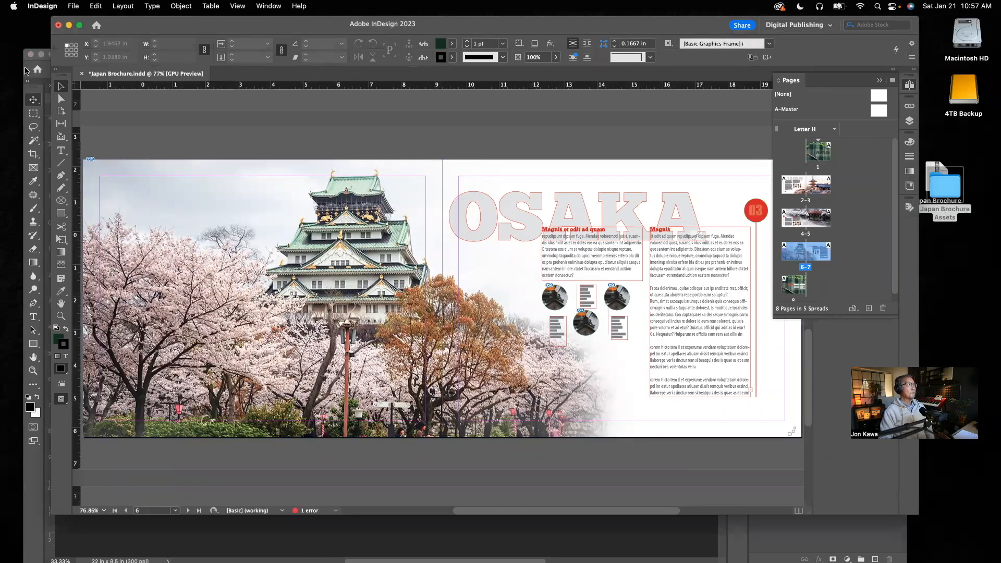
left_click(28, 76)
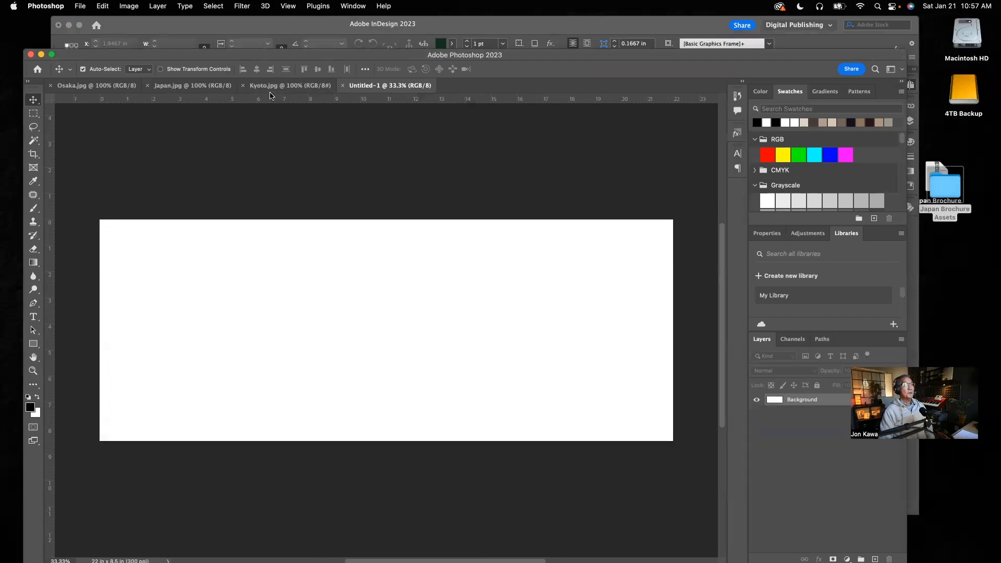
View the open Kyoto and Japan images, ending on the blank Untitled-1 document.
left_click(275, 89)
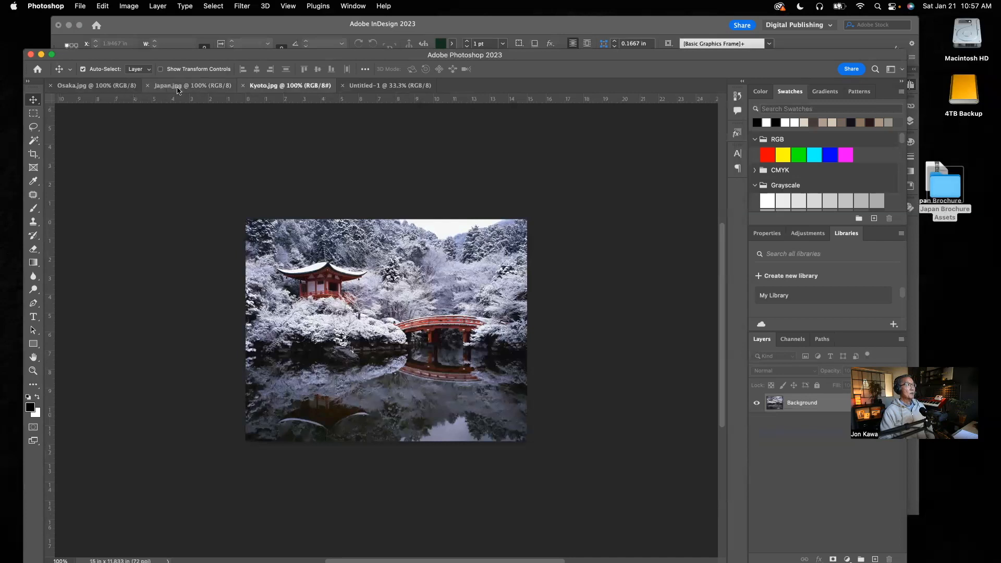
left_click(178, 91)
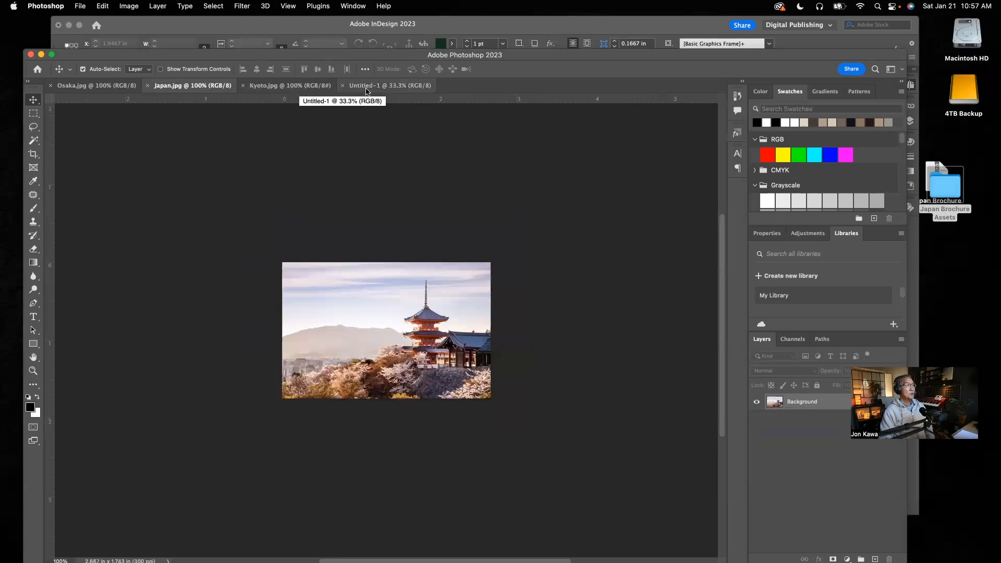
left_click(366, 91)
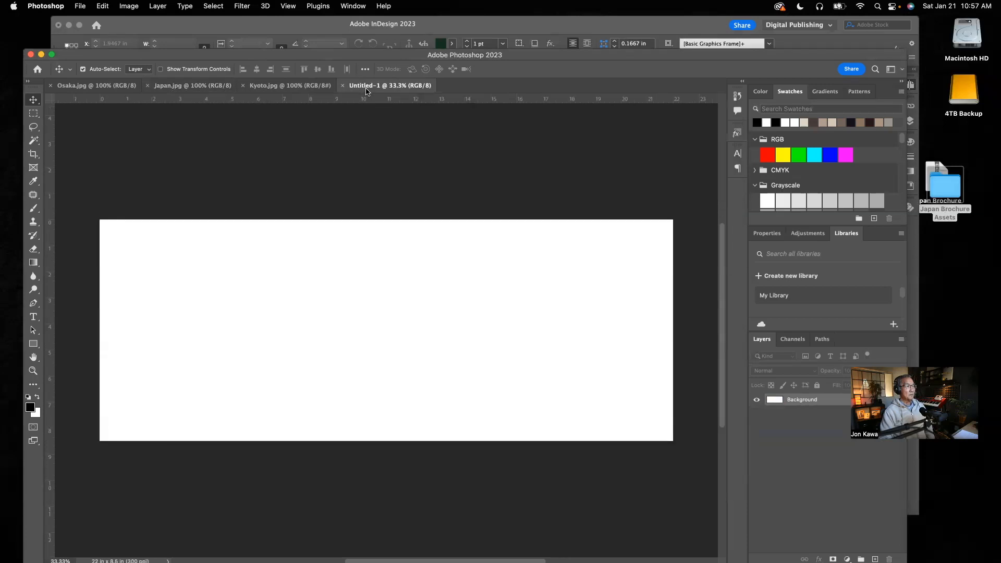
Copy the entire Japan.jpg image into Untitled-1 and move it into the canvas's upper-right corner.
left_click(191, 91)
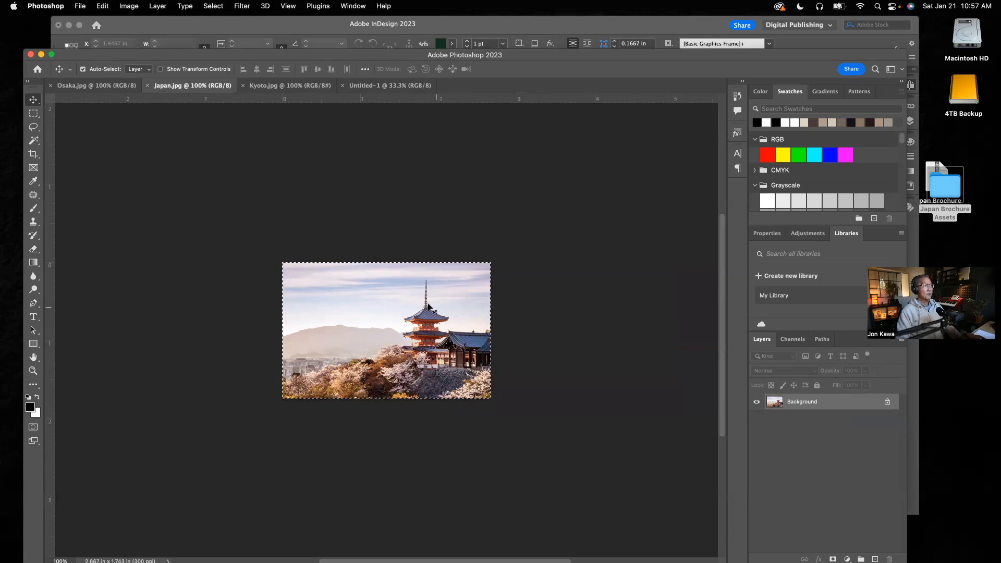
key("super+a")
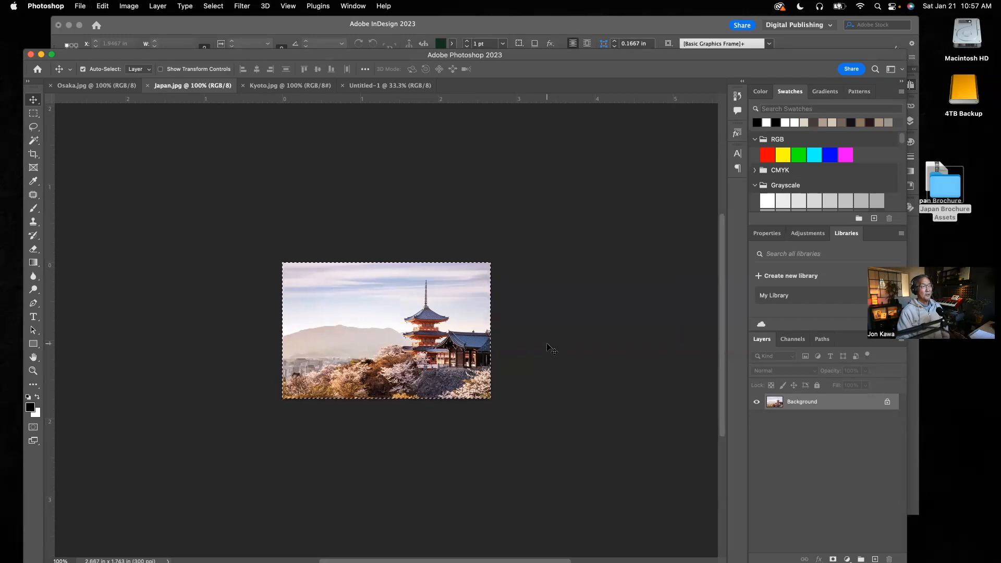
left_click(386, 86)
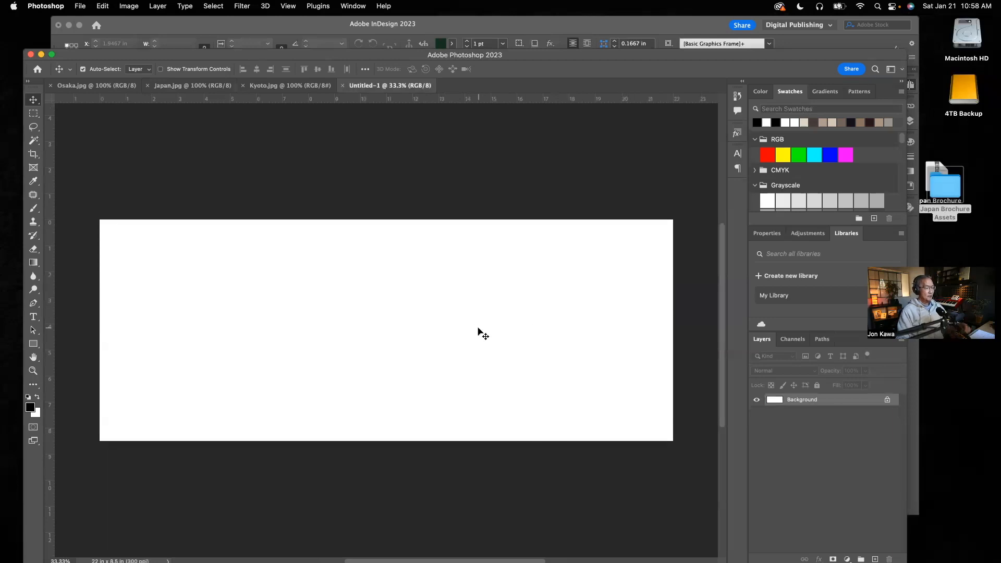
key("super+v")
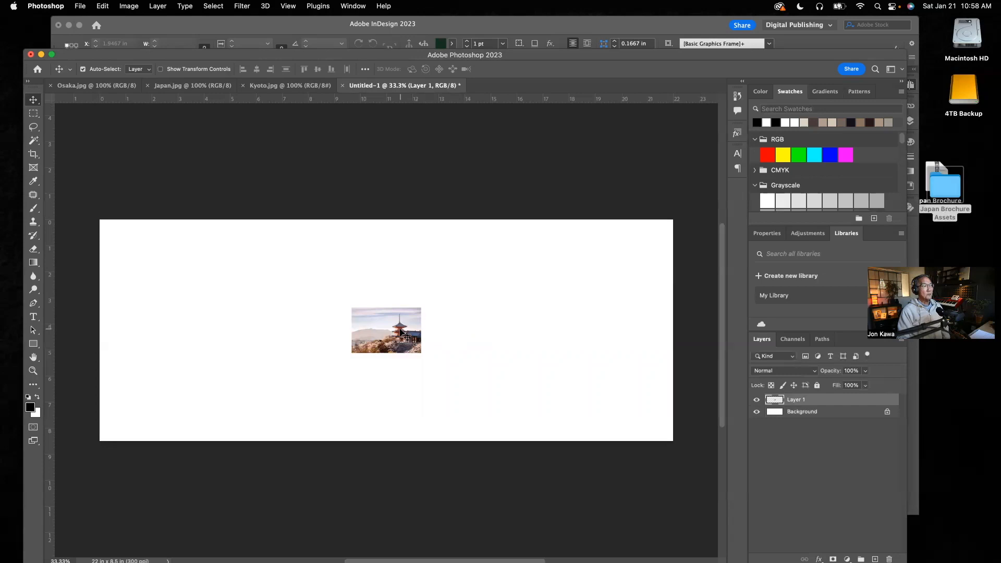
left_click_drag(404, 334, 655, 243)
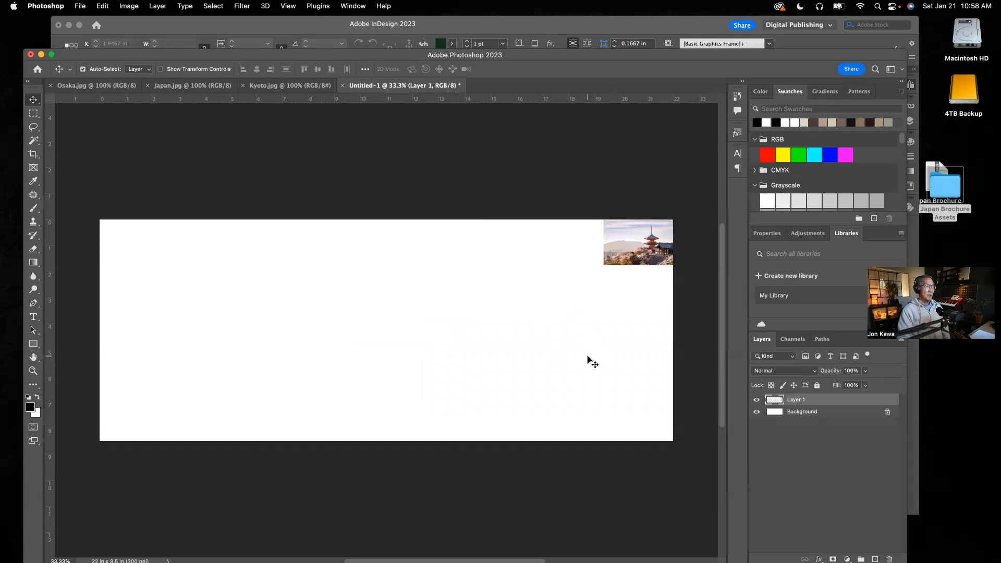
Free-transform the pasted pagoda image, enlarging it proportionally from the canvas's upper-right corner to about 489% so it fills the canvas height.
key("super")
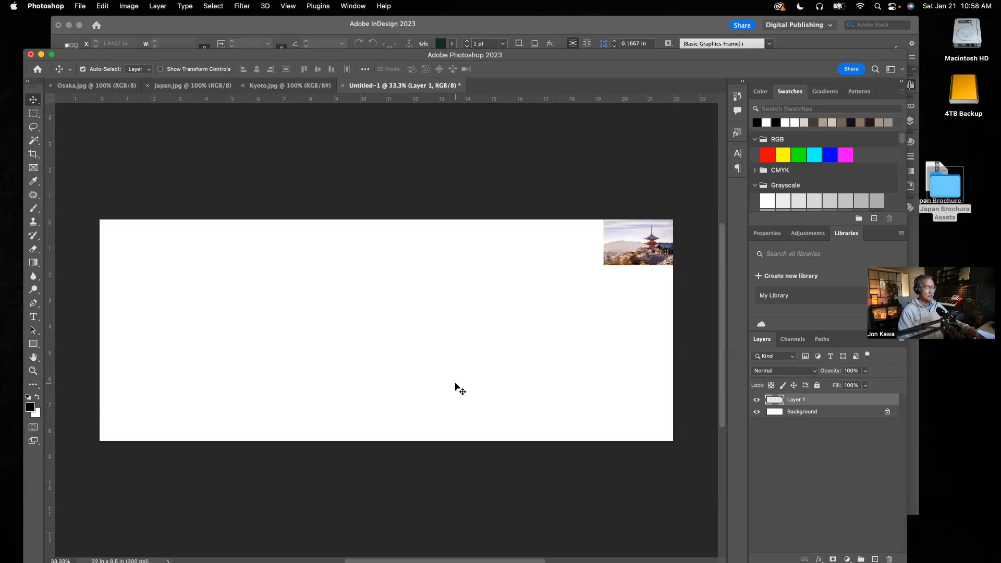
key("super")
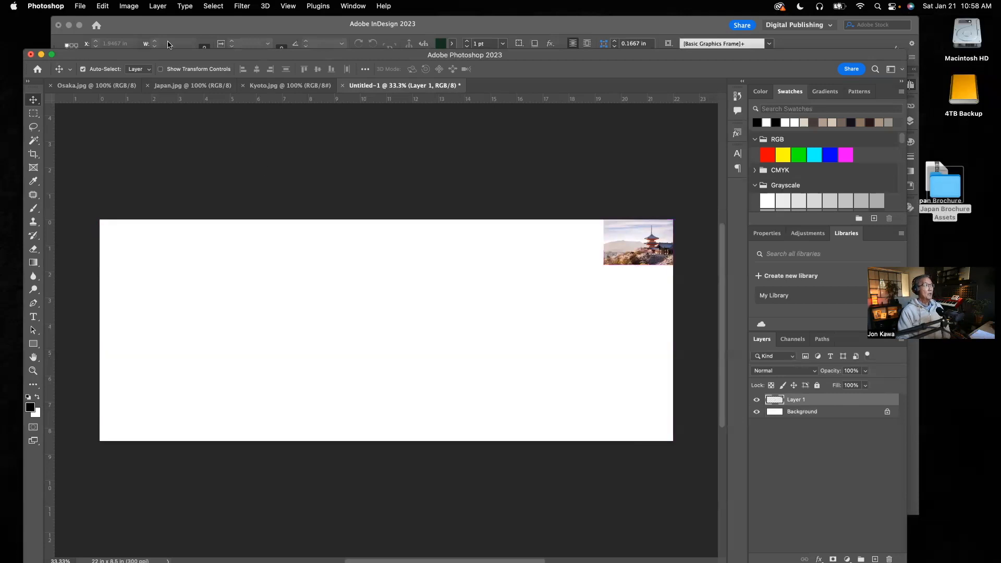
left_click(101, 7)
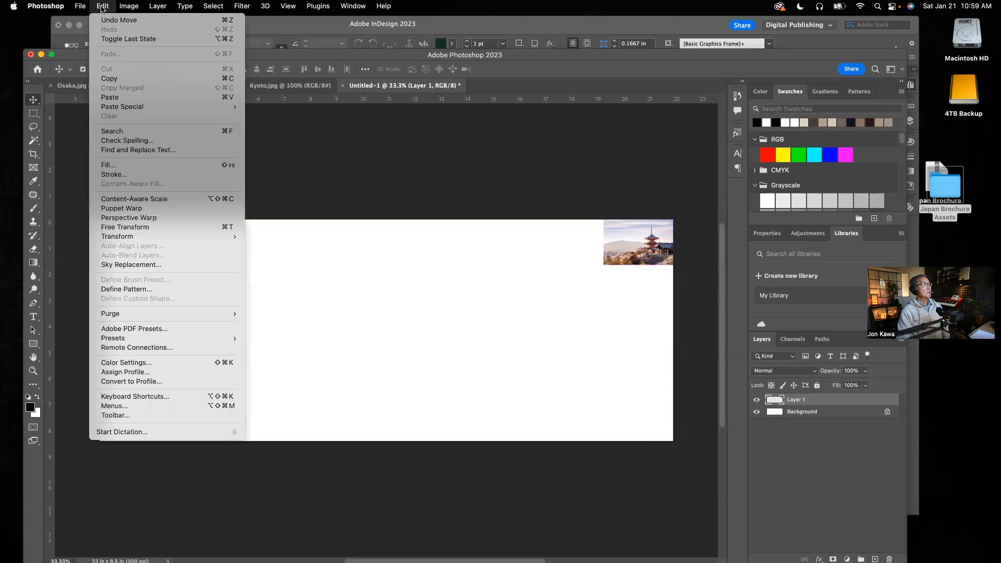
mouse_move(131, 6)
mouse_move(108, 238)
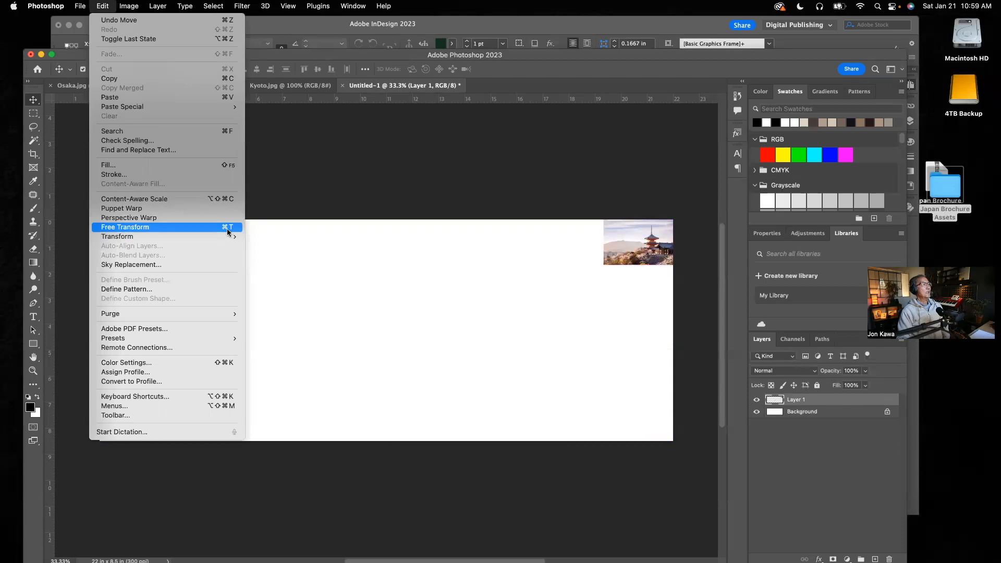
left_click(349, 237)
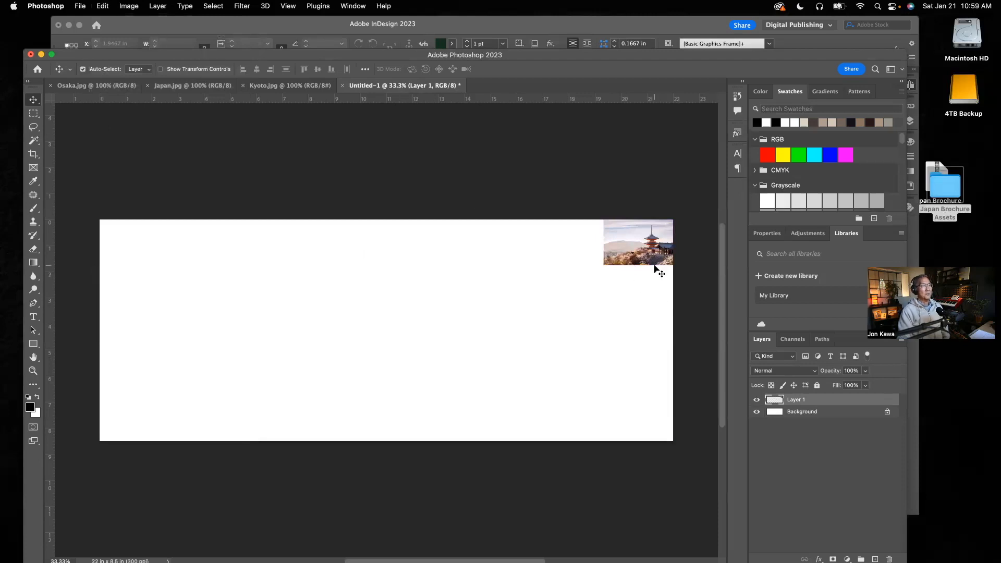
key("super+t")
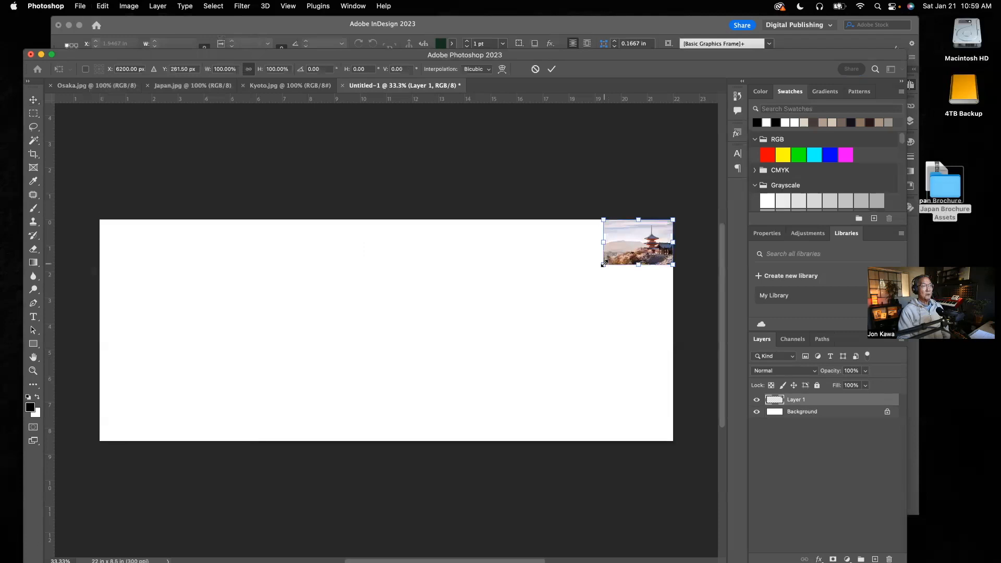
left_click_drag(603, 264, 323, 425)
mouse_move(640, 546)
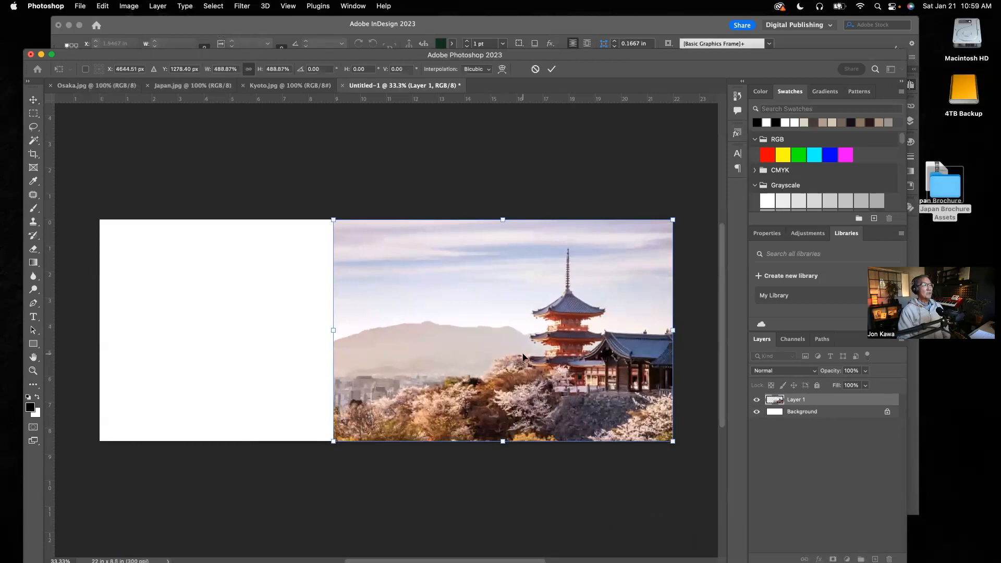
Switch to InDesign to examine the Japan spread on pages 2–3 as a composition reference, and return to Photoshop.
left_click(336, 26)
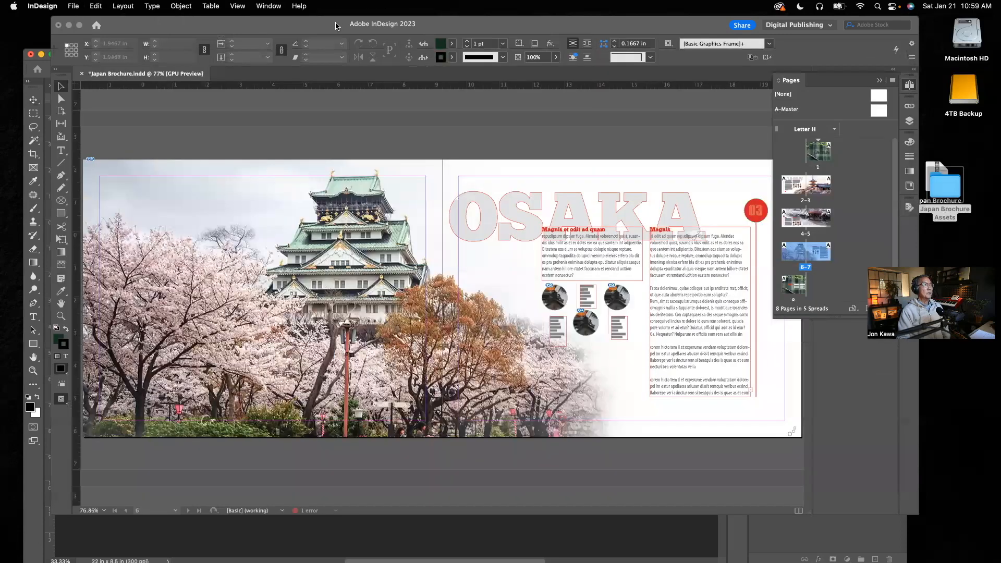
double_click(805, 201)
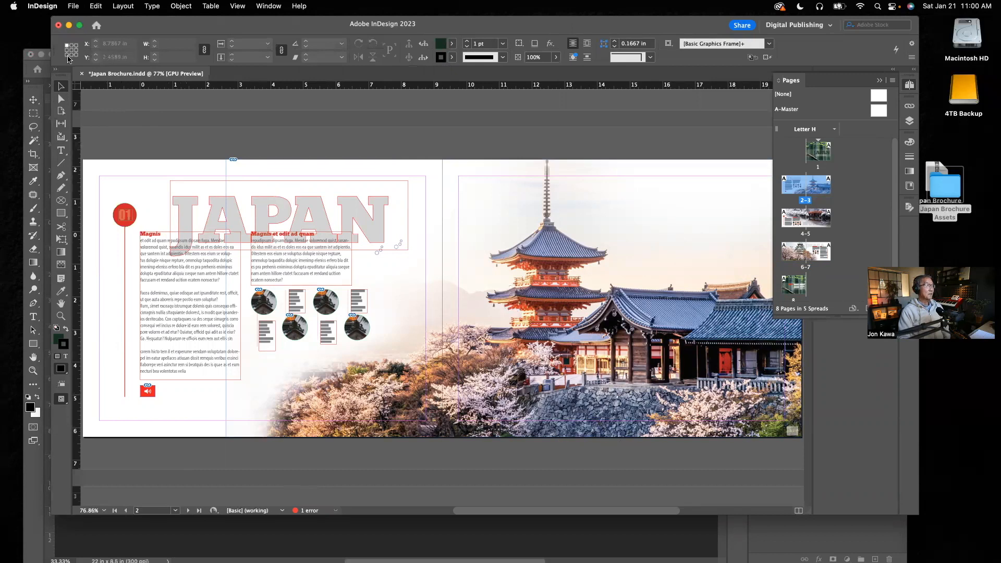
left_click(30, 68)
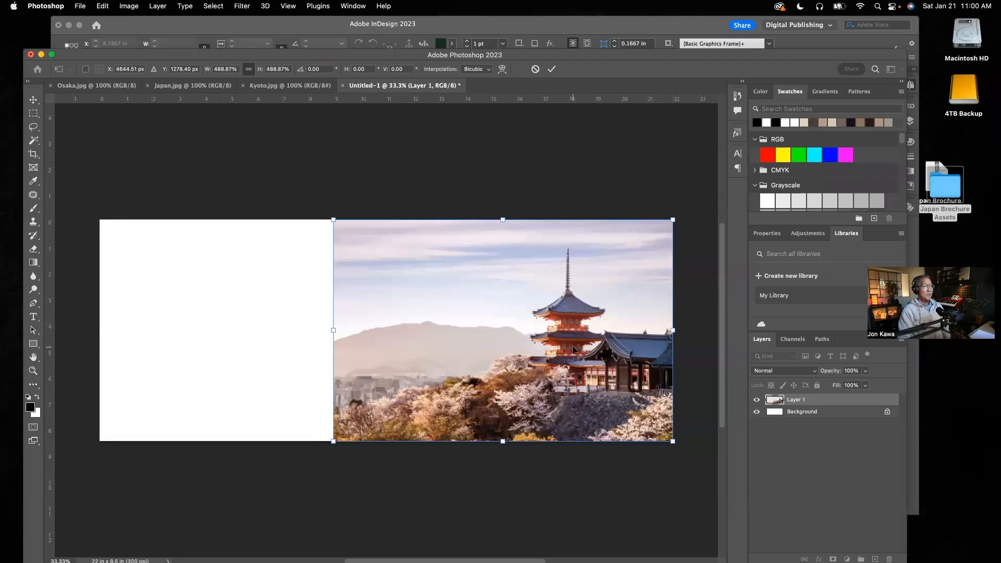
Move the pagoda image up past the canvas's top edge, enlarge it proportionally to about 627%, and apply the transform.
left_click_drag(573, 349, 571, 312)
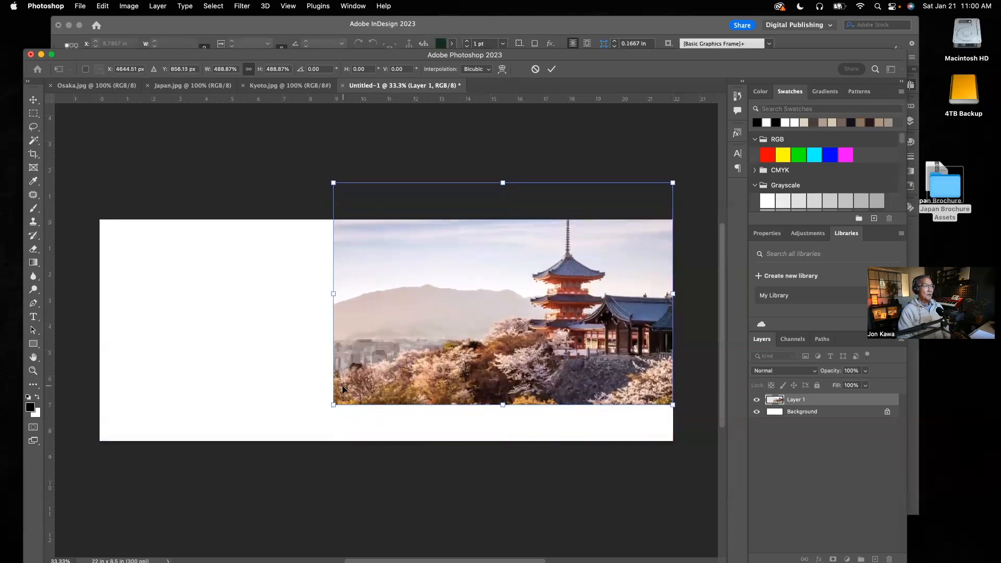
left_click_drag(332, 405, 239, 473)
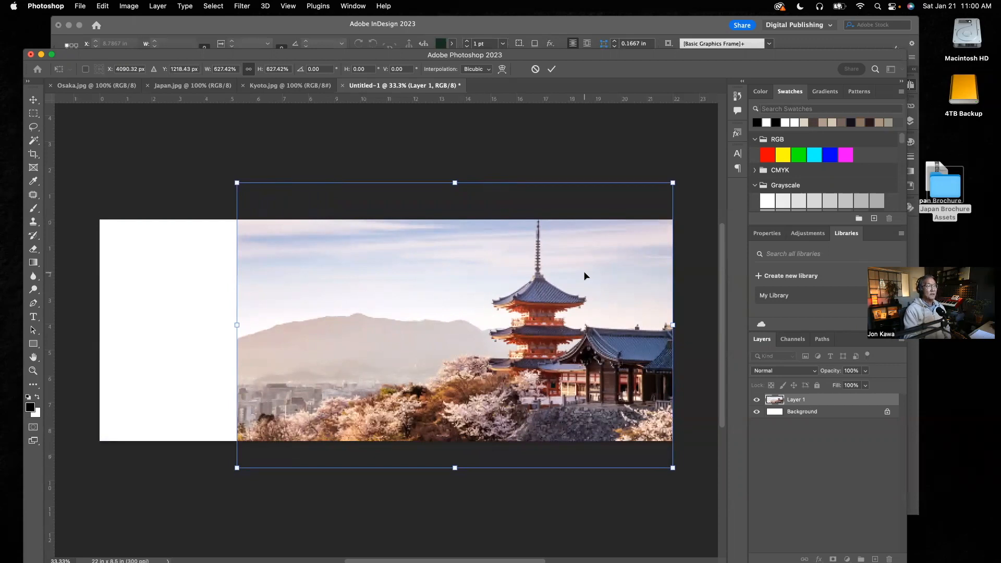
key("Return")
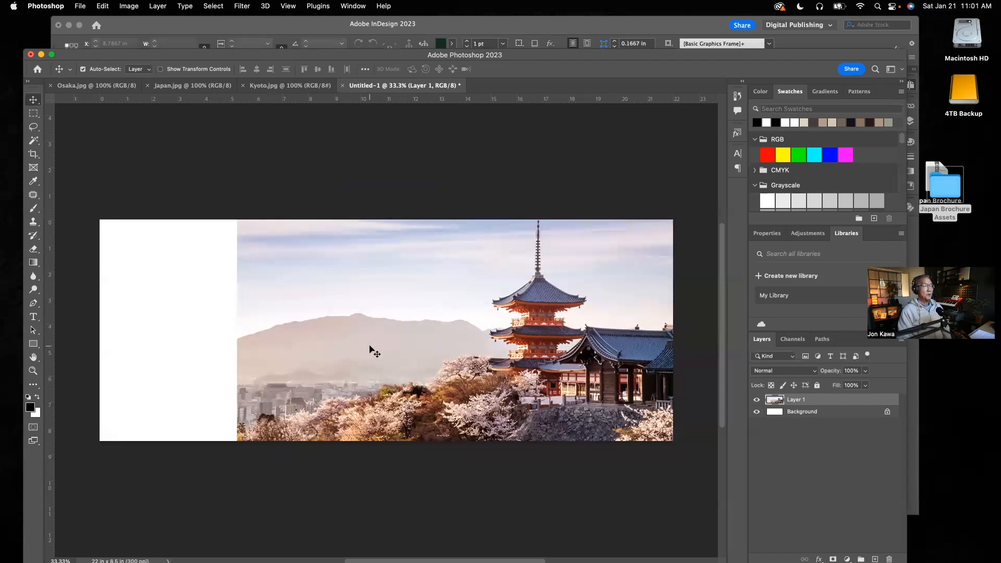
Lasso the pagoda, temple and cherry trees along a loose diagonal through the sky, then deselect and restore that selection.
left_click(32, 129)
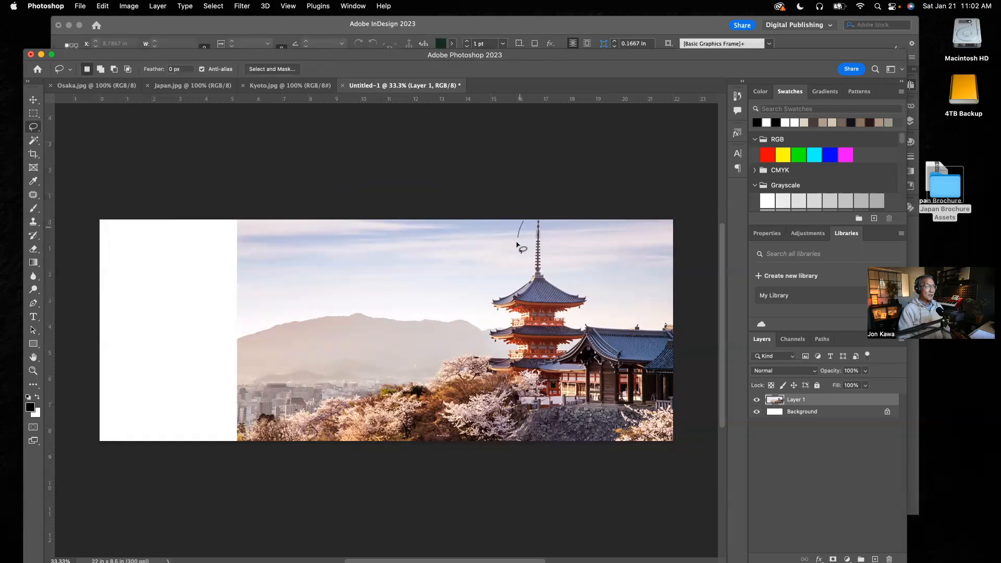
left_click_drag(510, 264, 491, 288)
left_click_drag(444, 357, 407, 373)
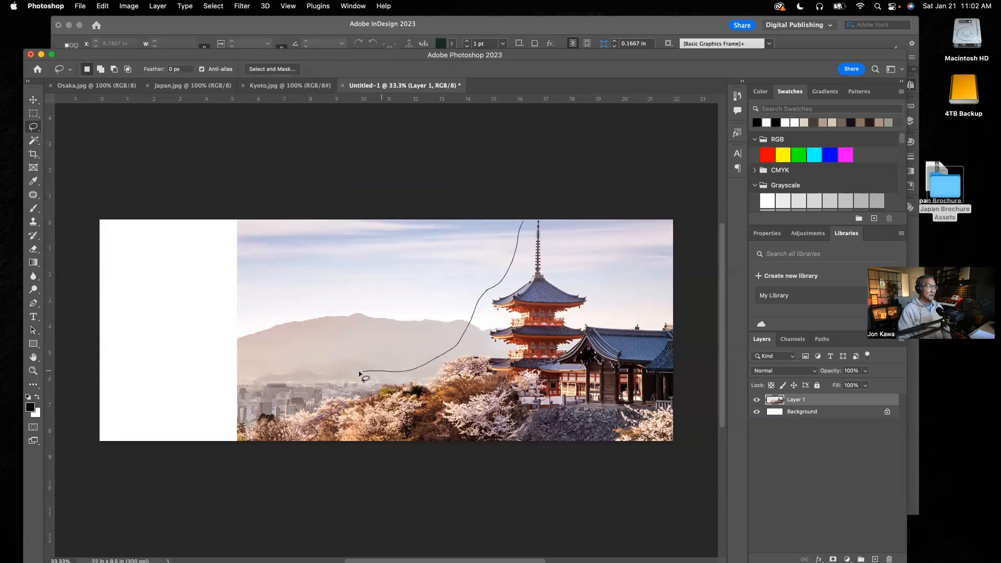
mouse_move(313, 388)
left_mouse_down()
mouse_move(276, 410)
mouse_move(275, 425)
mouse_move(356, 451)
mouse_move(647, 461)
left_mouse_up()
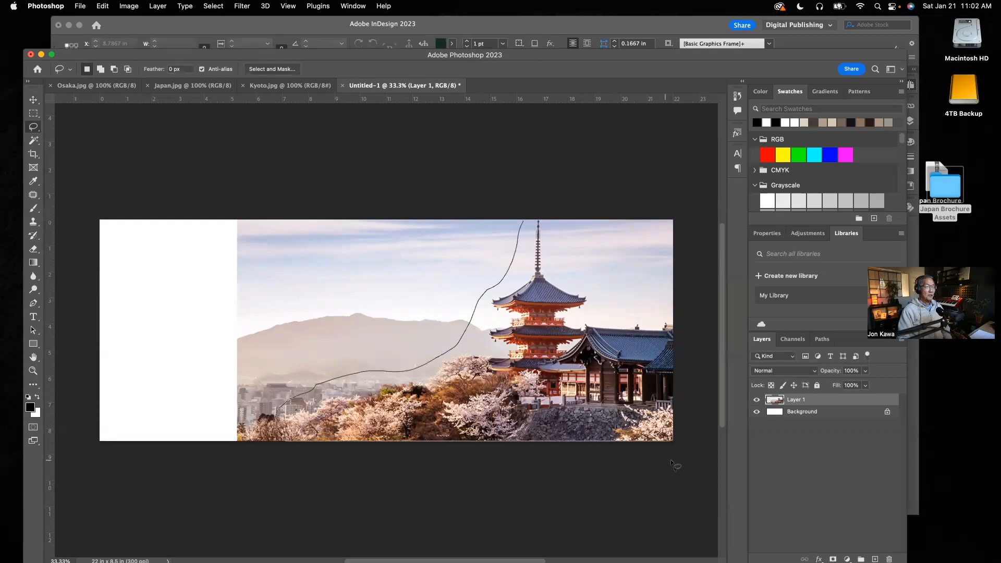
left_click_drag(669, 459, 688, 462)
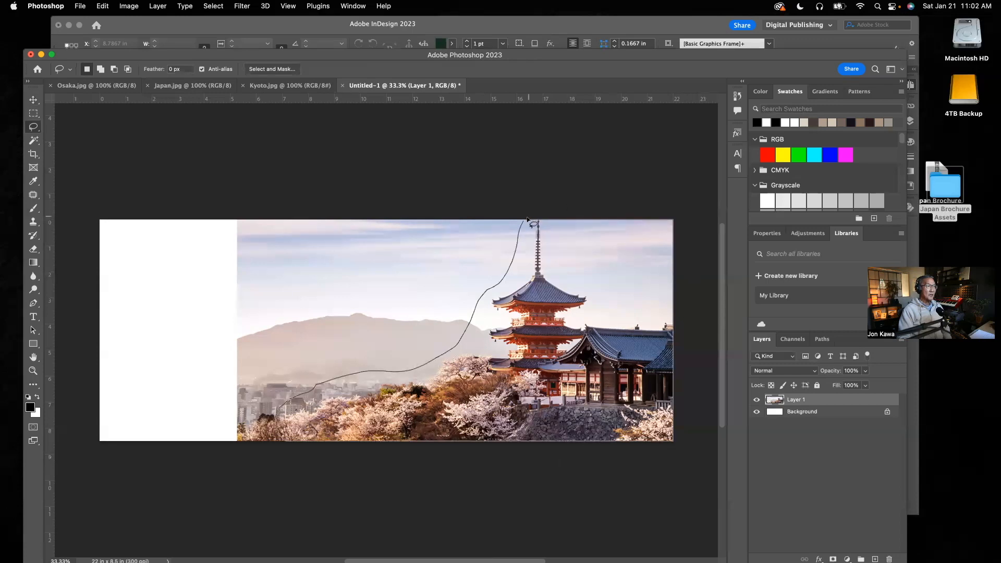
left_click_drag(524, 221, 313, 454)
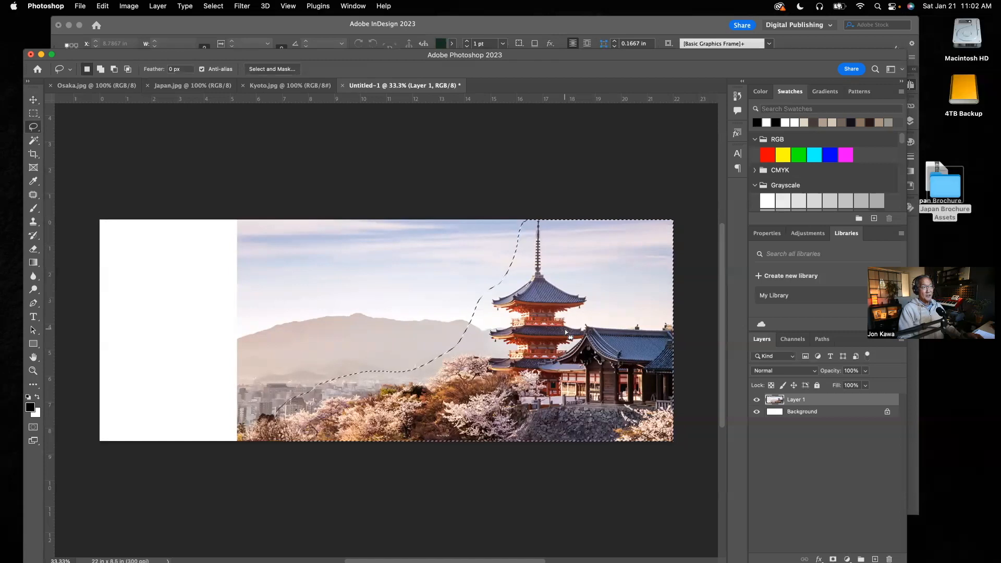
key("super+d")
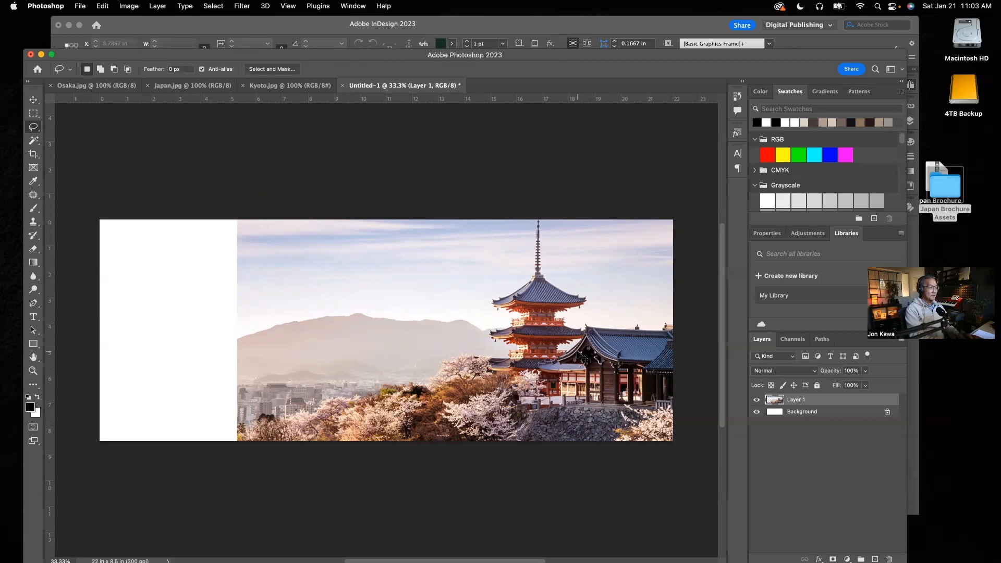
key("super+z")
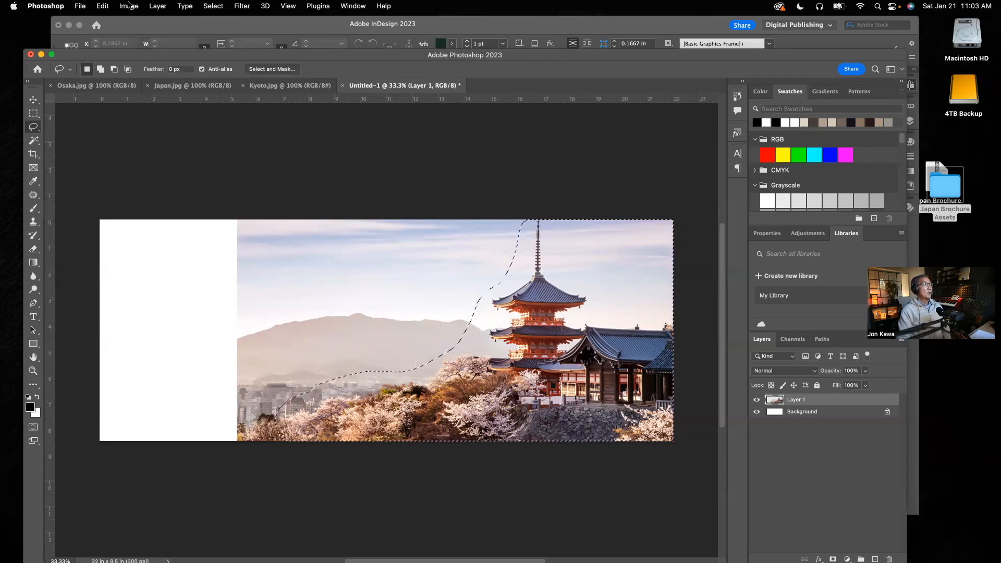
Feather the lassoed pagoda selection by 10 pixels, checking the Japan spread in InDesign for comparison before applying it.
left_click(213, 6)
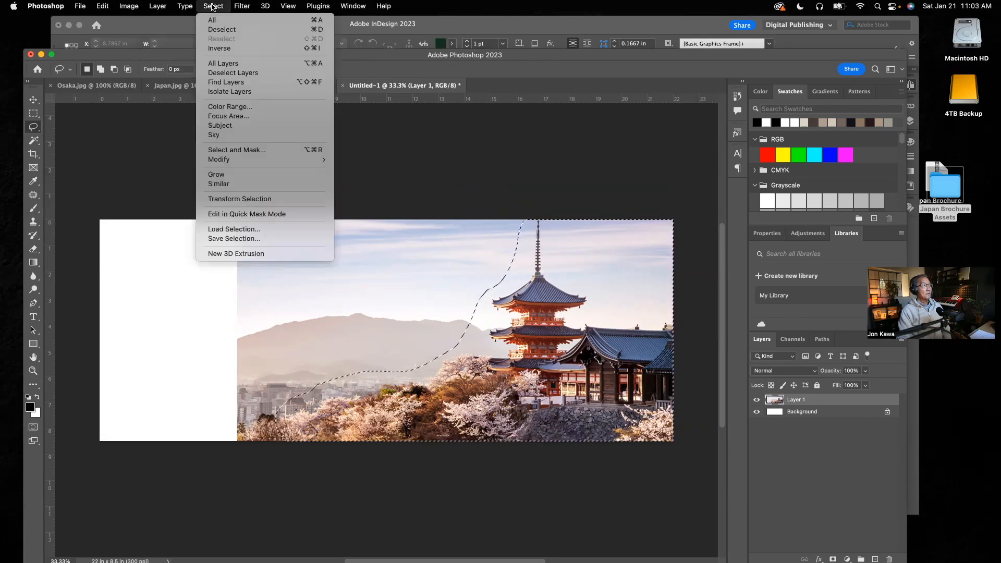
mouse_move(233, 161)
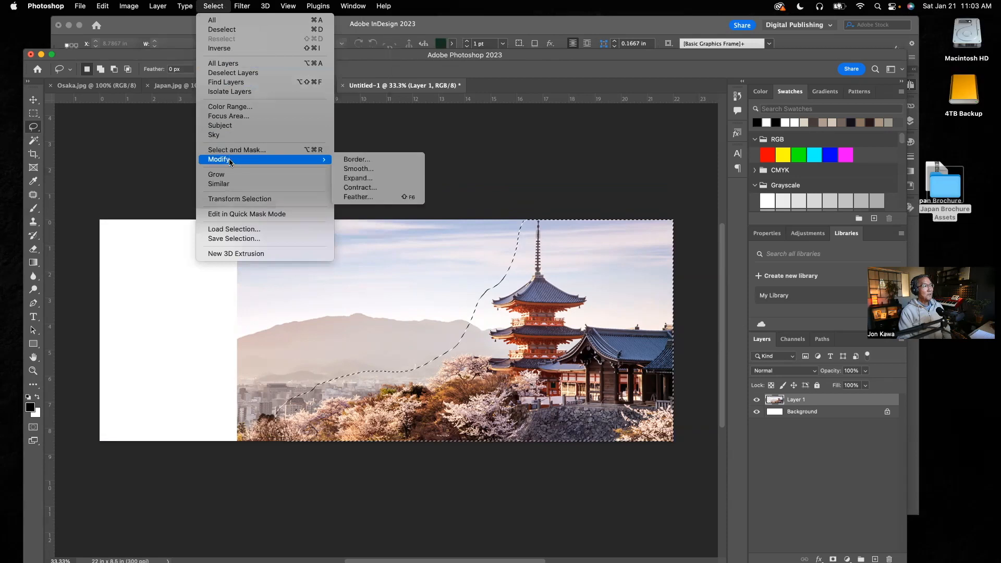
left_click(368, 201)
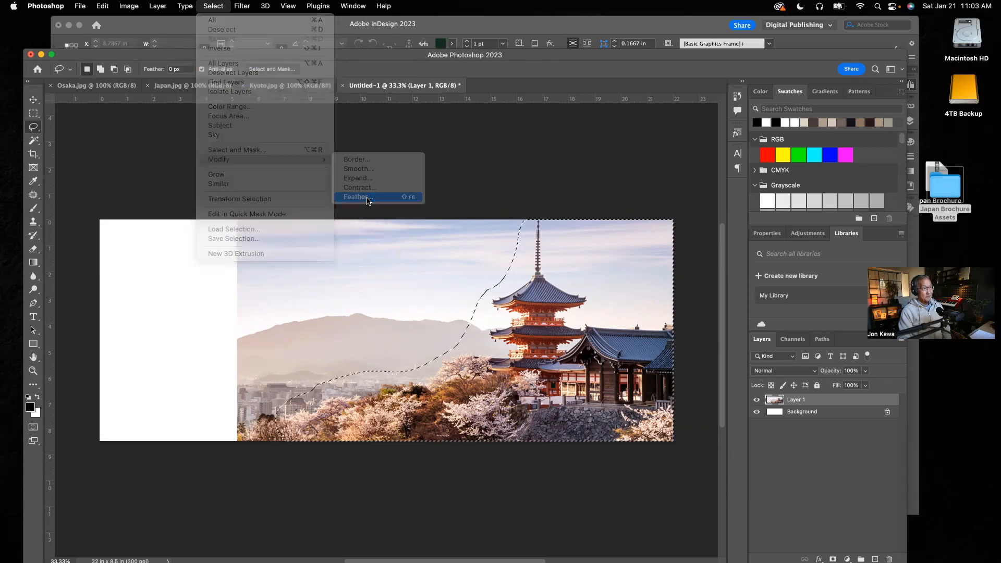
left_click_drag(447, 270, 360, 168)
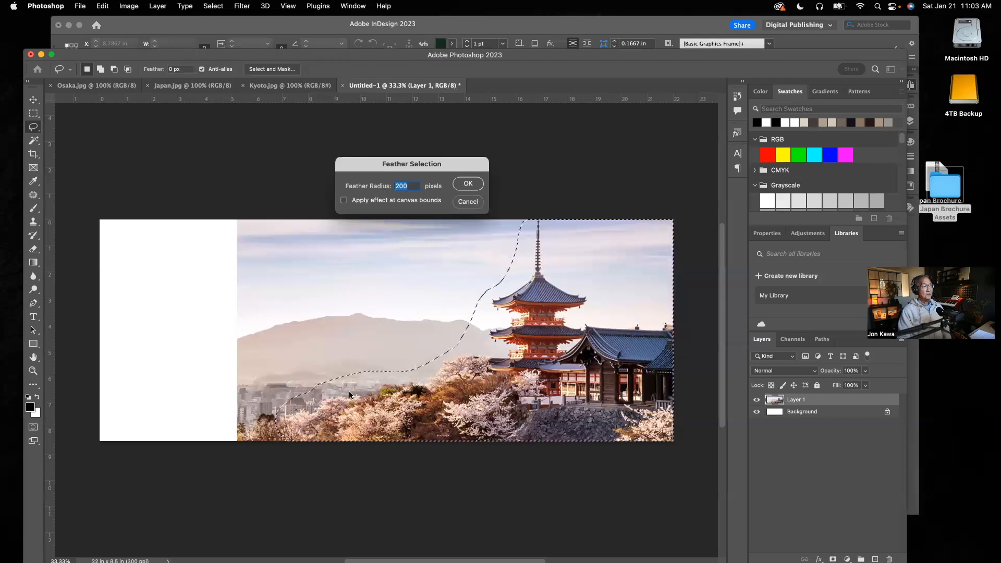
left_click(292, 29)
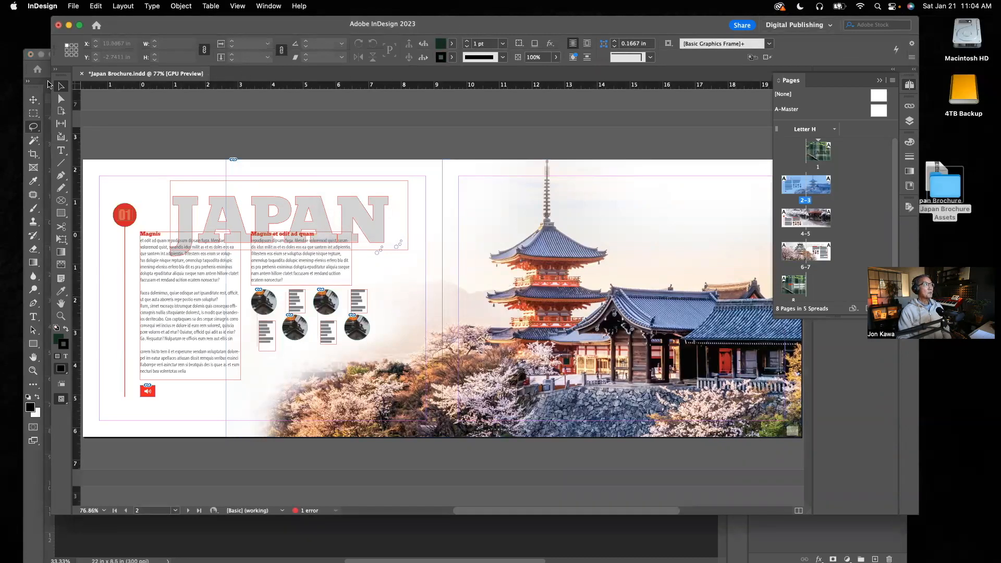
left_click(48, 84)
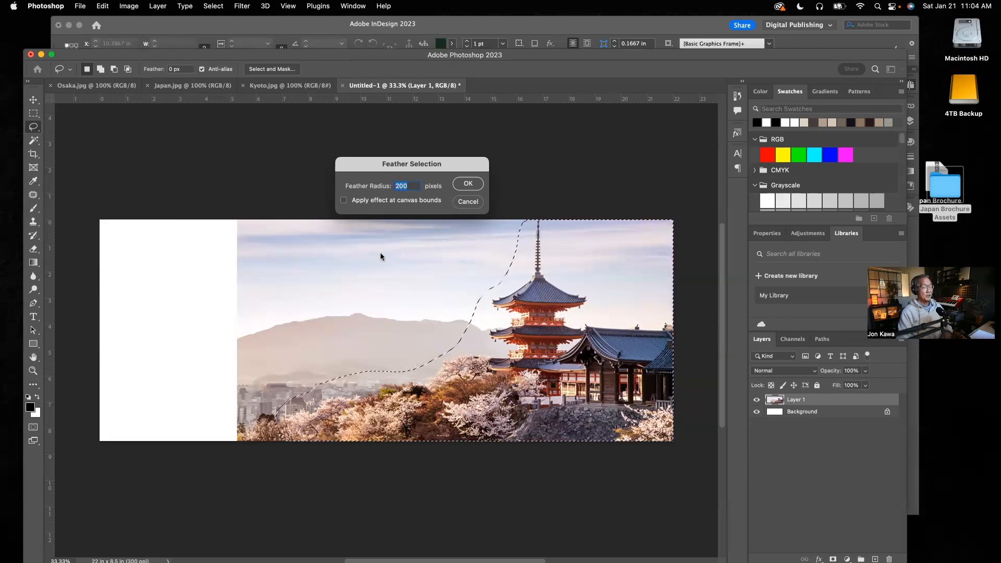
type("10")
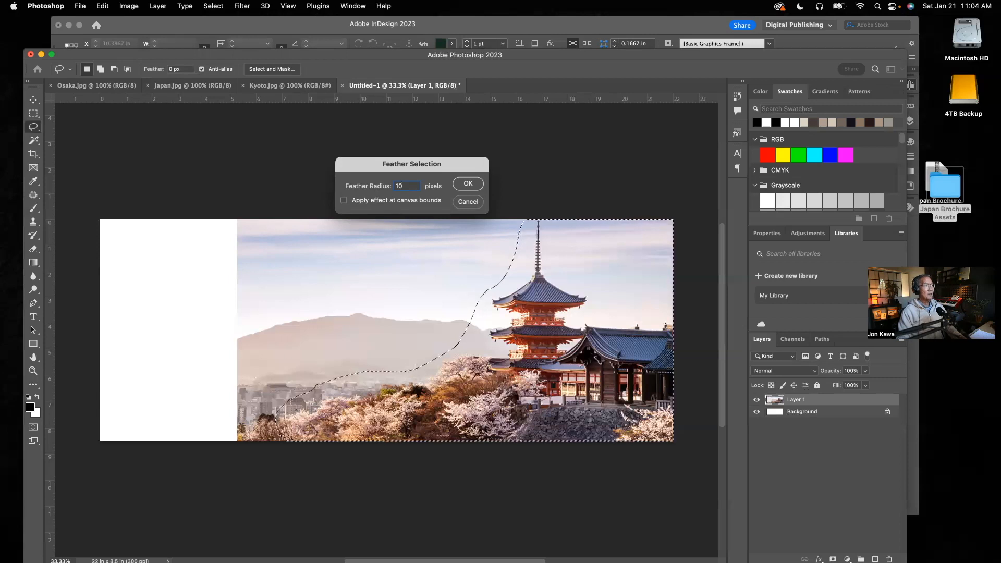
left_click(462, 184)
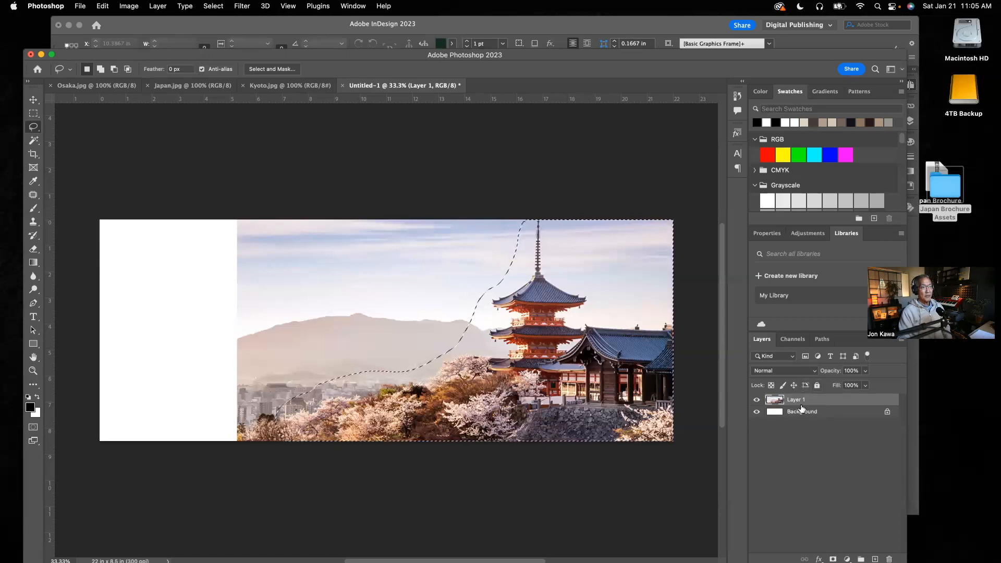
Add a layer mask to Layer 1 that reveals the selection, and step the history back to the Lasso state.
left_click(161, 6)
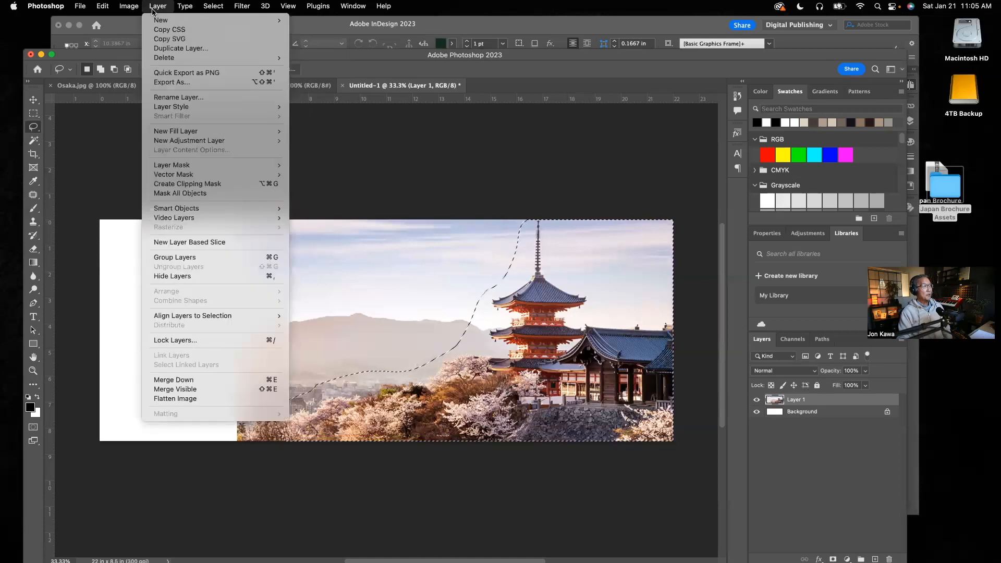
mouse_move(175, 167)
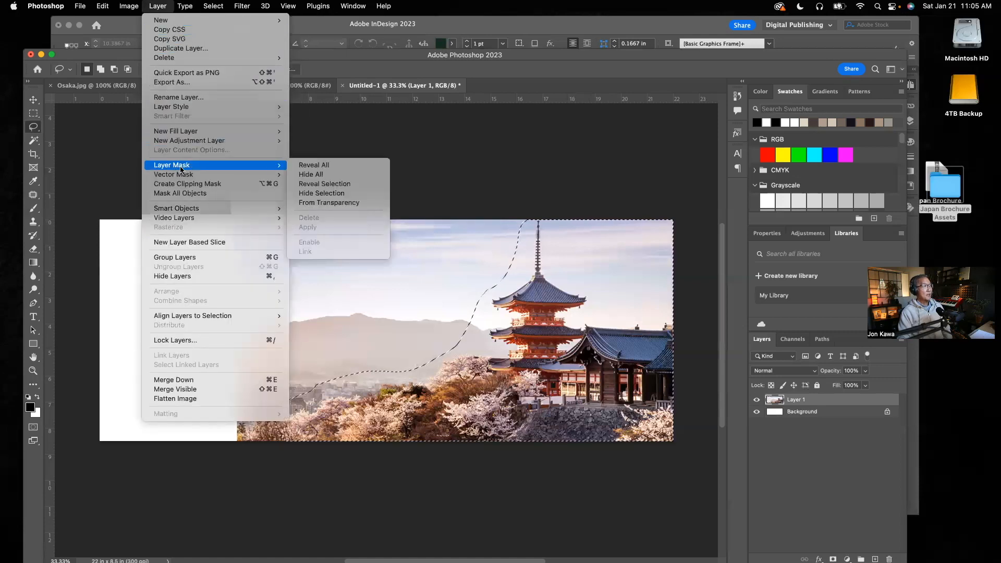
left_click(316, 185)
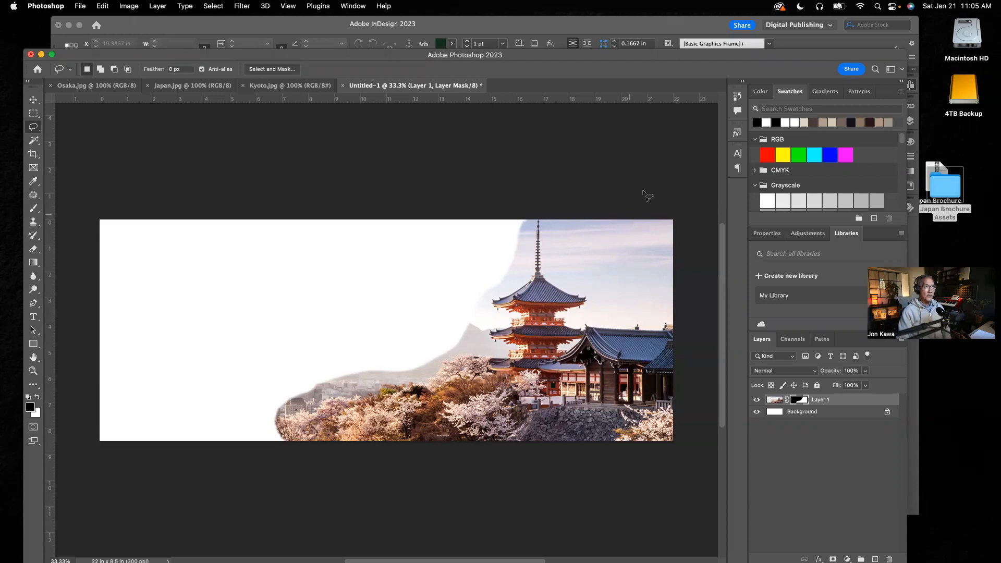
left_click(737, 95)
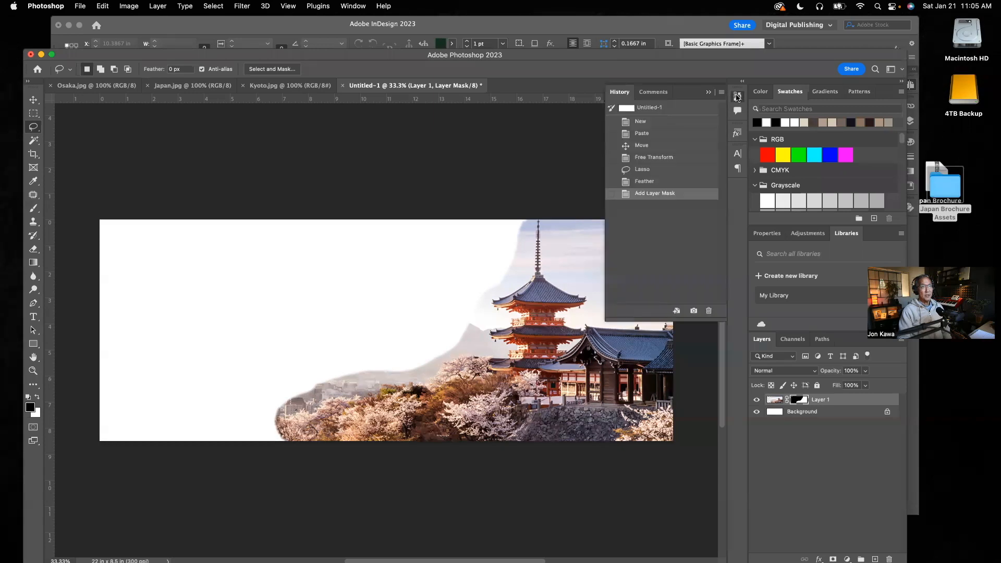
left_click(642, 170)
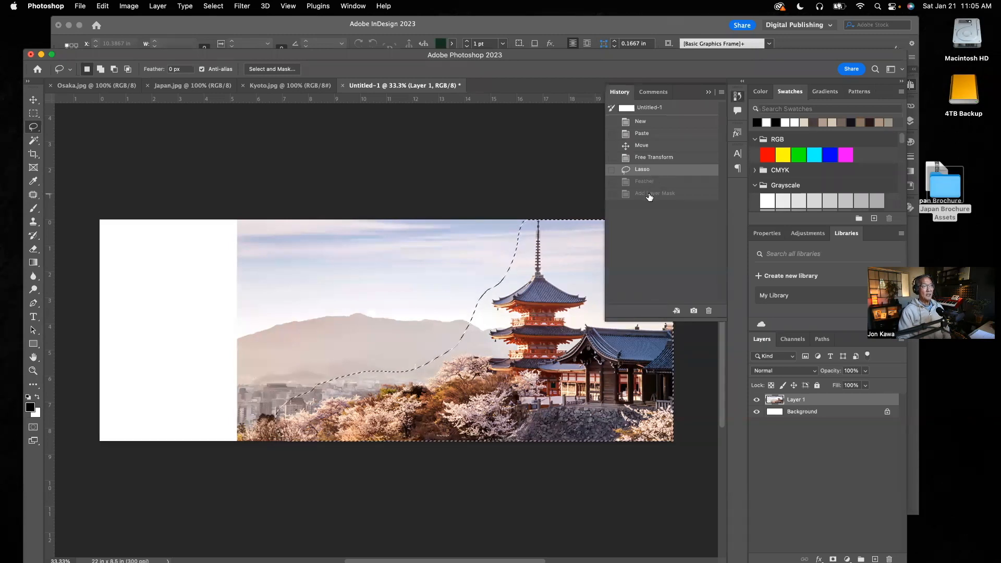
Feather the lassoed pagoda selection with a radius of 200 pixels.
left_click(224, 10)
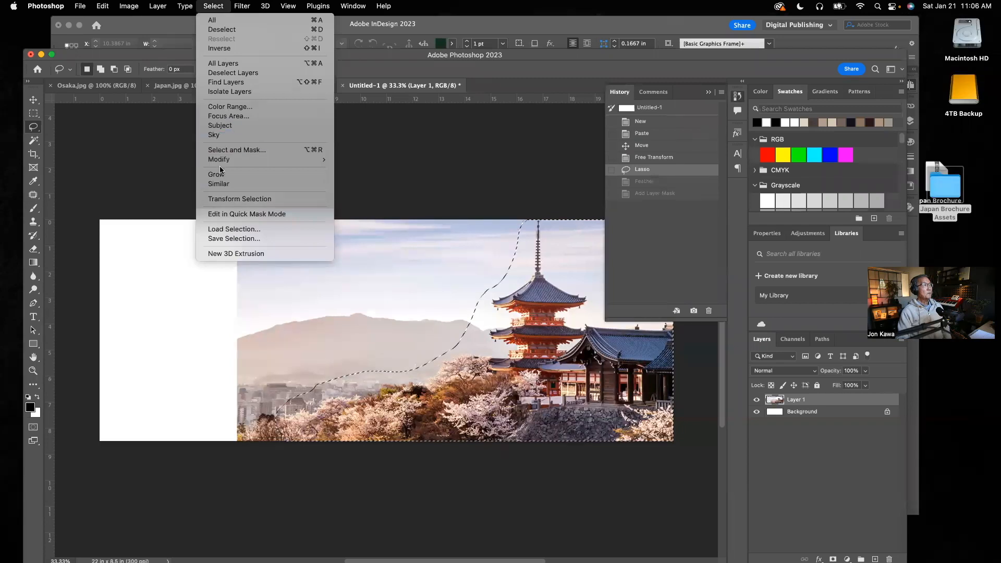
mouse_move(221, 165)
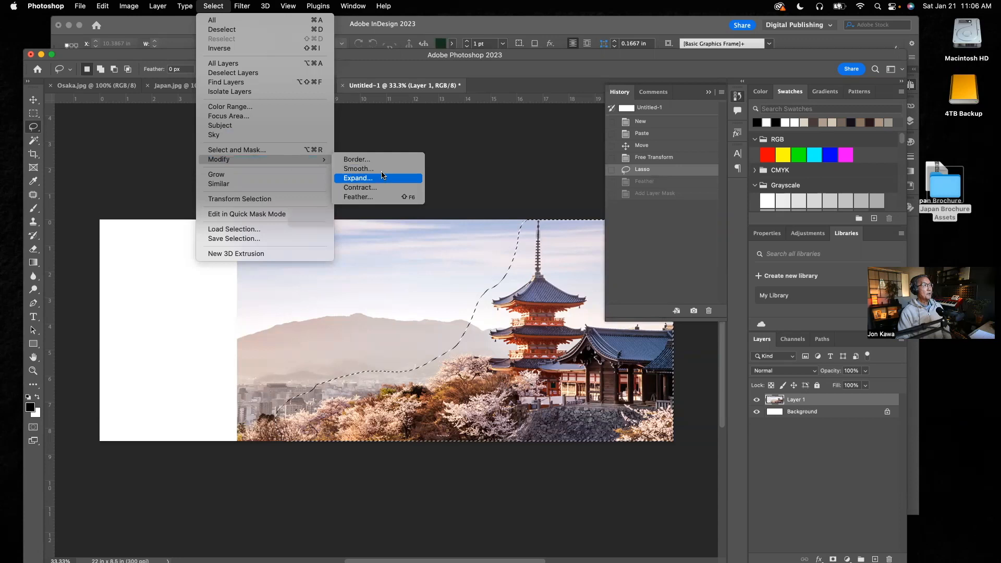
left_click(358, 197)
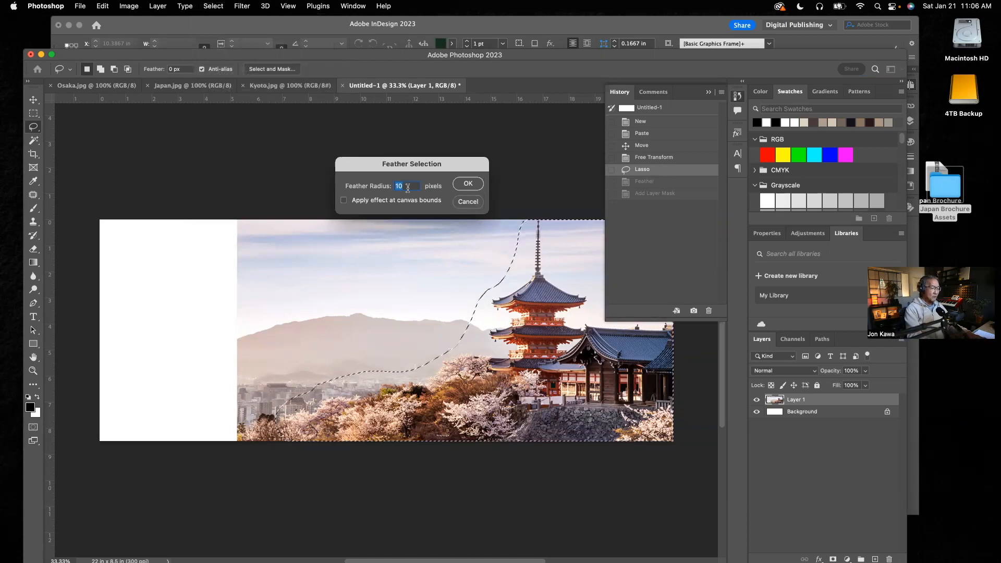
type("200")
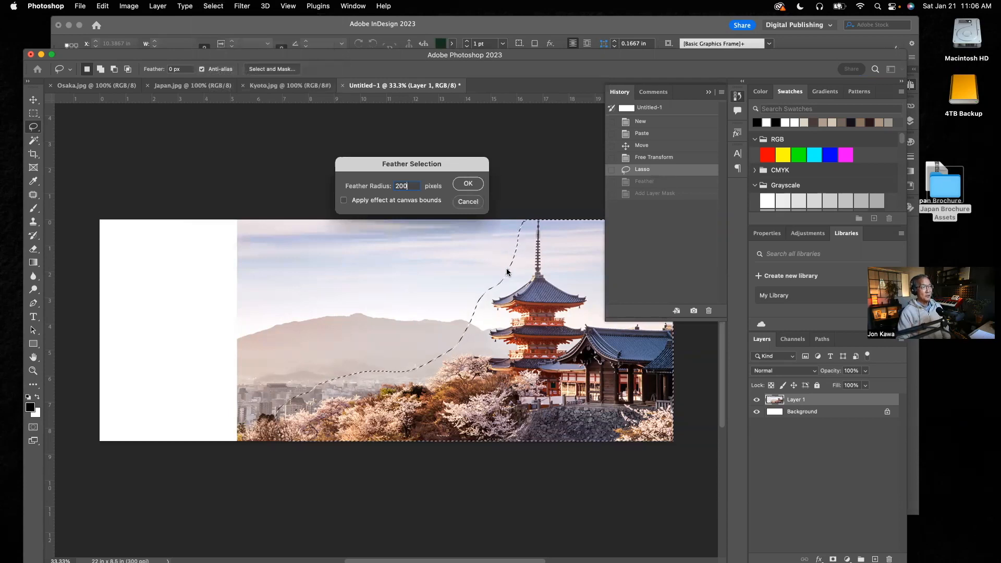
left_click(466, 183)
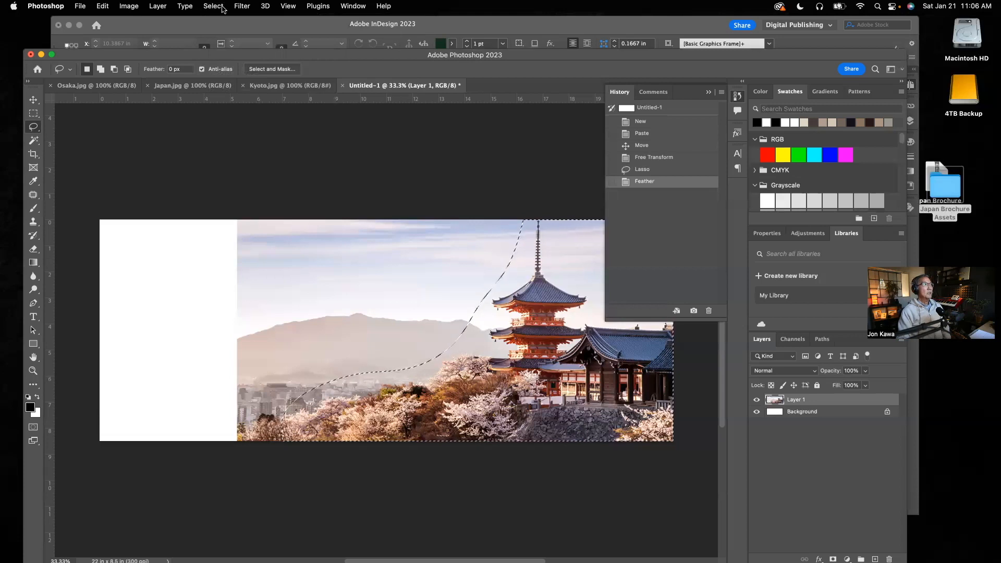
Add a layer mask to Layer 1 that reveals the feathered selection, and put the history list away.
left_click(158, 6)
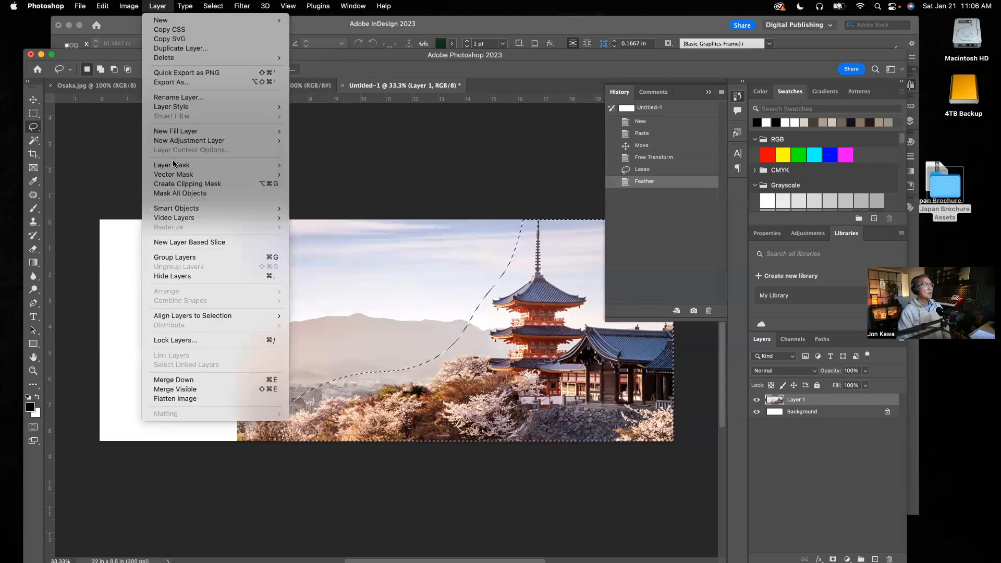
mouse_move(175, 168)
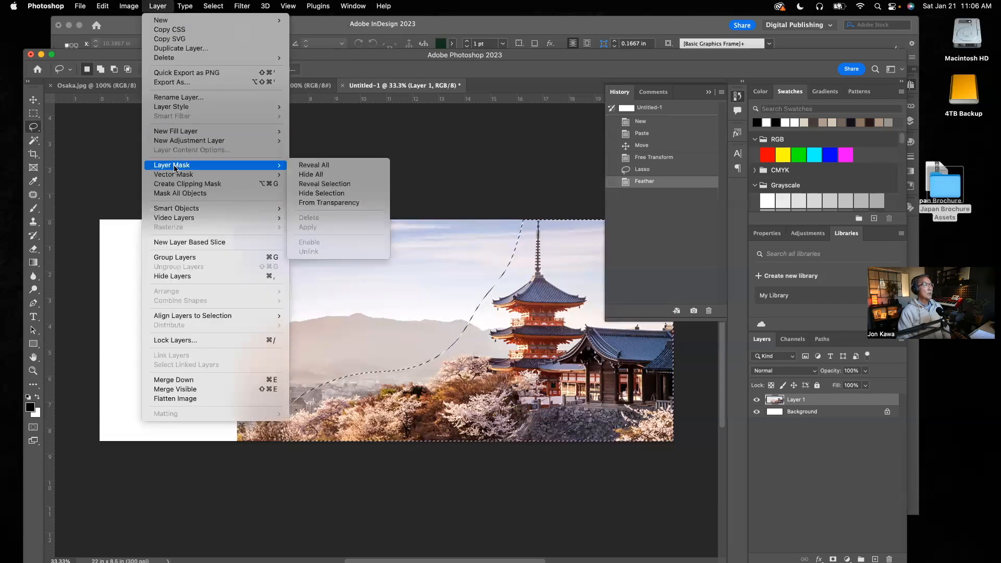
left_click(320, 184)
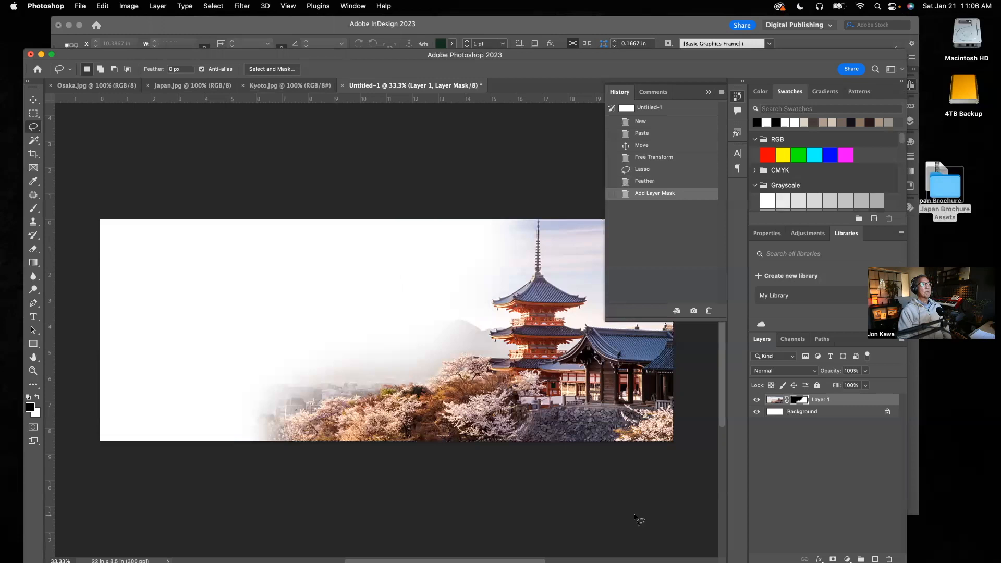
left_click(707, 93)
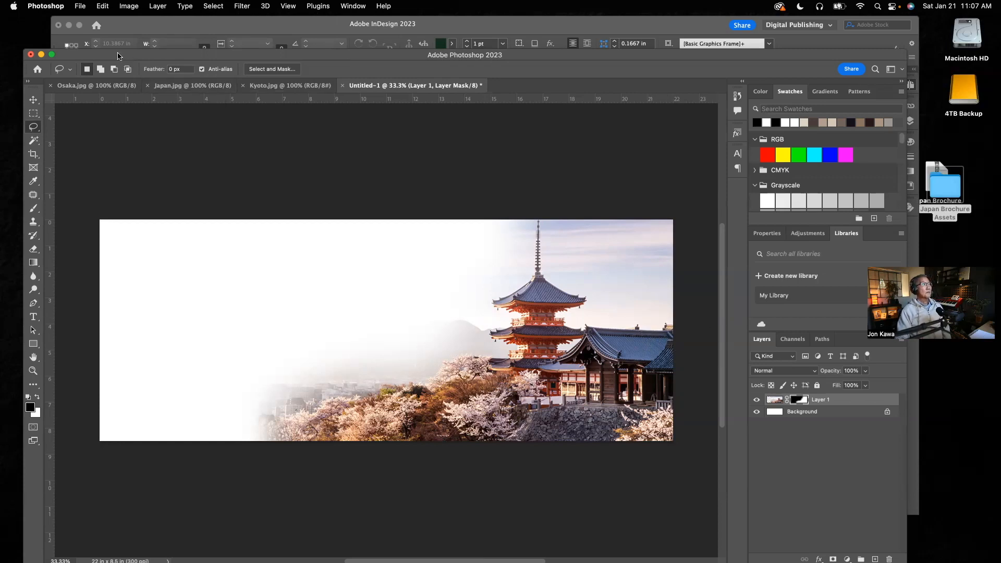
Start saving a copy on the computer, choosing the 4TB Backup drive's Japan Travel Brochure > Japan Brochure Assets > Images folder as destination.
left_click(80, 7)
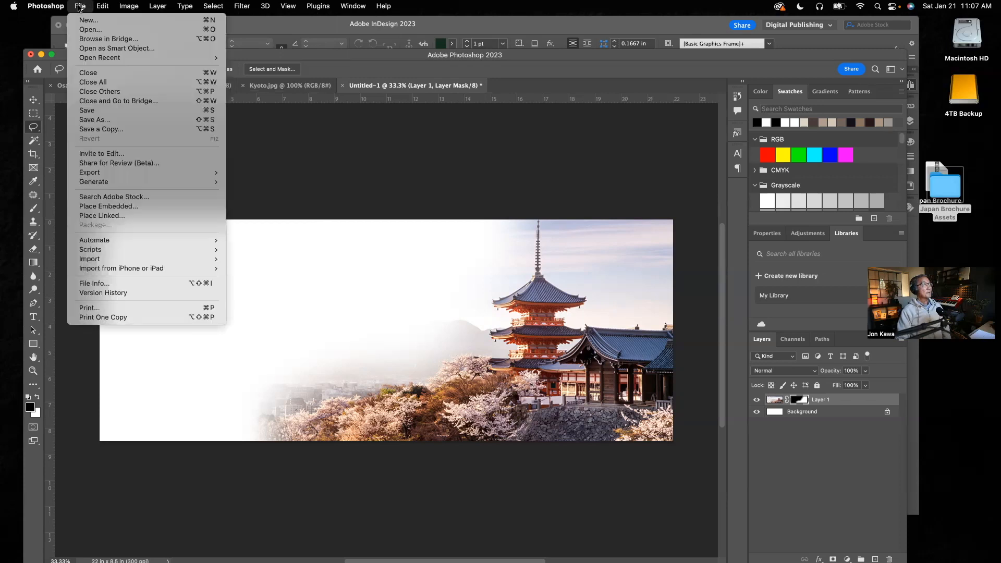
left_click(104, 130)
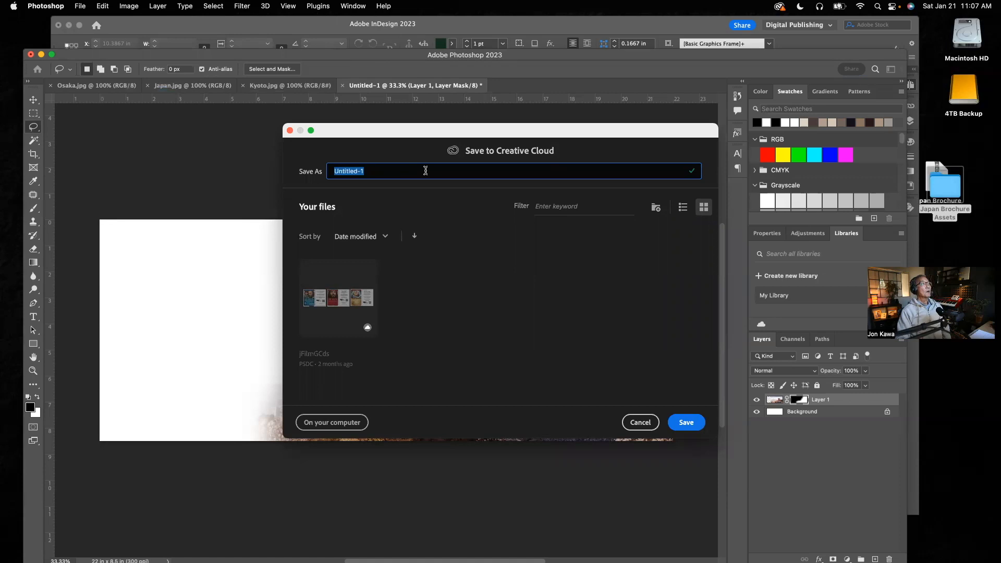
left_click(351, 424)
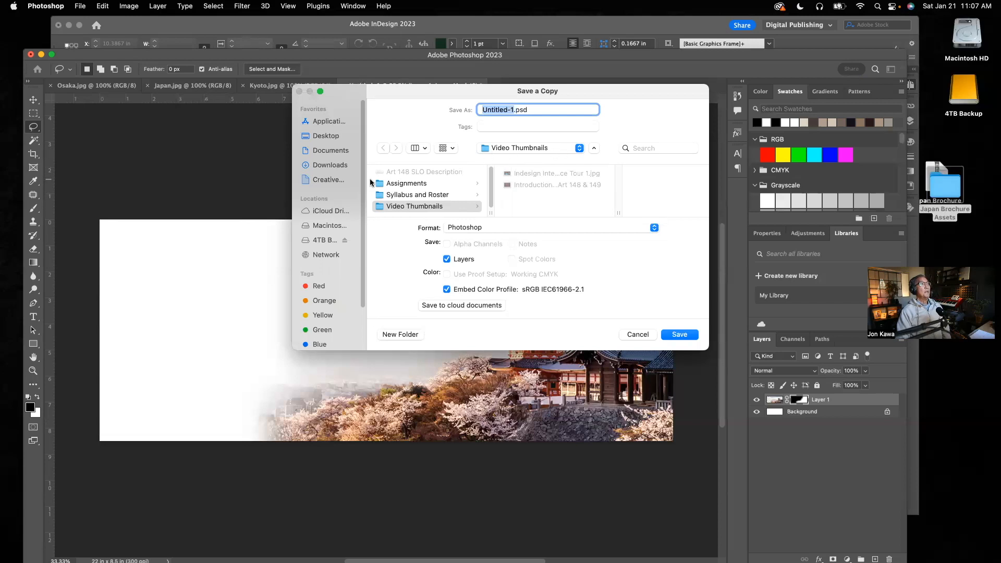
left_click(328, 242)
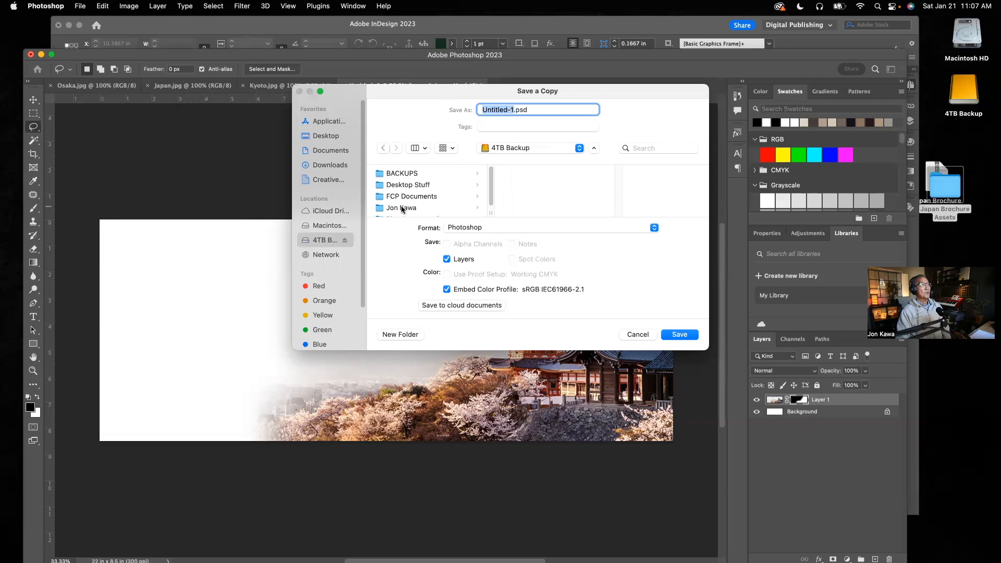
left_click(402, 208)
left_click(522, 174)
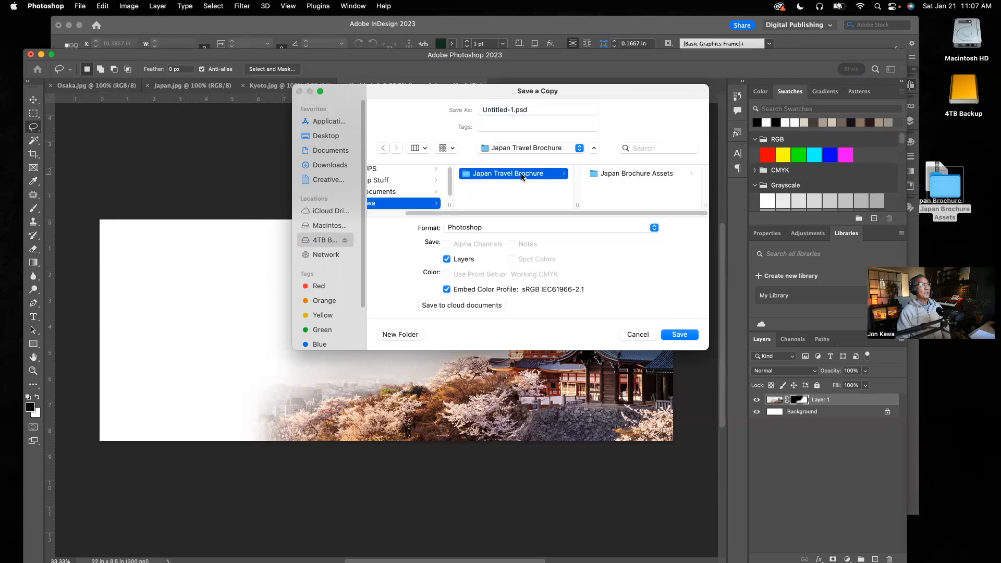
left_click(619, 178)
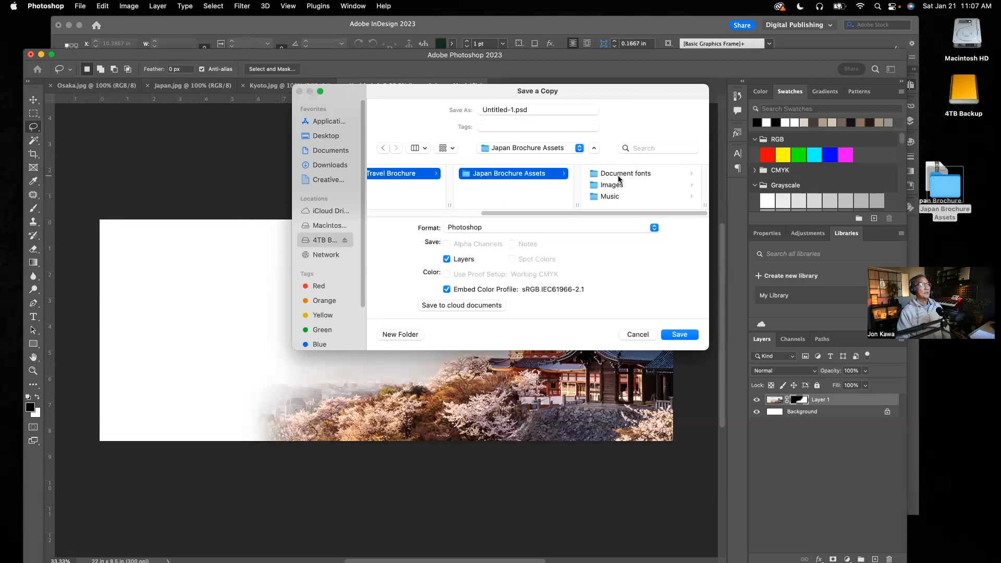
left_click(618, 187)
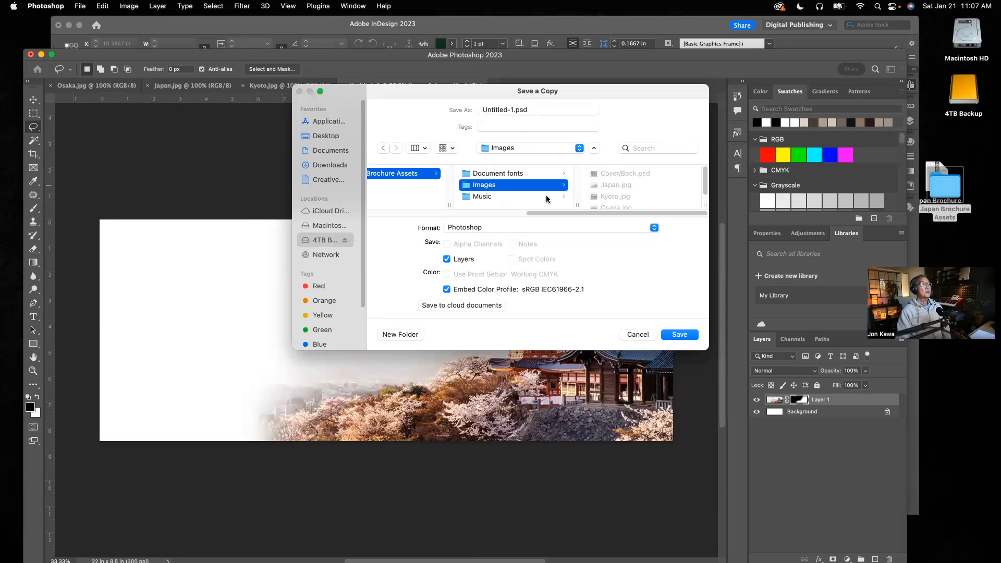
Set the format of the copy being saved to PNG.
left_click(654, 227)
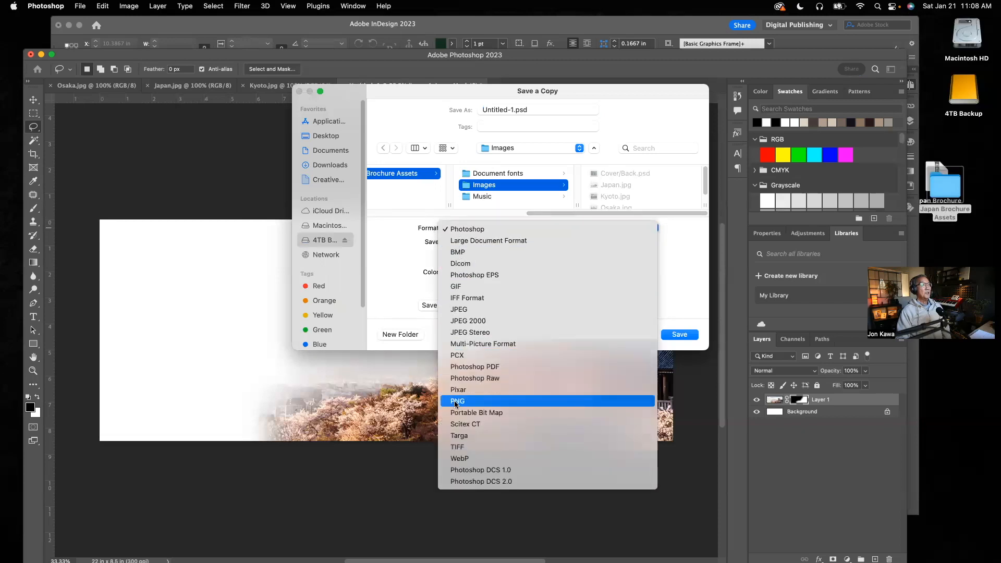
left_click(398, 246)
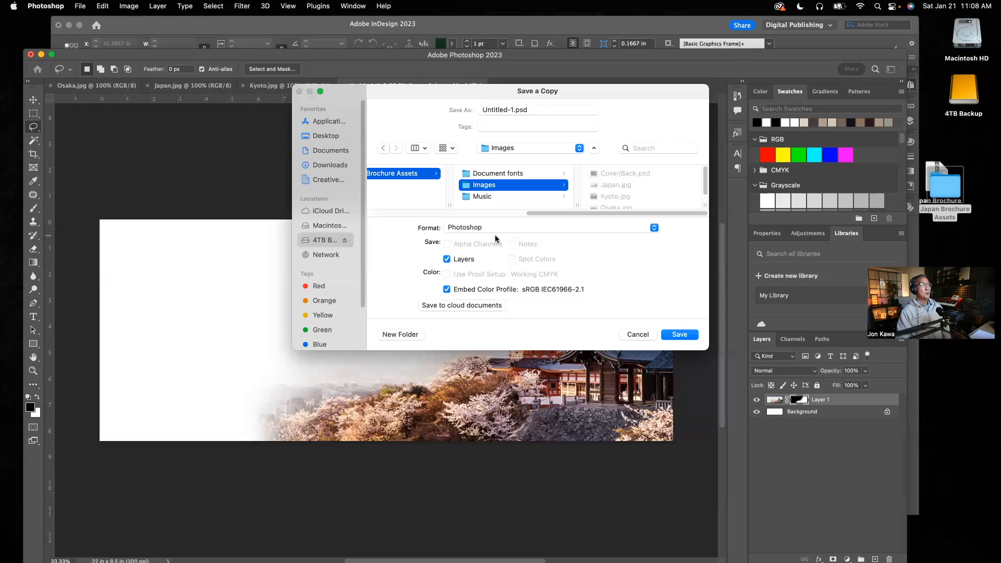
left_click(654, 228)
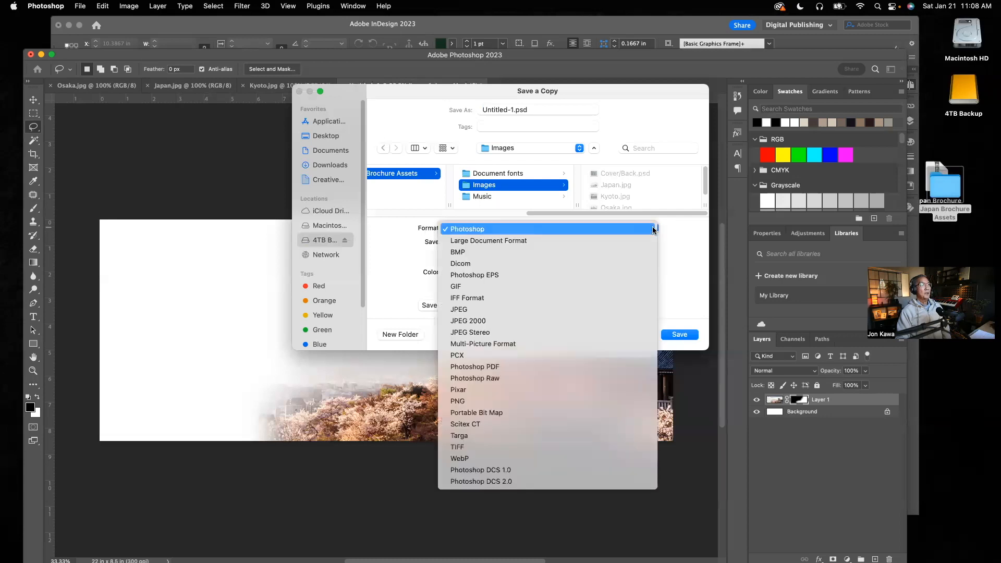
left_click(460, 401)
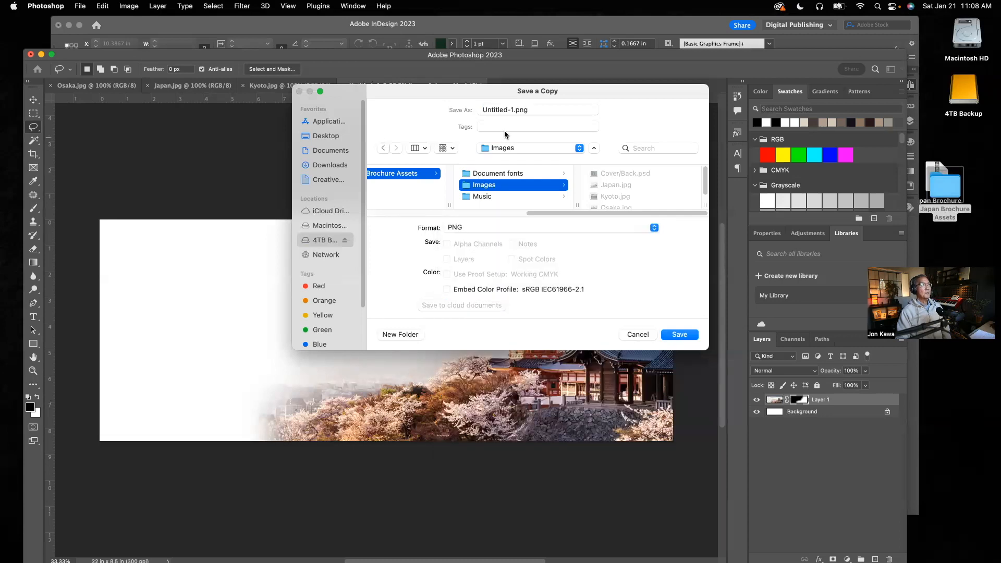
Name the copy Japan vignette and save it with the large file size (fastest saving) option.
left_click(513, 109)
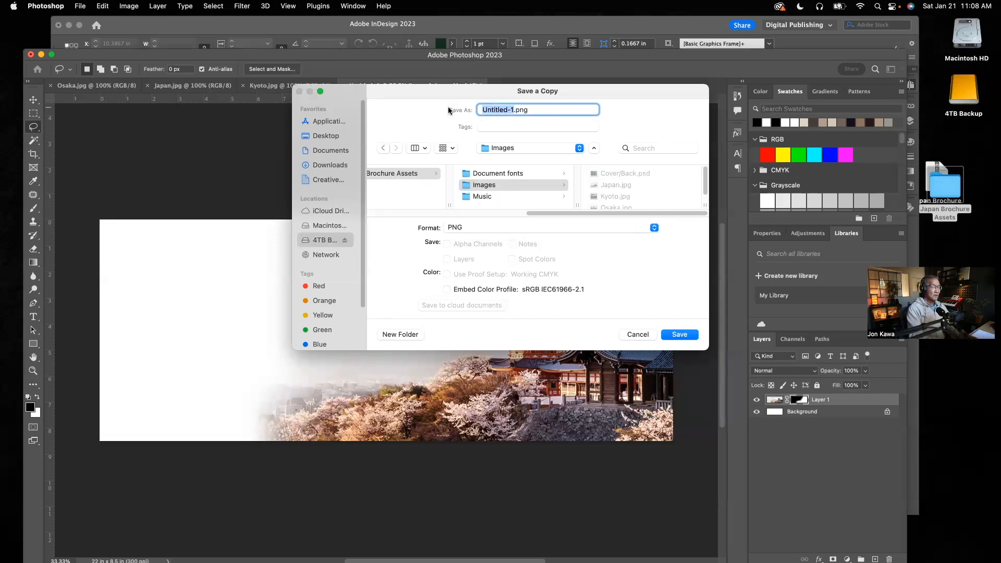
type("Jap")
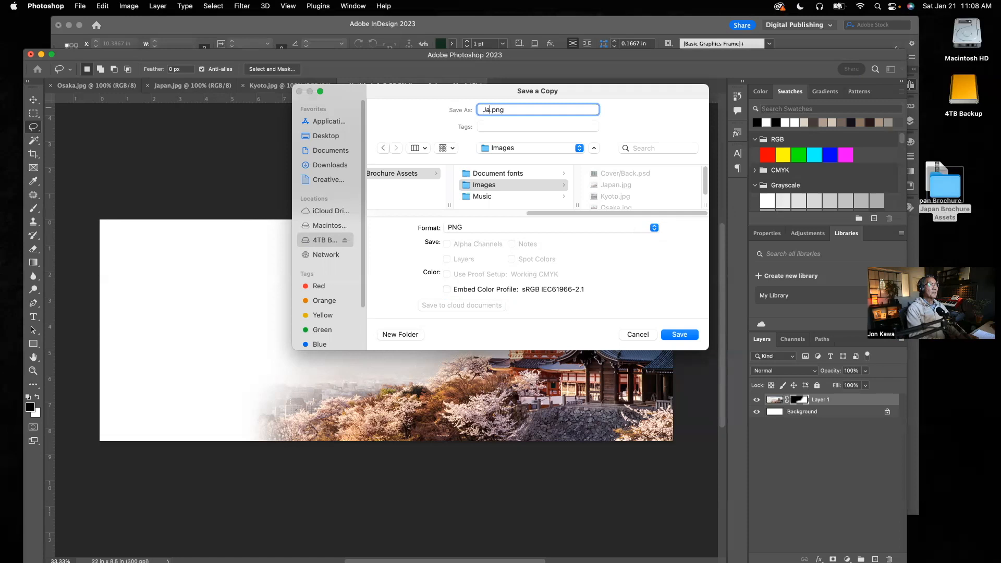
type("an")
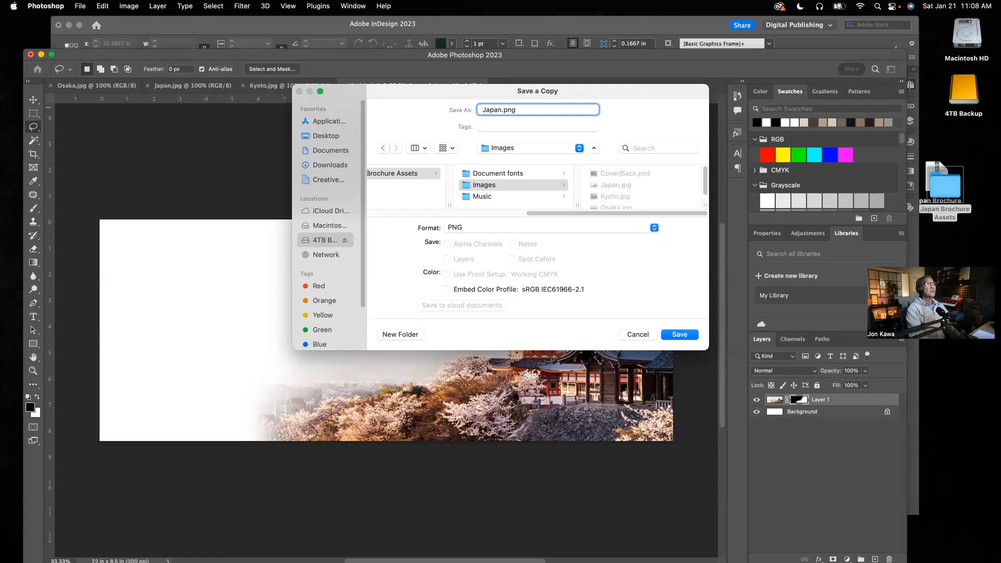
type(" vignette")
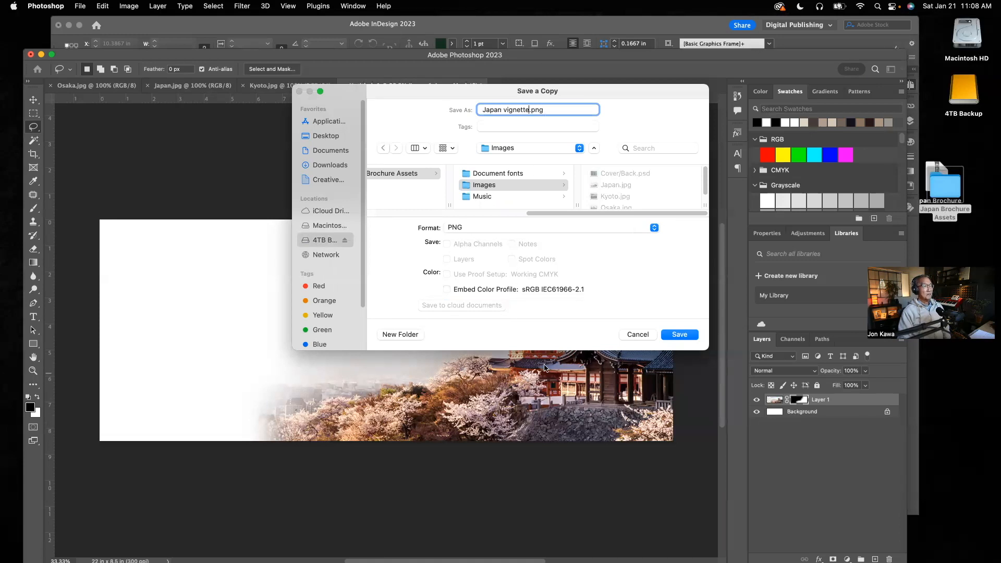
left_click(680, 335)
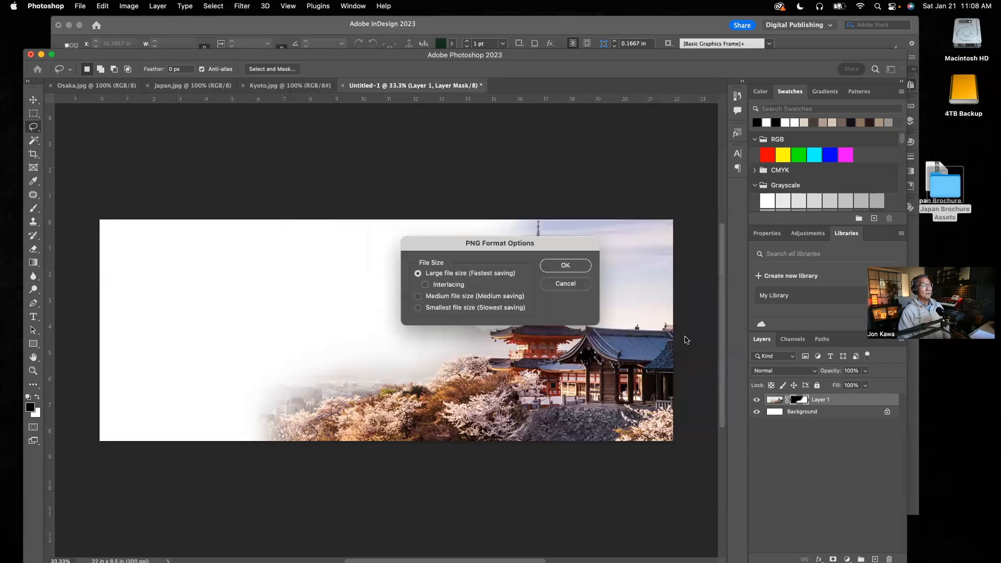
left_click(577, 267)
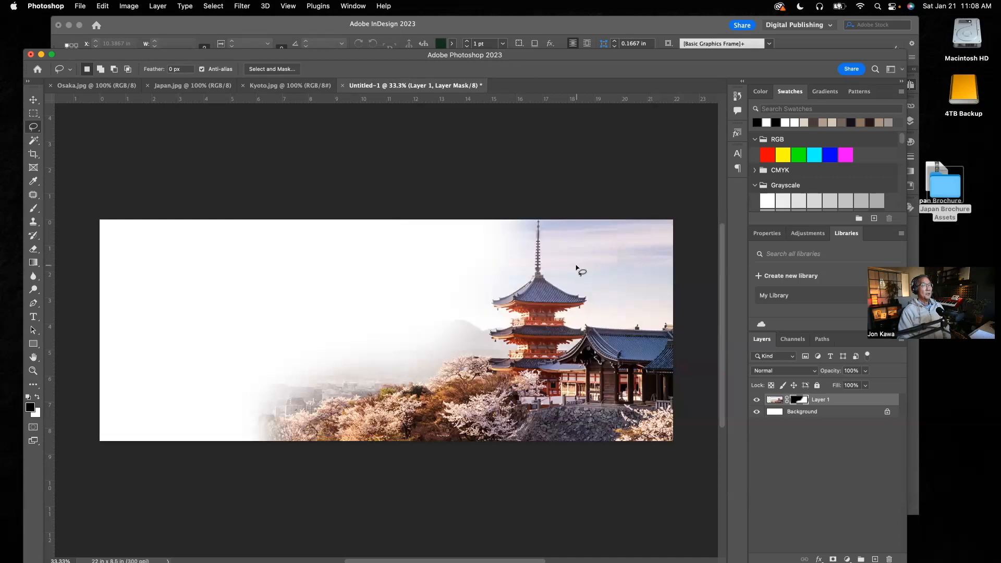
In Finder, browse the 4TB Backup drive to Japan Brochure Assets > Images, compare the previews of Japan vignette.png and Japan.jpg, and return to Photoshop.
double_click(969, 90)
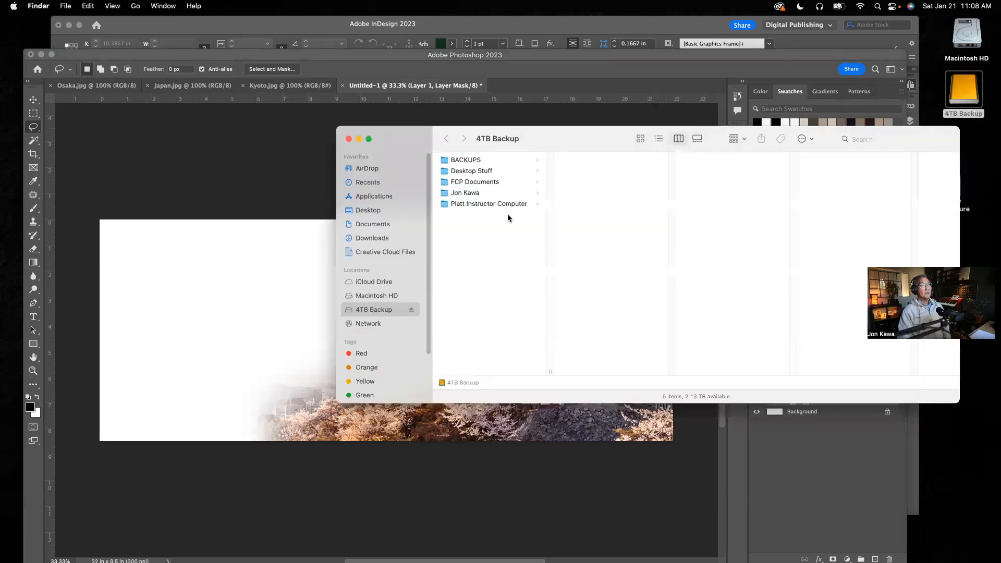
left_click(440, 199)
left_click(558, 166)
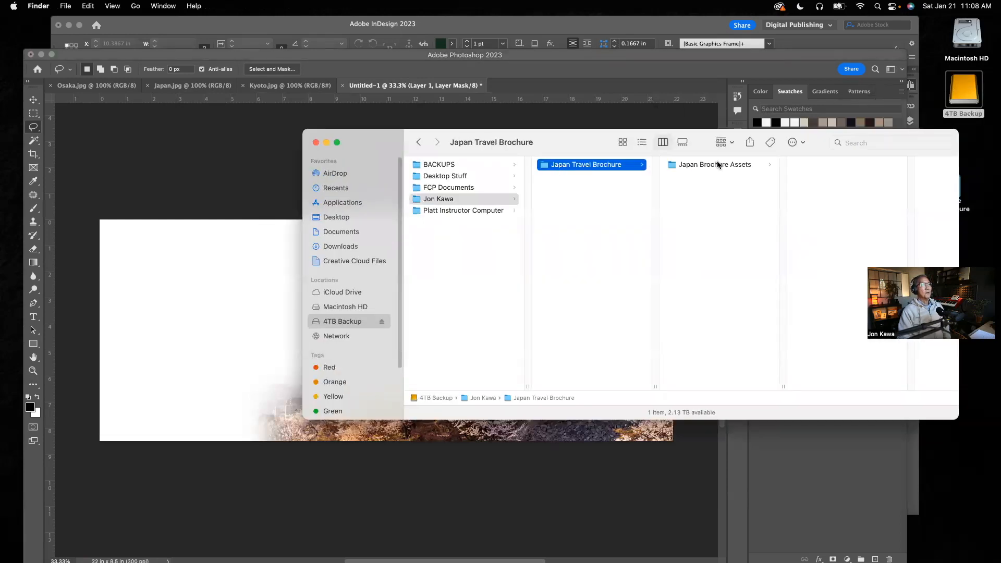
left_click(718, 165)
left_click(819, 177)
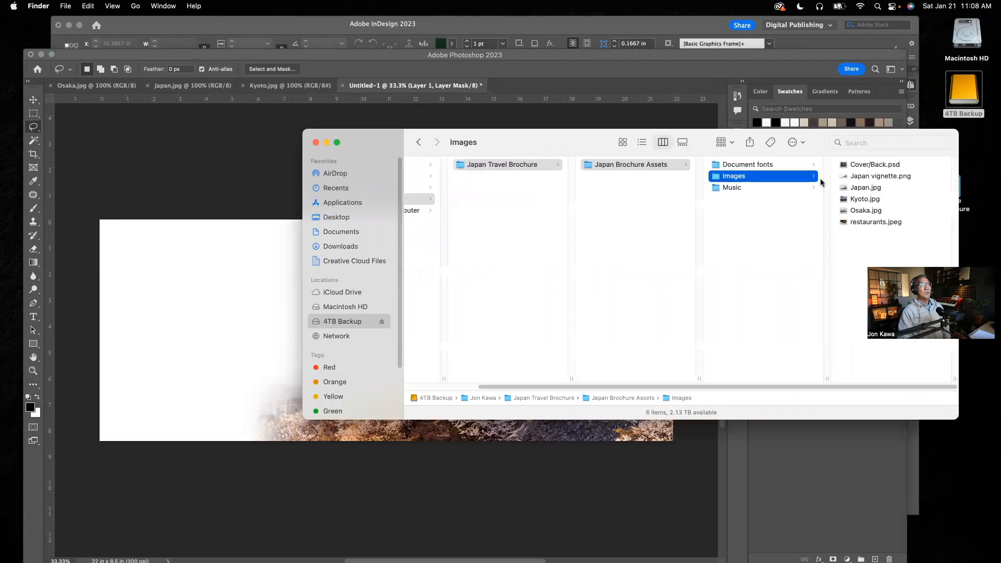
left_click(889, 177)
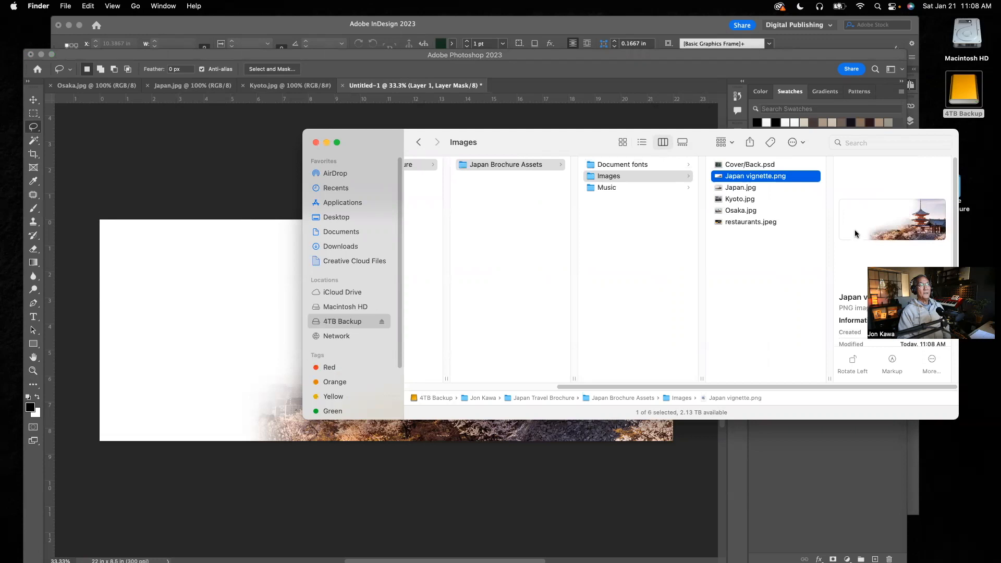
left_click(748, 190)
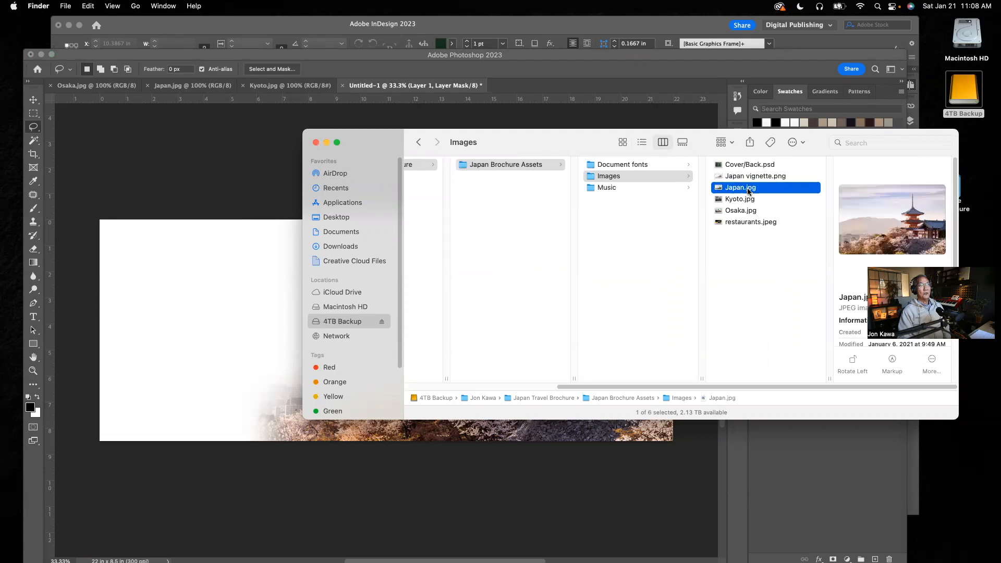
left_click(752, 178)
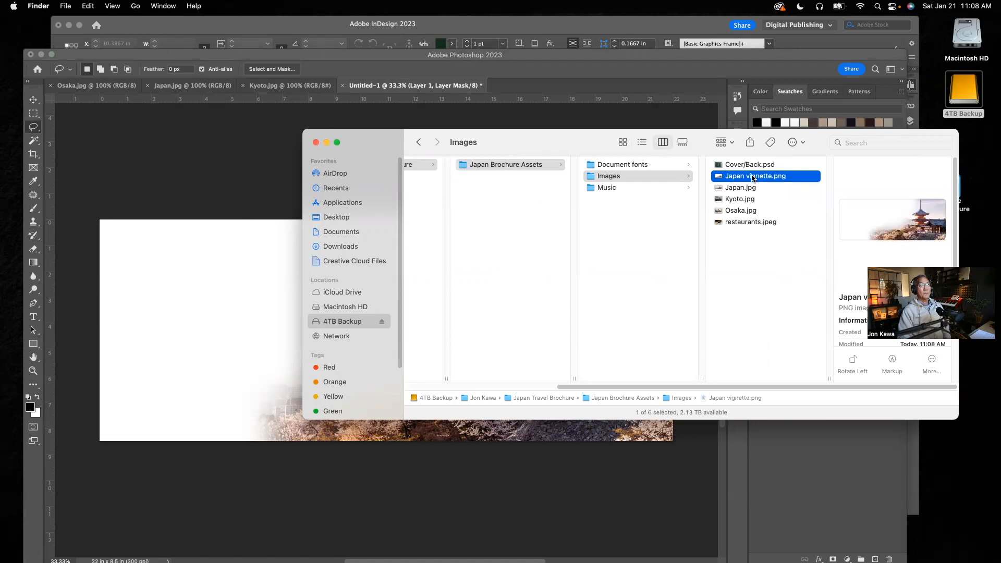
left_click(315, 142)
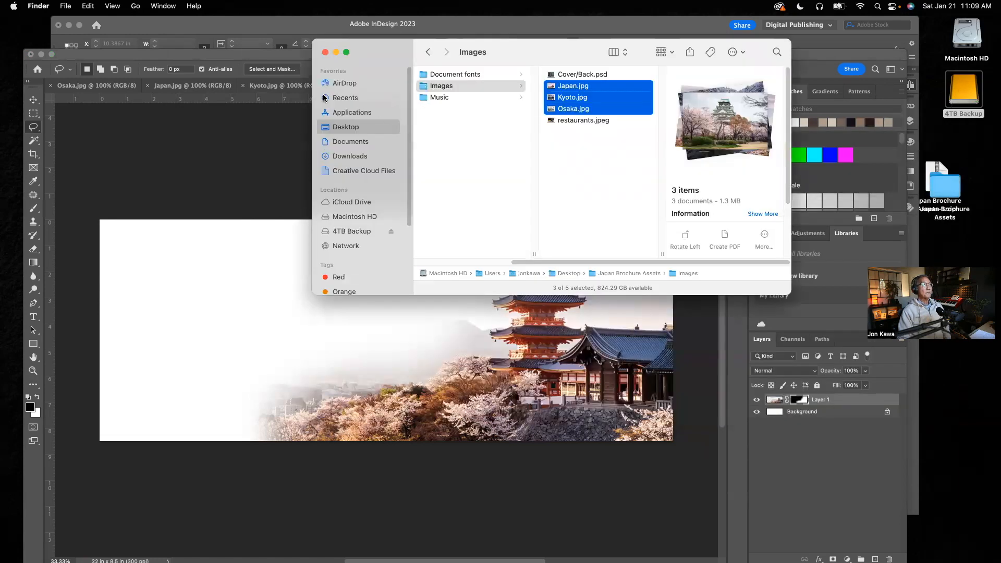
left_click(293, 143)
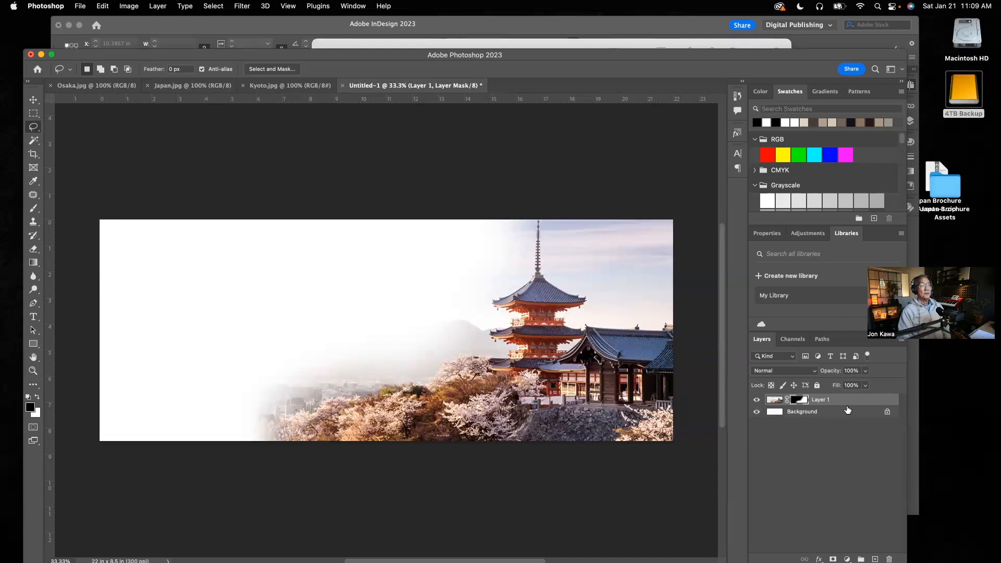
Hide Layer 1 in Untitled-1 and paste the entire Kyoto.jpg photo there as a new layer.
left_click(756, 400)
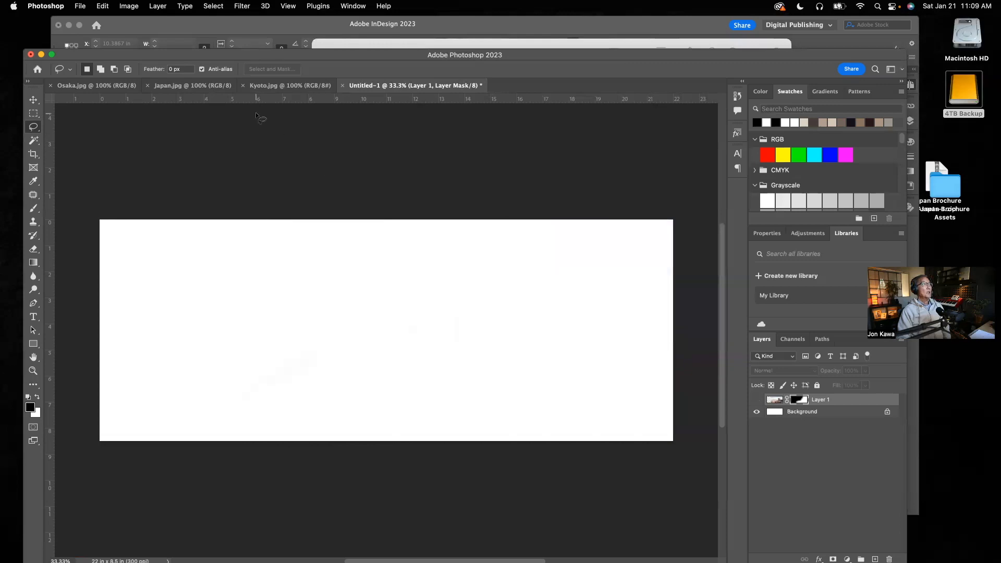
left_click(258, 86)
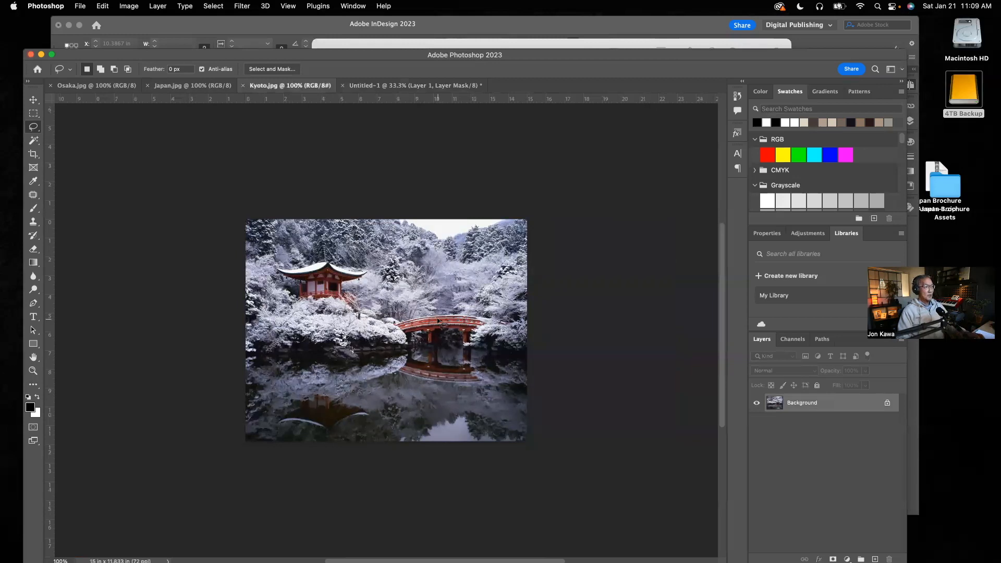
key("super+a")
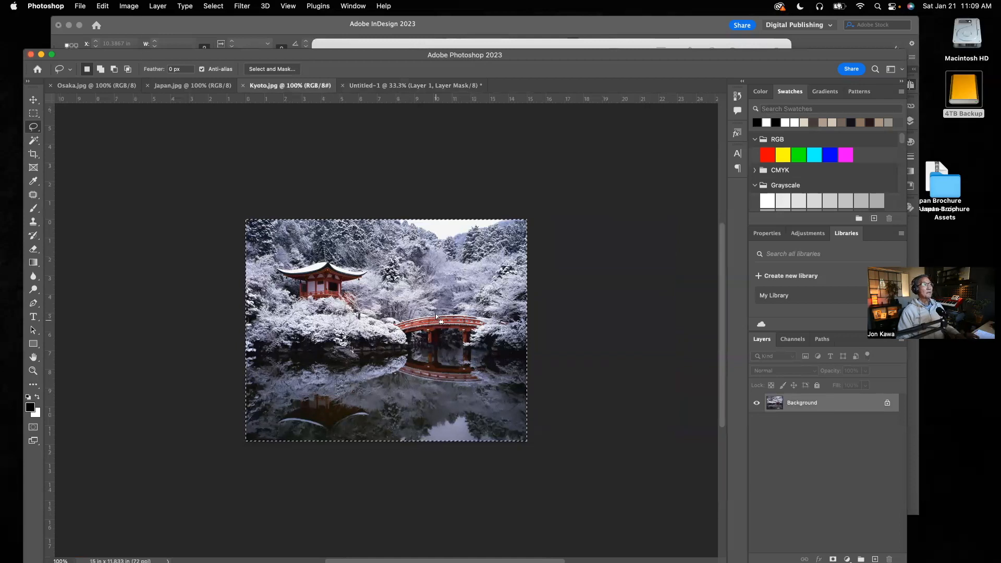
left_click(415, 89)
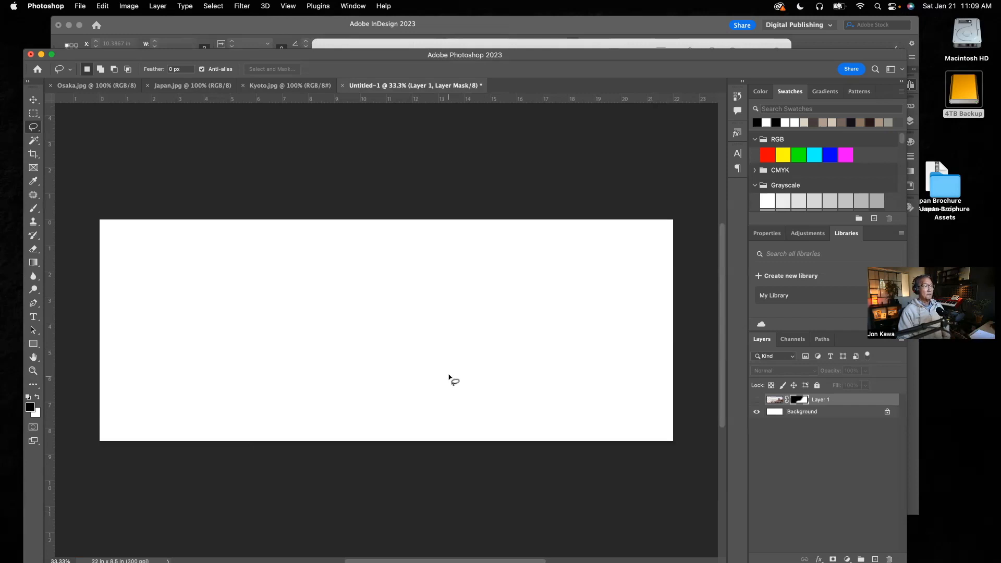
left_click(35, 101)
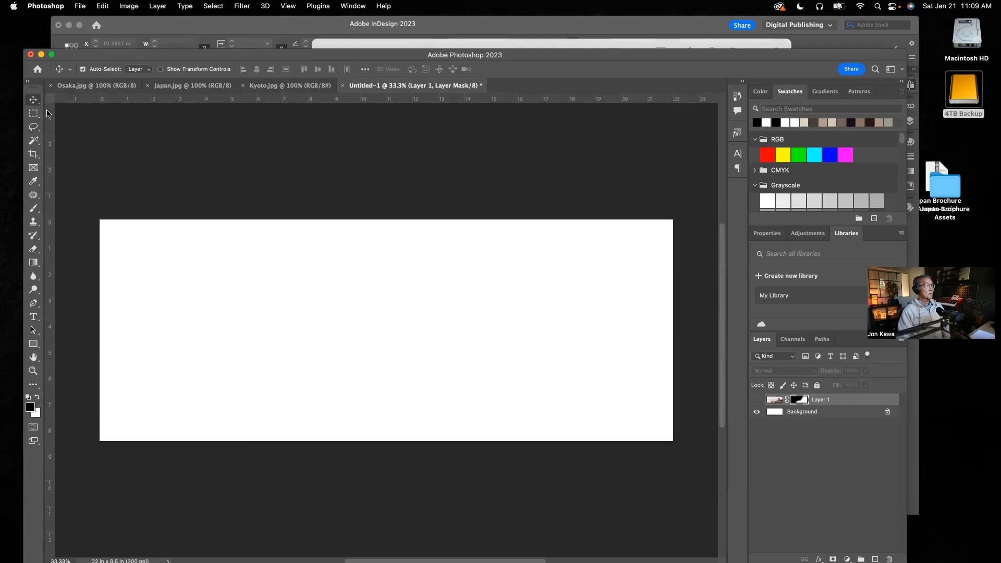
left_click(480, 288)
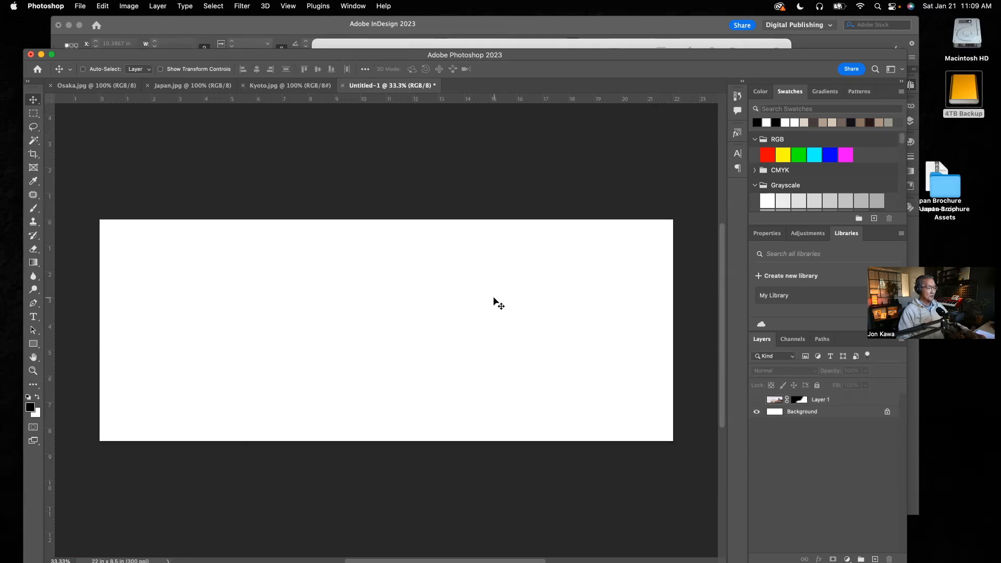
key("super+v")
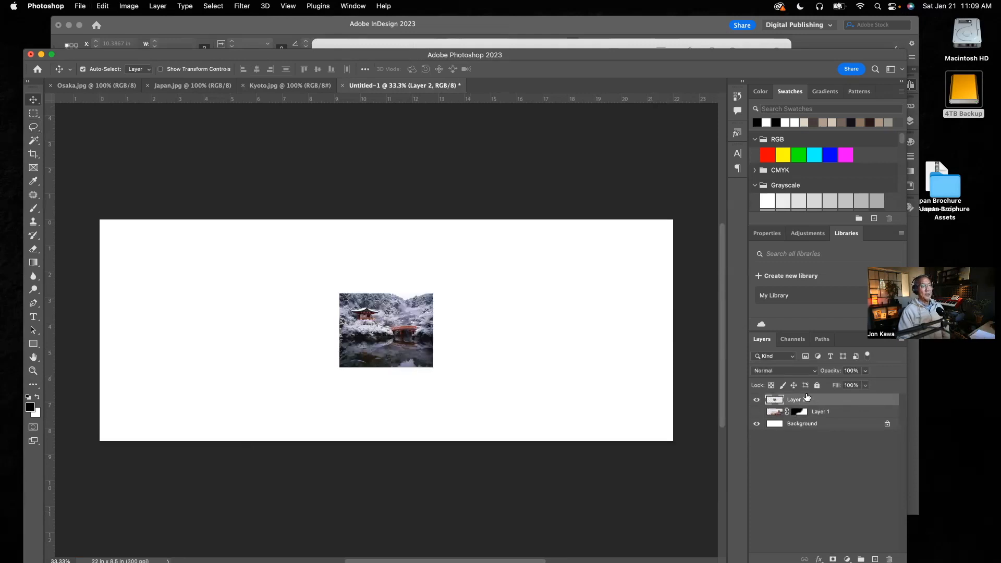
left_click(757, 413)
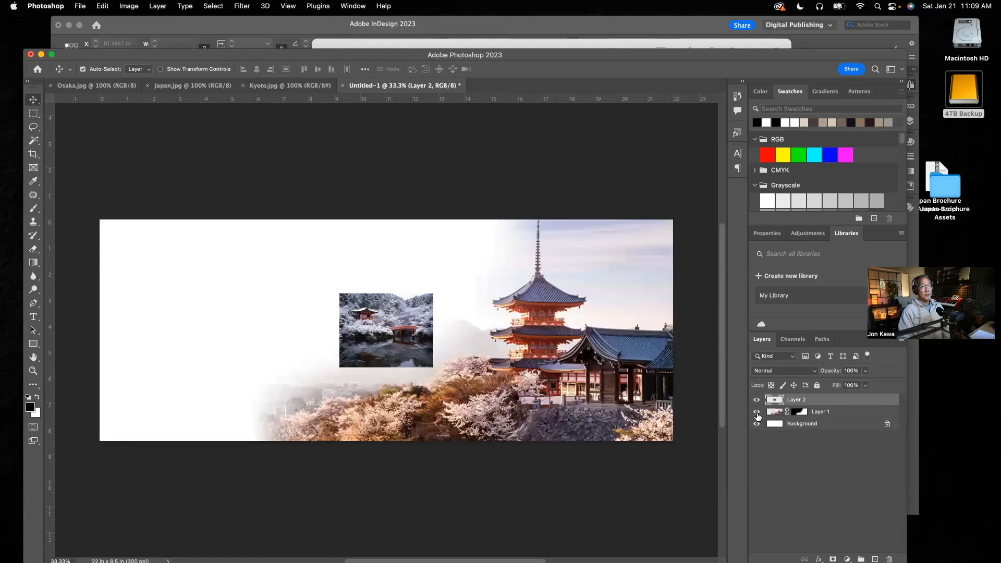
left_click(756, 412)
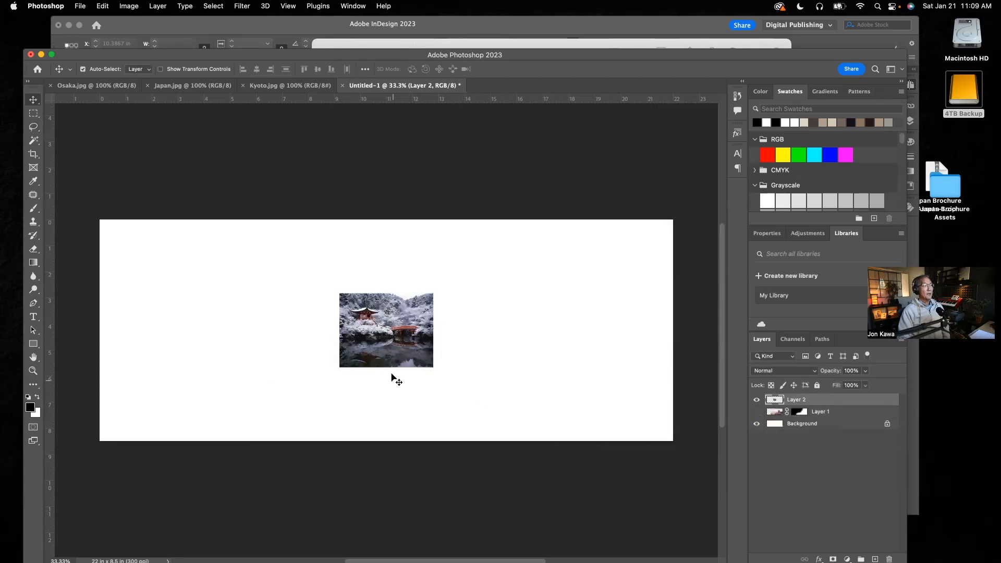
Move the Kyoto photo into the canvas's upper-left corner and scale it proportionally to about 303%.
left_click_drag(392, 325, 155, 252)
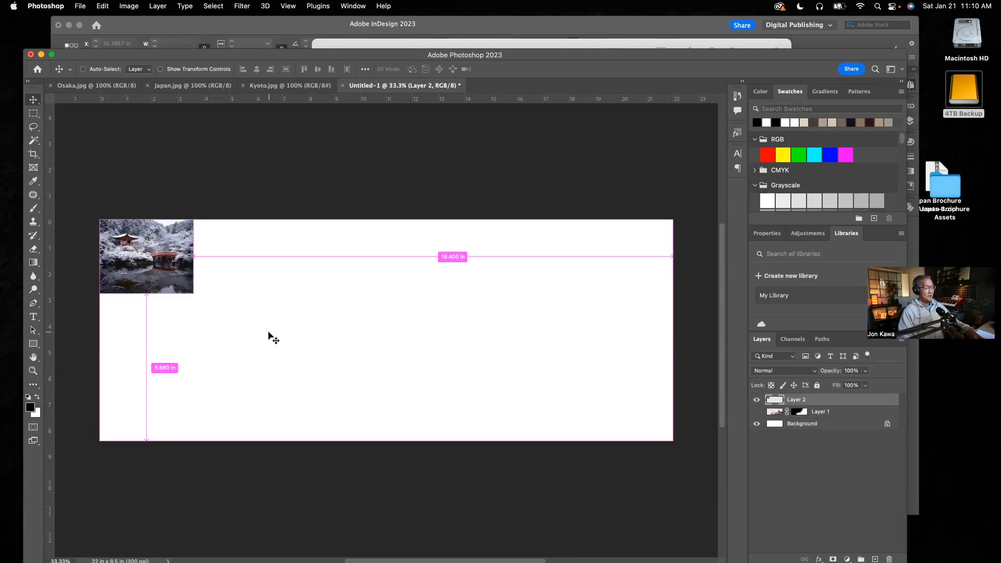
key("super+t")
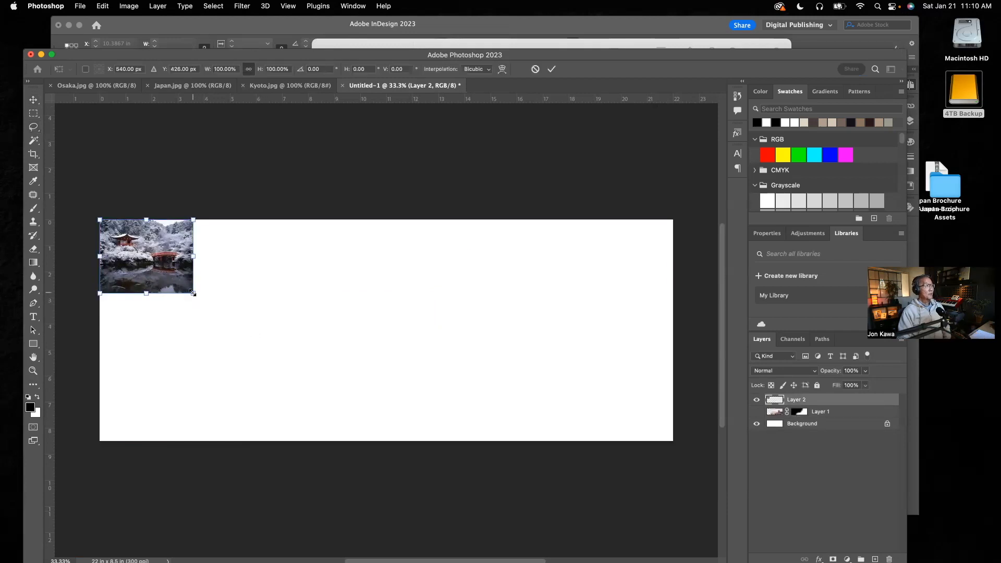
left_click_drag(193, 293, 402, 416)
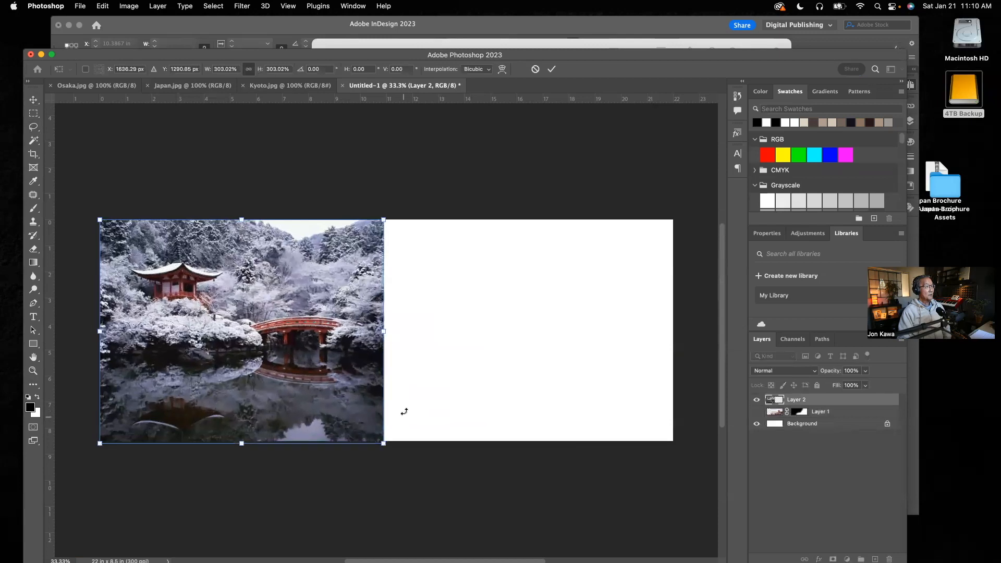
Switch to InDesign to examine the Kyoto spread on pages 4-5 as a reference, and return to Photoshop.
left_click(281, 32)
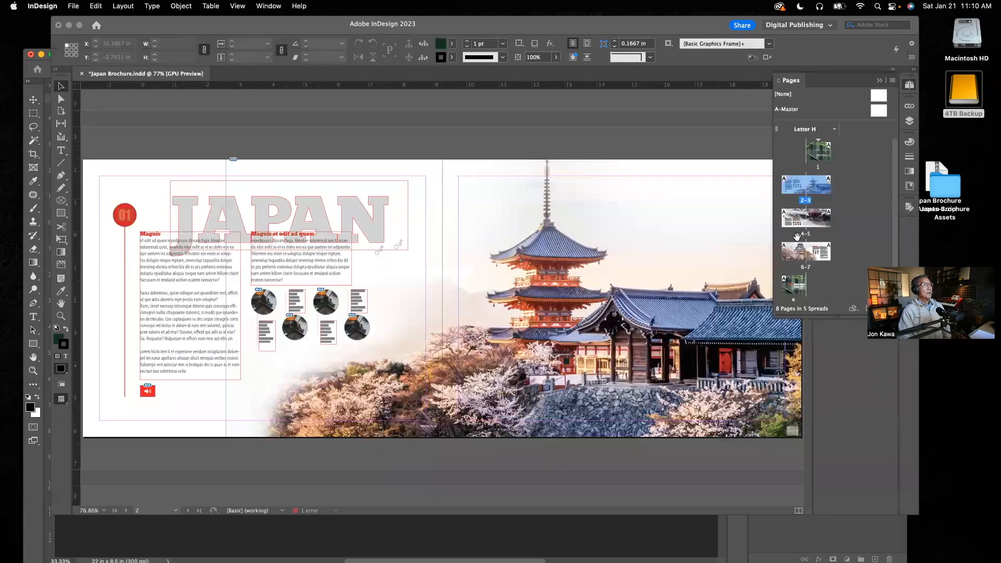
double_click(806, 229)
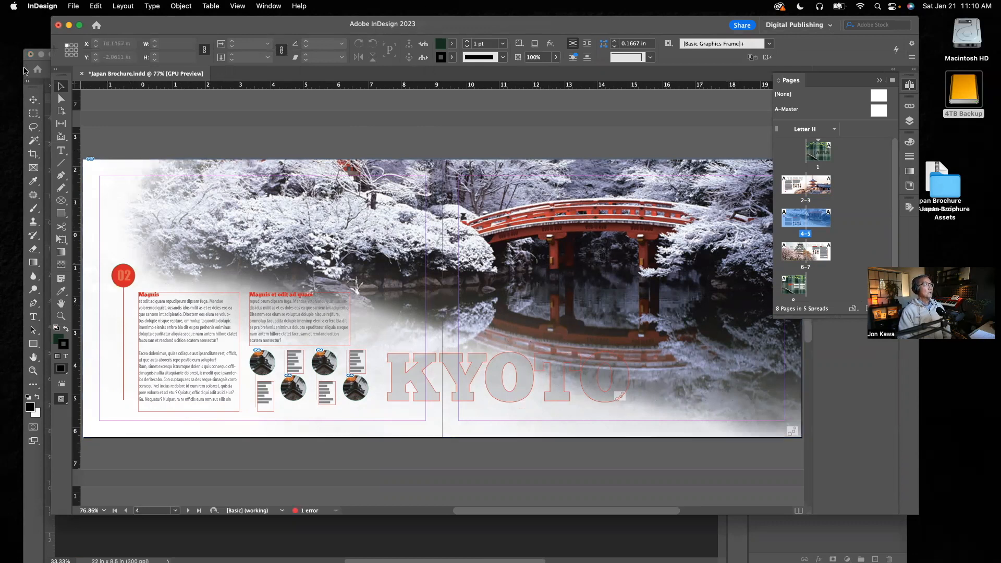
left_click(26, 68)
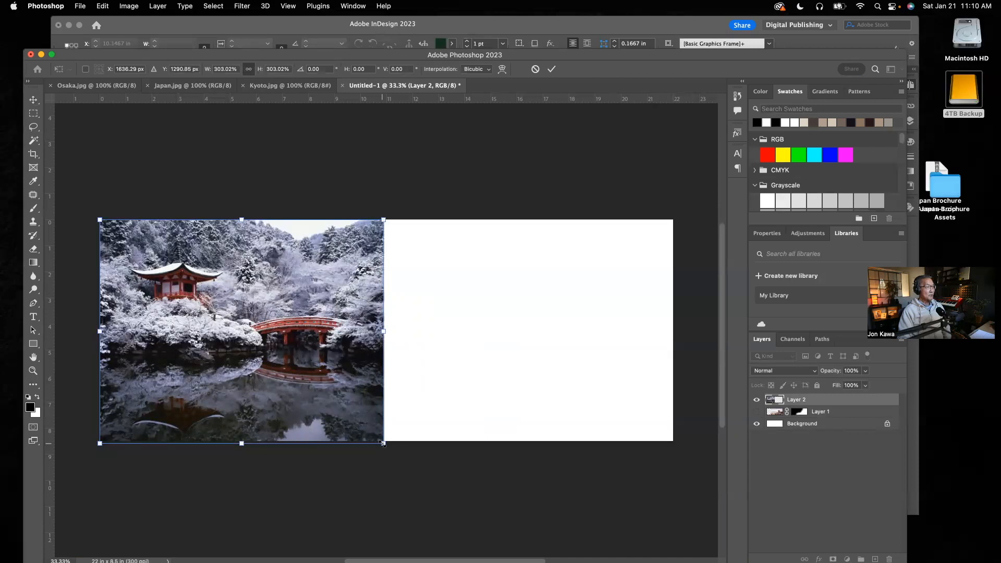
Scale the Kyoto photo proportionally to about 611% so it spans the full width of the canvas.
left_click_drag(384, 444, 746, 562)
left_click_drag(673, 544, 689, 541)
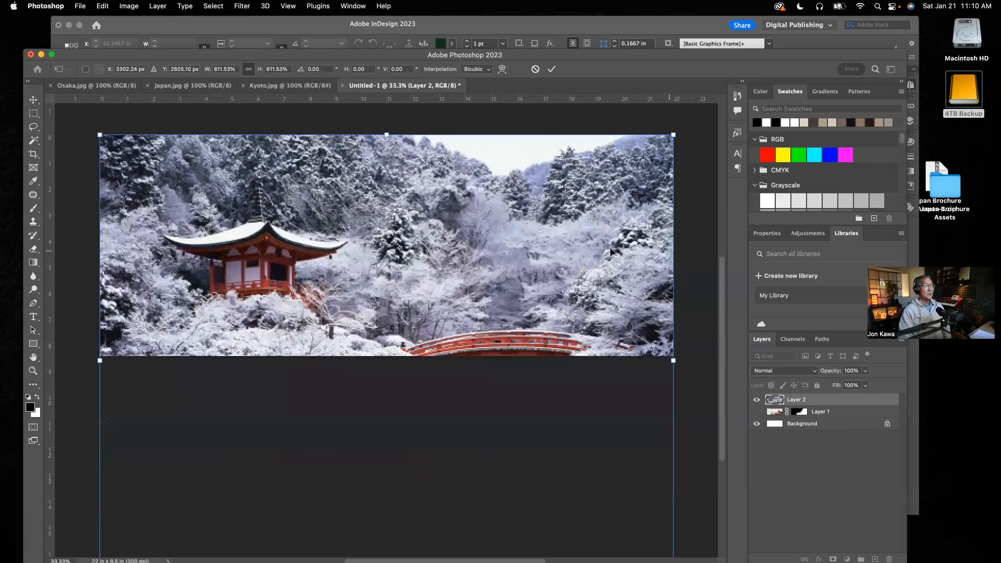
left_click_drag(723, 321, 721, 370)
scroll(722, 371, "down", 2)
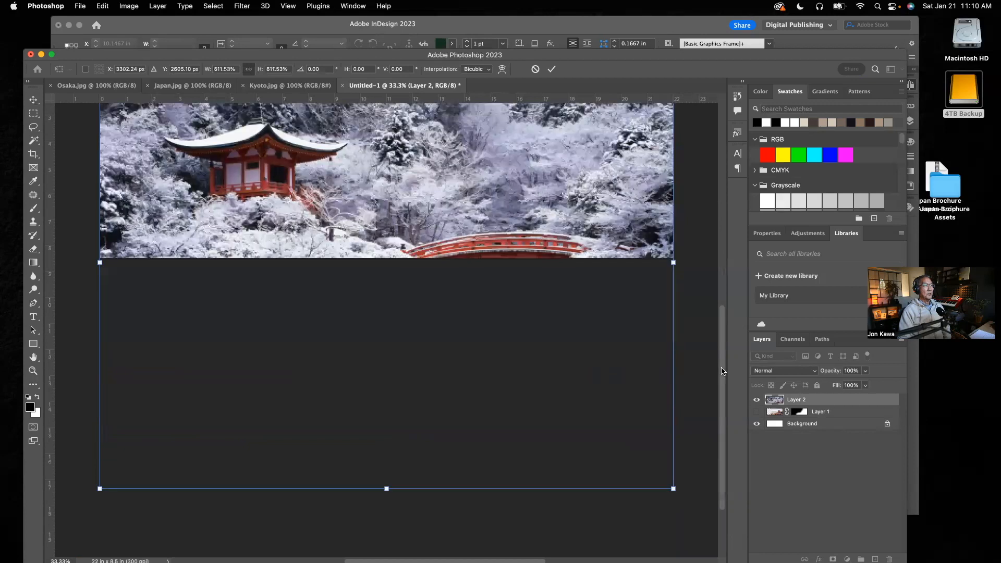
left_click_drag(722, 371, 717, 316)
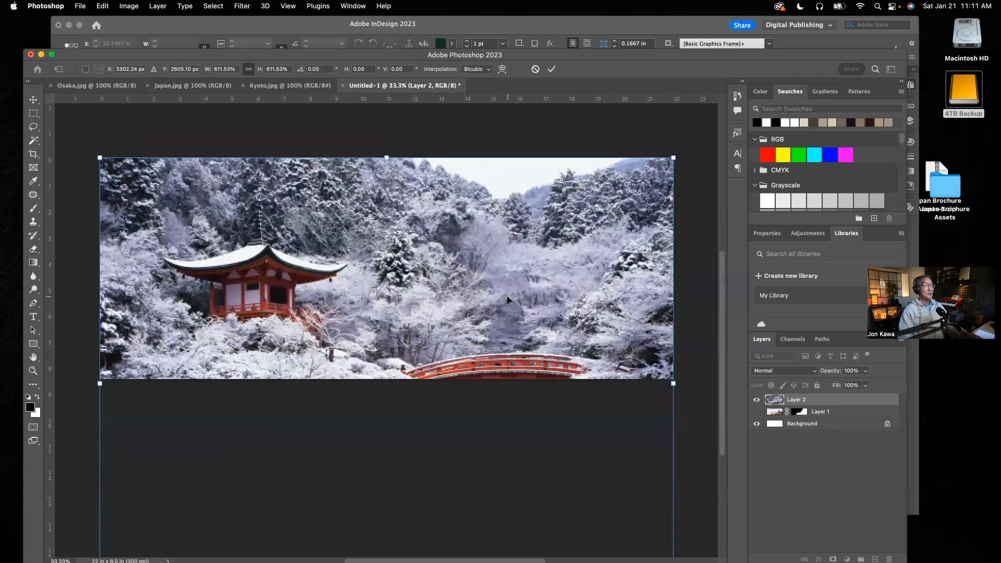
Move the enlarged Kyoto photo upward so the red bridge and its reflection fill the canvas, and apply the transform.
left_click_drag(513, 268, 522, 134)
left_click_drag(540, 222, 541, 182)
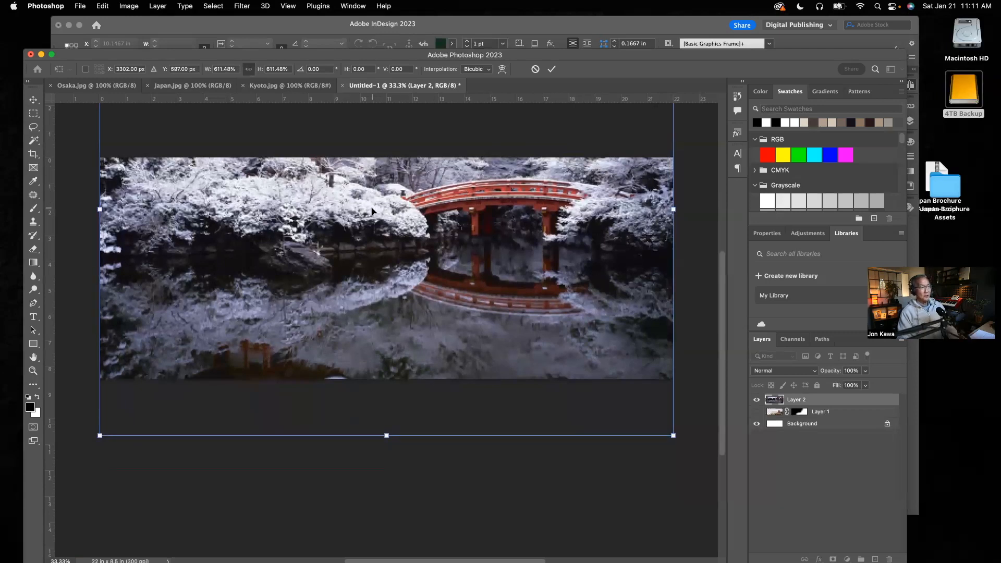
key("Return")
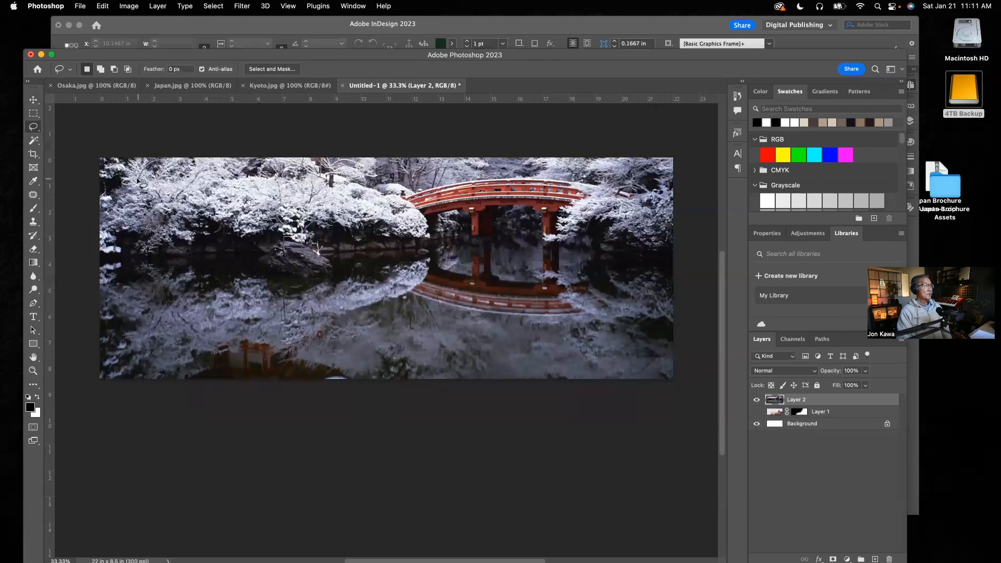
mouse_move(134, 214)
left_mouse_down()
mouse_move(180, 249)
mouse_move(599, 340)
left_mouse_up()
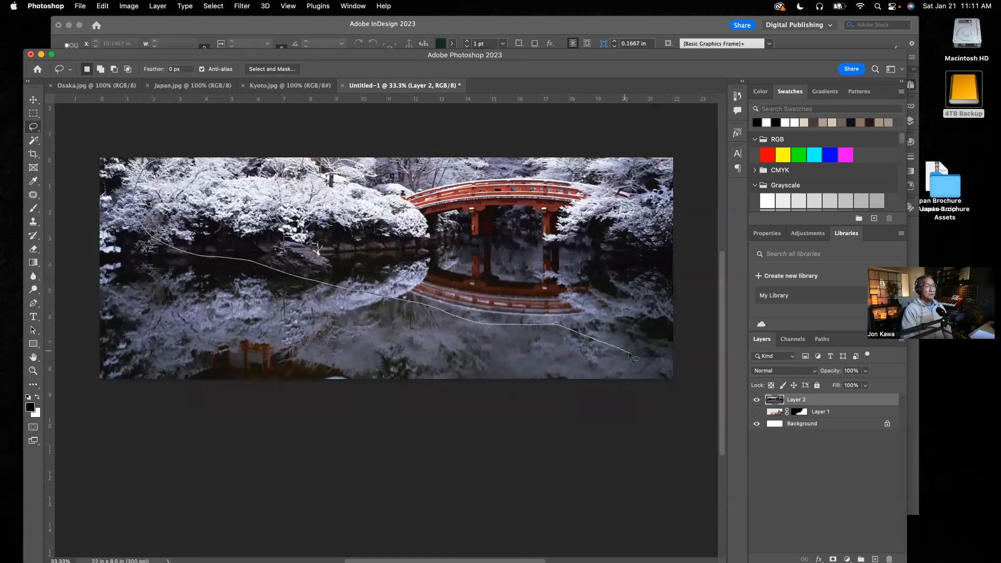
mouse_move(671, 363)
left_mouse_down()
mouse_move(689, 301)
mouse_move(673, 242)
mouse_move(670, 151)
mouse_move(166, 165)
left_mouse_up()
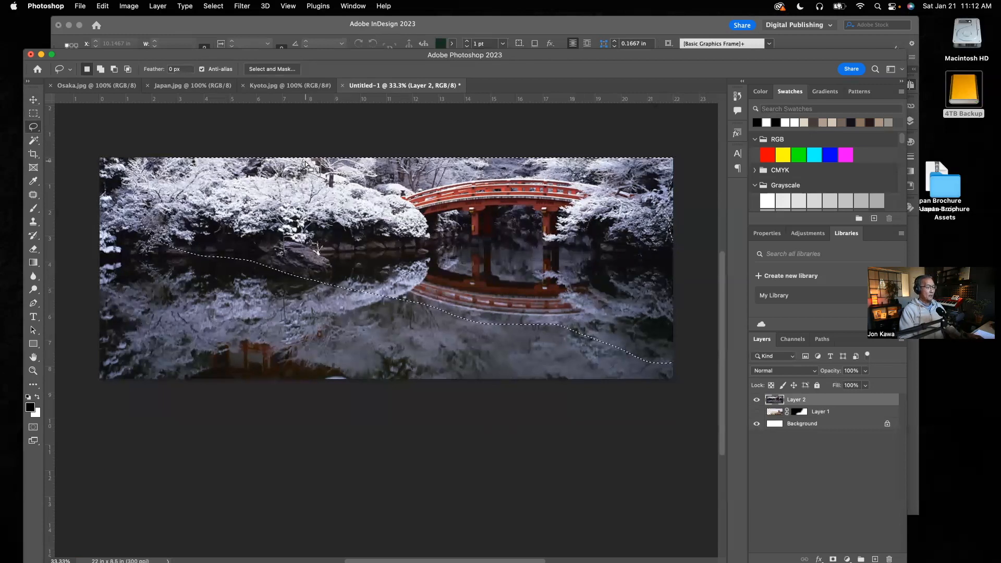
key("super+d")
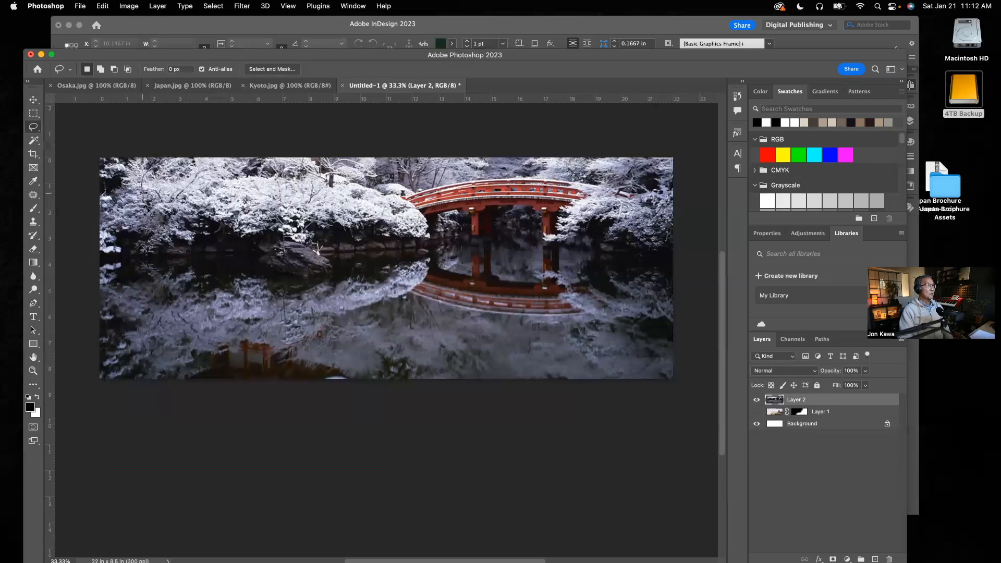
Lasso the upper part of the Kyoto photo above a line sloping down to the right, including the bridge, and feather the selection by 200 pixels.
mouse_move(180, 240)
left_mouse_down()
mouse_move(296, 284)
mouse_move(358, 291)
left_mouse_up()
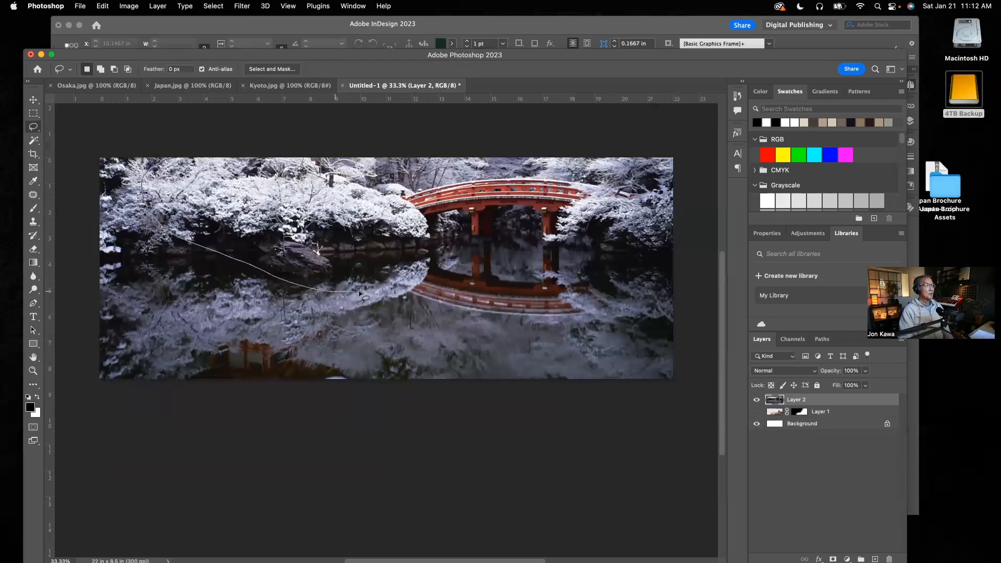
left_click_drag(499, 324, 581, 335)
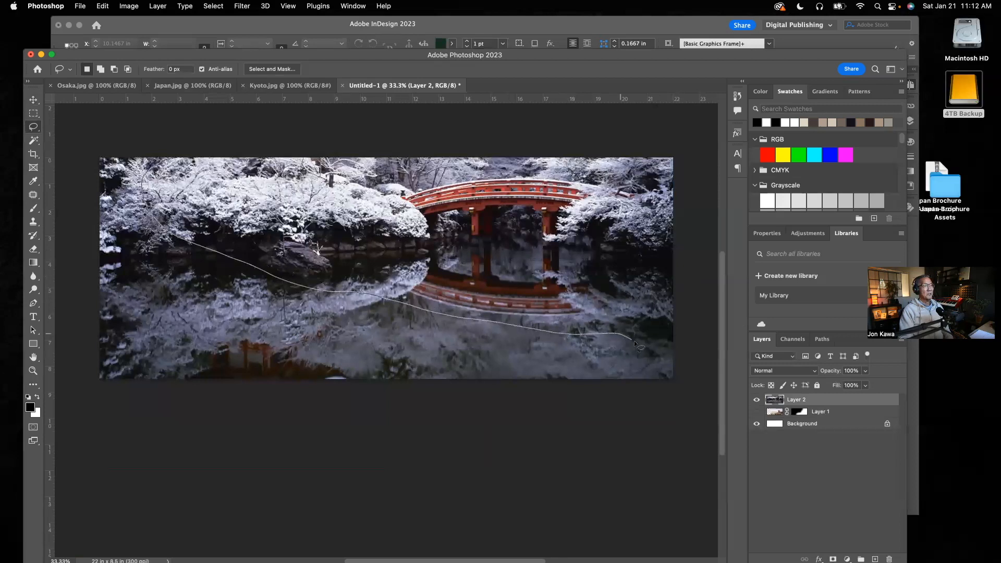
mouse_move(673, 367)
left_mouse_down()
mouse_move(694, 354)
mouse_move(707, 201)
mouse_move(697, 148)
mouse_move(275, 150)
mouse_move(156, 167)
left_mouse_up()
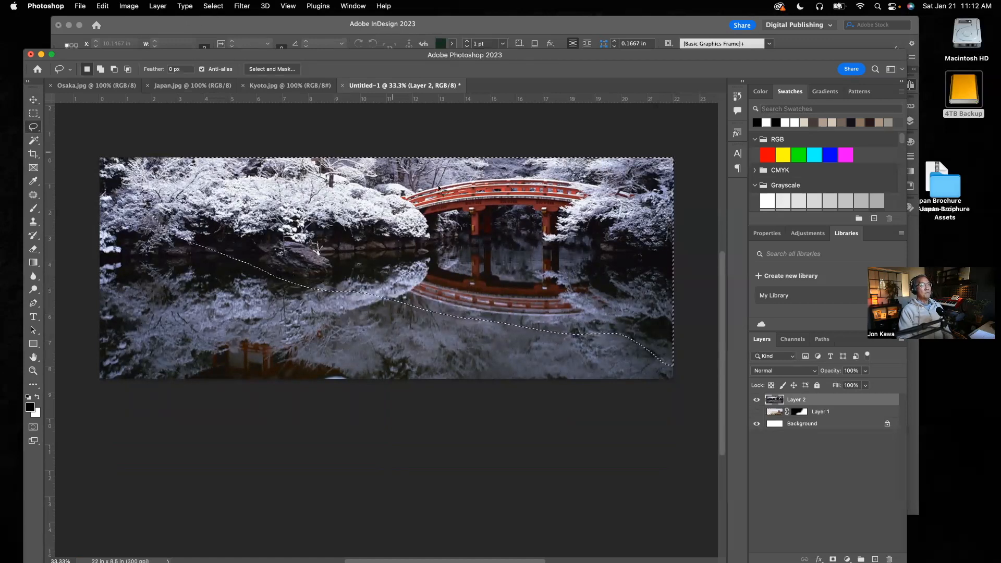
left_click(214, 7)
mouse_move(231, 160)
left_click(359, 195)
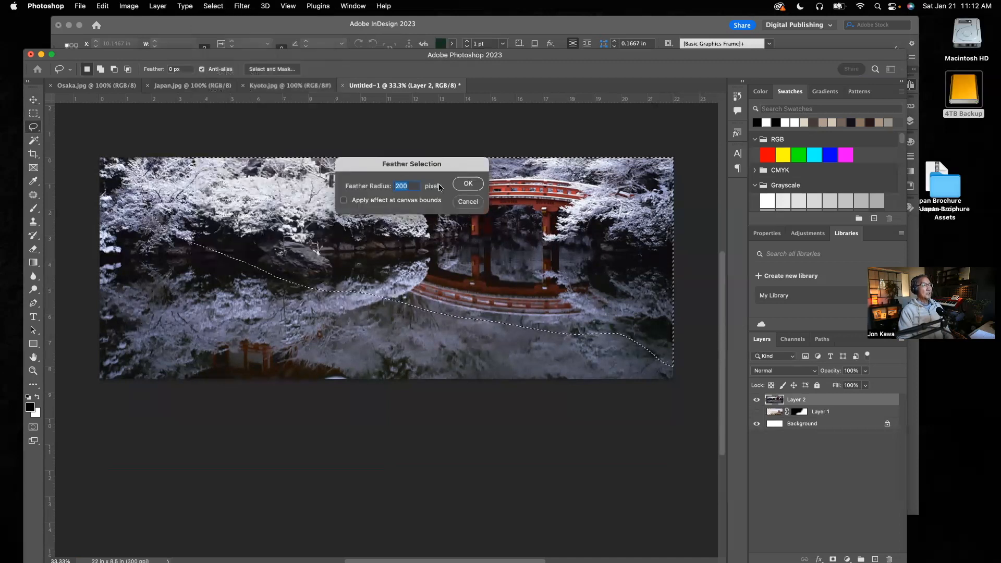
left_click(467, 184)
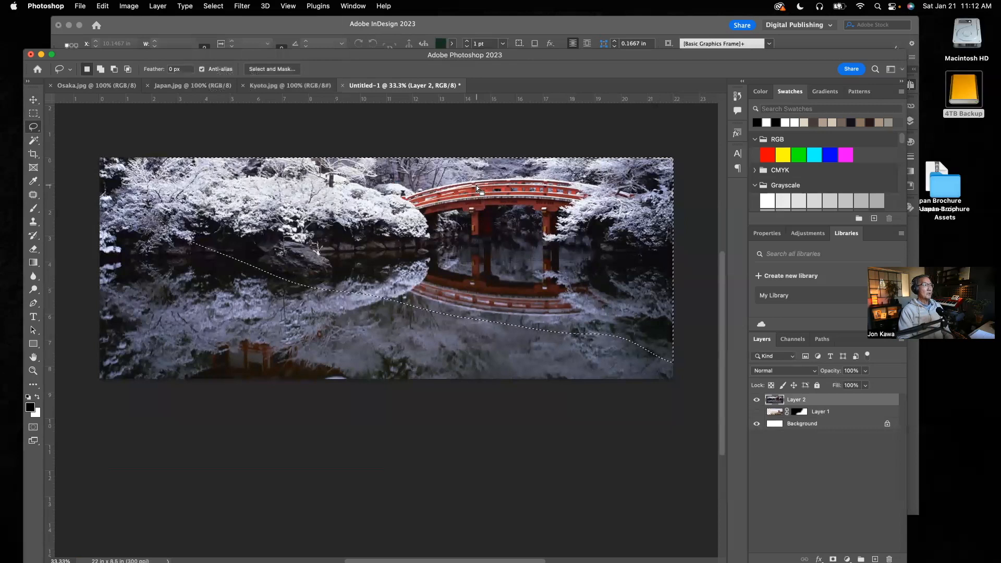
Add a layer mask to the Kyoto layer that reveals only the feathered selection.
left_click(158, 6)
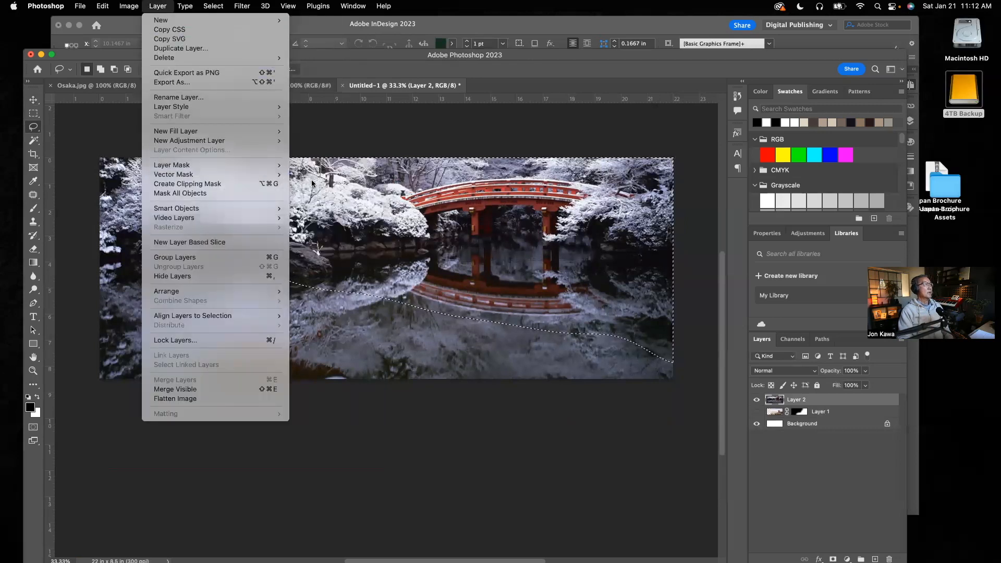
mouse_move(234, 166)
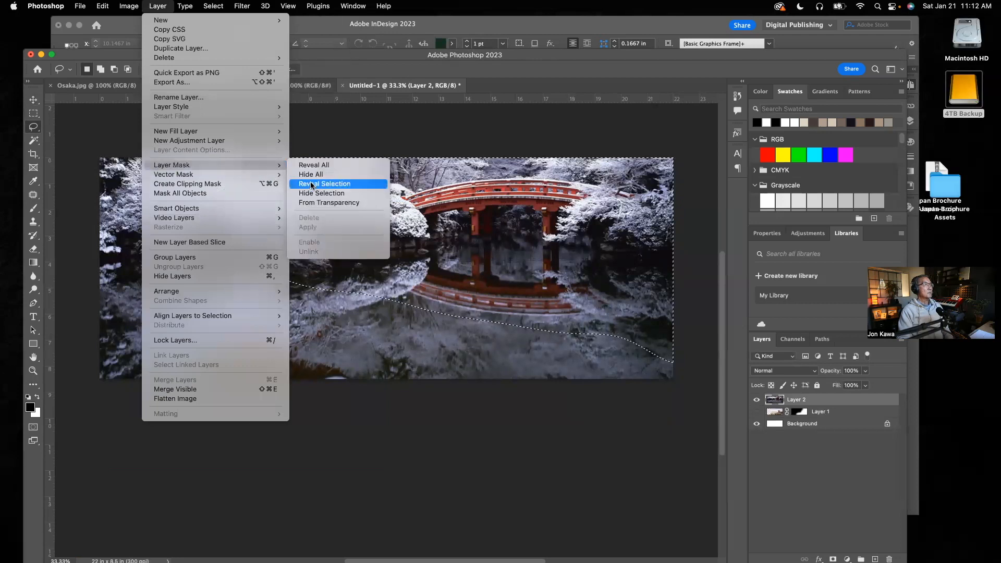
left_click(312, 185)
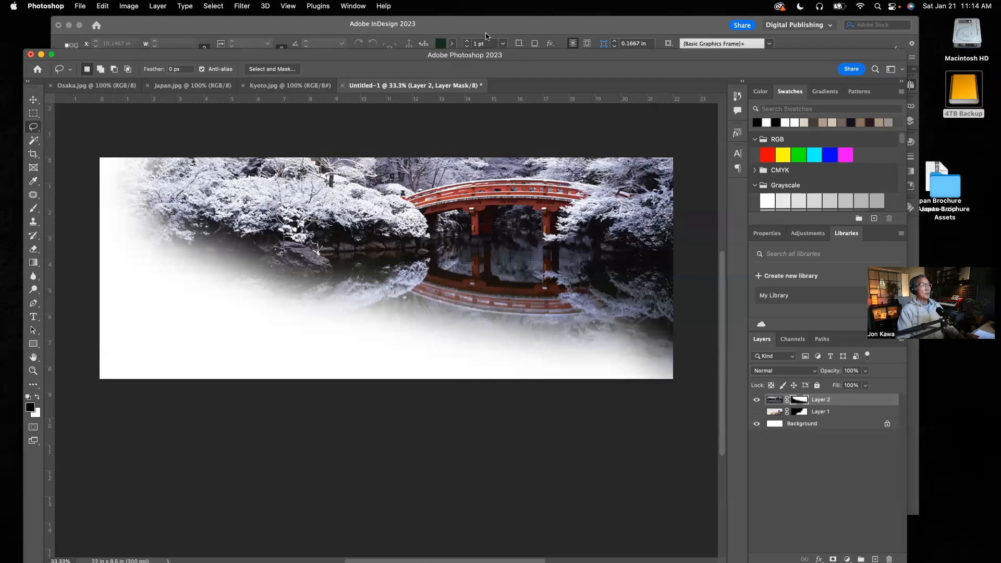
Save a copy of the Kyoto spread to the Images folder as Kyoto vignette.png, in PNG format with the large file size option.
left_click(81, 6)
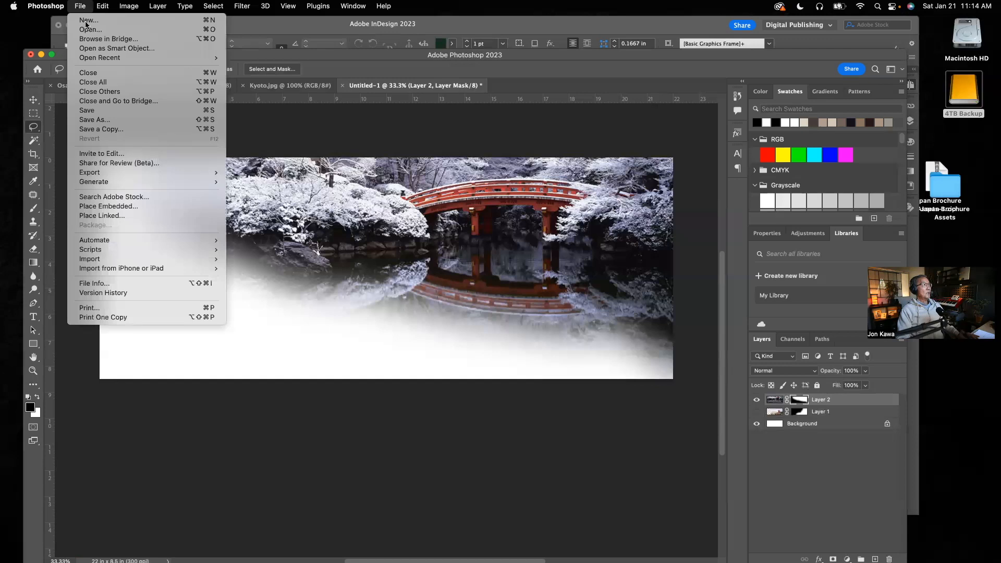
left_click(105, 128)
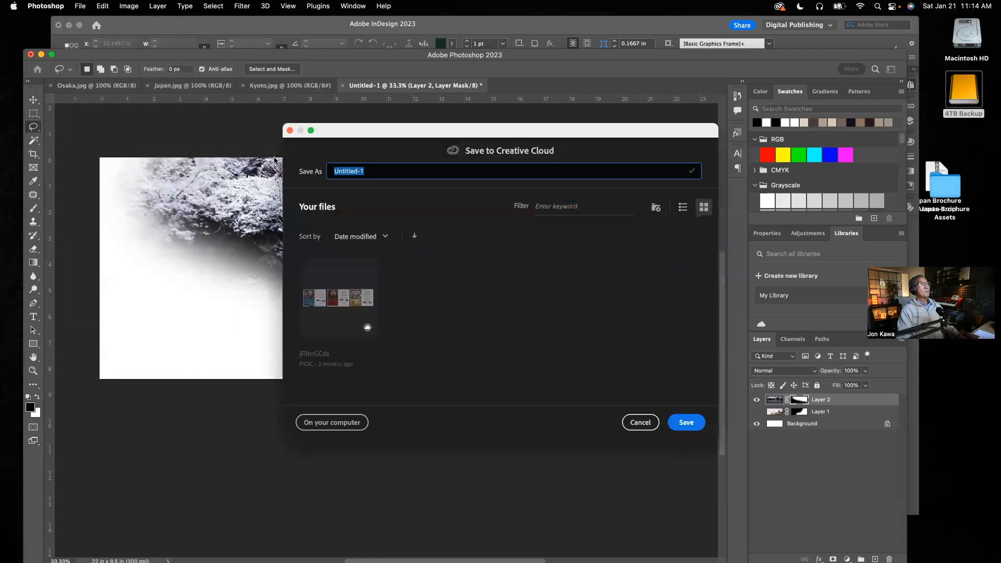
left_click(357, 421)
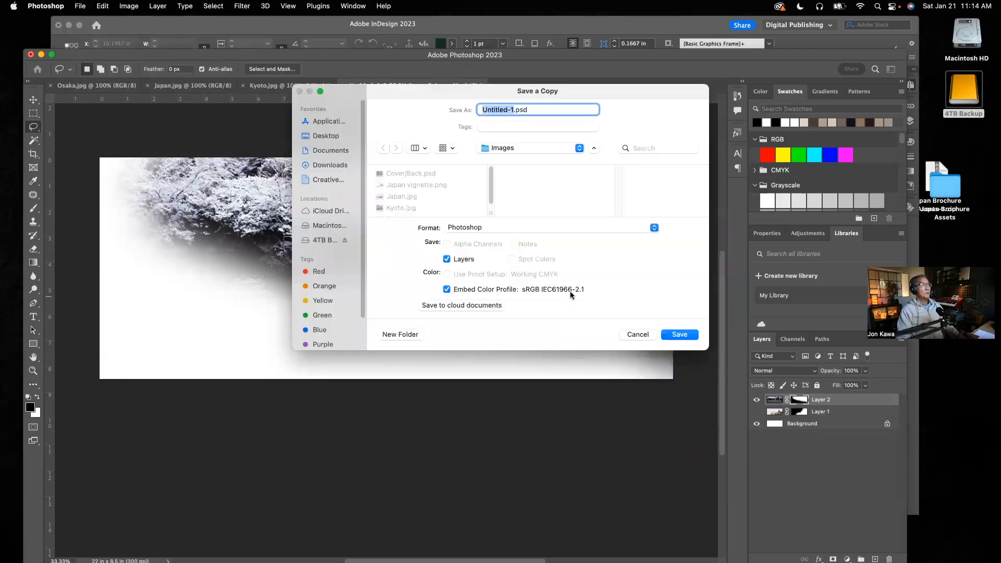
left_click(653, 228)
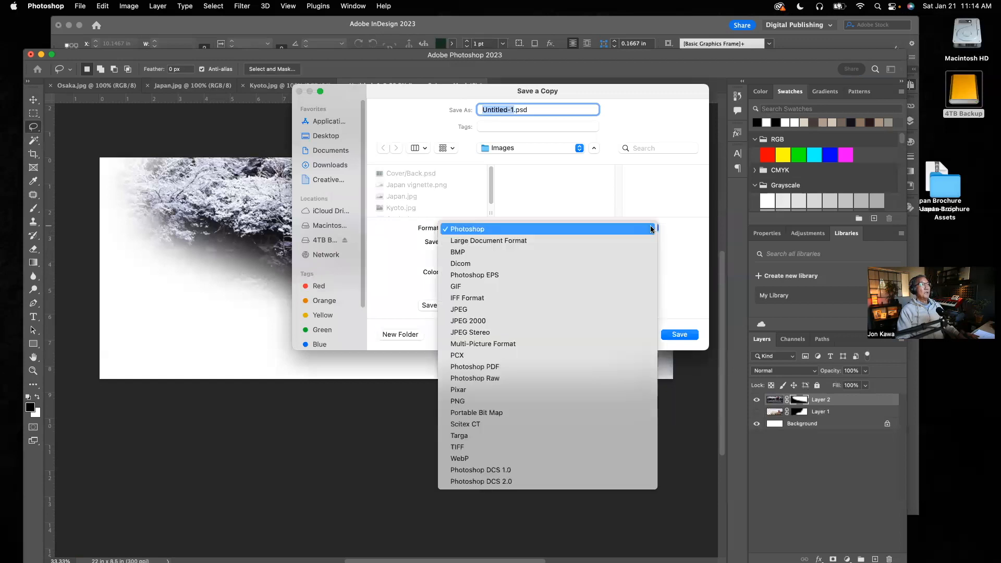
left_click(465, 401)
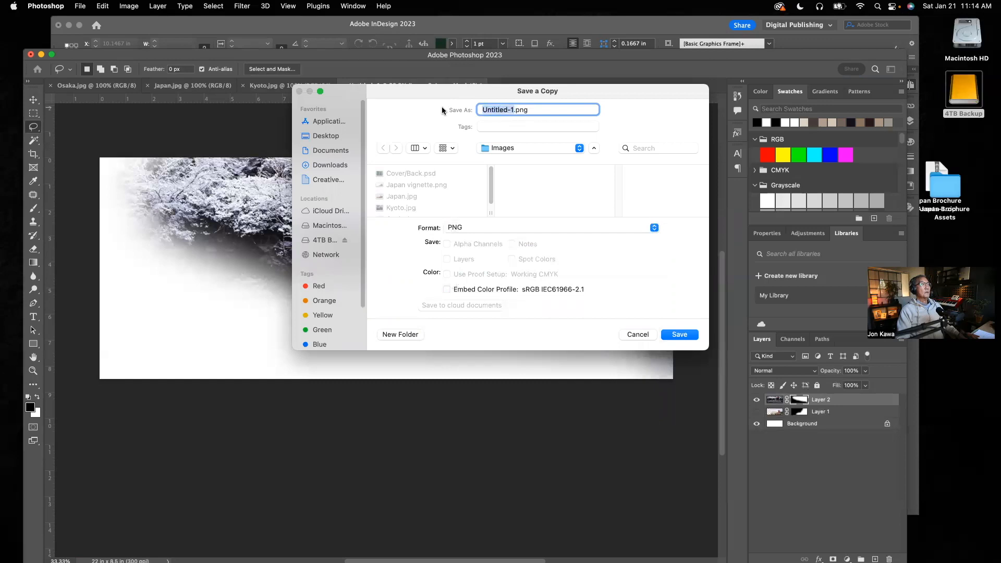
type("Kyoto")
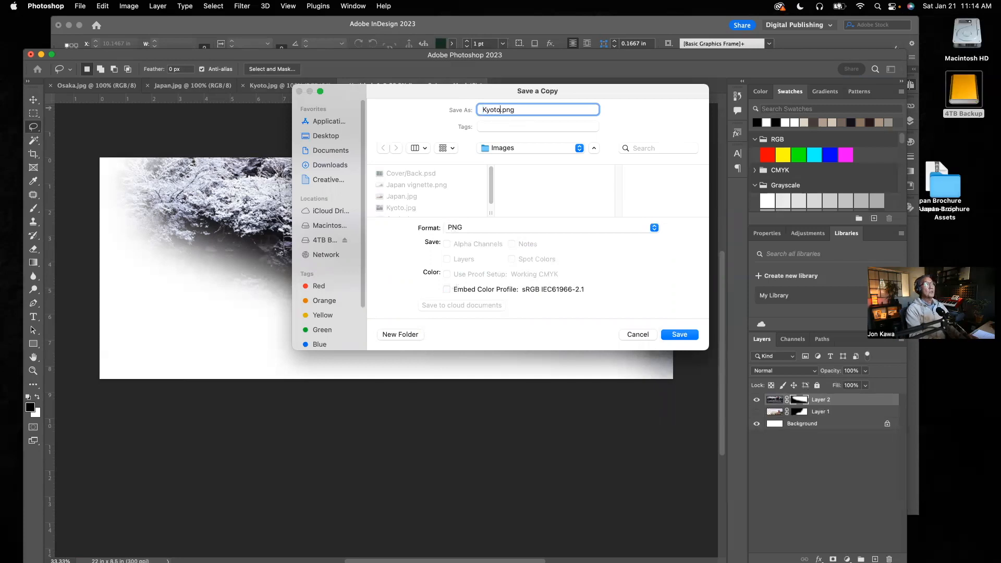
type(" vignette")
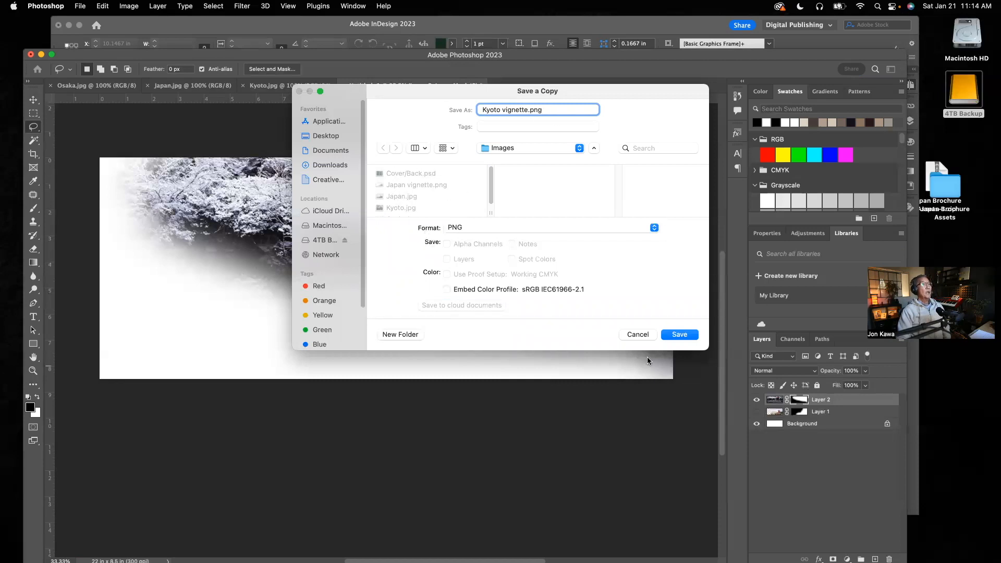
left_click(679, 334)
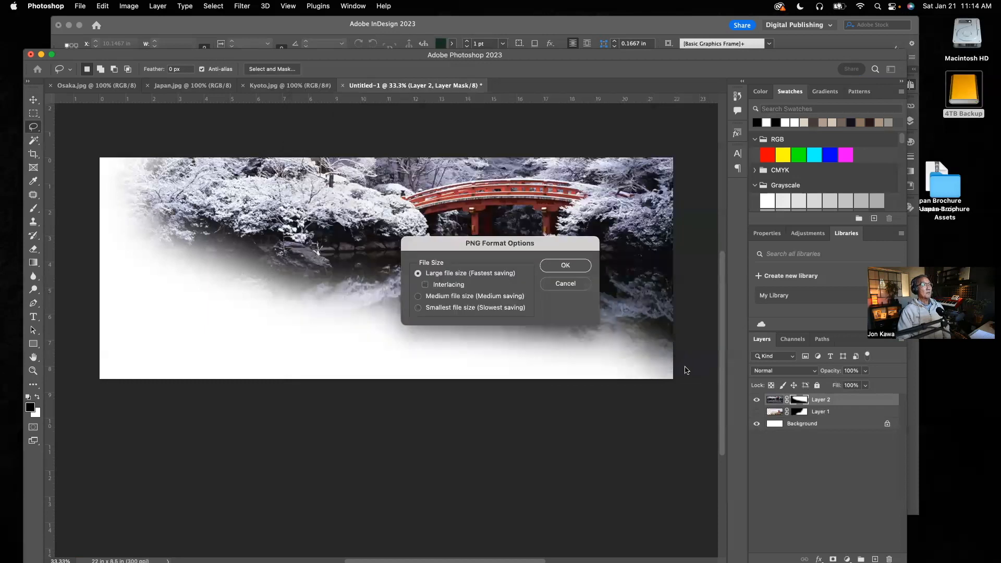
left_click(558, 267)
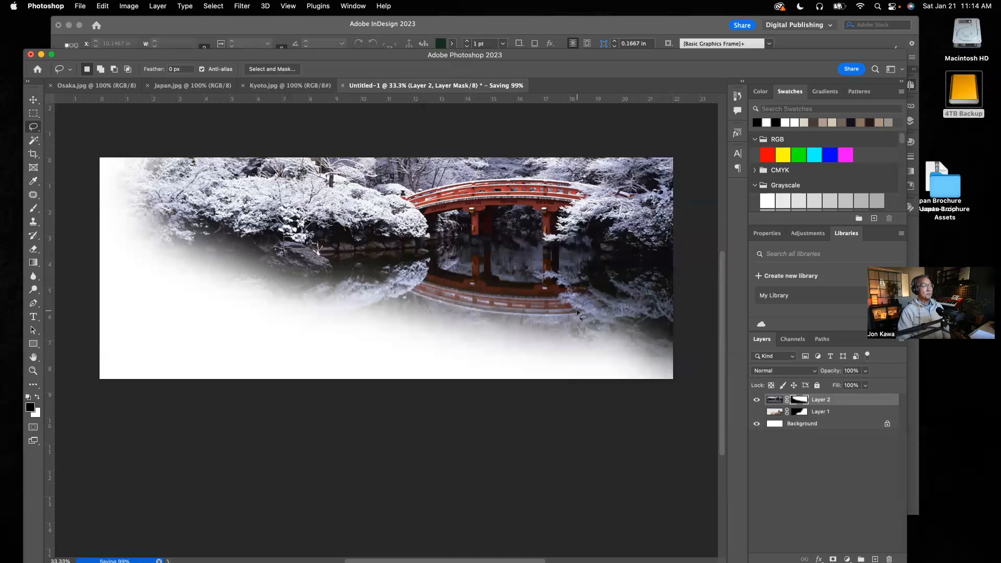
Hide Layer 2 in Untitled-1 and paste the entire Osaka.jpg photo there as a new layer.
left_click(756, 400)
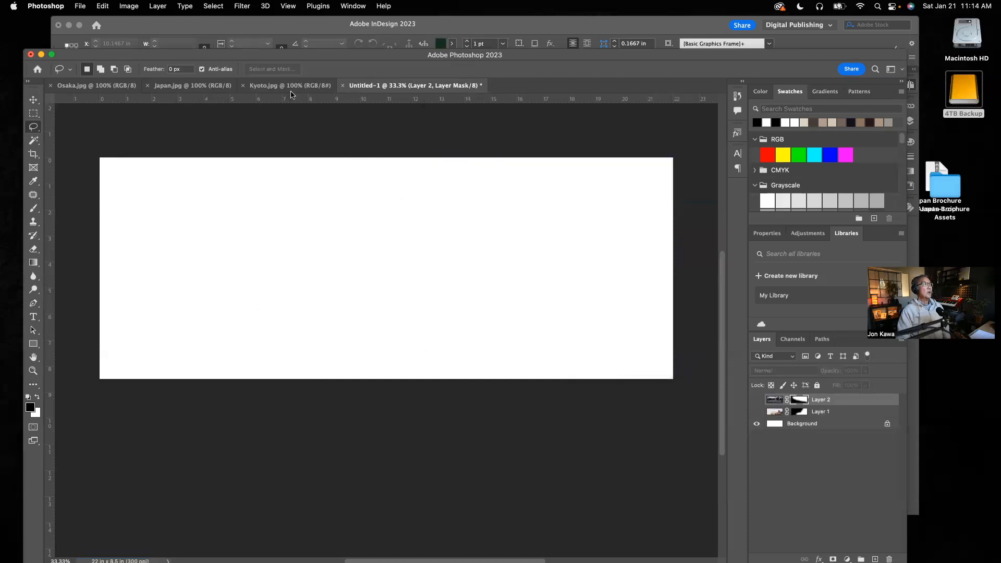
left_click(96, 85)
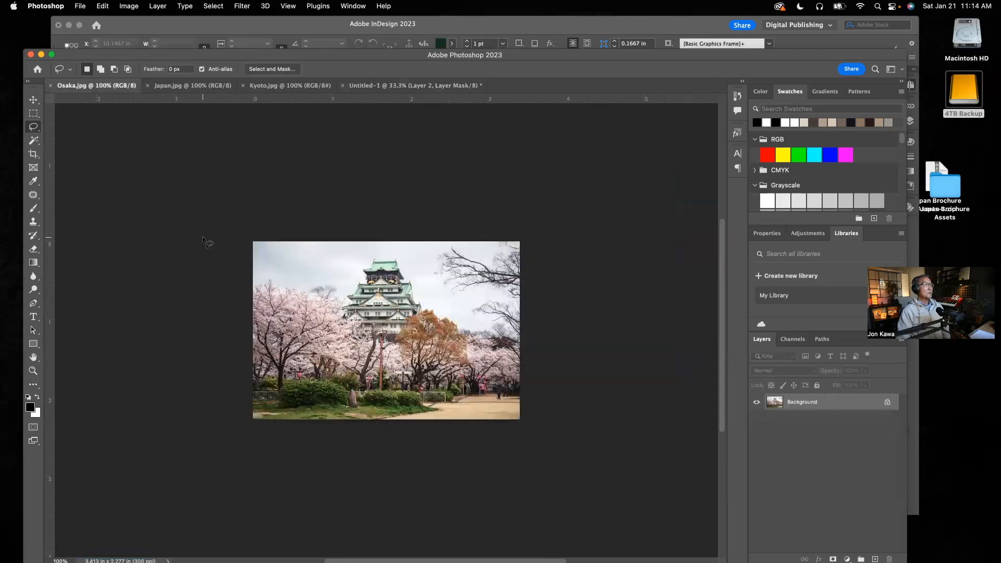
left_click(33, 100)
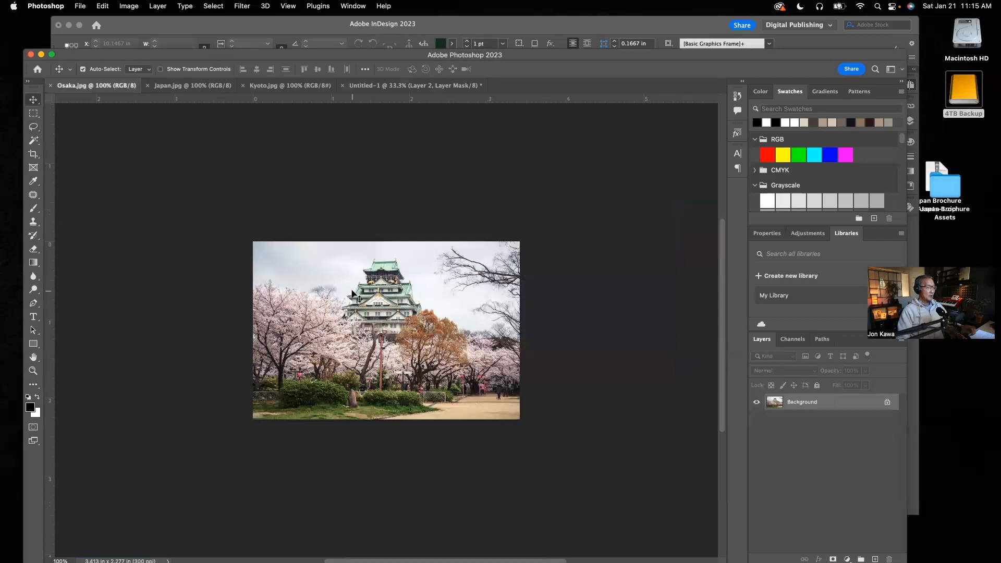
key("super+a")
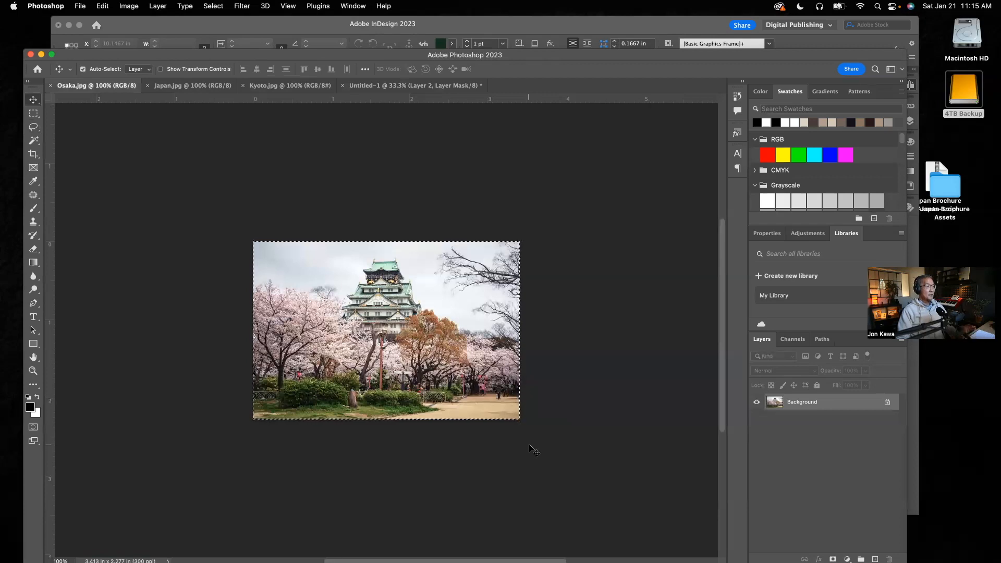
left_click(408, 86)
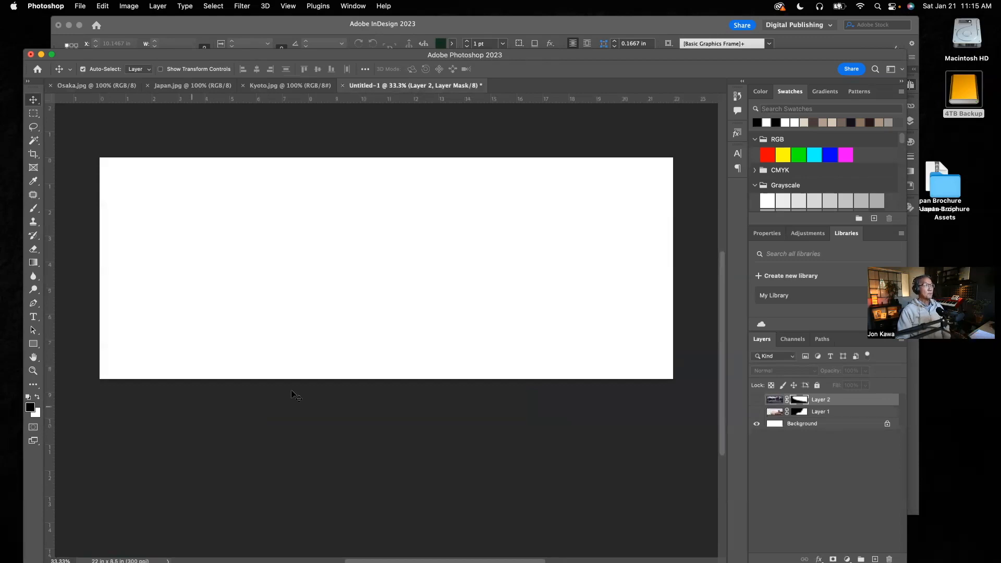
left_click(496, 272)
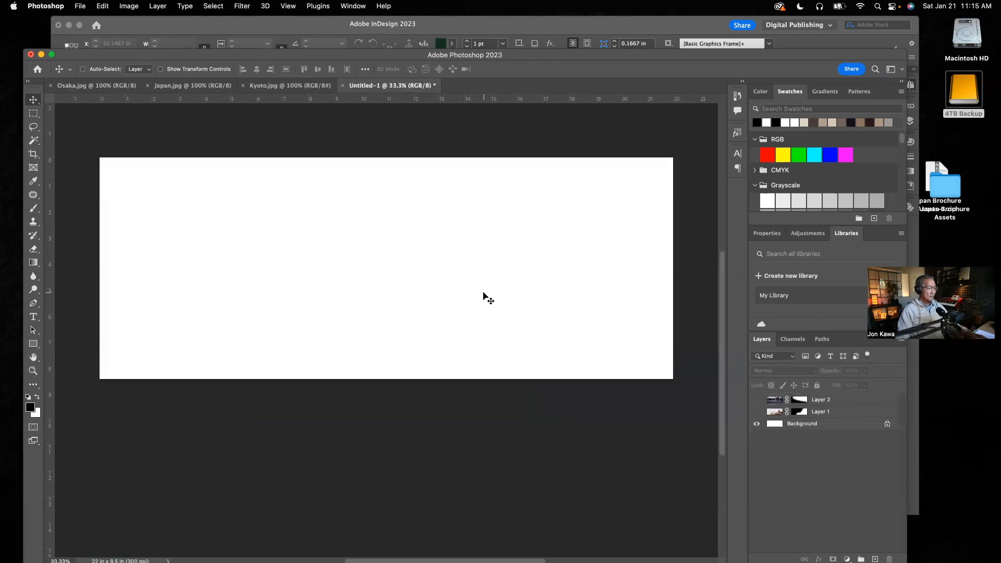
key("super+v")
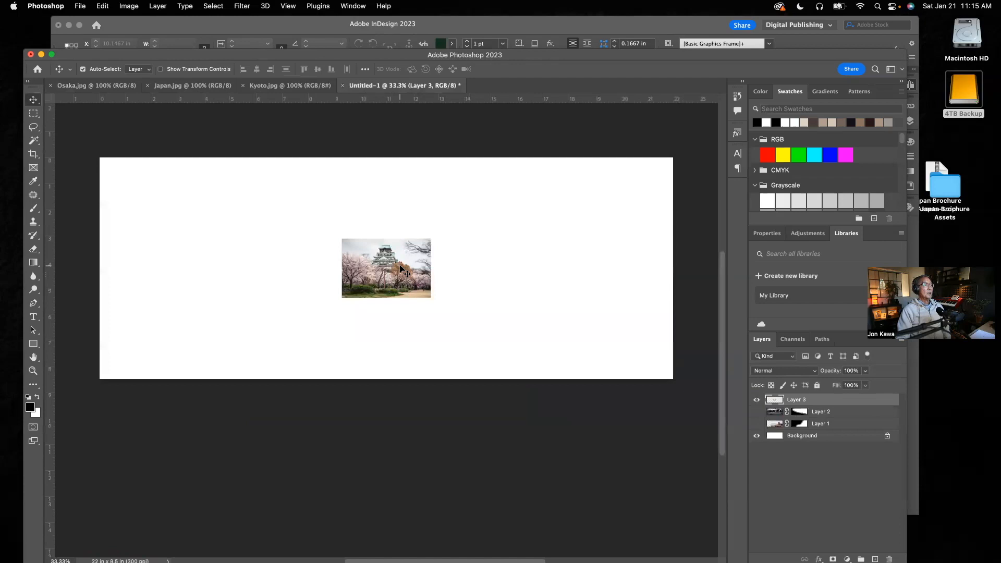
Move the Osaka photo to the canvas's upper-left corner and scale it proportionally to about 375% so it fills the canvas height.
left_click_drag(400, 269, 159, 189)
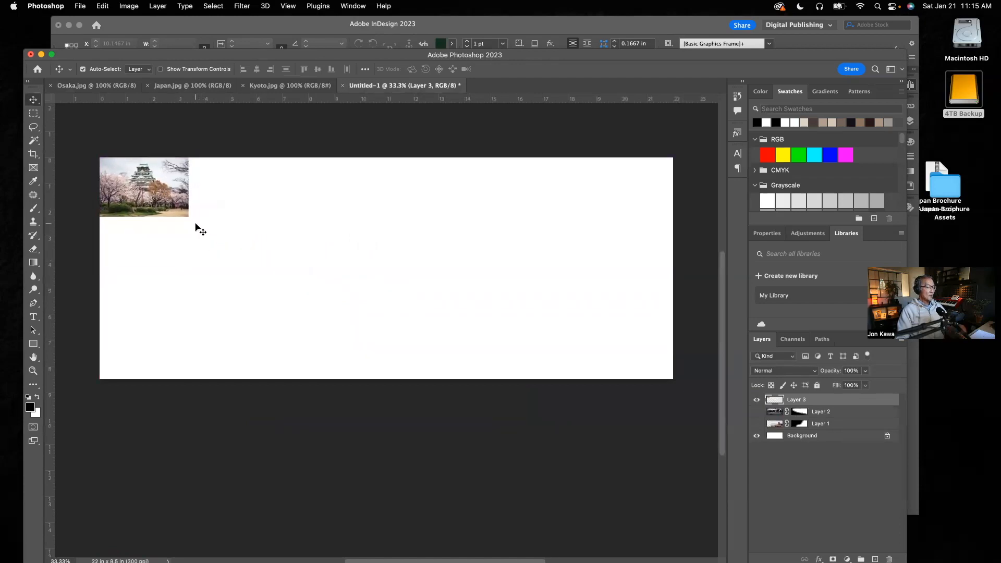
key("super")
key("super+t")
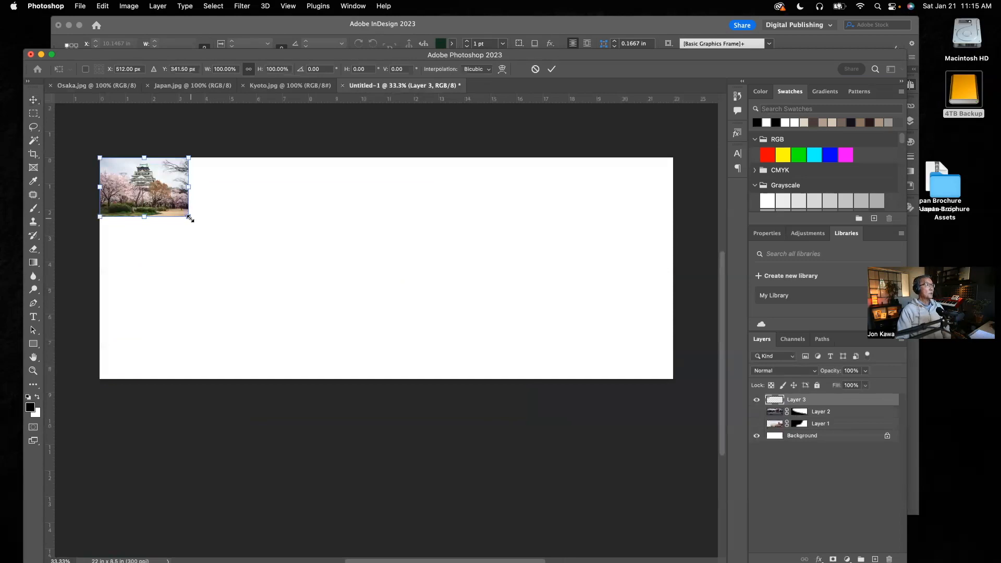
left_click_drag(190, 218, 452, 360)
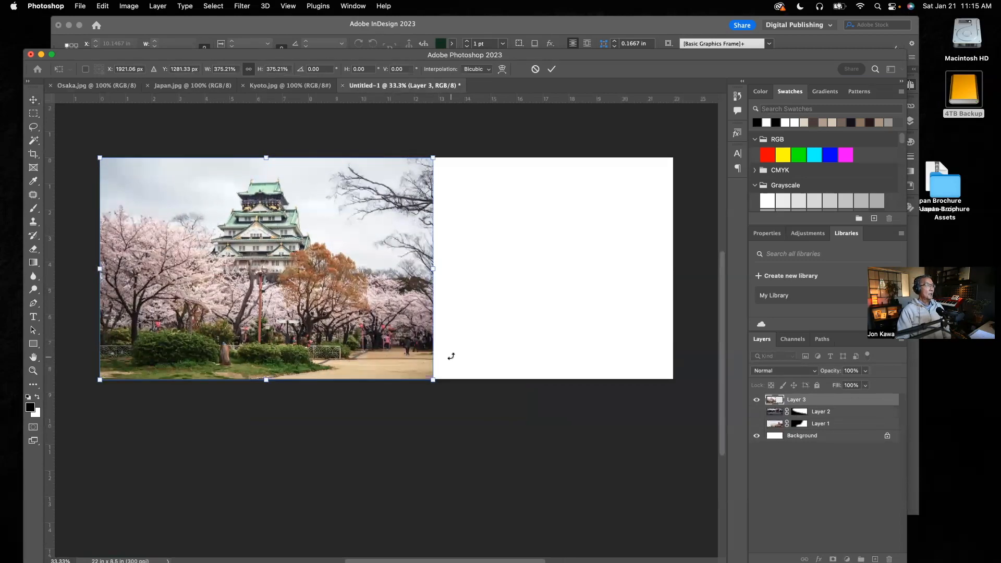
Check the Osaka spread on pages 6-7 of the InDesign brochure as a reference for the photo's size, and return to Photoshop.
left_click(305, 32)
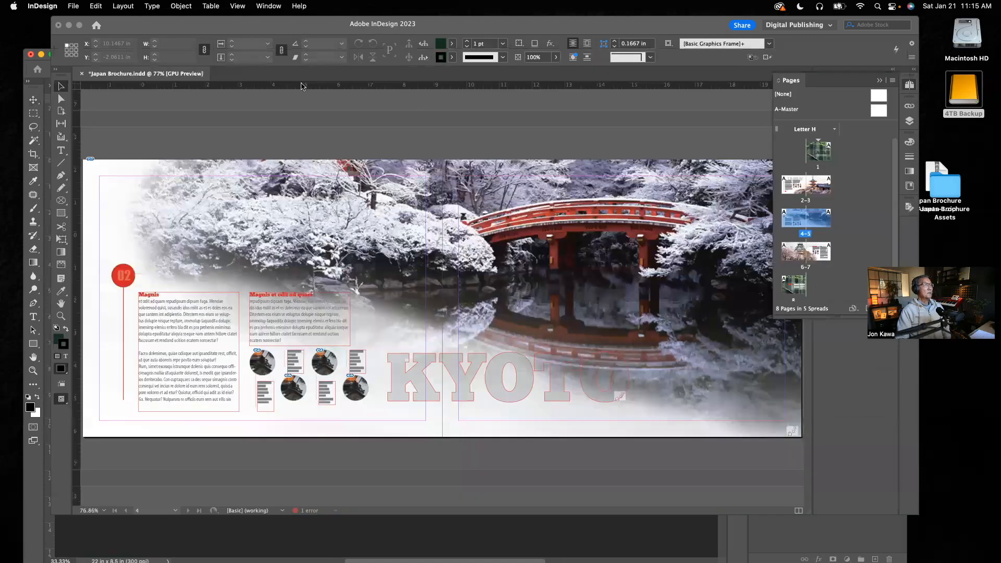
double_click(806, 267)
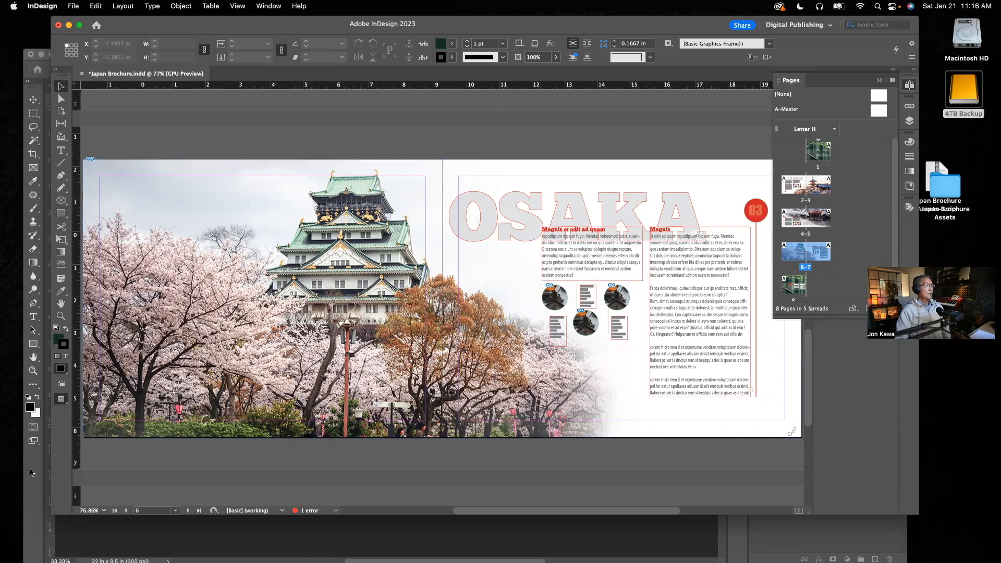
left_click(31, 471)
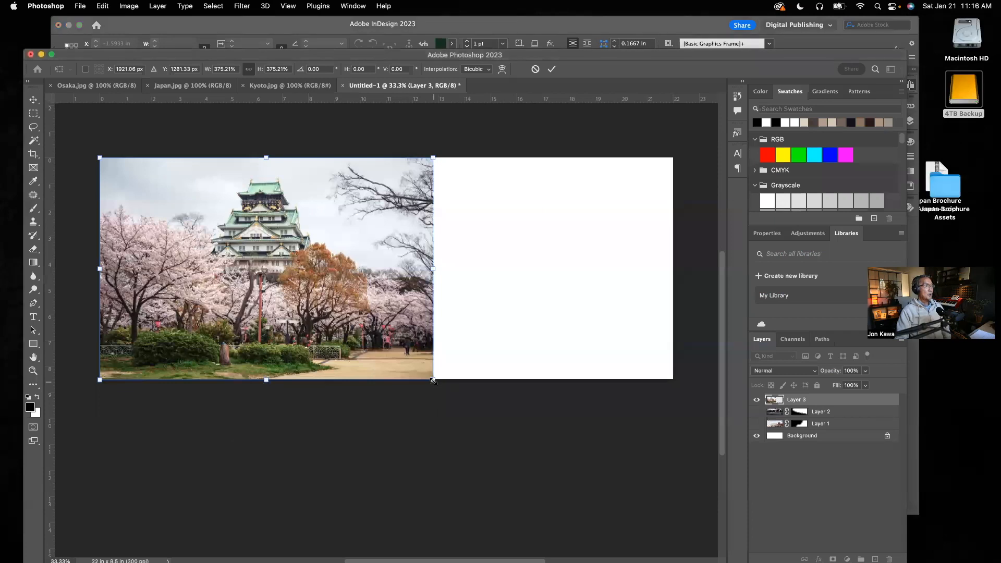
Shift the Osaka photo slightly above the canvas and enlarge it proportionally to about 486%, extending past the bottom edge.
left_click_drag(359, 297, 361, 284)
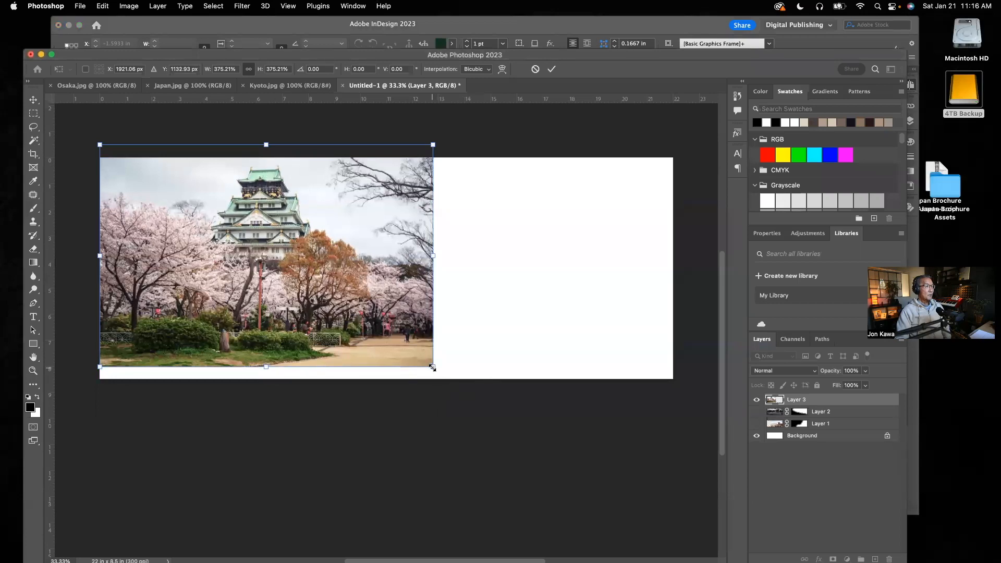
left_click_drag(432, 368, 537, 438)
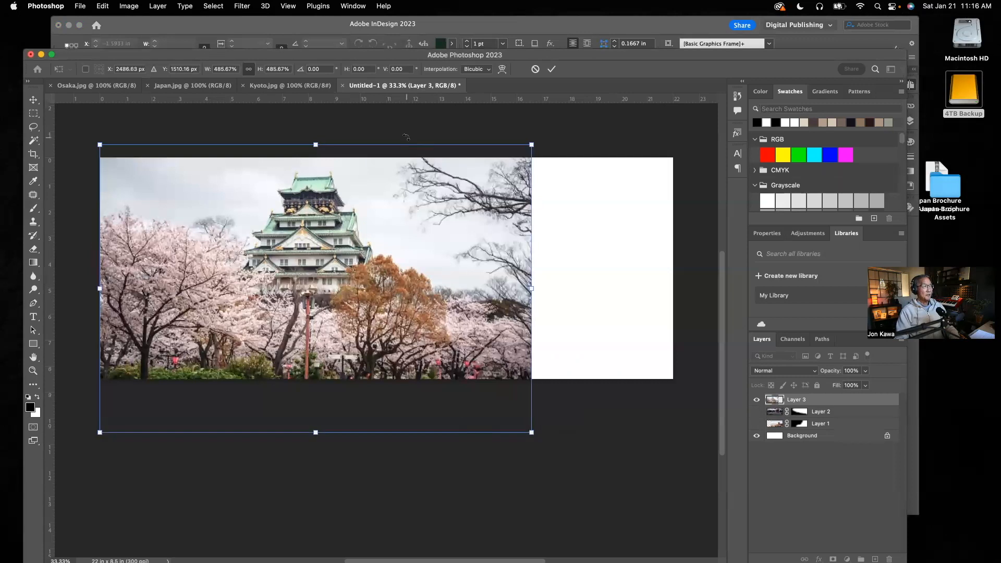
key("Return")
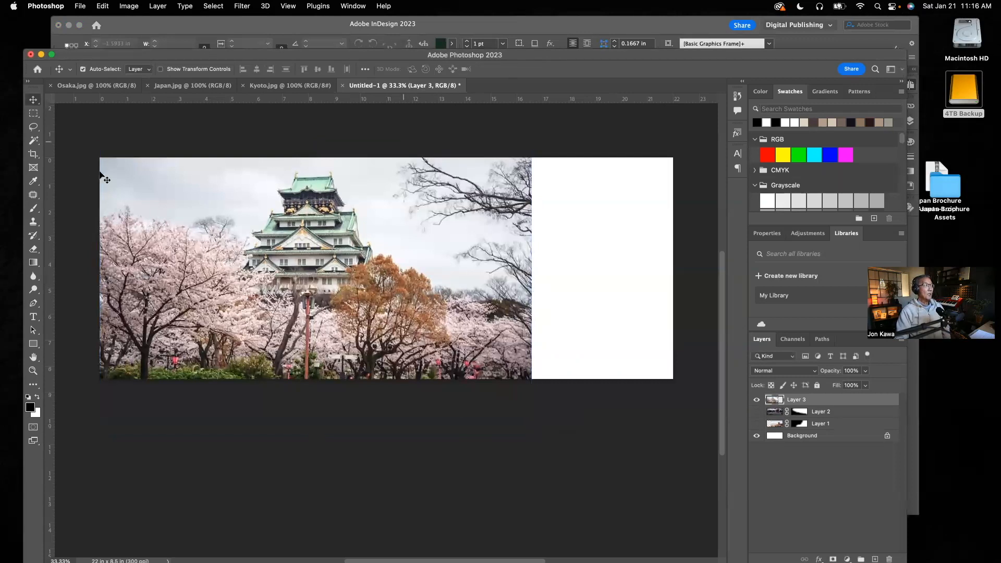
Lasso the left part of the Osaka photo, including the castle and orange tree, along an edge sloping down to the right, and feather it by 200 pixels.
left_click(33, 126)
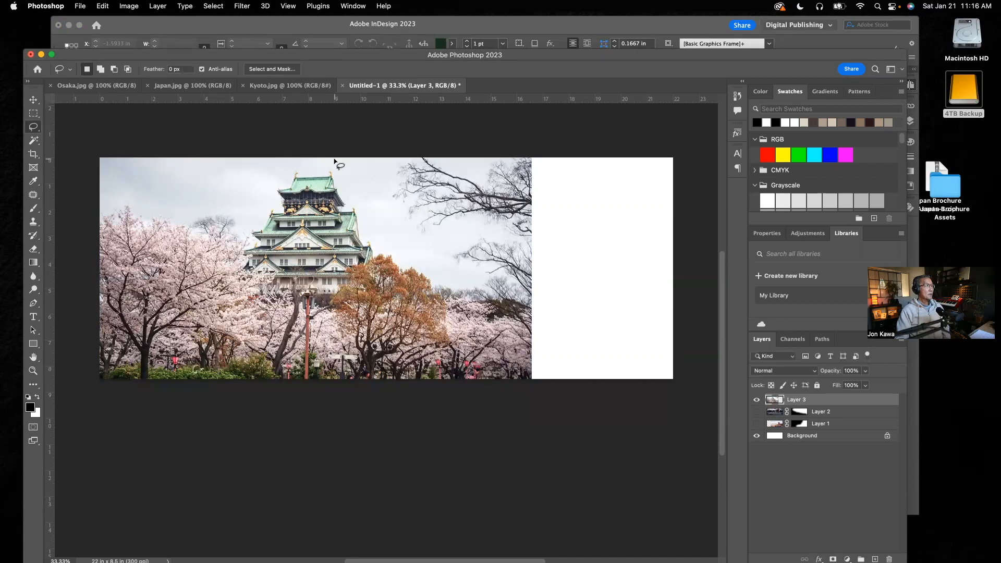
mouse_move(334, 159)
left_mouse_down()
mouse_move(376, 233)
mouse_move(464, 291)
mouse_move(474, 344)
left_mouse_up()
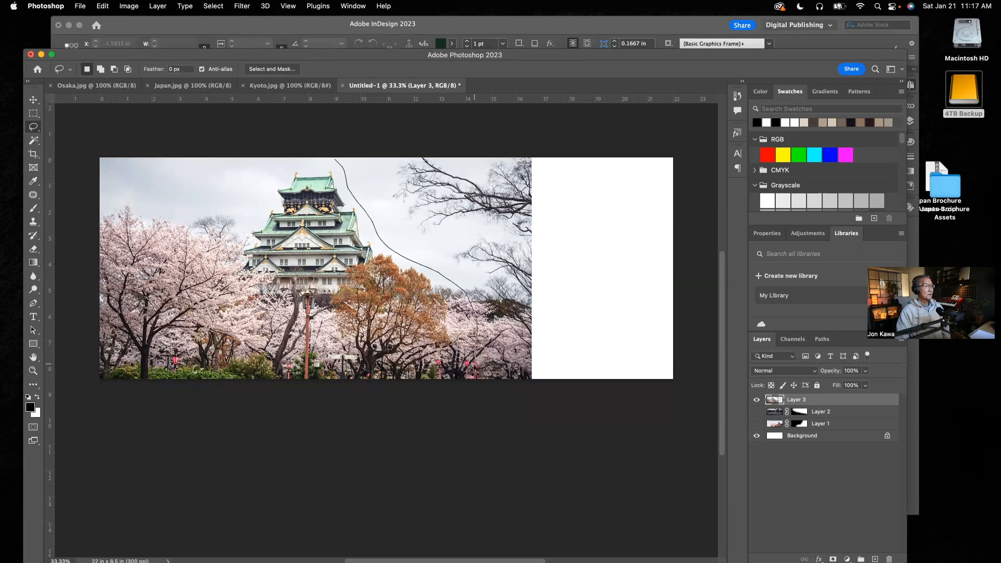
mouse_move(472, 376)
left_mouse_down()
mouse_move(85, 382)
mouse_move(64, 180)
mouse_move(84, 146)
mouse_move(336, 162)
left_mouse_up()
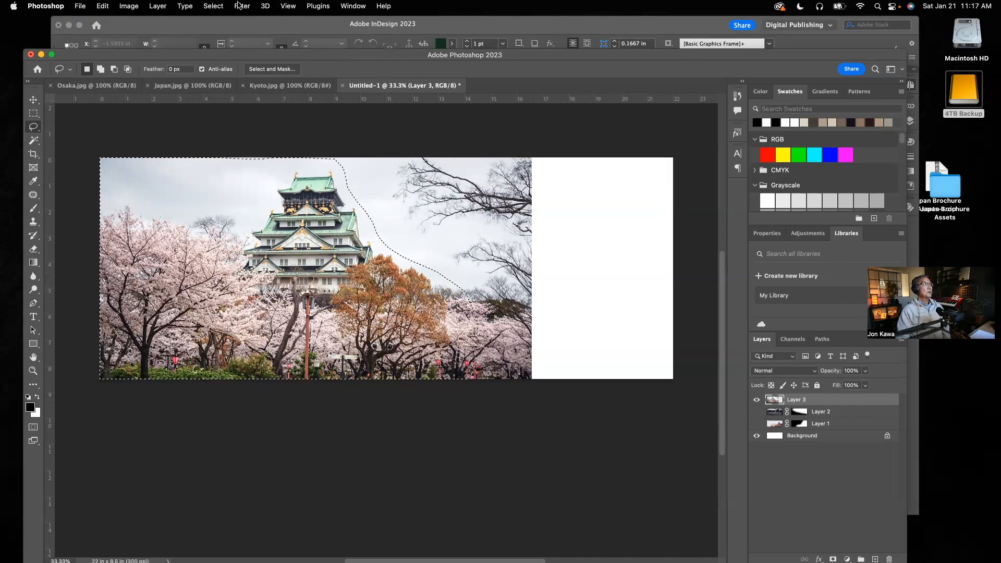
left_click(214, 5)
mouse_move(221, 159)
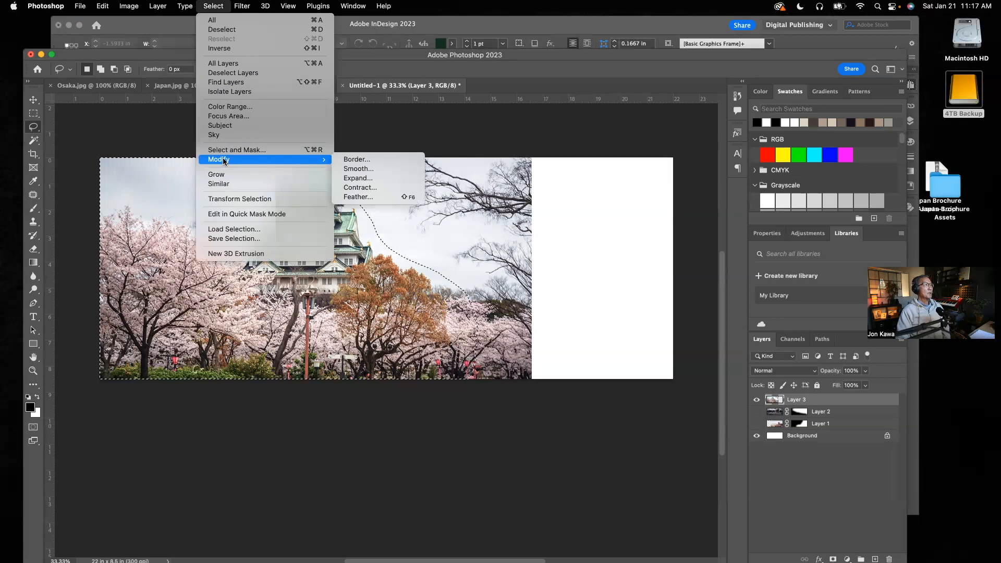
left_click(357, 196)
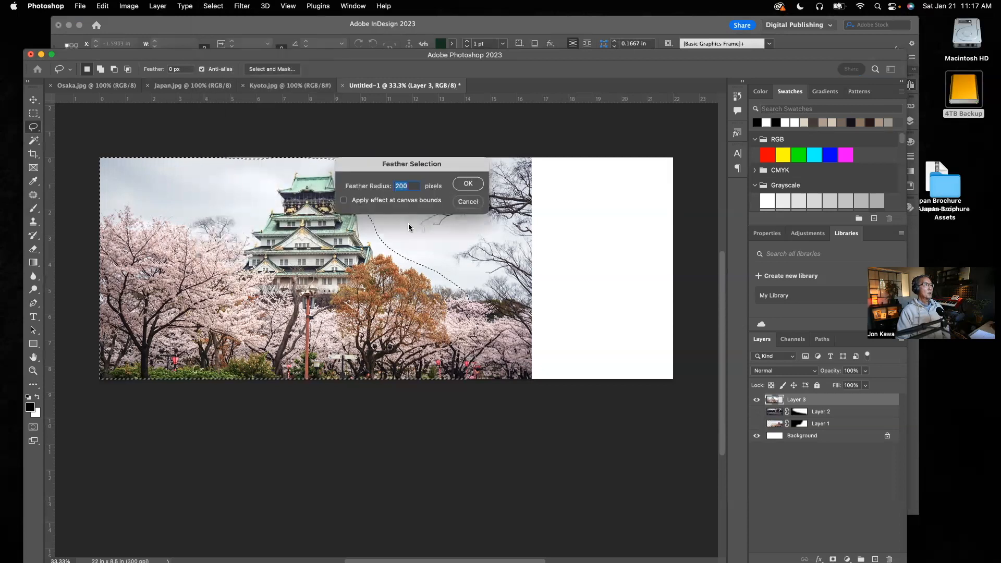
left_click(468, 184)
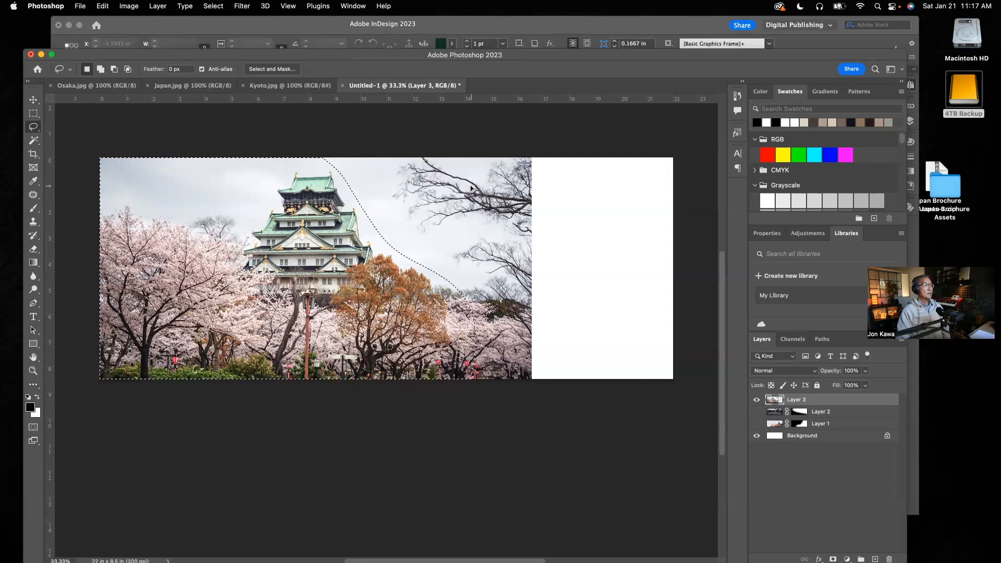
Add a layer mask to the Osaka layer that reveals only the feathered selection.
left_click(167, 8)
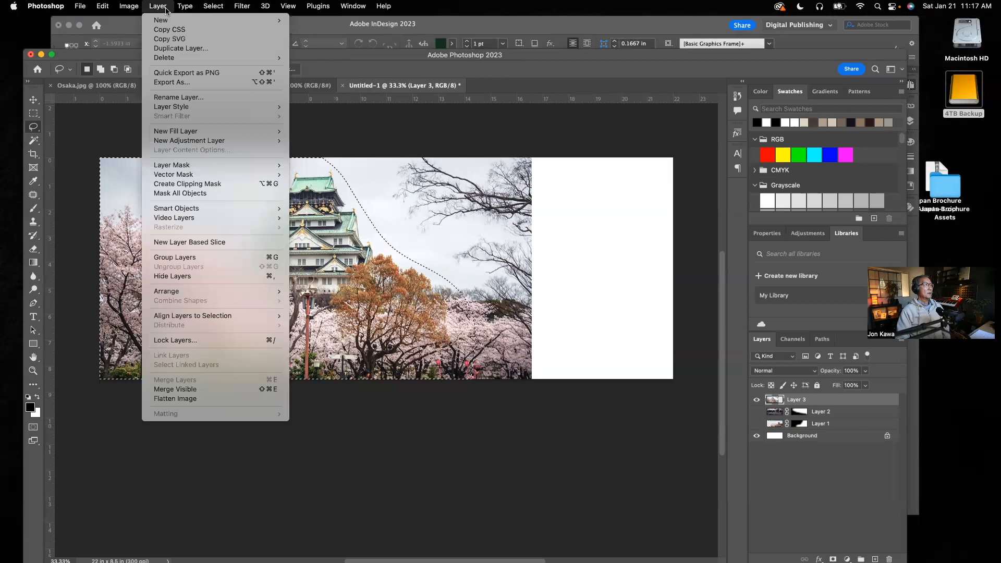
mouse_move(170, 166)
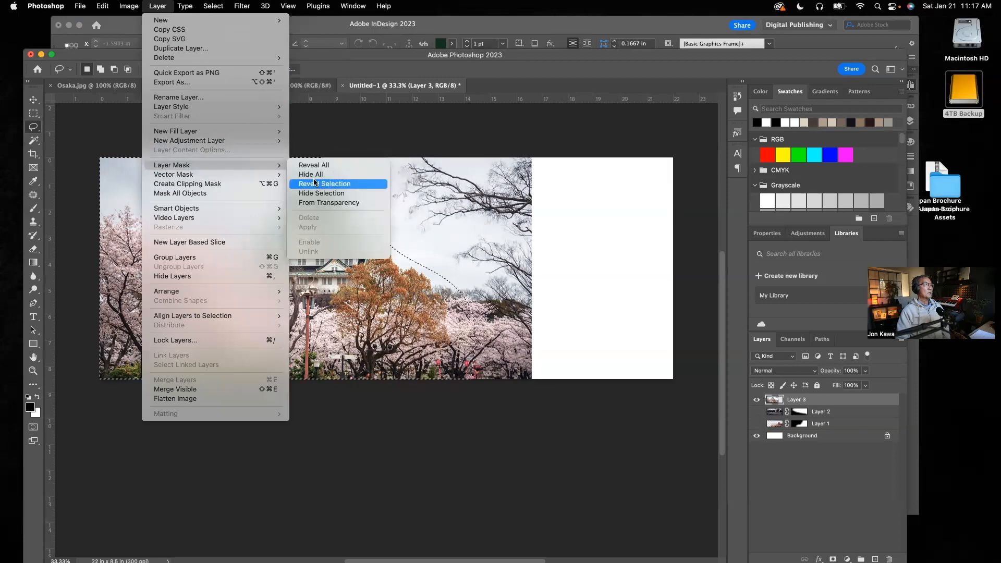
left_click(316, 185)
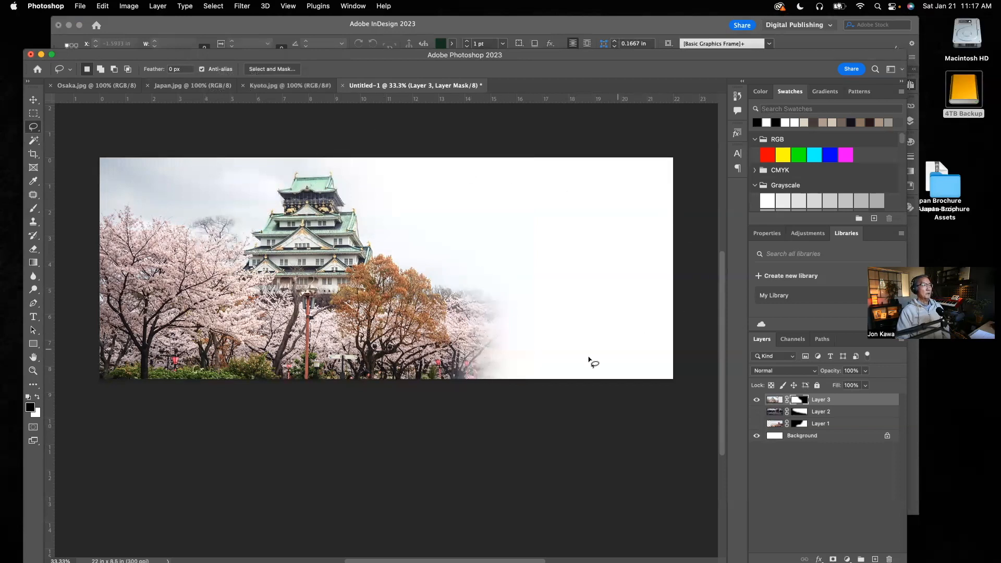
Compare the masked Osaka image with the Osaka spread in the InDesign brochure, and return to Photoshop.
left_click(290, 26)
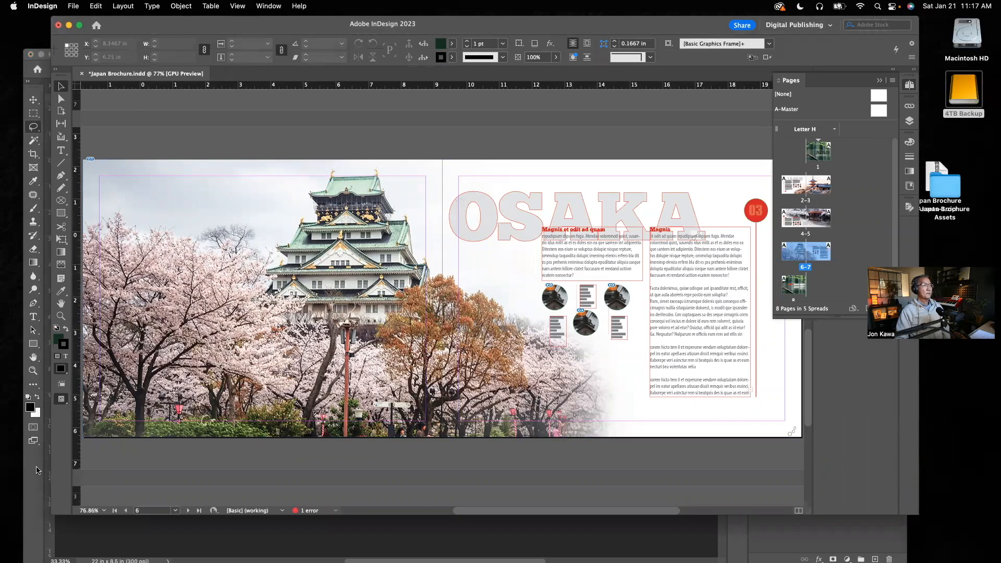
left_click(37, 470)
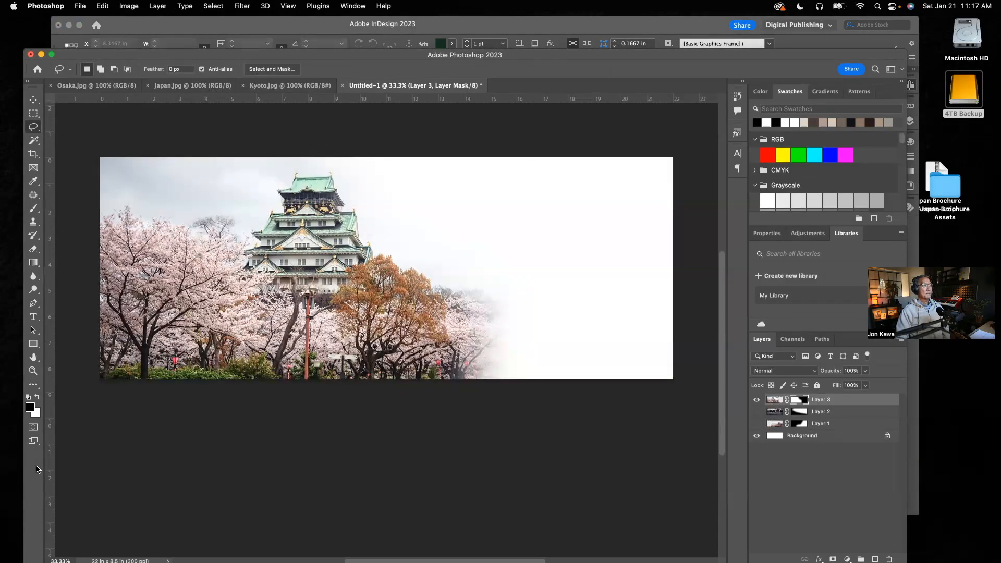
left_click(245, 29)
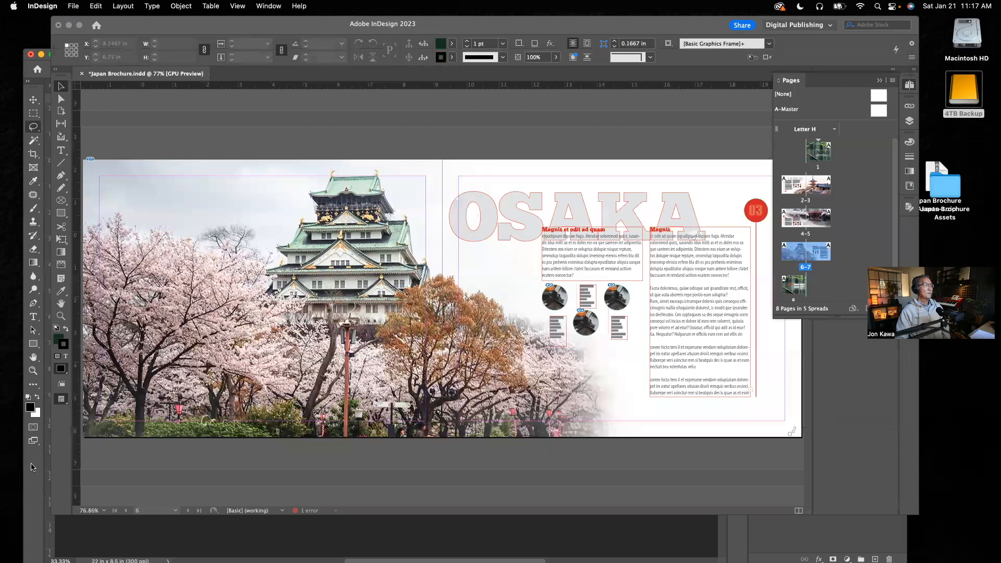
left_click(33, 467)
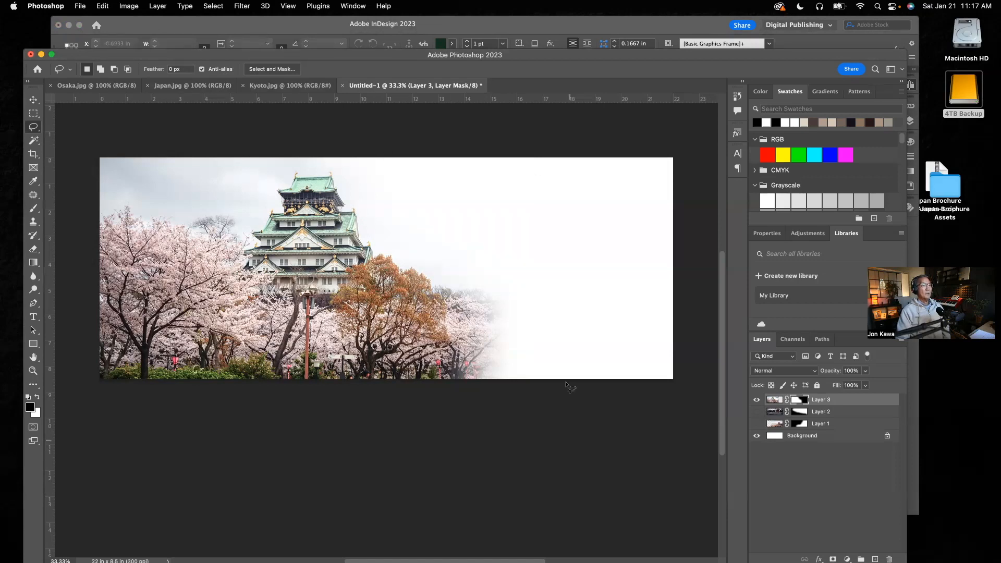
Save a copy of the Osaka spread to the Images folder on the computer as Osaka vignette.png in PNG format.
left_click(79, 6)
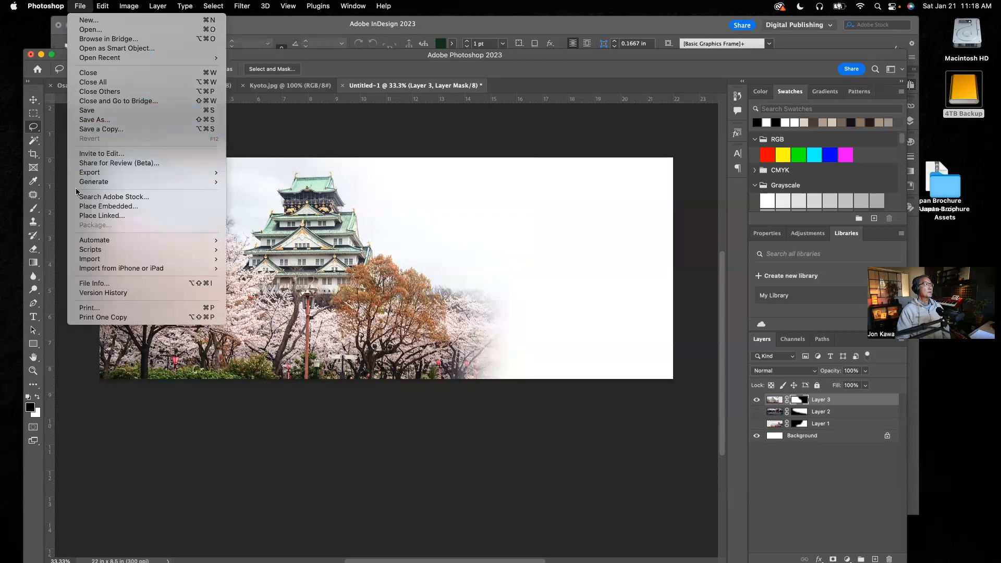
left_click(92, 131)
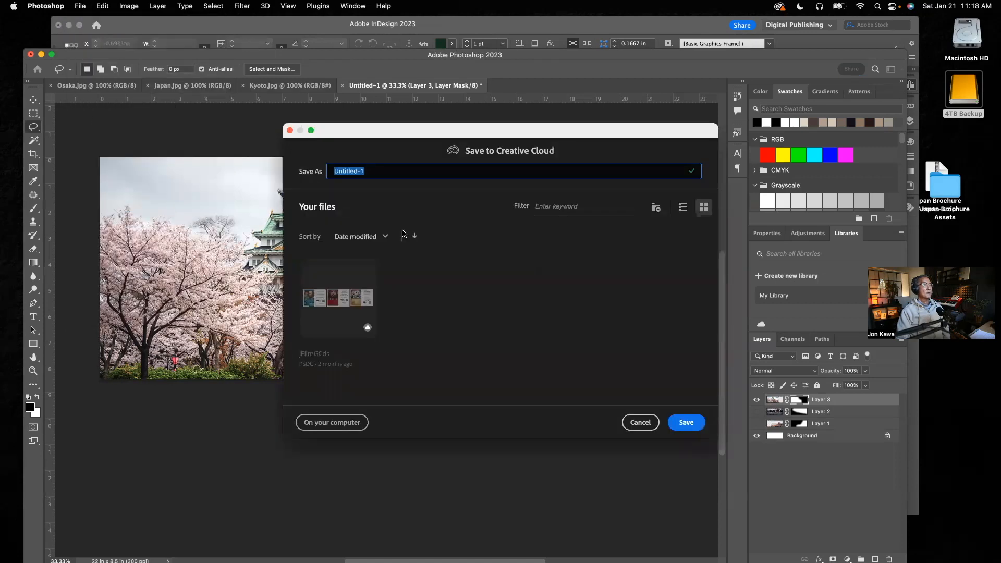
left_click(365, 424)
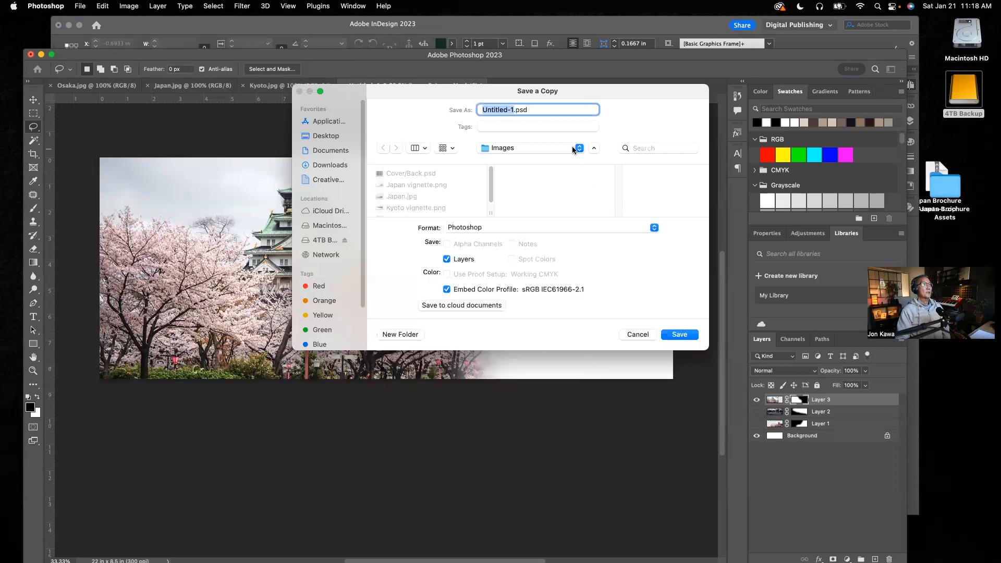
left_click(527, 227)
left_click(459, 401)
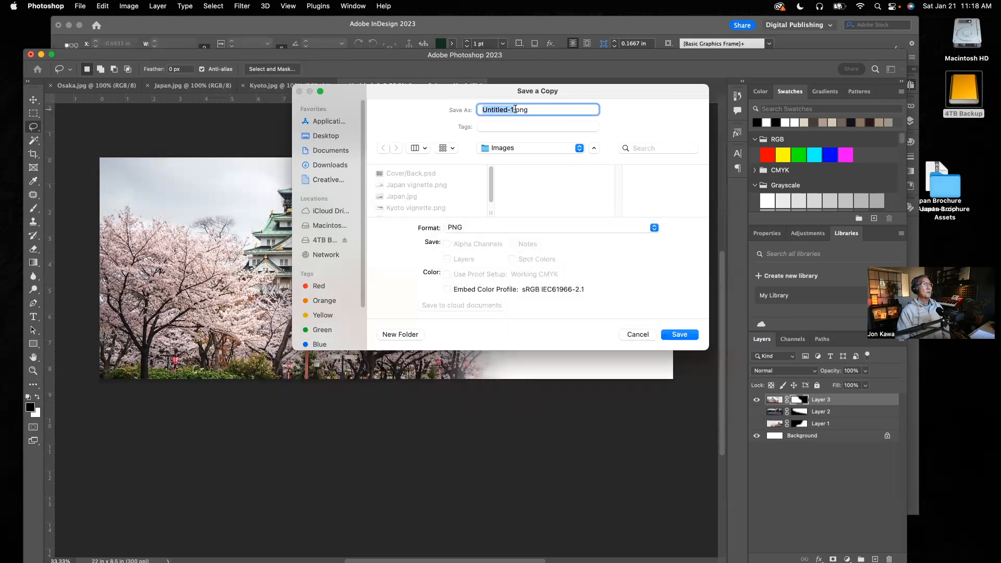
left_click_drag(514, 109, 477, 111)
type("Osaka vignette.")
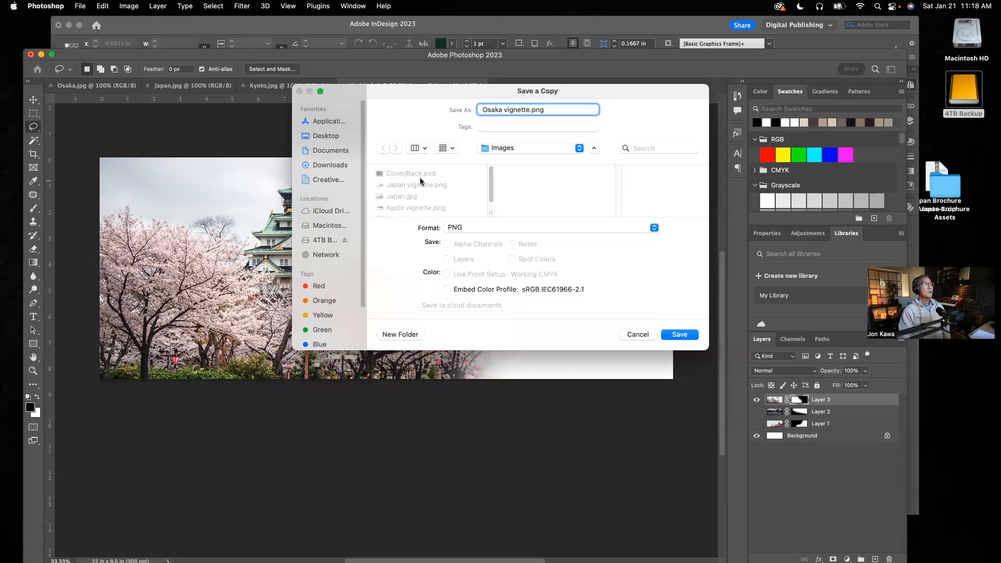
left_click(679, 334)
left_click(577, 266)
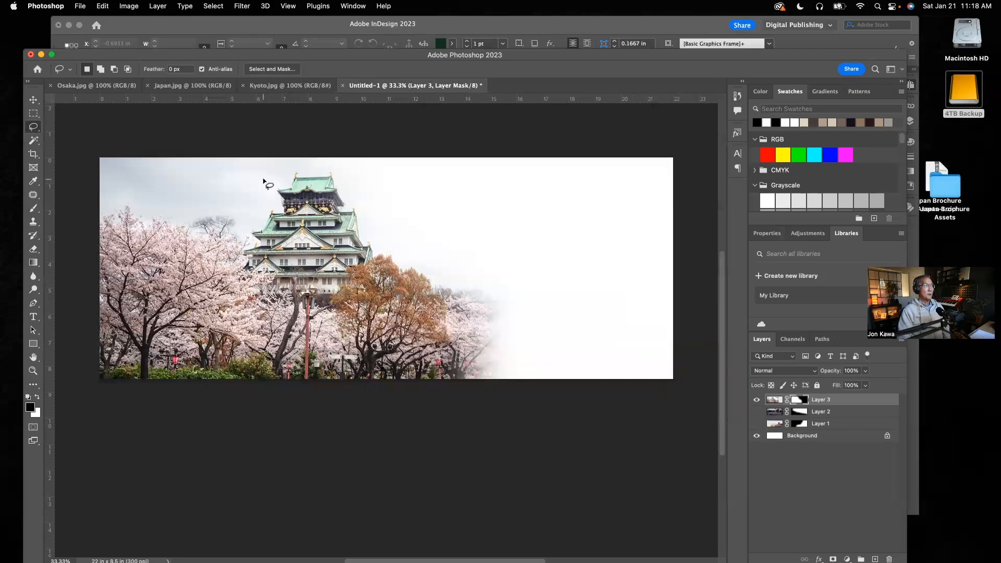
Minimize Photoshop and open the Images folder inside Japan Brochure Assets on the 4TB Backup drive in Finder.
left_click(42, 55)
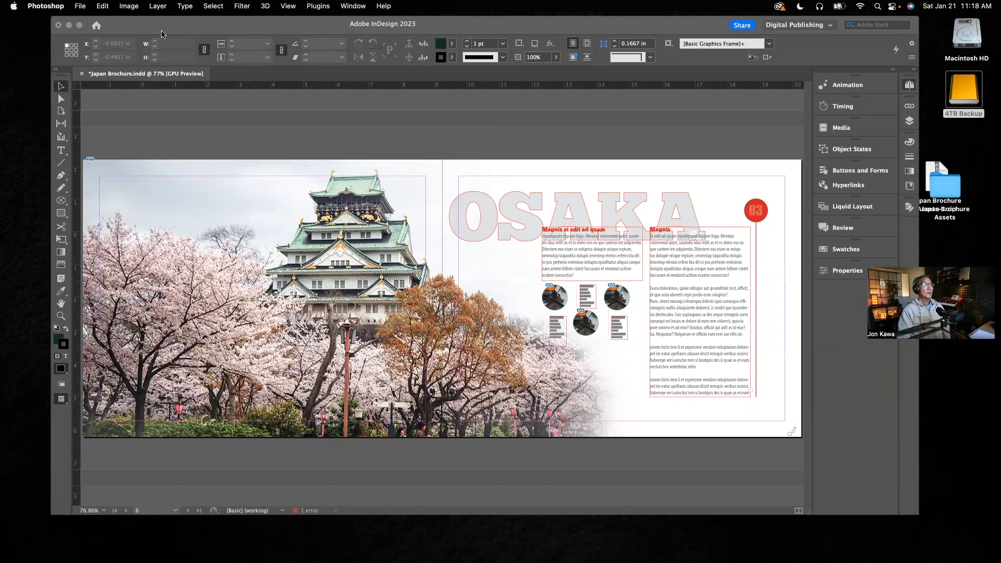
double_click(975, 88)
left_click_drag(528, 147, 401, 90)
left_click(309, 142)
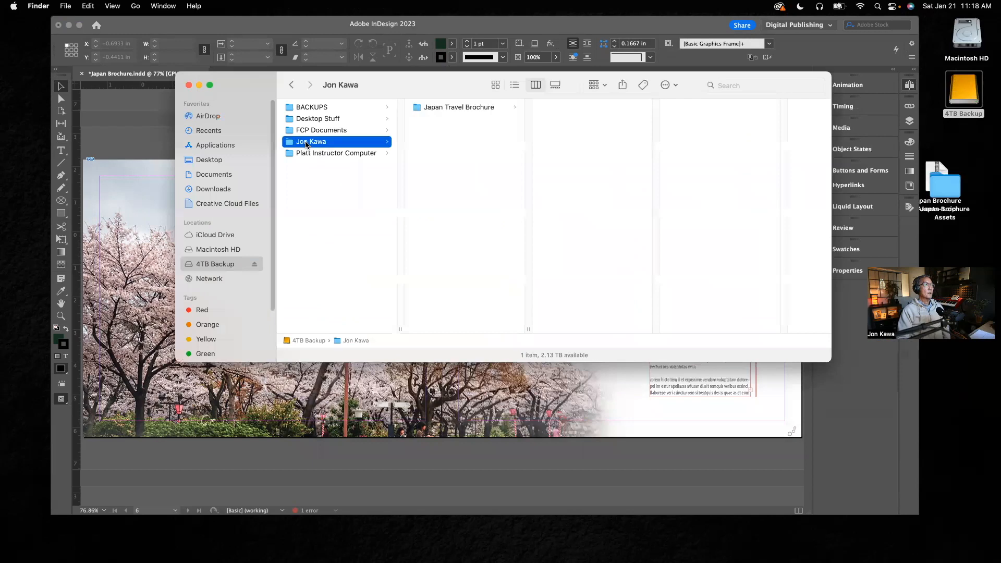
left_click(453, 106)
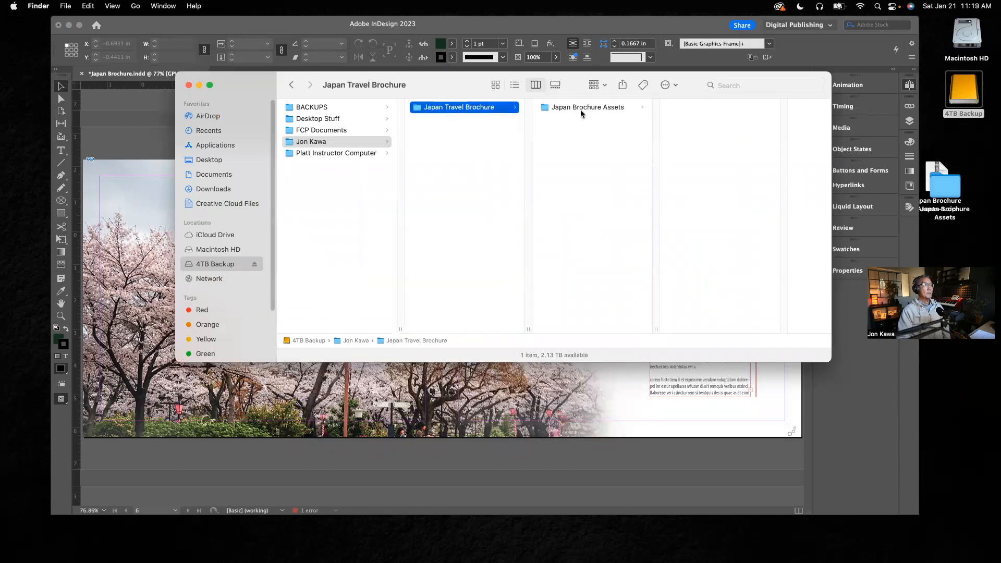
left_click(581, 108)
left_click(680, 119)
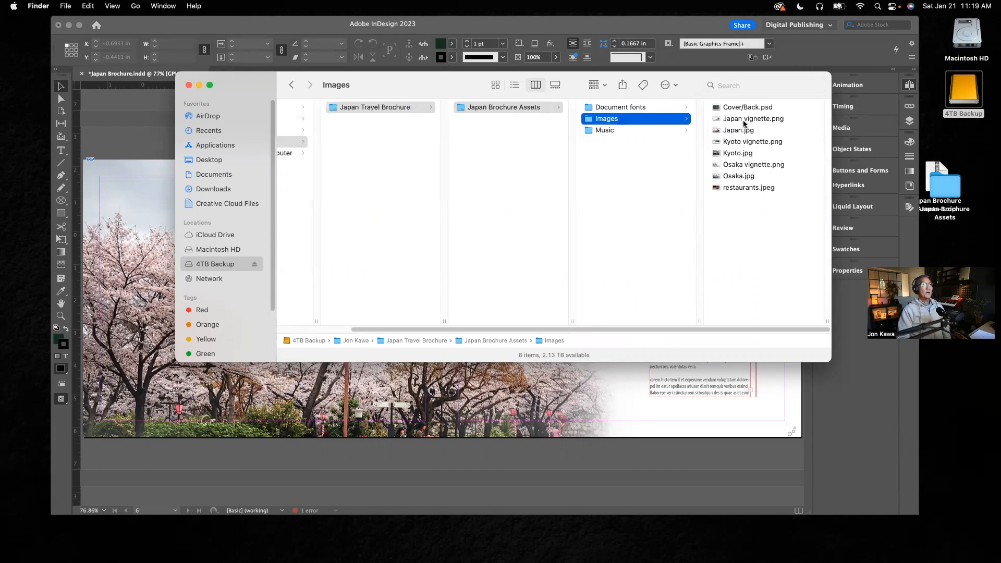
Compare the original Japan, Kyoto and Osaka JPGs with their vignette PNGs in Finder, and close both folder windows.
left_click(746, 131)
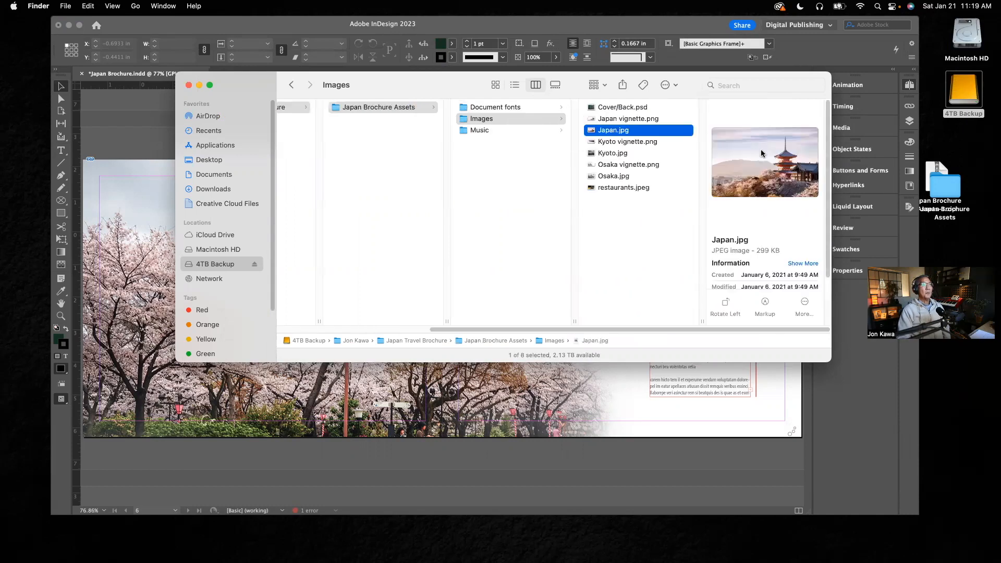
left_click(654, 119)
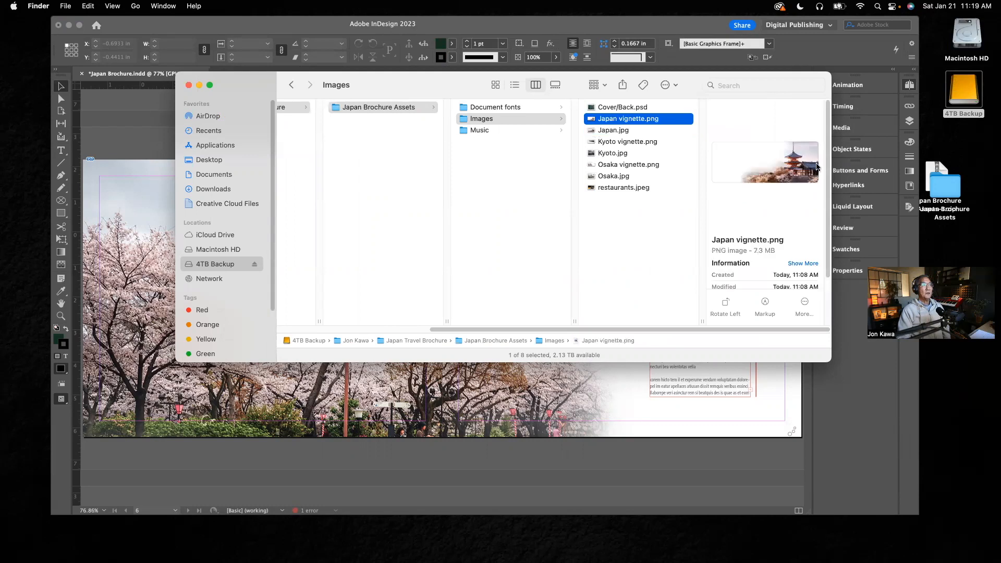
left_click(615, 155)
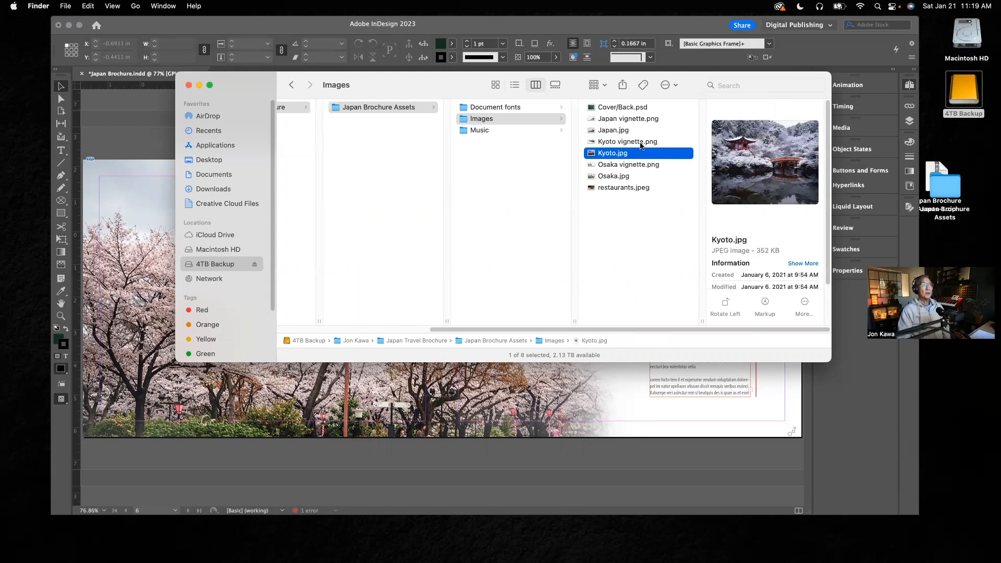
left_click(641, 143)
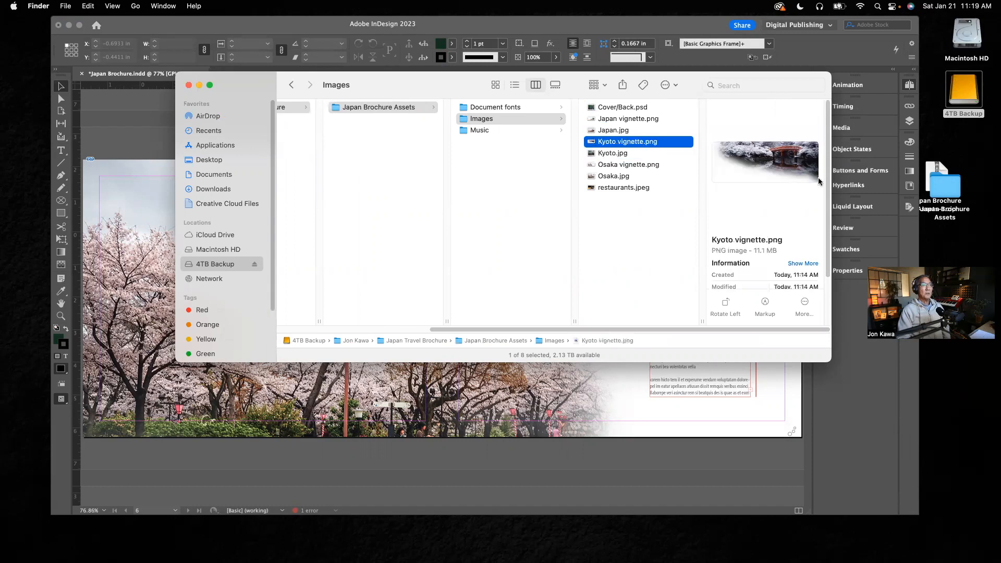
left_click(622, 178)
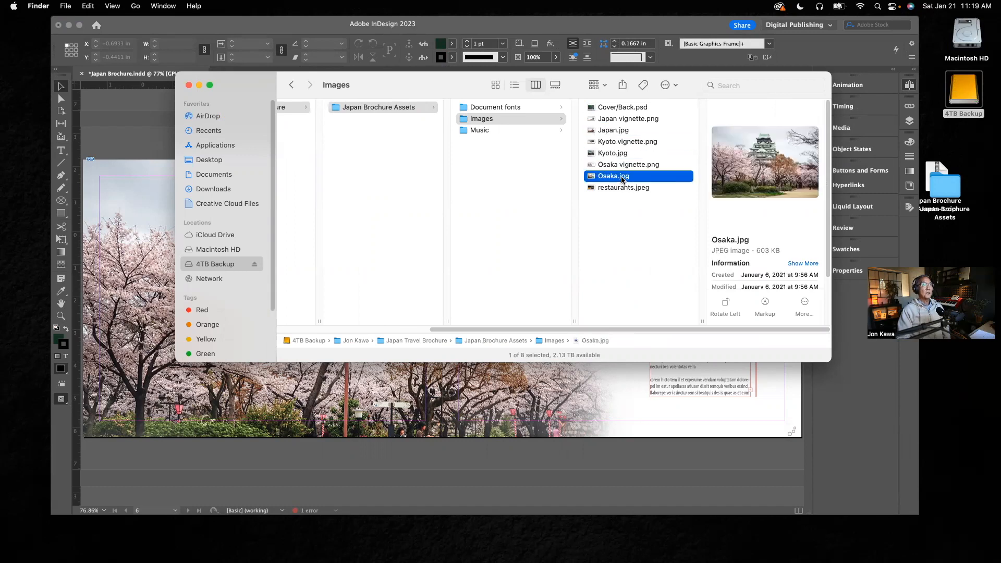
left_click(628, 166)
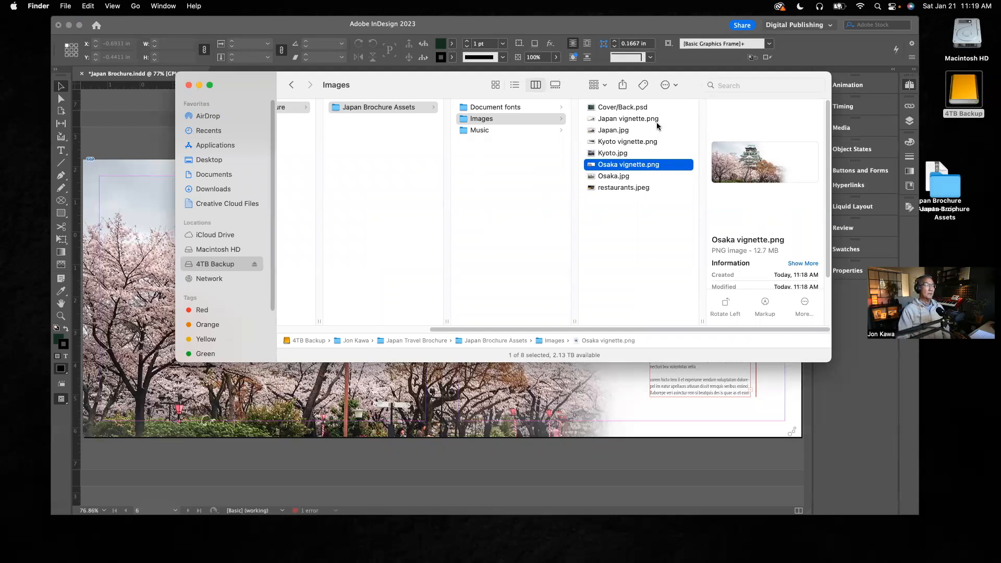
left_click(188, 86)
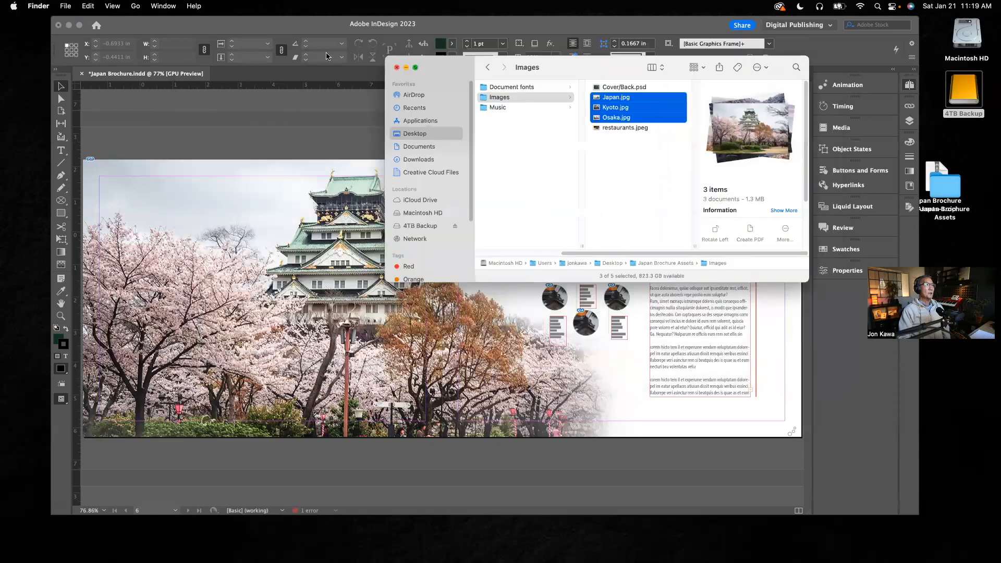
left_click(397, 67)
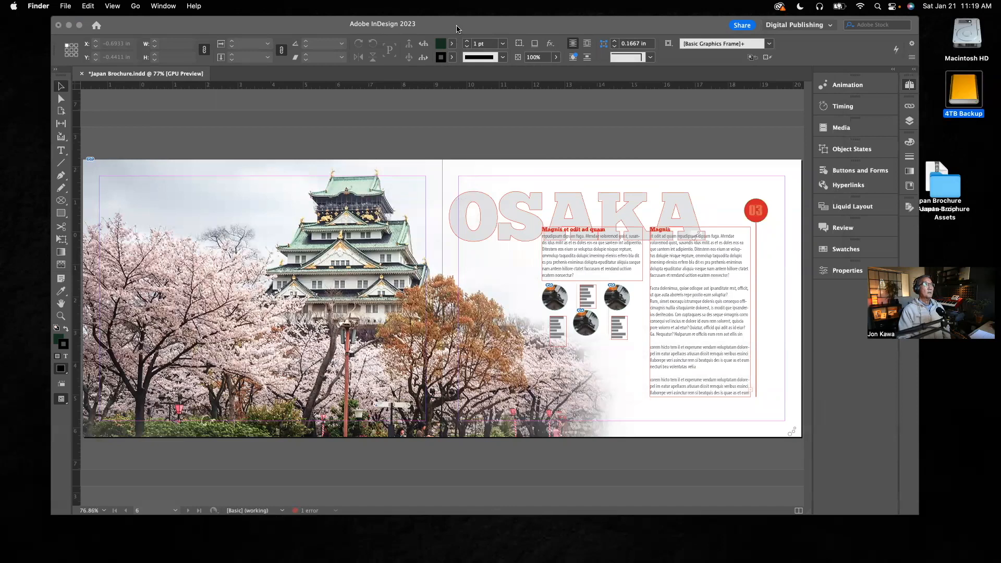
Bring the InDesign brochure to the front and restore the minimized Photoshop document.
left_click(467, 28)
mouse_move(474, 28)
left_mouse_down()
mouse_move(510, 29)
mouse_move(468, 31)
left_mouse_up()
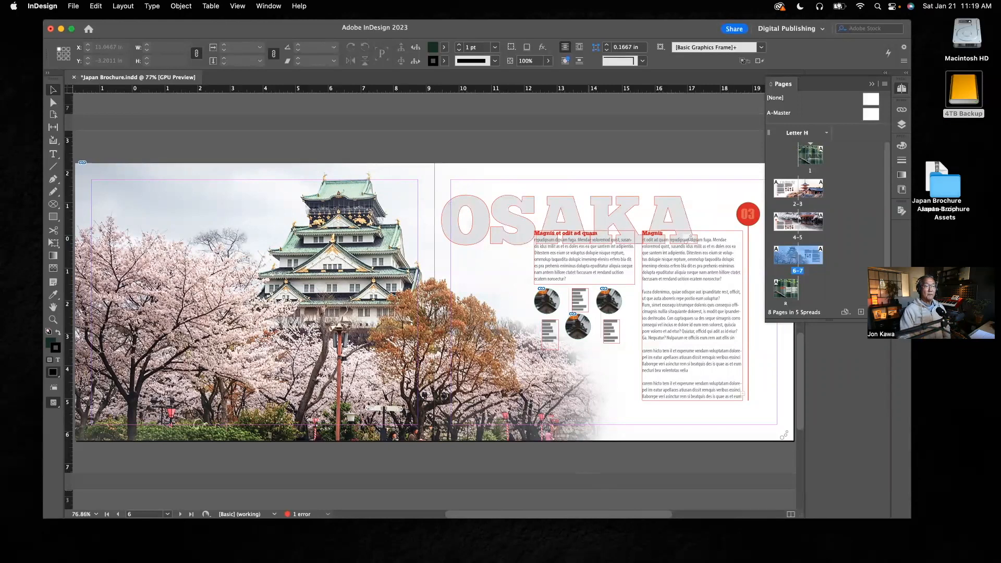
mouse_move(797, 547)
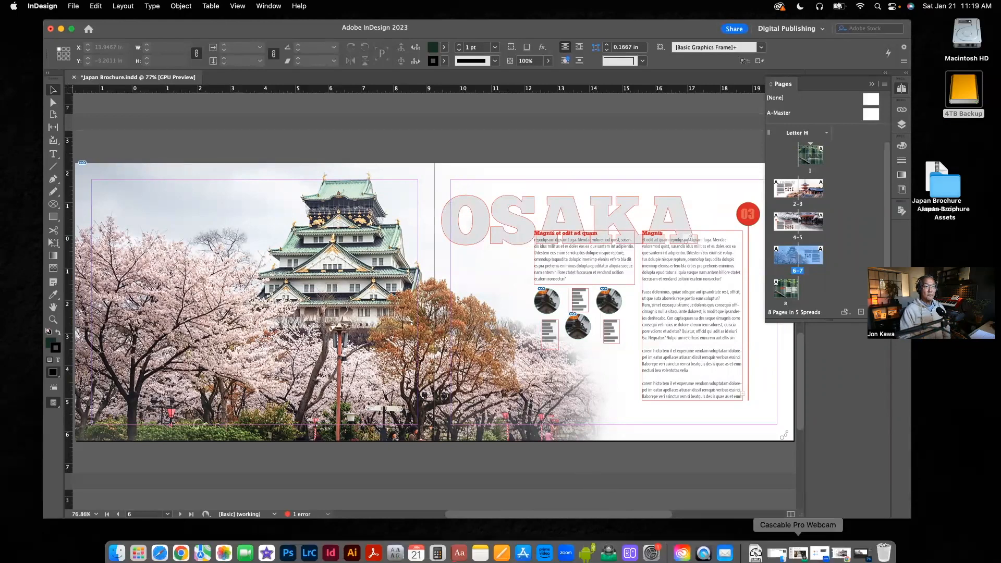
left_click(863, 547)
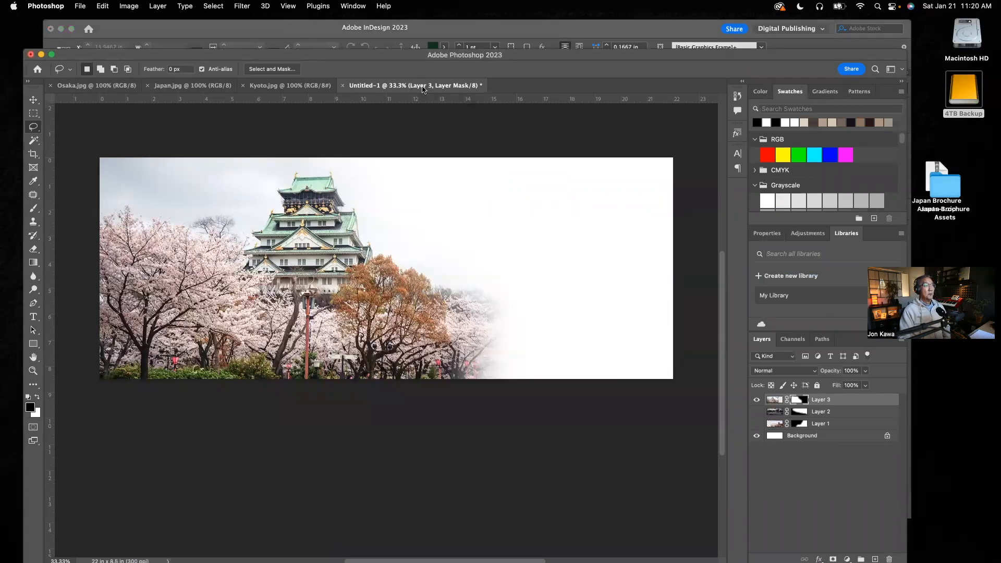
Save the layered document on the computer in the Images folder as Vignette File.psd in Photoshop format with Maximize Compatibility on.
left_click(81, 6)
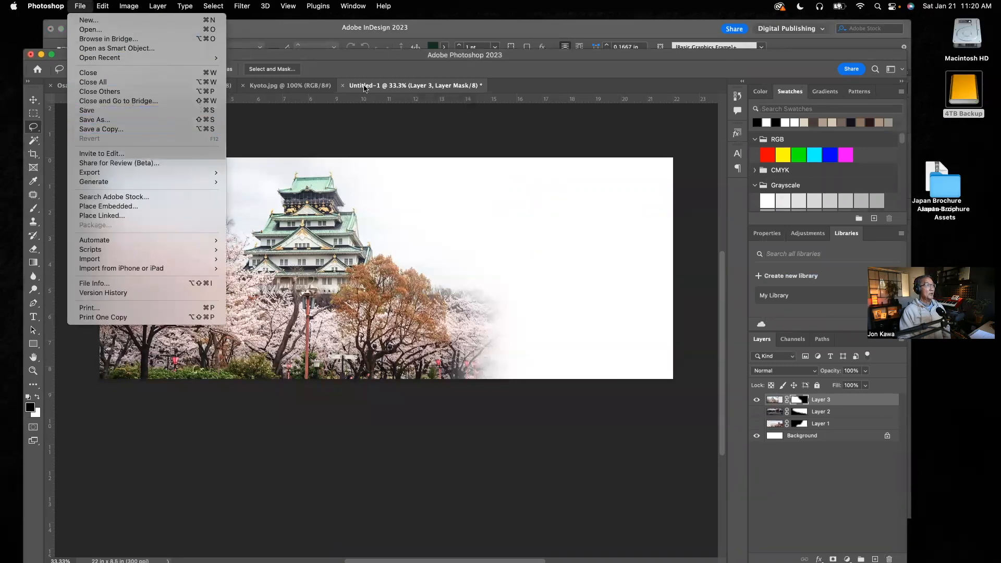
left_click(86, 110)
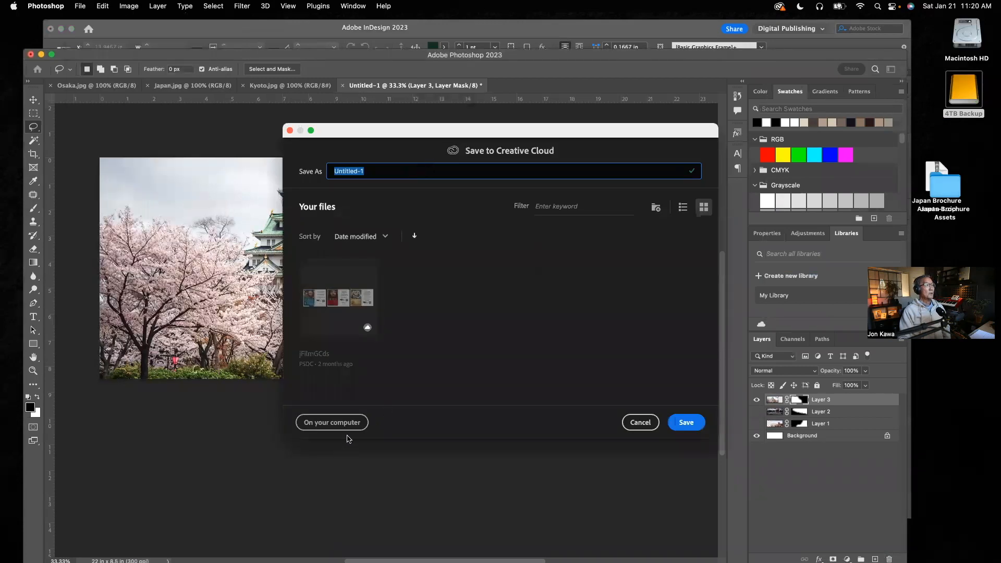
left_click(360, 421)
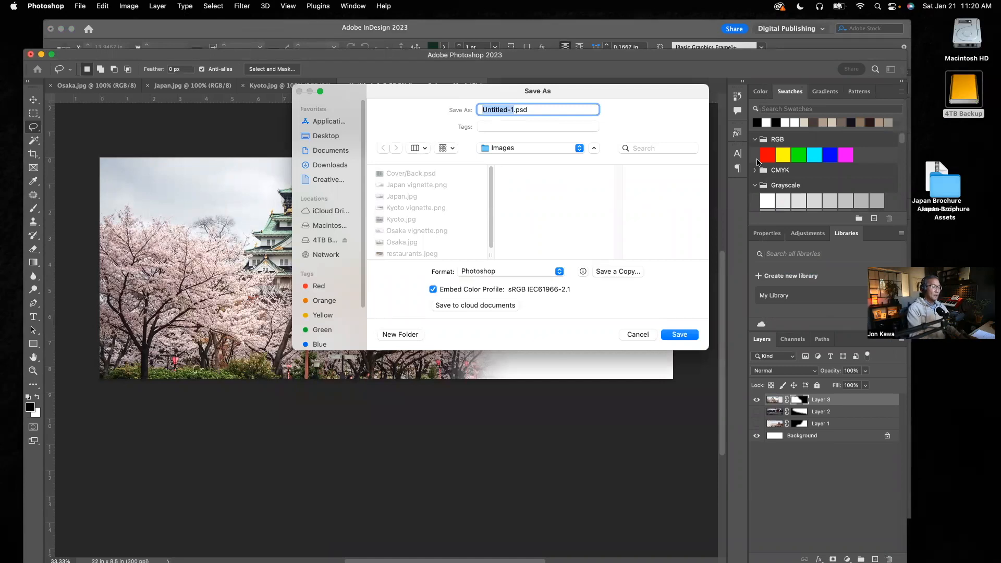
type("Vignett")
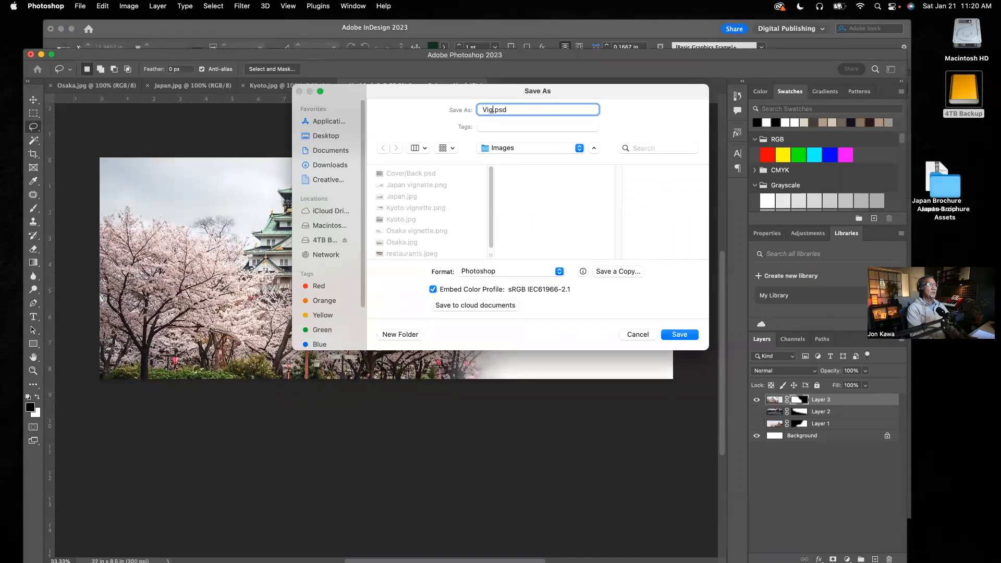
type("e")
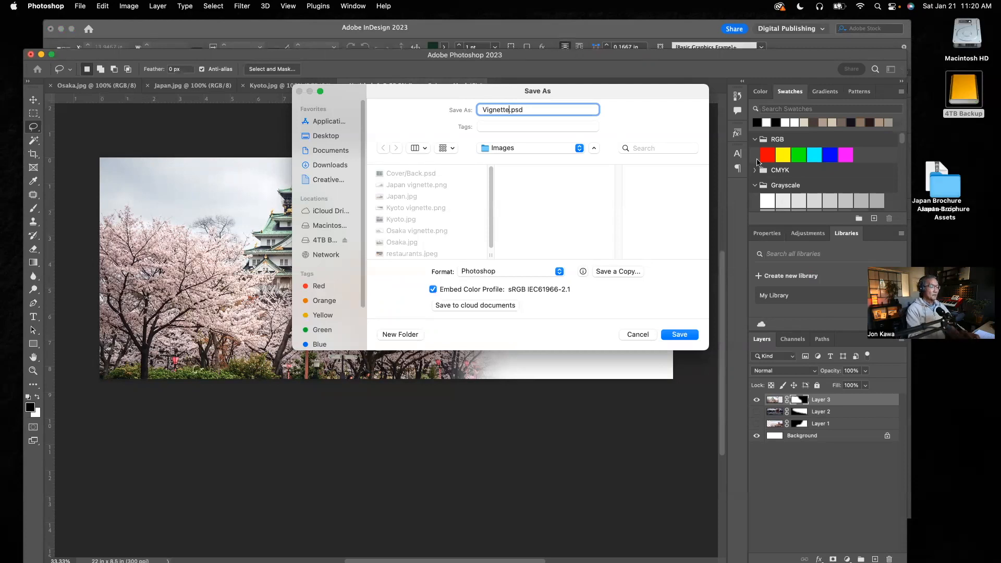
type(" File")
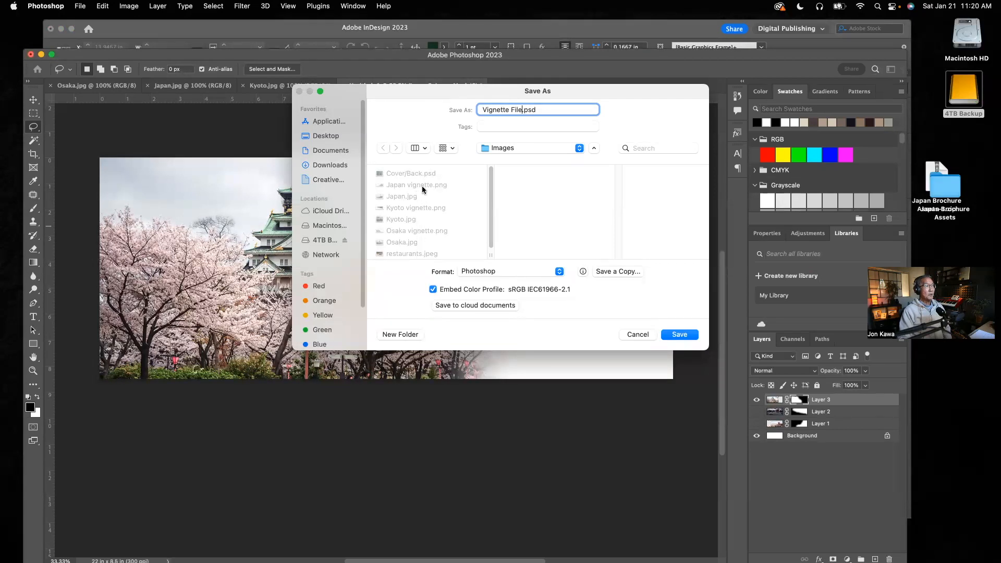
left_click(677, 334)
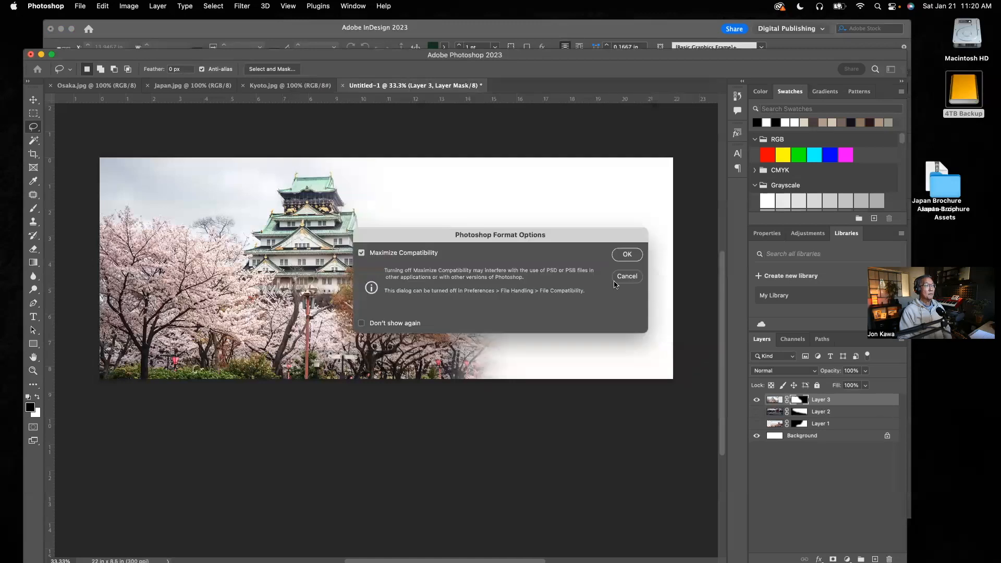
left_click(627, 255)
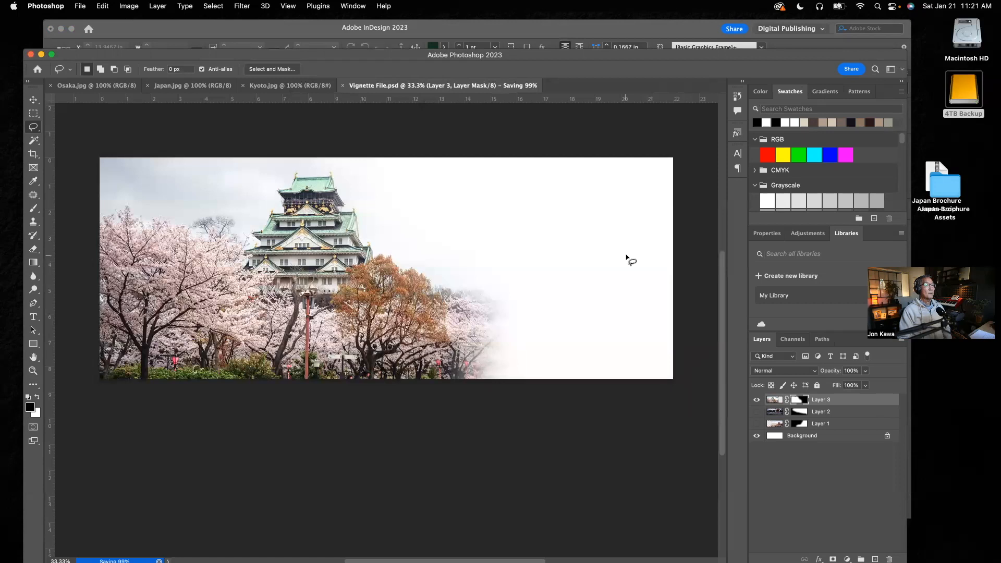
Preview Vignette File.psd in the Images folder of Japan Brochure Assets on the 4TB Backup drive, and close the Finder window.
double_click(972, 95)
left_click(329, 142)
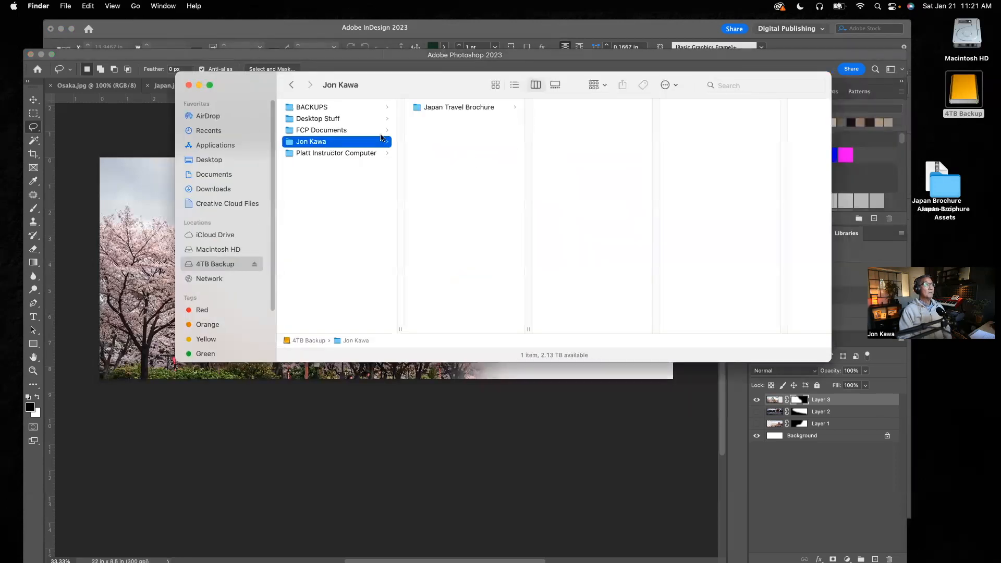
left_click(459, 107)
left_click(574, 106)
left_click(691, 121)
left_click(752, 200)
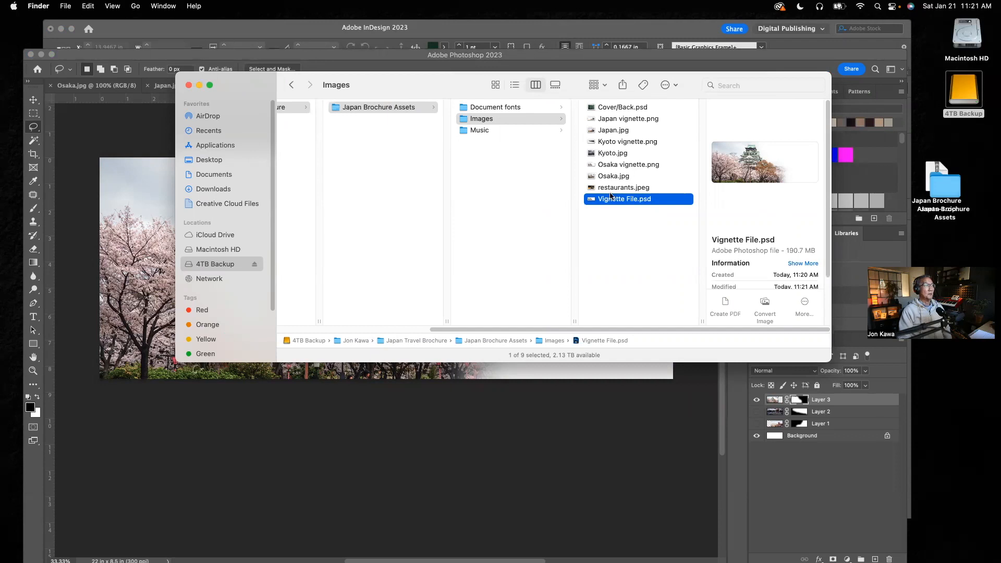
left_click(189, 88)
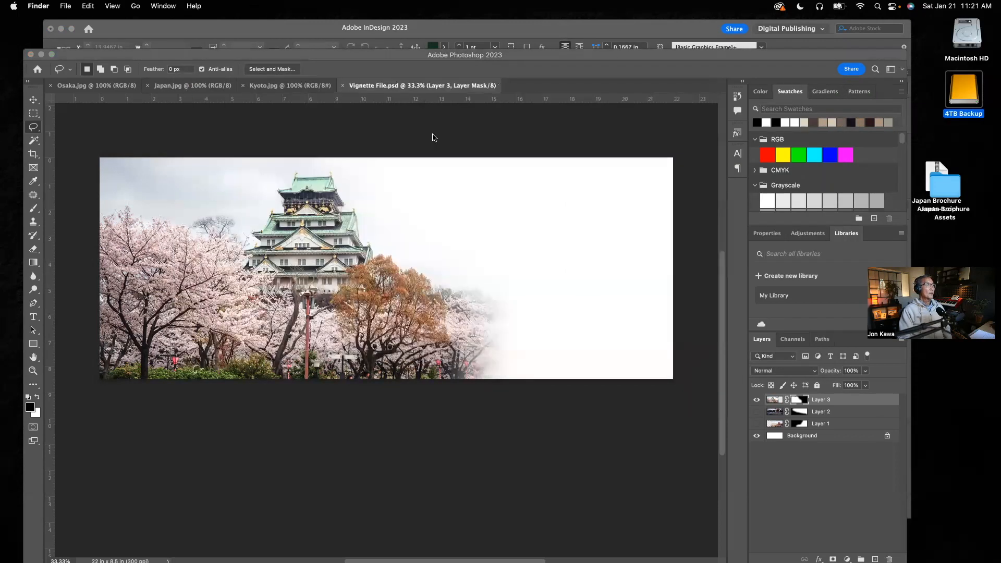
Quit Photoshop and return to the Japan Brochure document in InDesign.
left_click(638, 143)
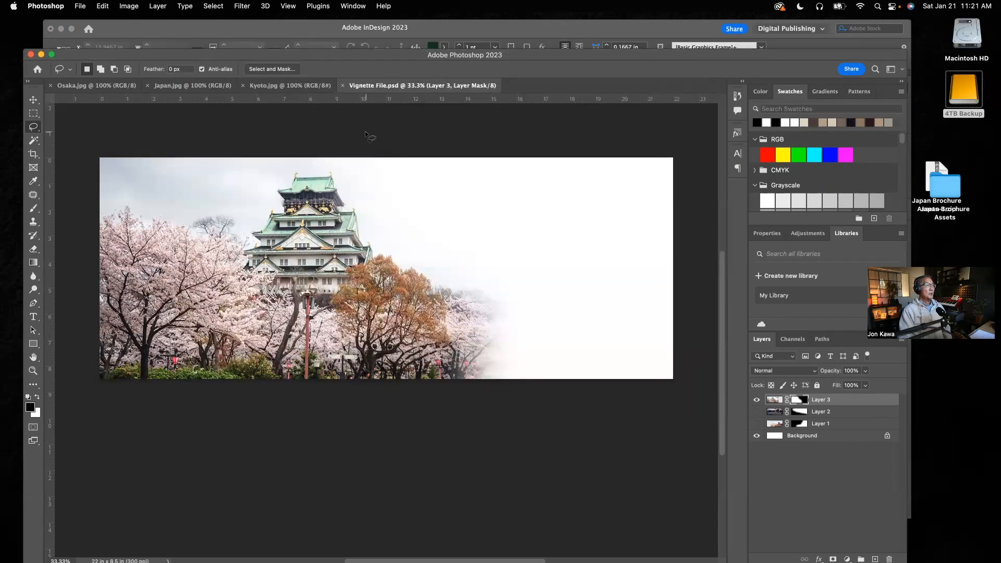
left_click(45, 6)
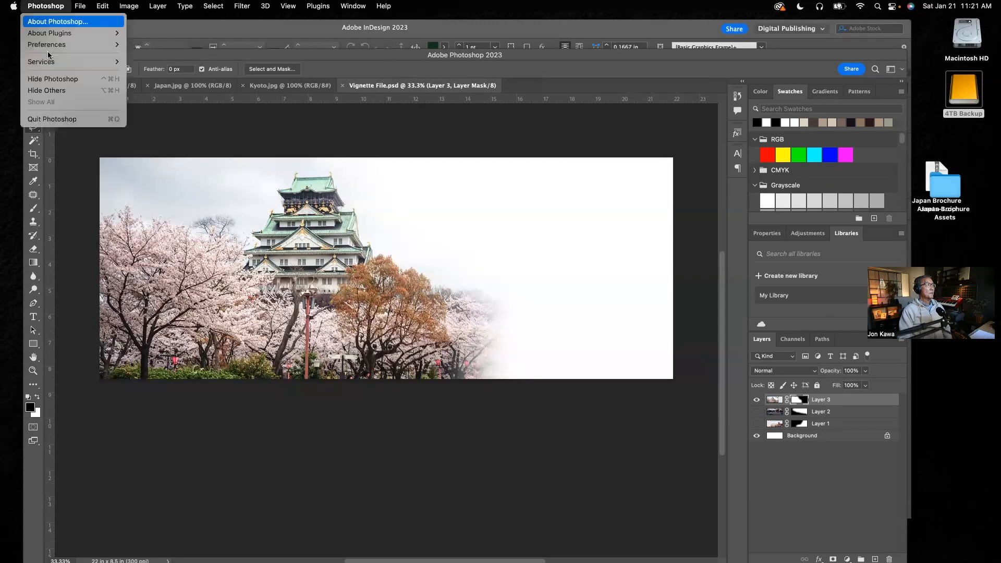
left_click(51, 120)
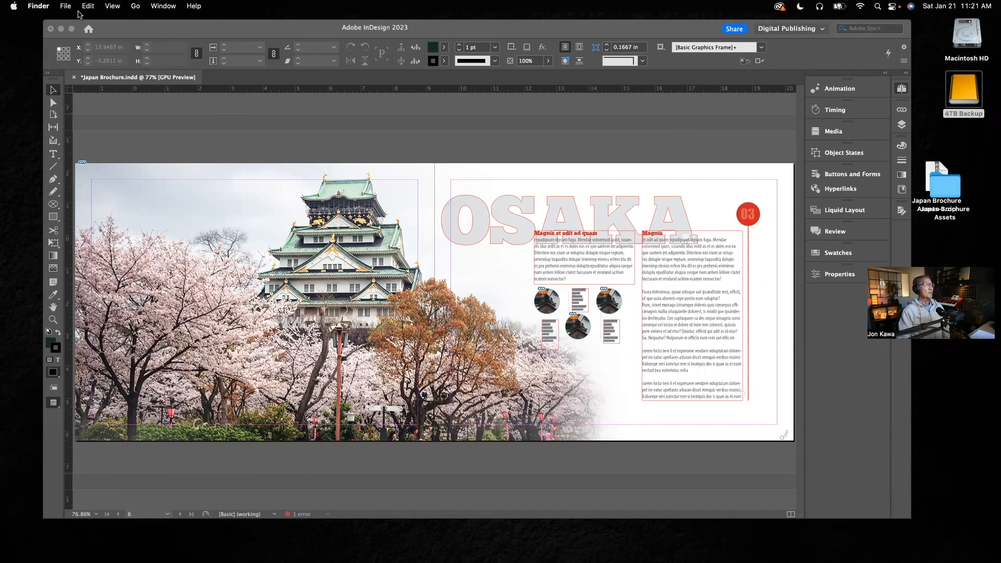
left_click(230, 35)
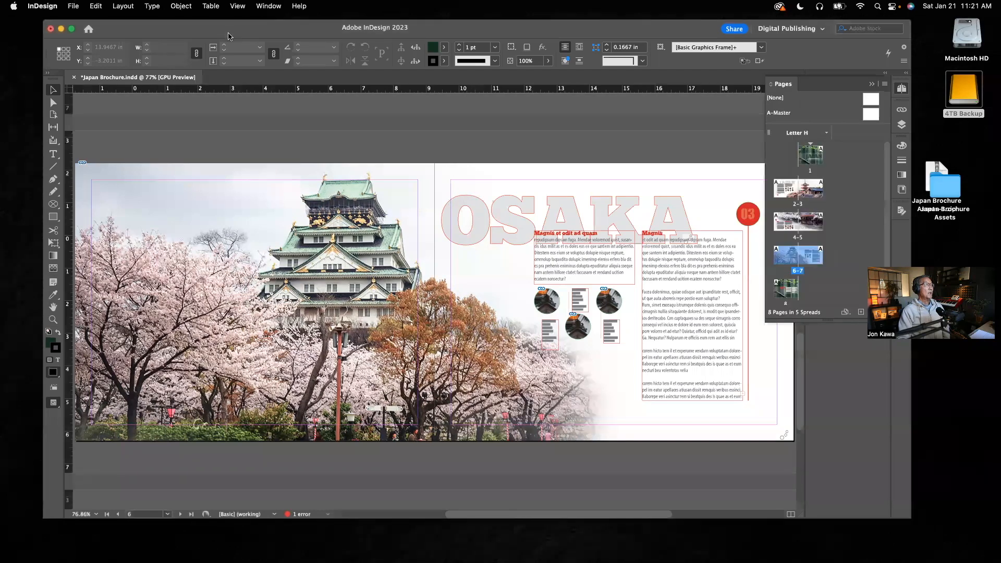
Create a new 11 x 8.5 inch landscape document with 8 facing pages, one column and 0.5 inch margins.
left_click(75, 8)
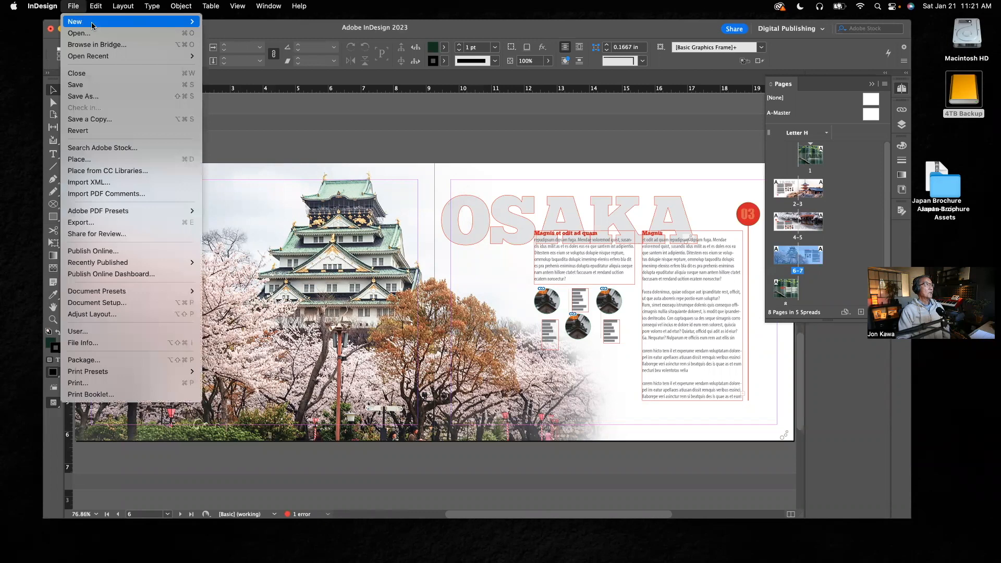
left_click(216, 23)
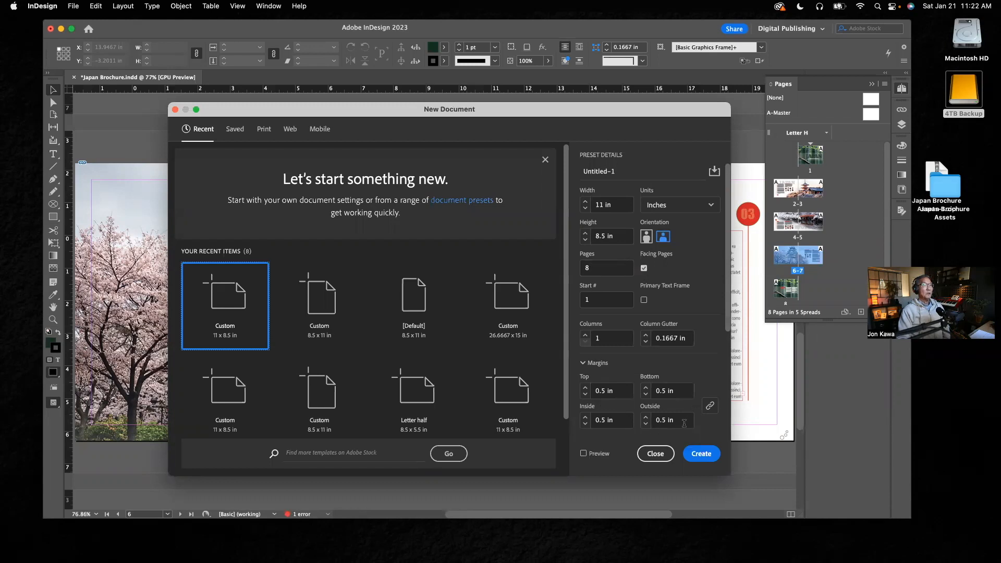
left_click(708, 461)
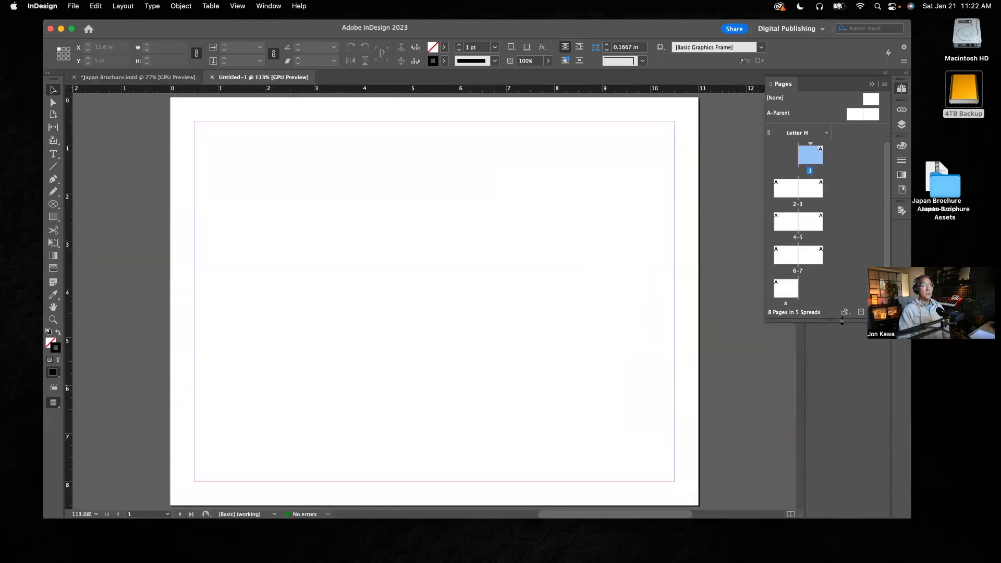
Display the spread of pages 2-3 in the new document and collapse the page overview.
left_click_drag(841, 319, 844, 349)
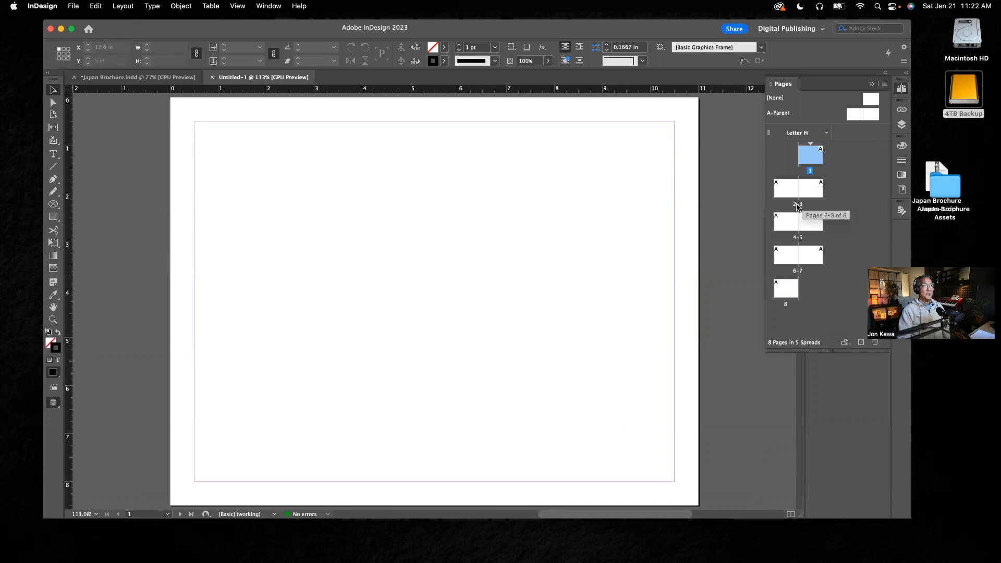
double_click(798, 205)
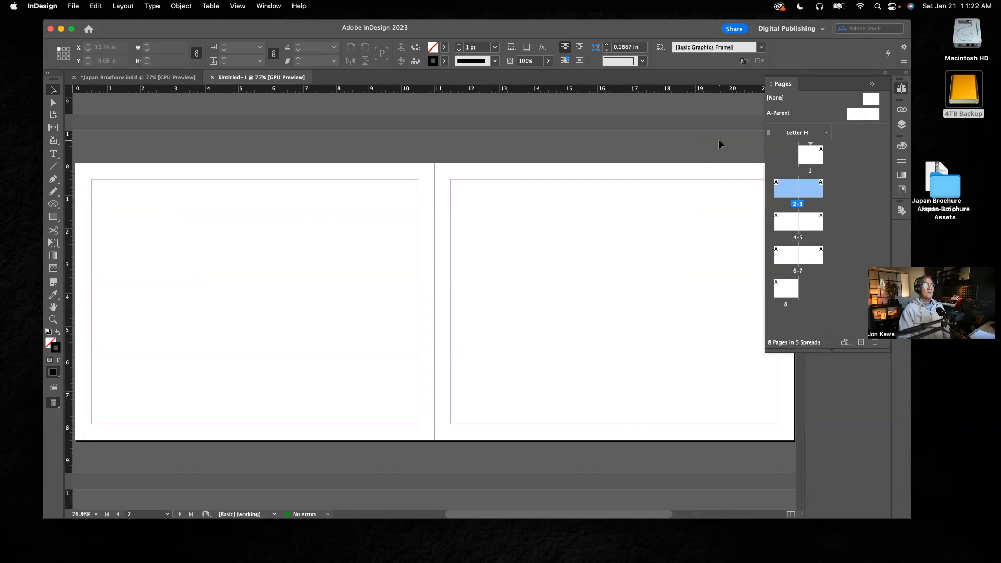
left_click(871, 85)
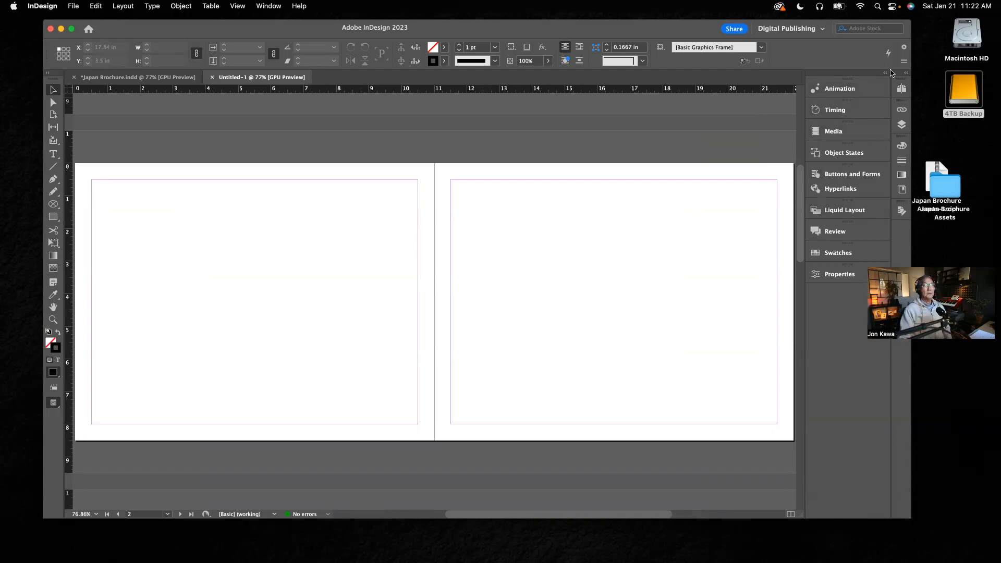
Switch to Finder and open the Images folder inside Japan Travel Brochure > Japan Brochure Assets on the 4TB Backup drive.
double_click(961, 83)
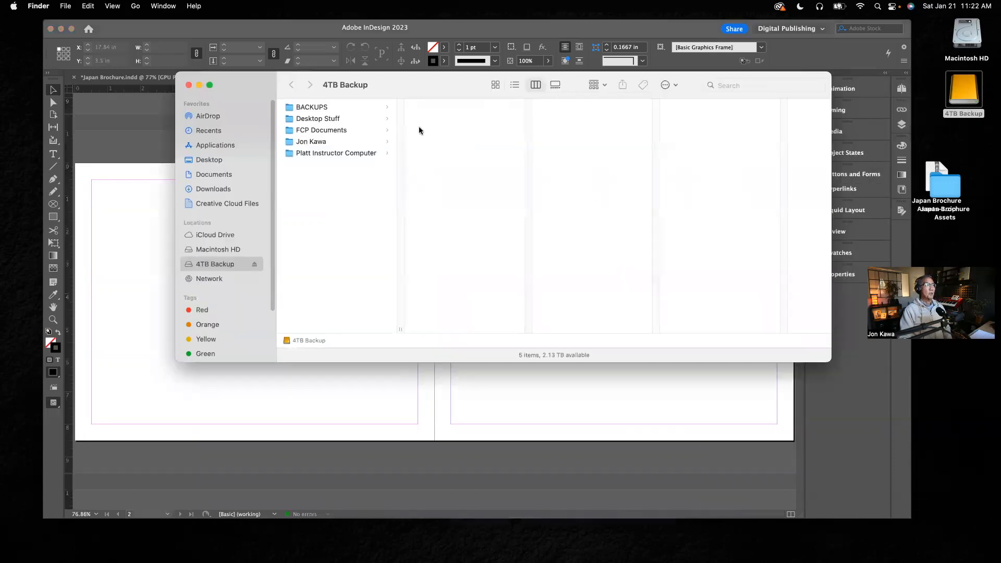
left_click(318, 142)
left_click(452, 108)
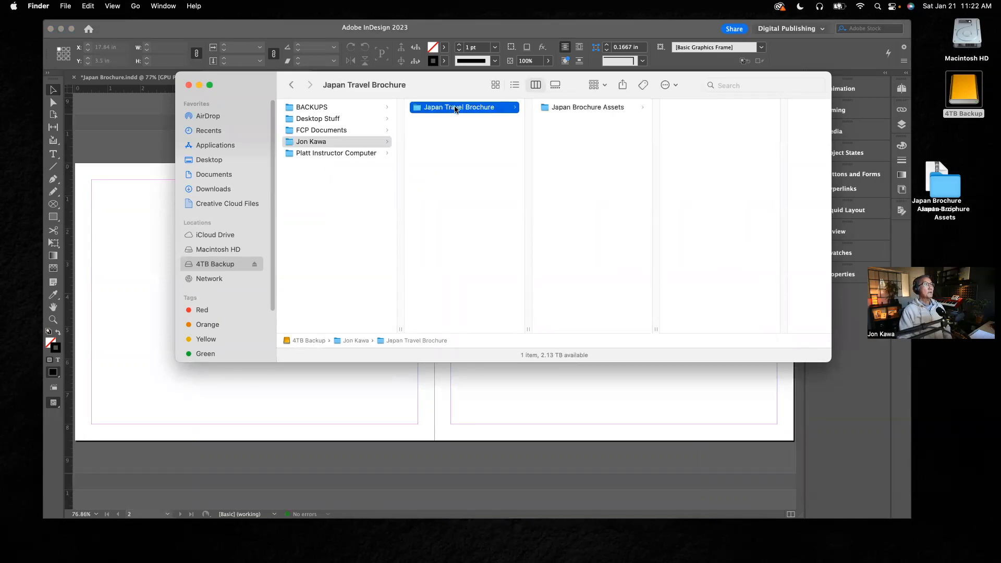
left_click(561, 108)
left_click(700, 123)
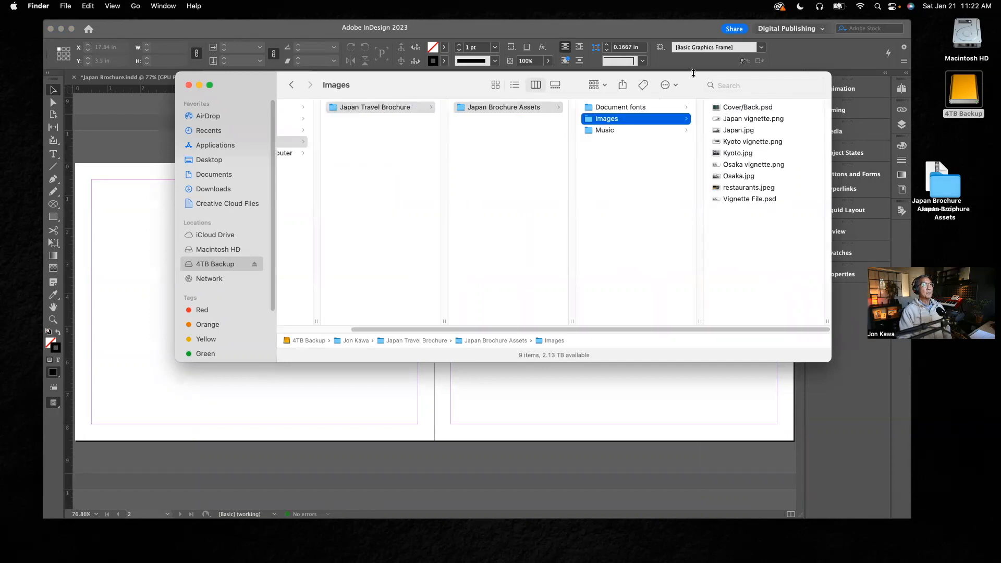
Place Japan vignette.png from the Images folder onto the pages 2-3 spread of the new InDesign document.
left_click_drag(696, 85, 361, 86)
left_click(433, 135)
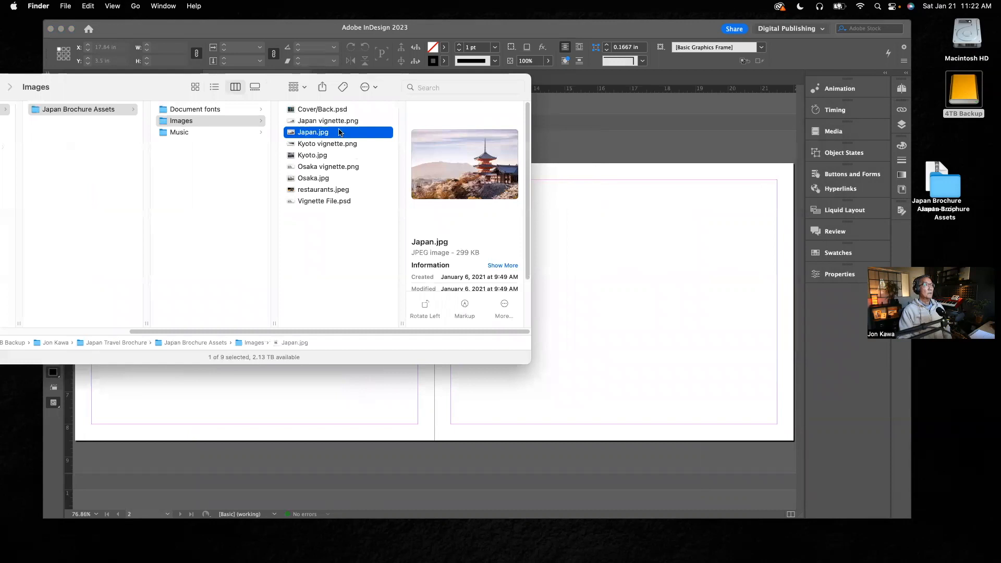
key("Down")
left_click(328, 121)
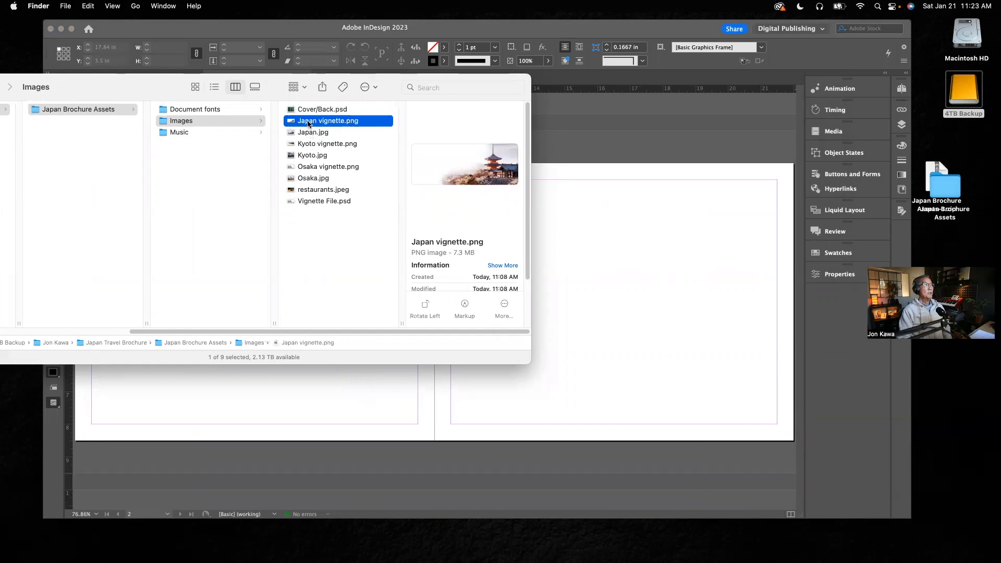
left_click_drag(308, 122, 630, 246)
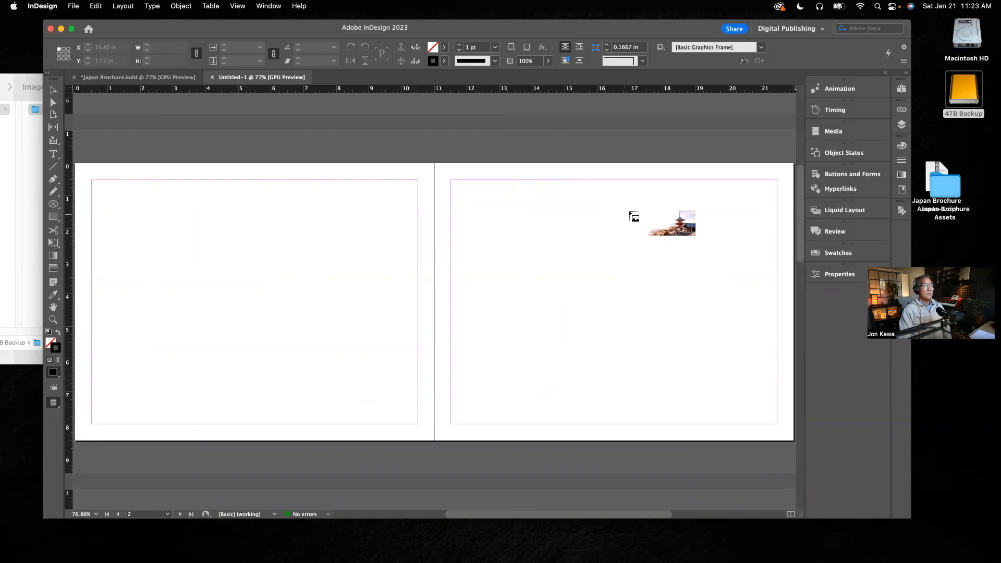
left_click(641, 199)
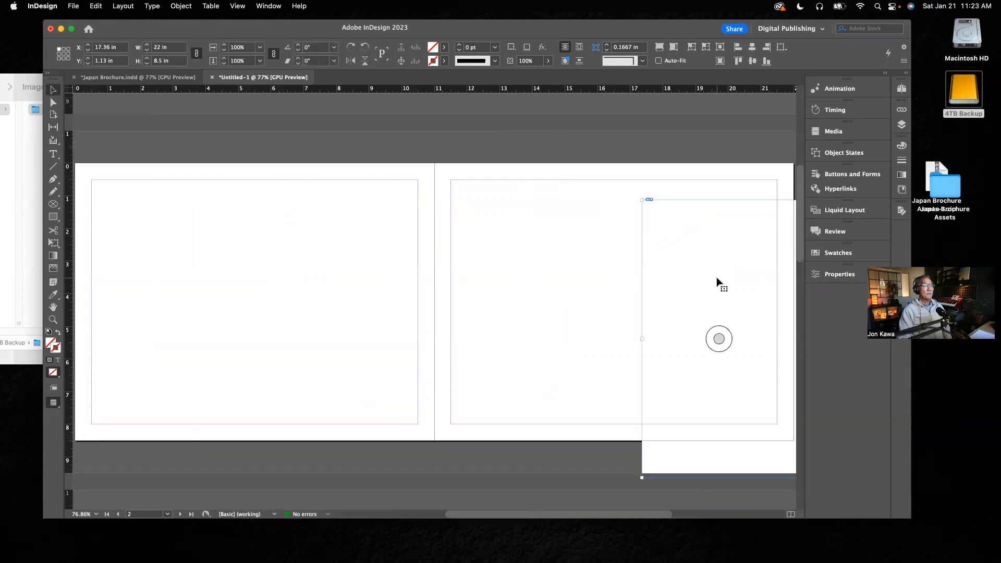
Move the placed pagoda image to X 0 in, Y 0 in so it covers both pages of the spread, and deselect it.
left_click_drag(714, 263, 201, 225)
left_click_drag(705, 250, 627, 266)
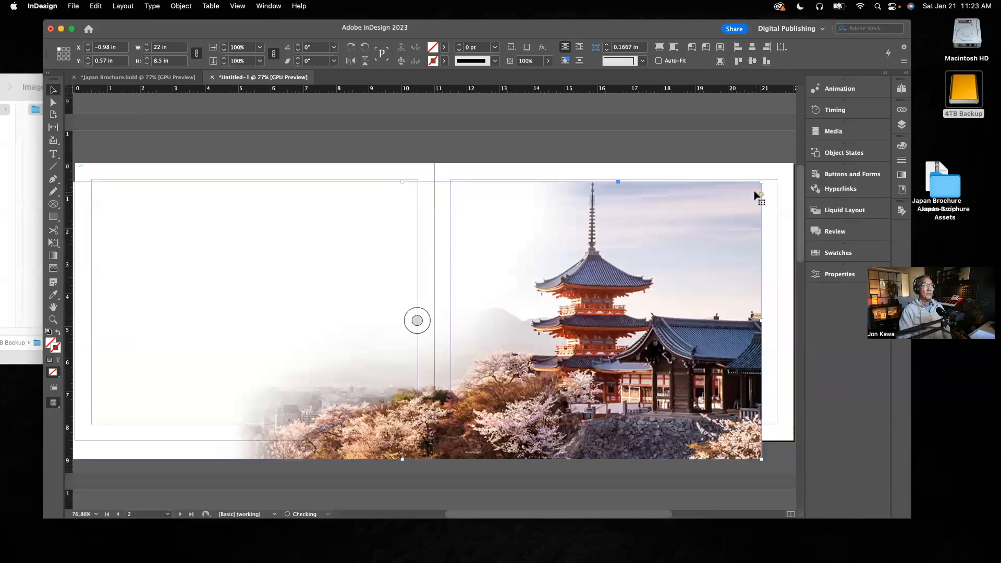
left_click_drag(715, 223, 748, 207)
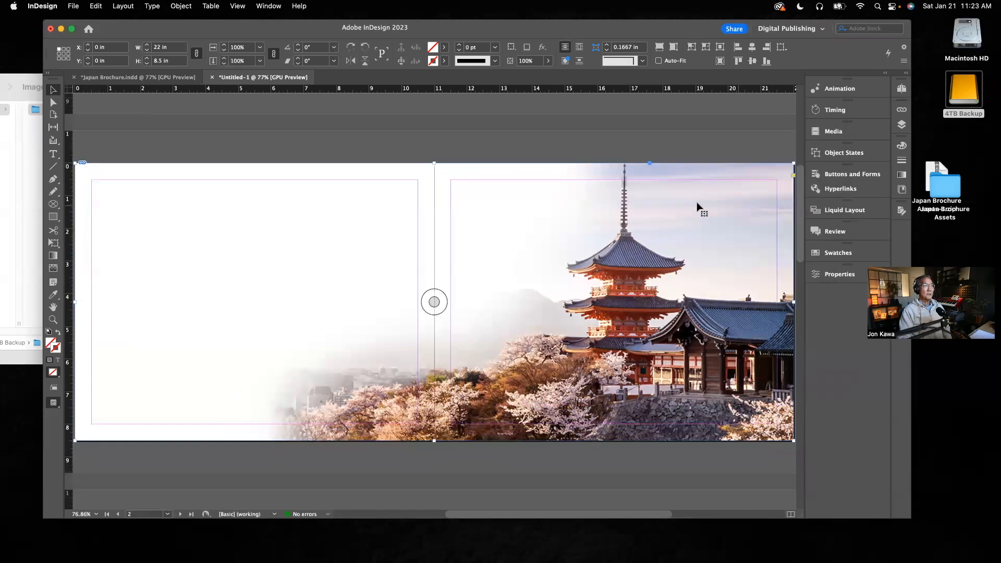
left_click(529, 145)
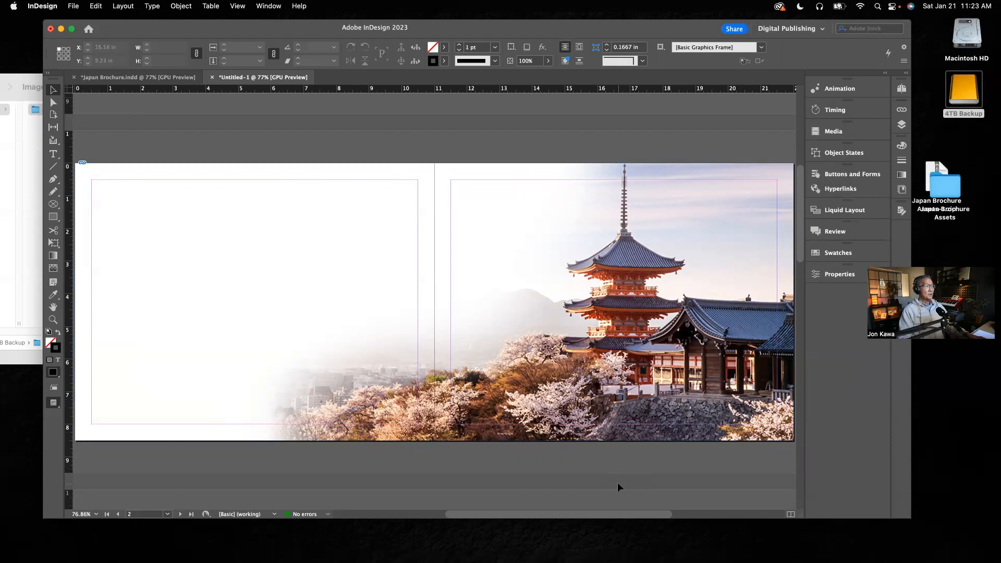
Show the spread in Preview mode without margin guides and enlarge the document window.
key("w")
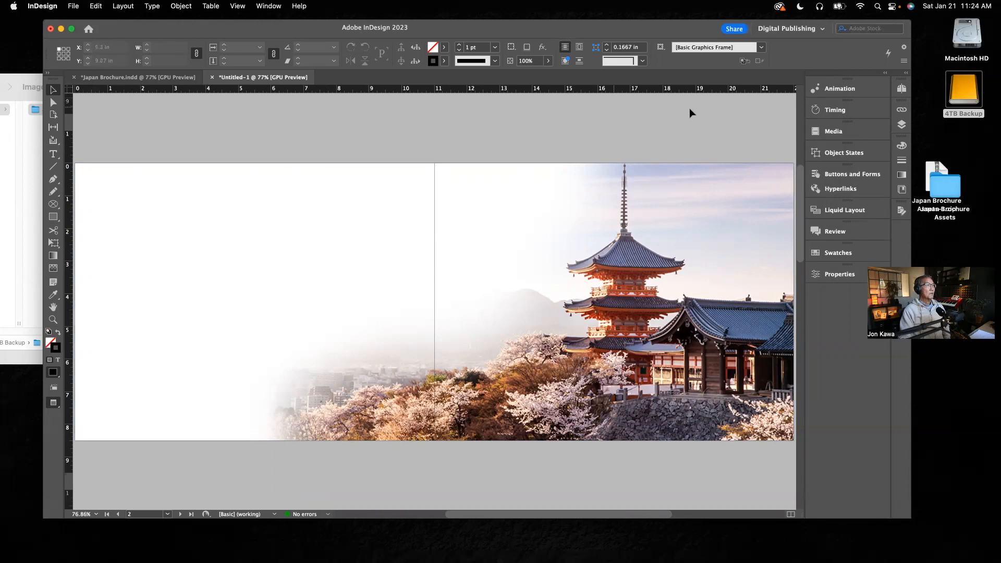
left_click_drag(919, 523, 958, 540)
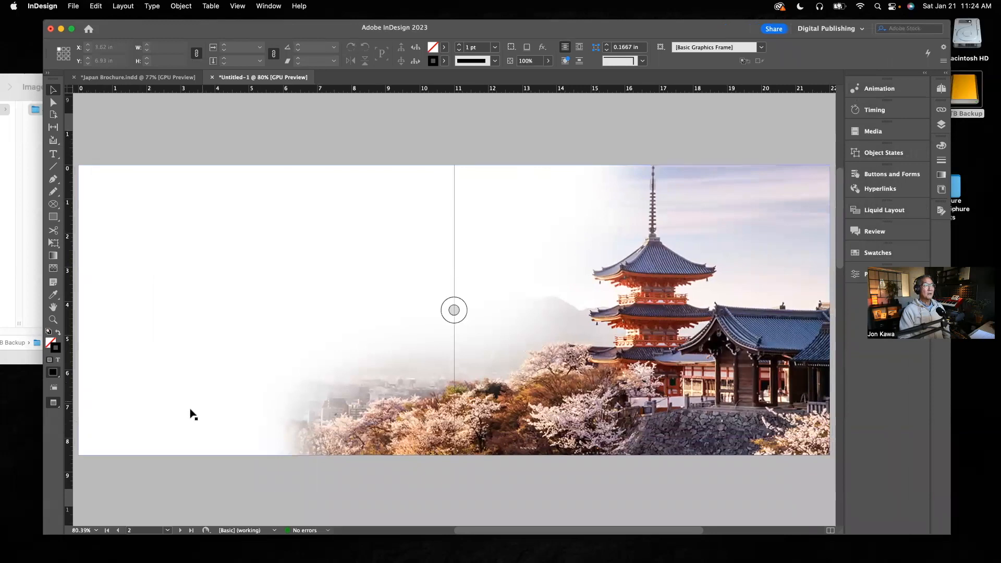